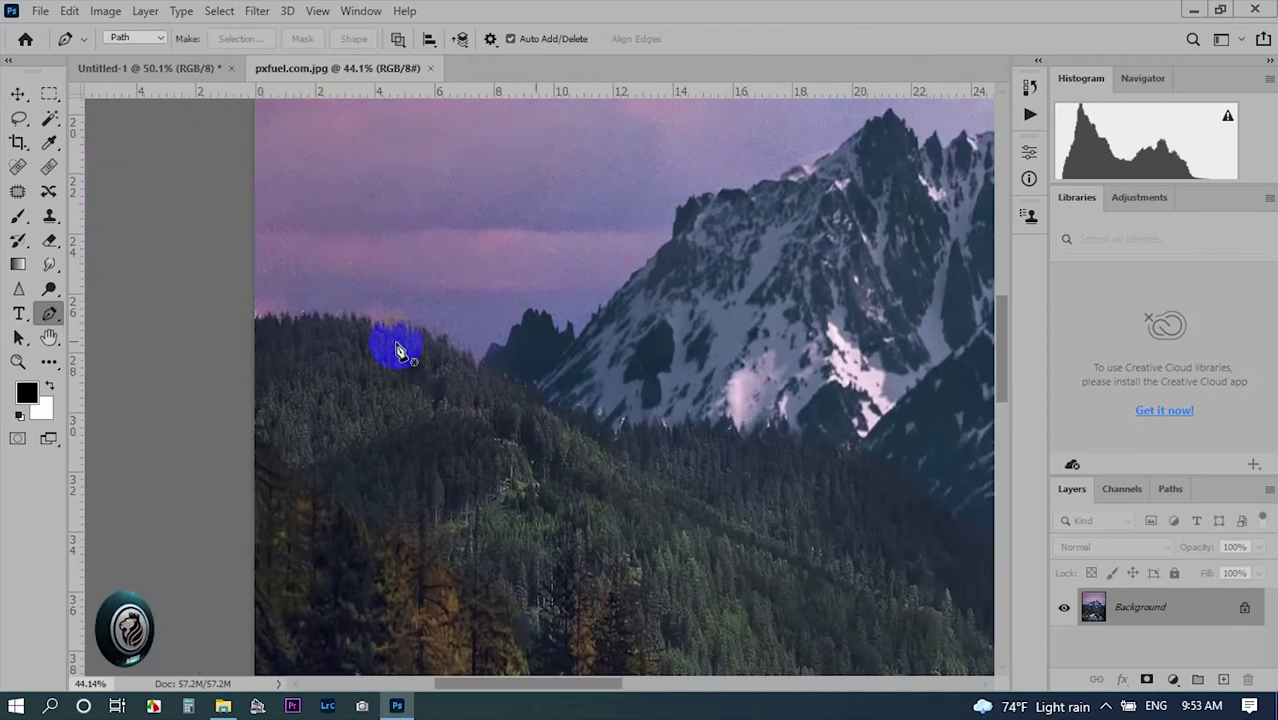
Place Pen anchors along the left stretch of the mountain ridge, up to the first spike.
scroll(397, 350, "up", 2)
scroll(448, 380, "up", 2)
scroll(460, 370, "up", 3)
left_click(380, 467)
left_click(419, 396)
left_click(443, 355)
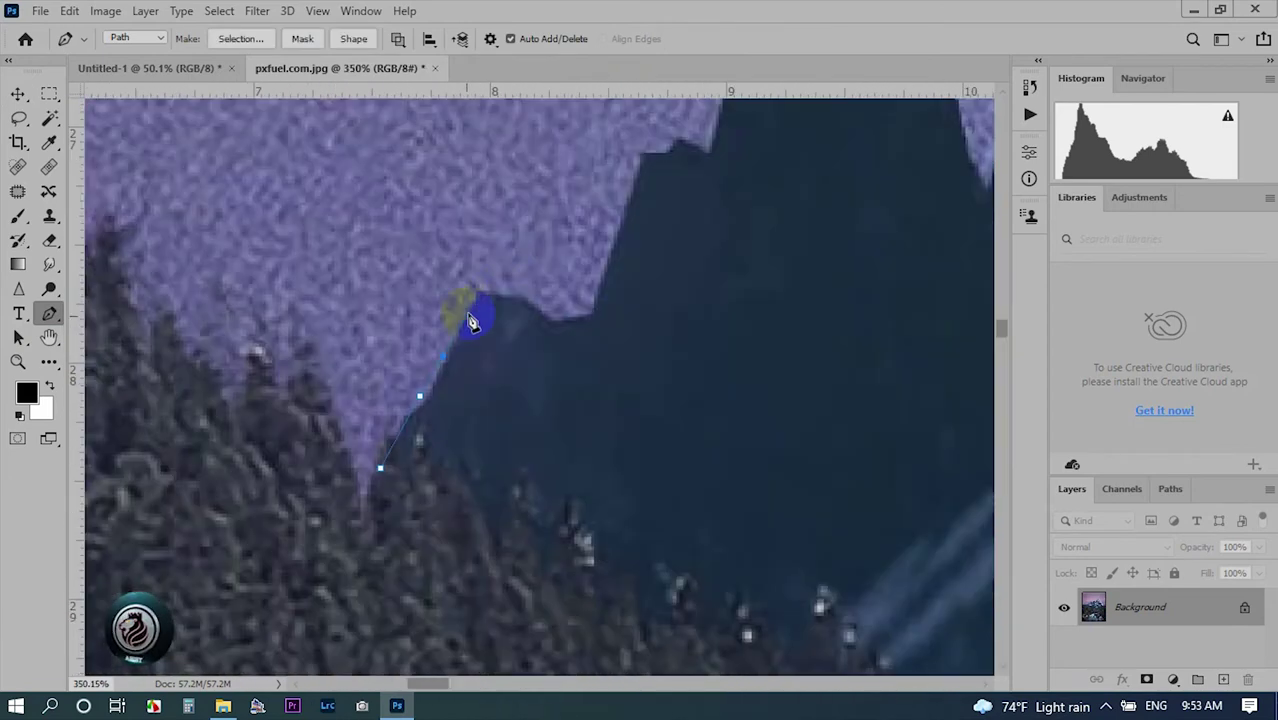
left_click(603, 298)
left_click(479, 342)
left_click(541, 340)
left_click(550, 307)
mouse_move(600, 200)
left_mouse_down()
mouse_move(433, 390)
mouse_move(593, 335)
left_mouse_up()
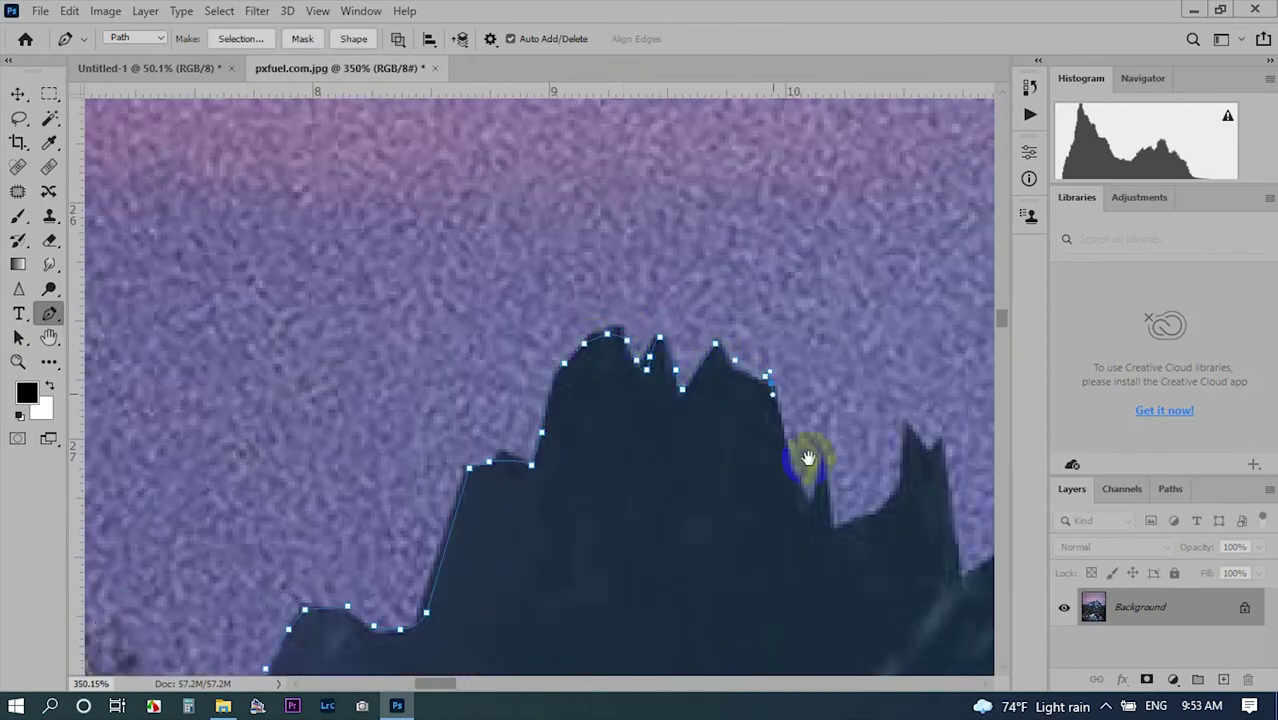
left_click_drag(808, 458, 636, 325)
left_click(620, 345)
left_click_drag(690, 402, 602, 472)
left_click(629, 441)
left_click(647, 390)
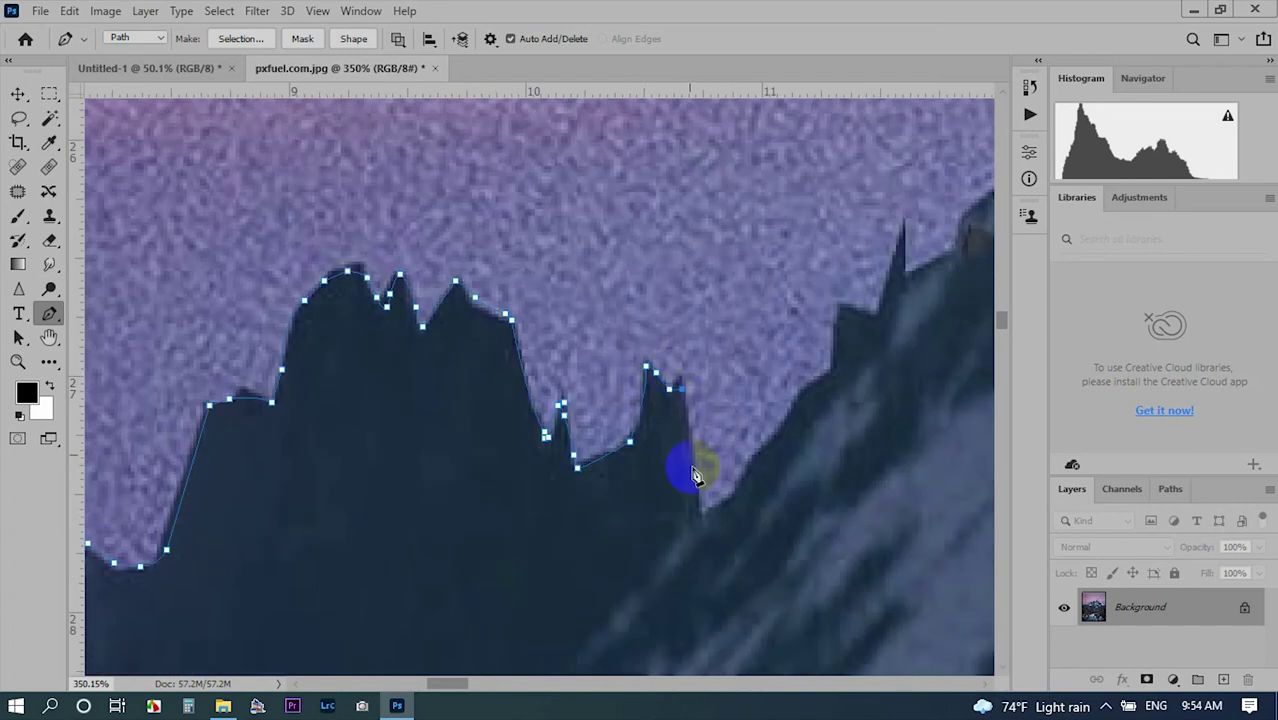
Continue the pen path down the sloping ridge beside the snowy peaks.
scroll(697, 474, "down", 3)
scroll(571, 320, "down", 3)
mouse_move(465, 591)
left_mouse_down()
mouse_move(165, 372)
mouse_move(428, 528)
left_mouse_up()
scroll(433, 390, "up", 10)
scroll(587, 217, "down", 5)
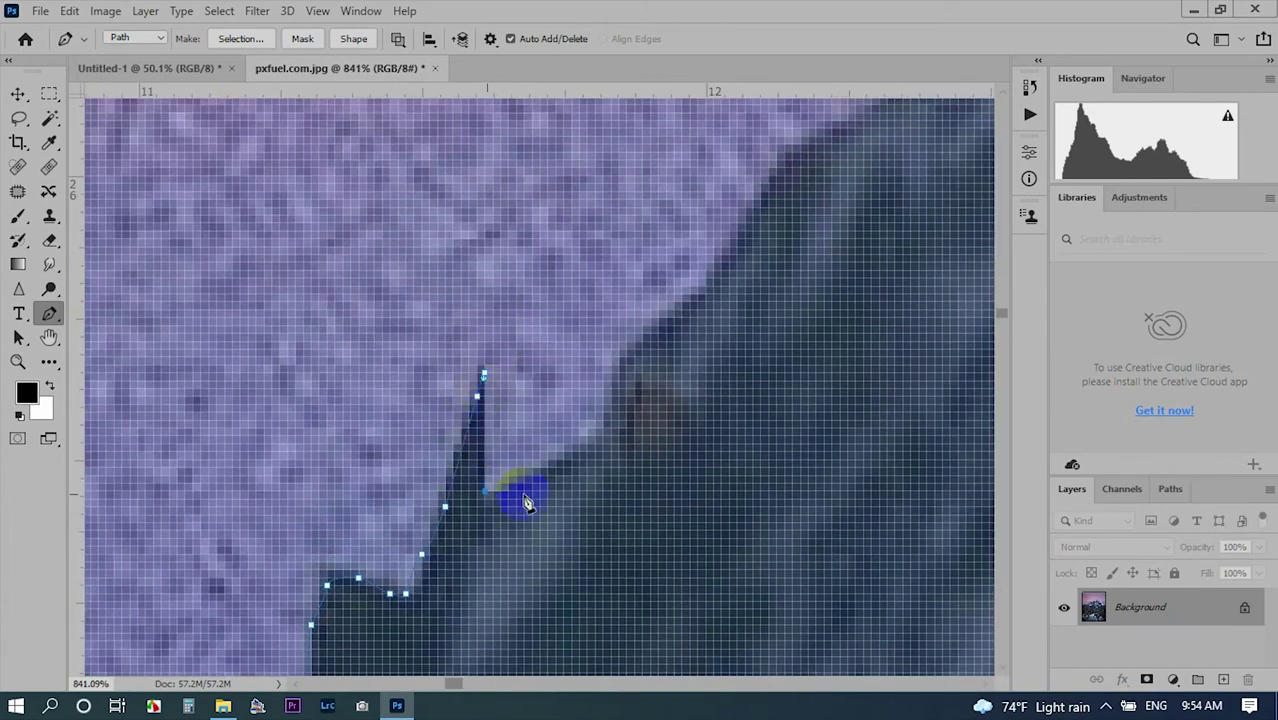
scroll(528, 499, "down", 3)
scroll(762, 534, "down", 2)
scroll(842, 480, "up", 5)
scroll(842, 480, "up", 5)
left_click(465, 433)
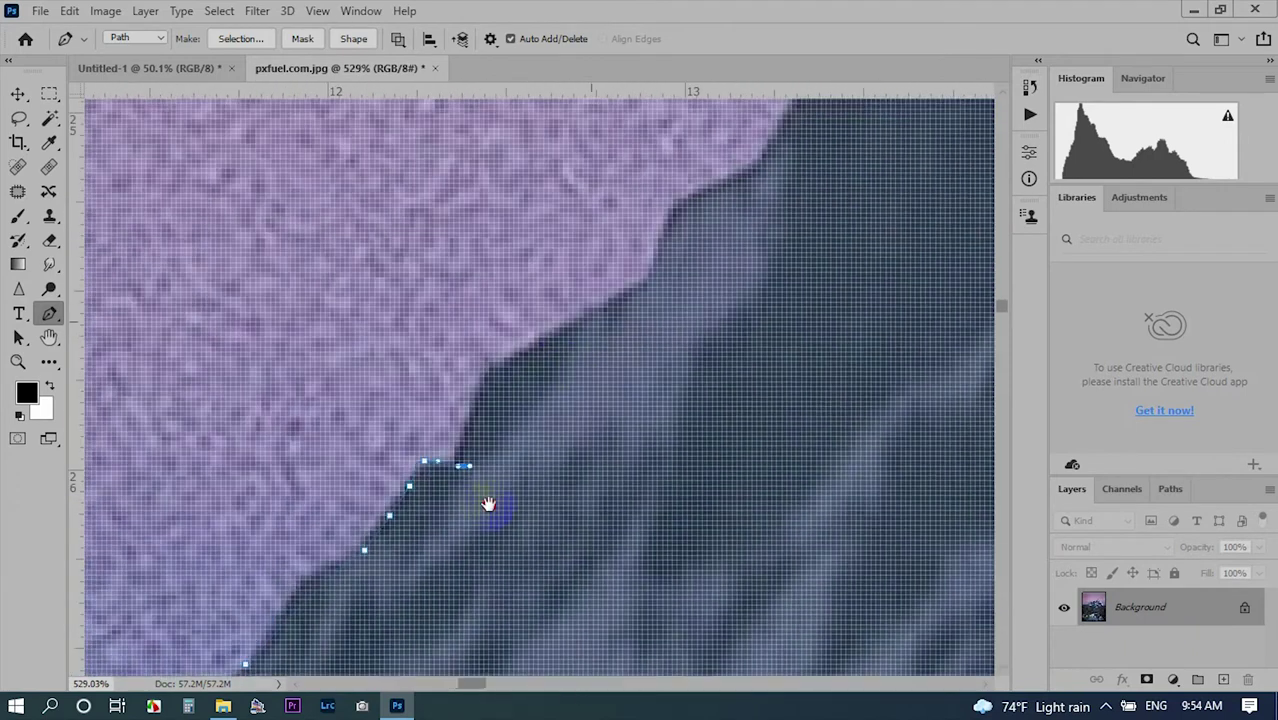
left_click(487, 444)
left_click_drag(562, 421, 326, 621)
left_click(358, 582)
left_click(414, 484)
left_click(510, 441)
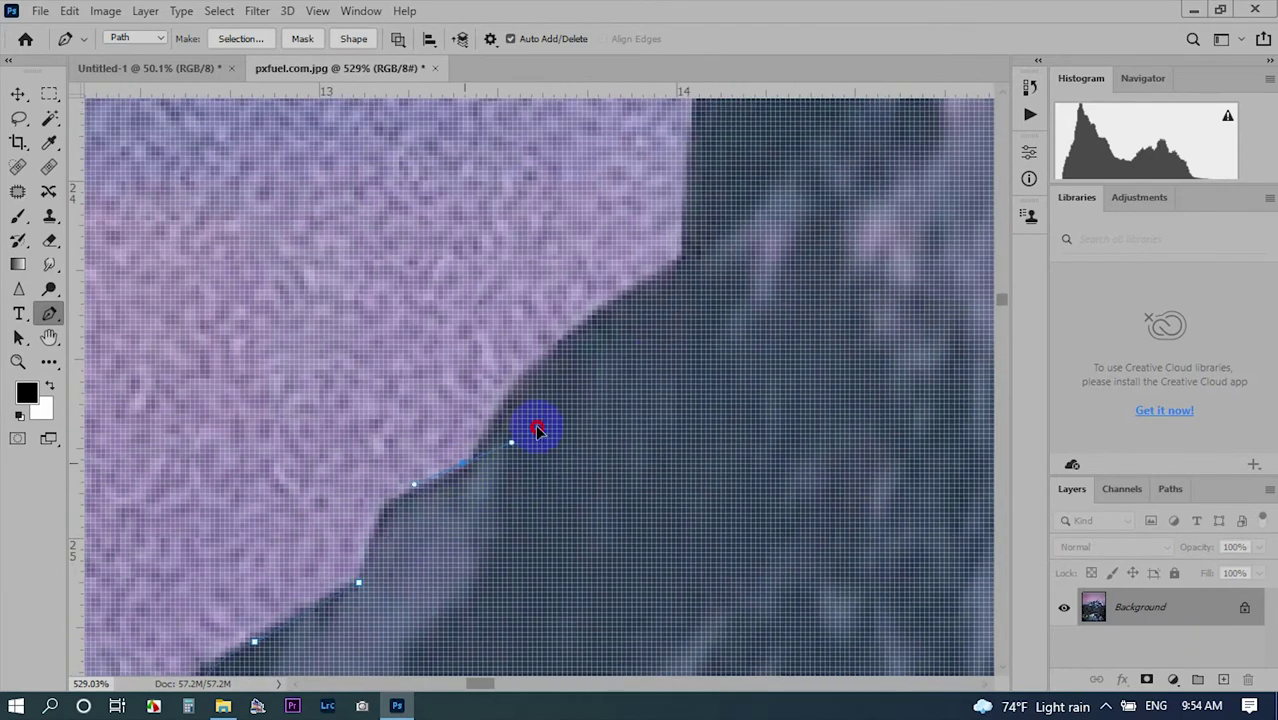
Extend the path over the rocky outcrop and the first peak with curved anchors.
scroll(484, 463, "down", 2)
left_click(483, 437)
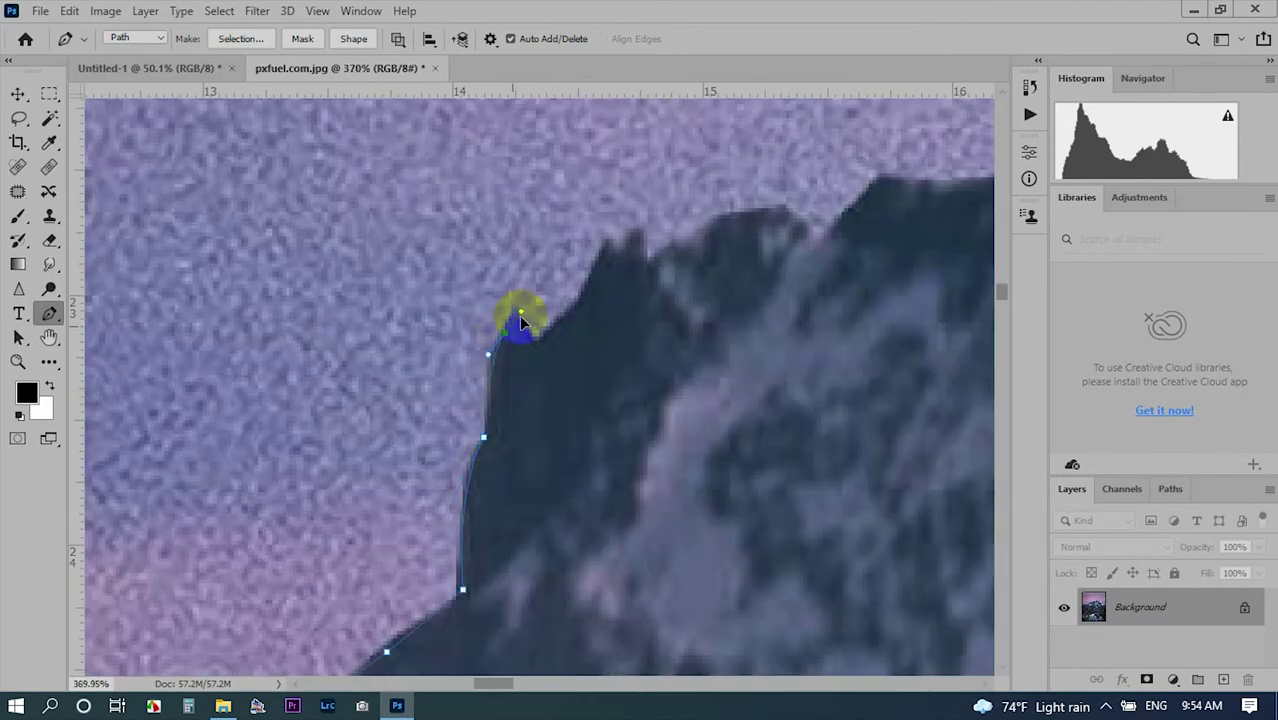
left_click_drag(580, 320, 417, 441)
left_click(422, 408)
left_click(456, 357)
left_click_drag(471, 371, 346, 396)
left_click(389, 398)
left_click(402, 394)
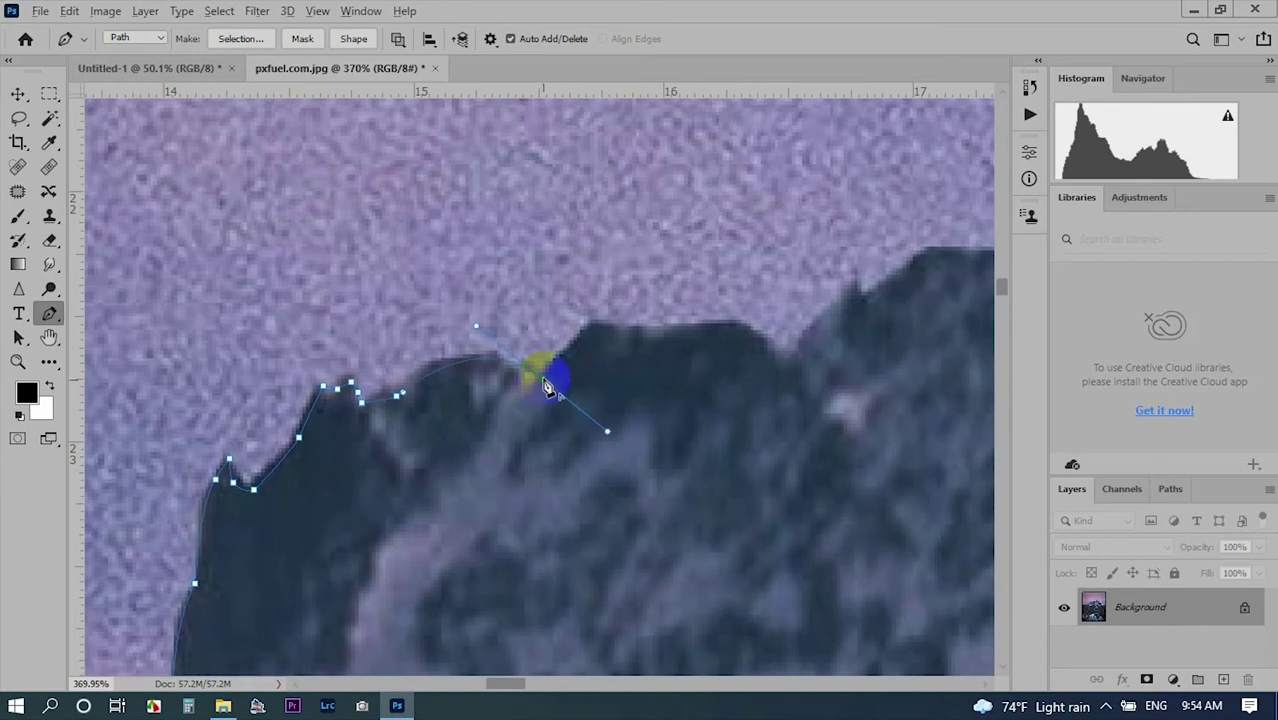
left_click_drag(545, 385, 383, 439)
mouse_move(494, 380)
left_mouse_down()
mouse_move(552, 390)
mouse_move(448, 391)
mouse_move(422, 525)
left_mouse_up()
left_click(452, 409)
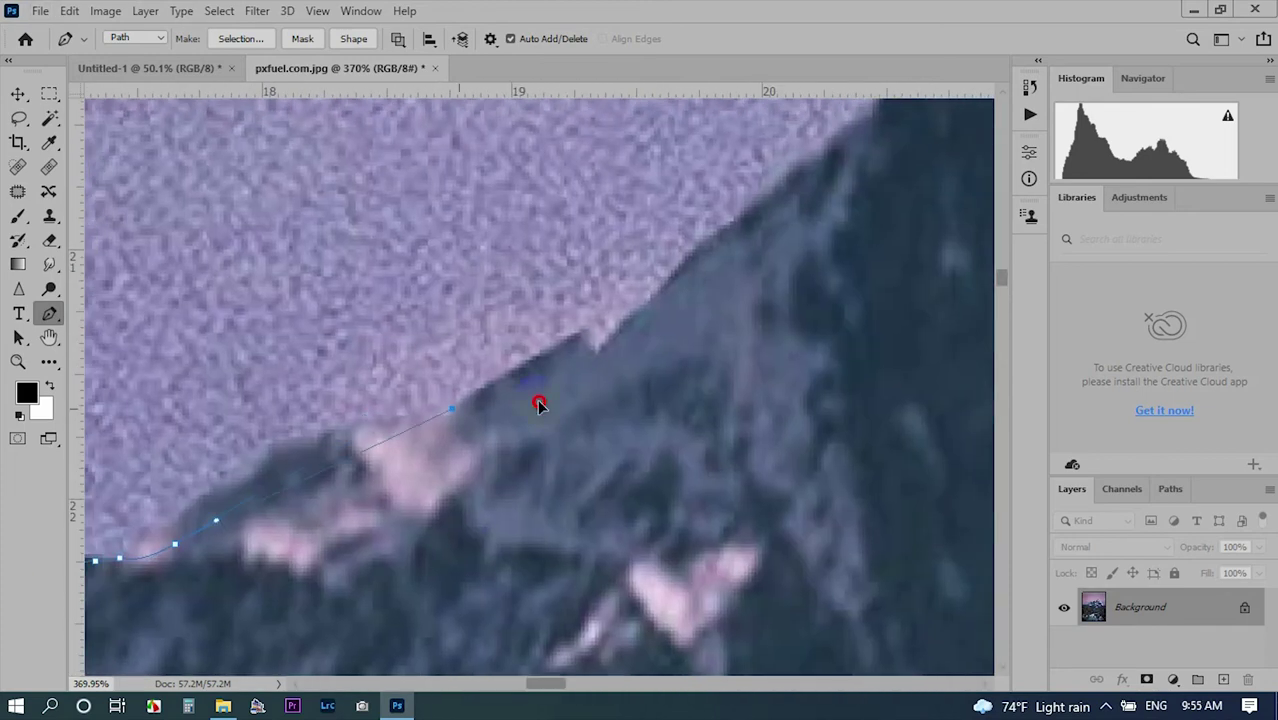
left_click_drag(617, 365, 493, 507)
left_click(504, 367)
left_click_drag(532, 325, 567, 313)
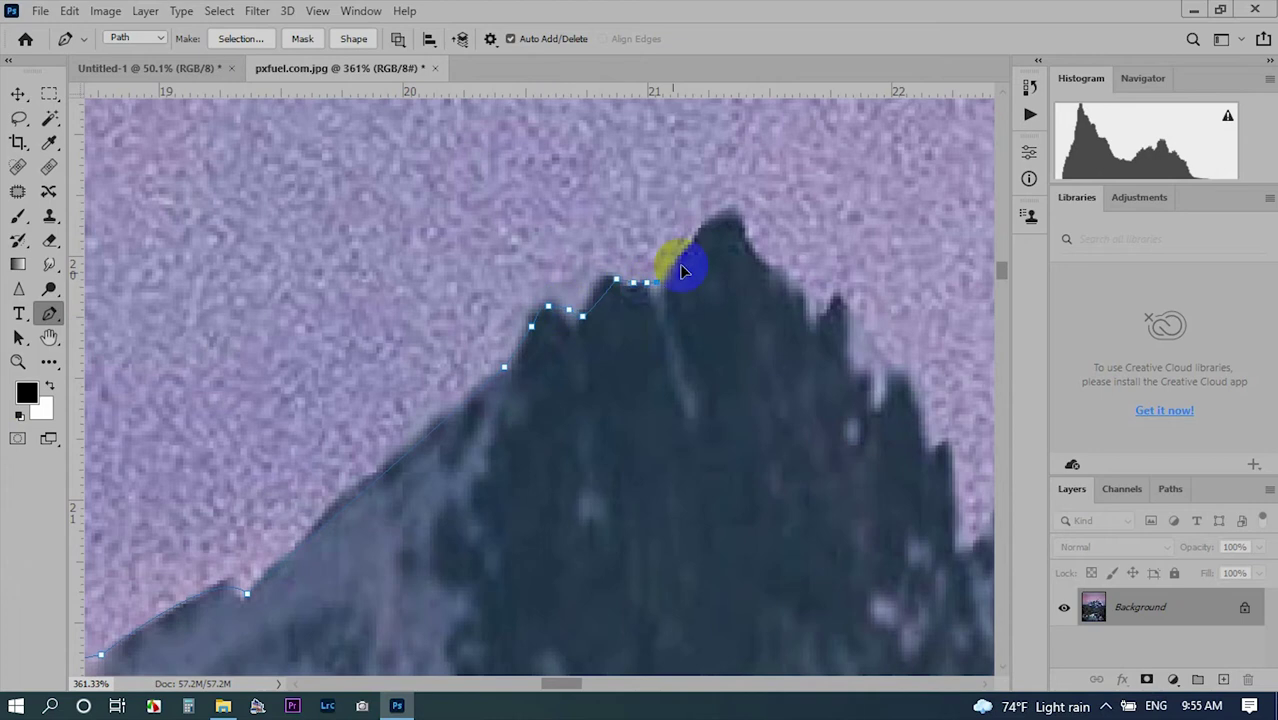
left_click_drag(681, 270, 464, 283)
left_click(507, 234)
left_click_drag(560, 280, 526, 236)
left_click(577, 293)
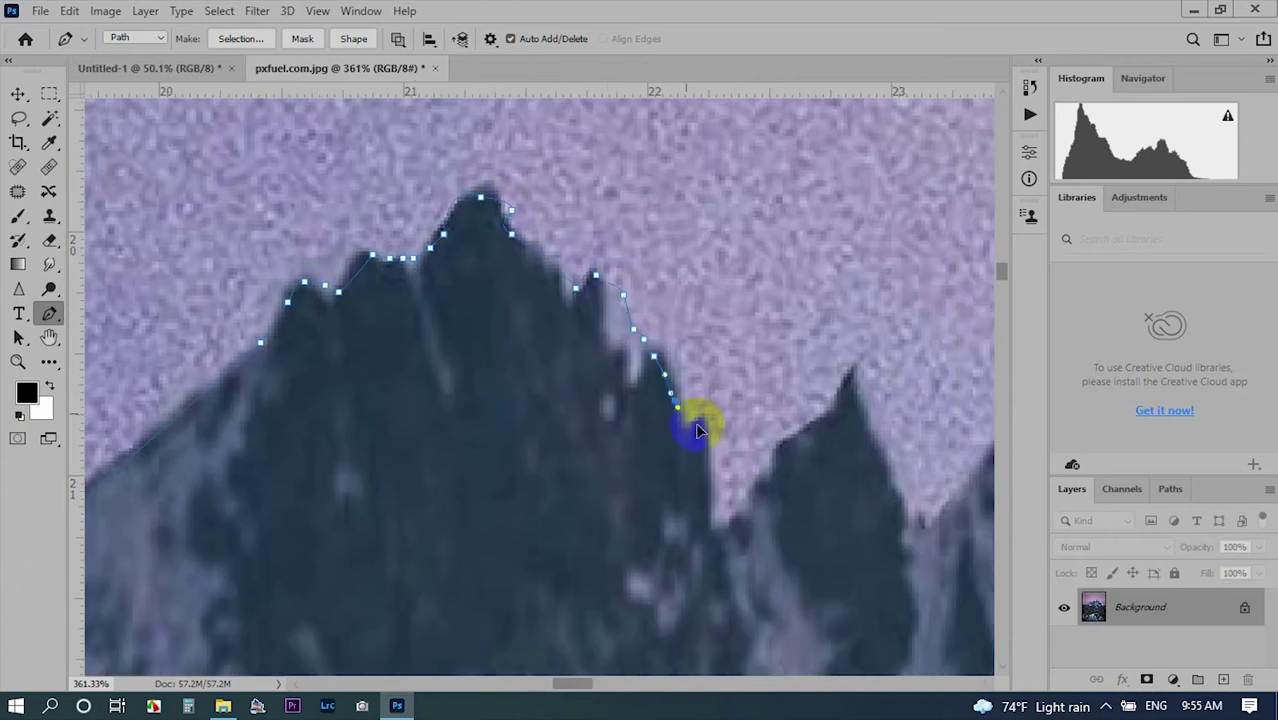
Trace the path across the next peaks, the valley, and the ridge steps.
left_click(712, 528)
left_click_drag(781, 448, 608, 442)
mouse_move(677, 382)
left_mouse_down()
mouse_move(593, 414)
mouse_move(520, 228)
left_mouse_up()
left_click(513, 222)
left_click(535, 268)
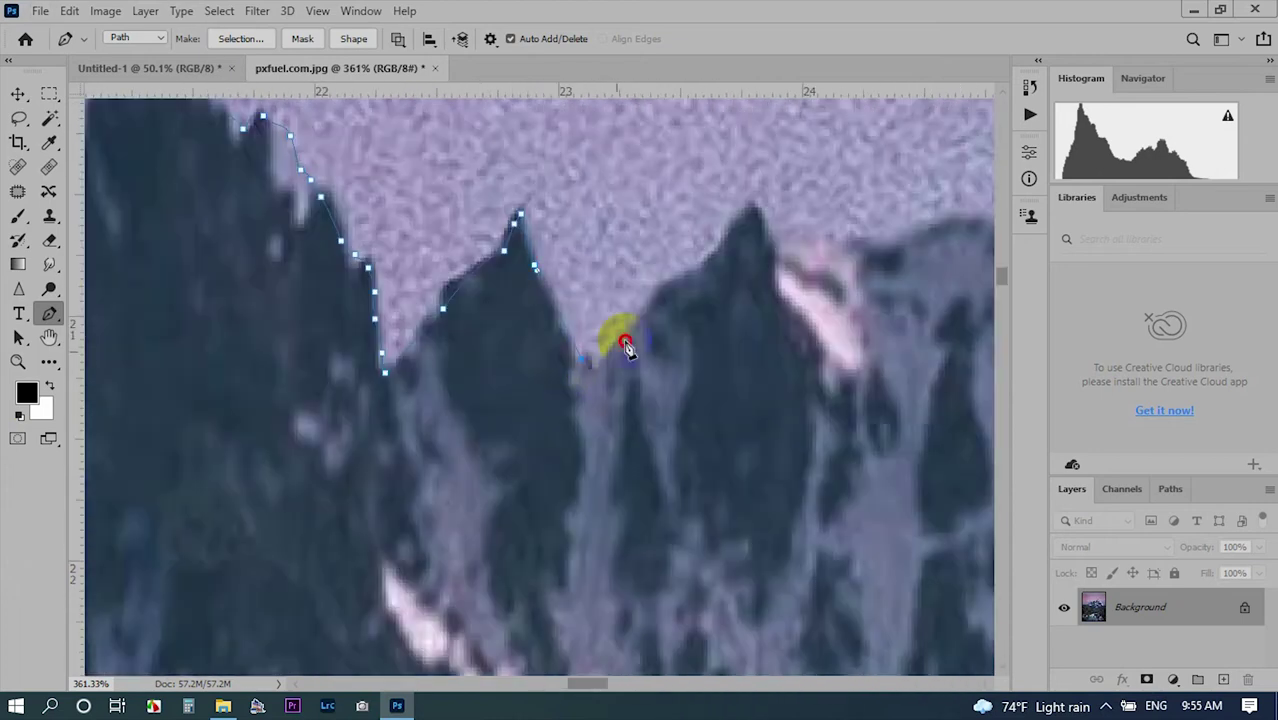
left_click(626, 341)
left_click_drag(626, 341, 339, 429)
left_click(368, 355)
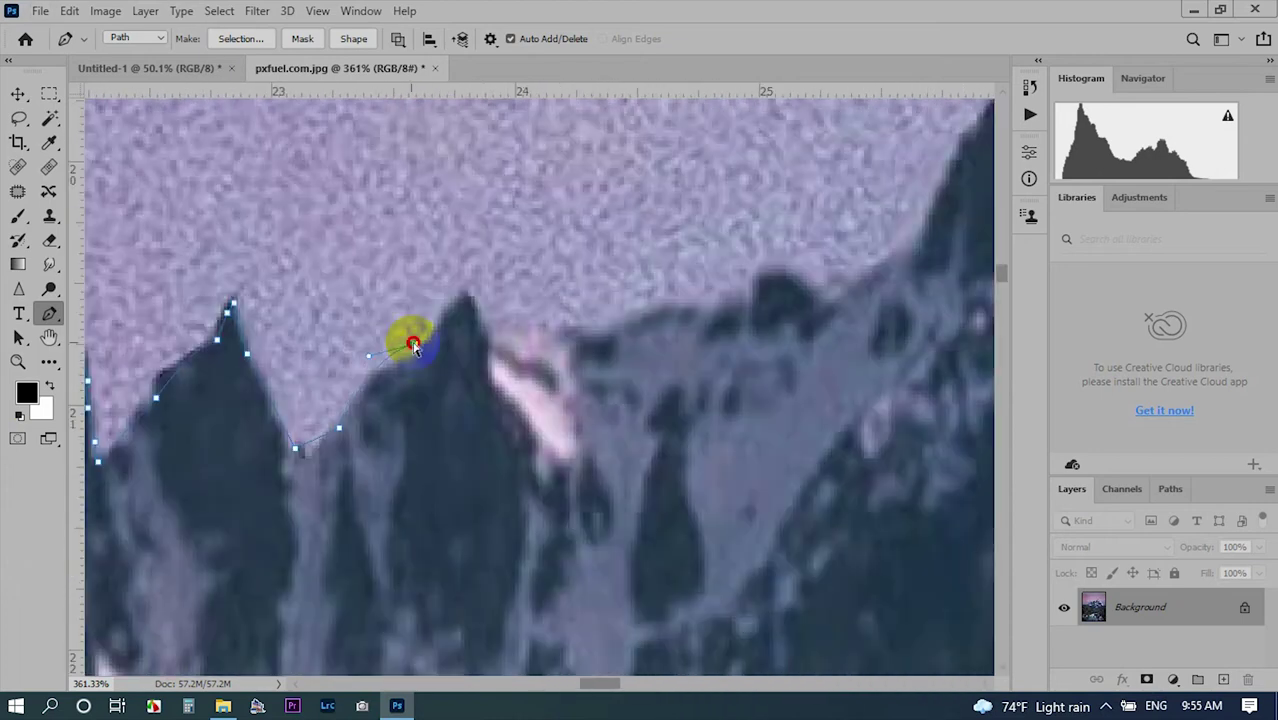
left_click(498, 345)
left_click(553, 345)
left_click_drag(553, 345, 215, 355)
left_click_drag(400, 315, 455, 297)
left_click(550, 260)
left_click_drag(582, 235, 615, 210)
scroll(474, 340, "down", 2)
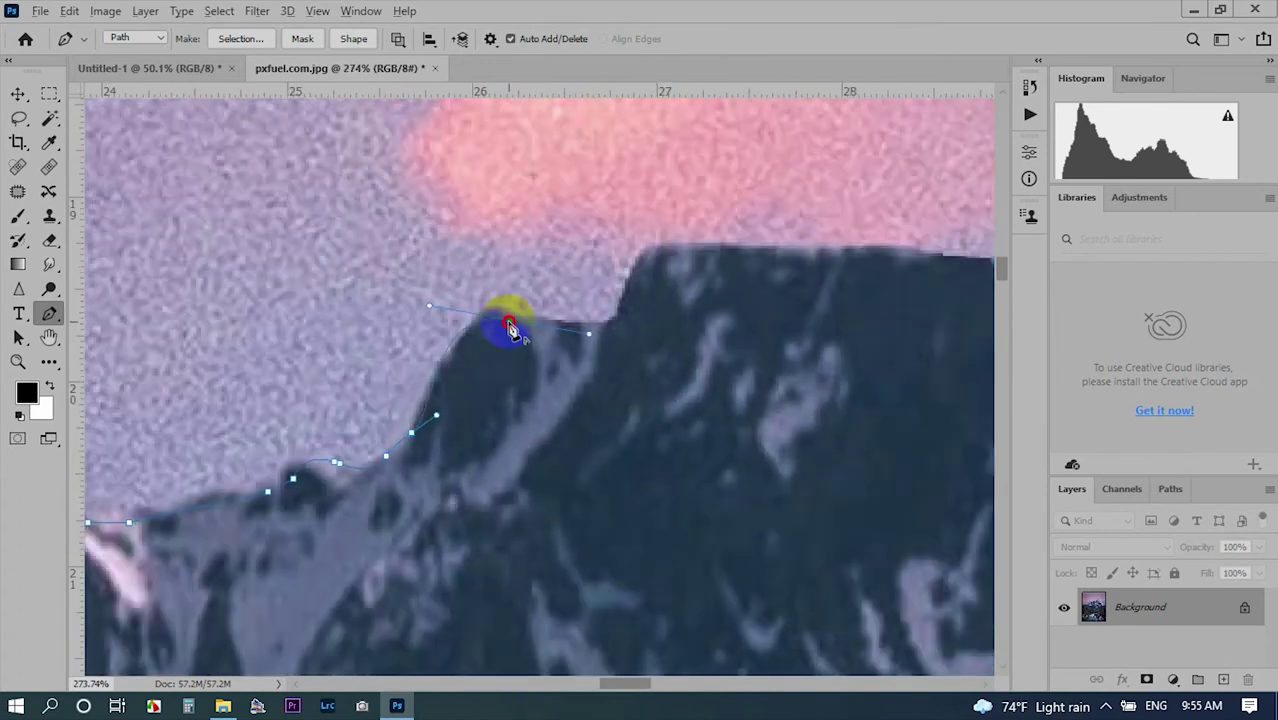
left_click_drag(510, 330, 230, 435)
left_click(360, 405)
left_click(375, 366)
left_click_drag(920, 517, 673, 442)
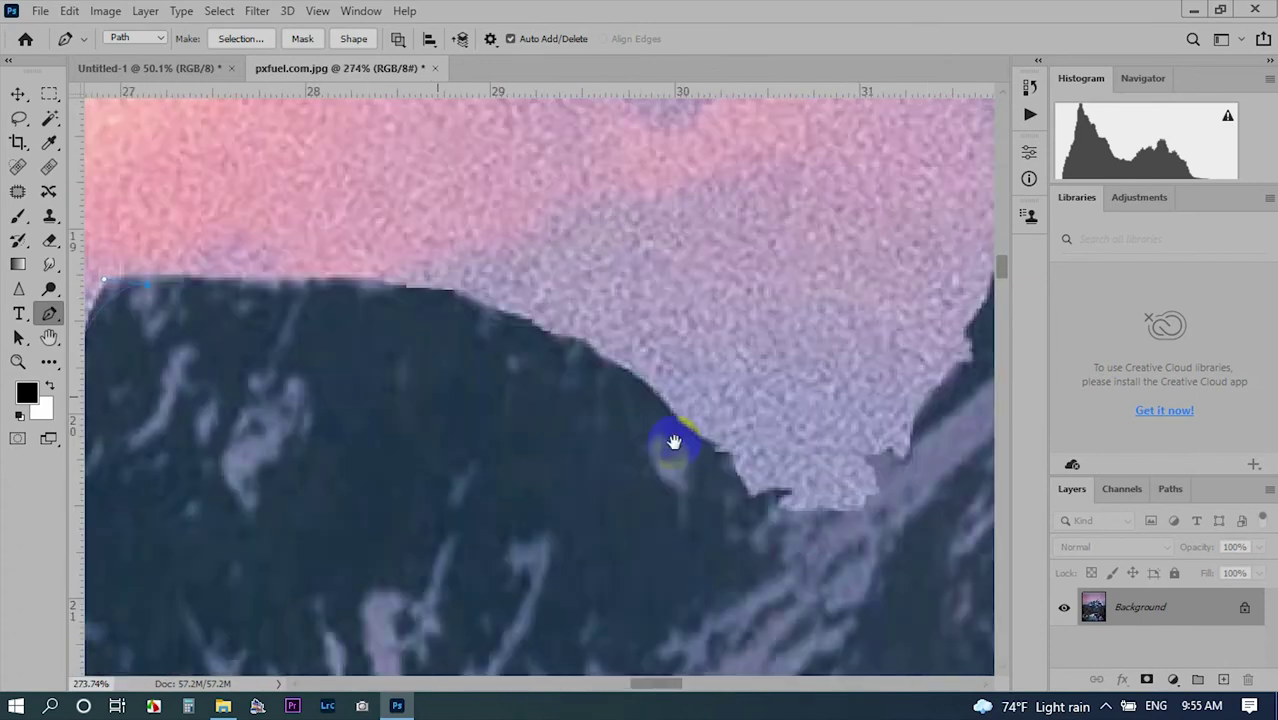
Curve the path up to the main peak and load the outline as a selection.
scroll(770, 505, "up", 3)
scroll(615, 496, "down", 5)
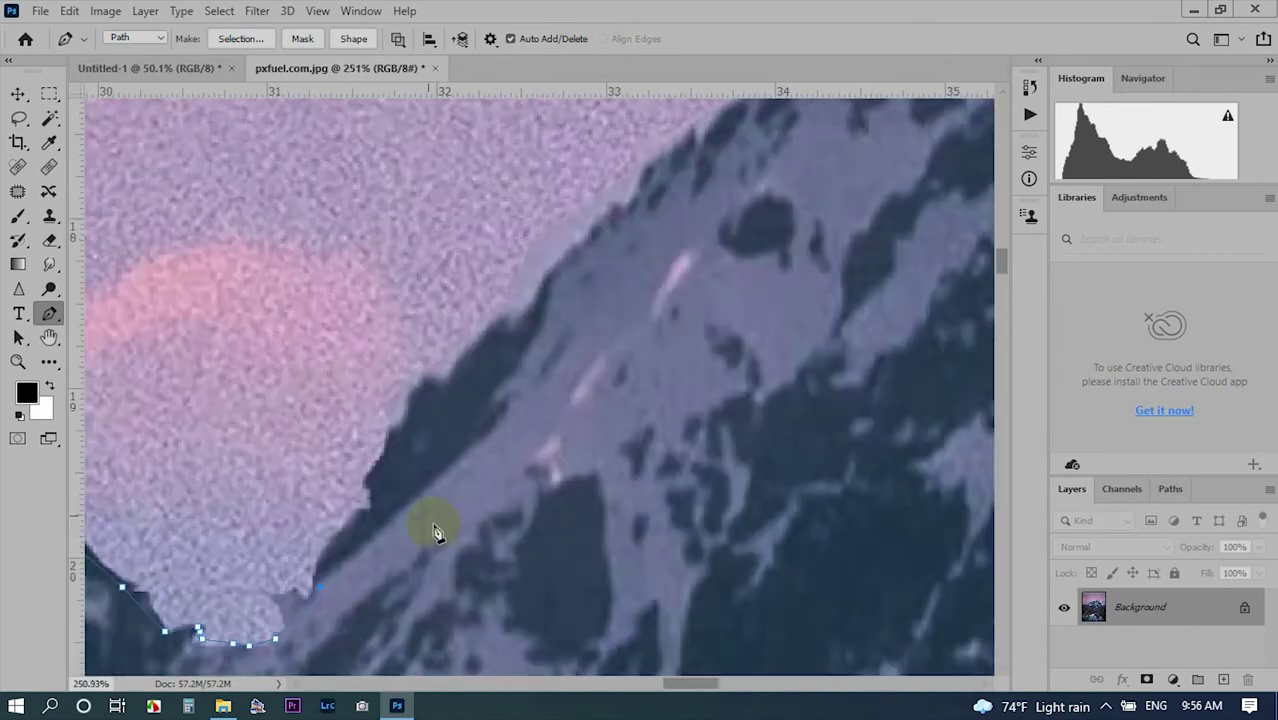
left_click_drag(639, 220, 494, 448)
left_click_drag(517, 357, 643, 344)
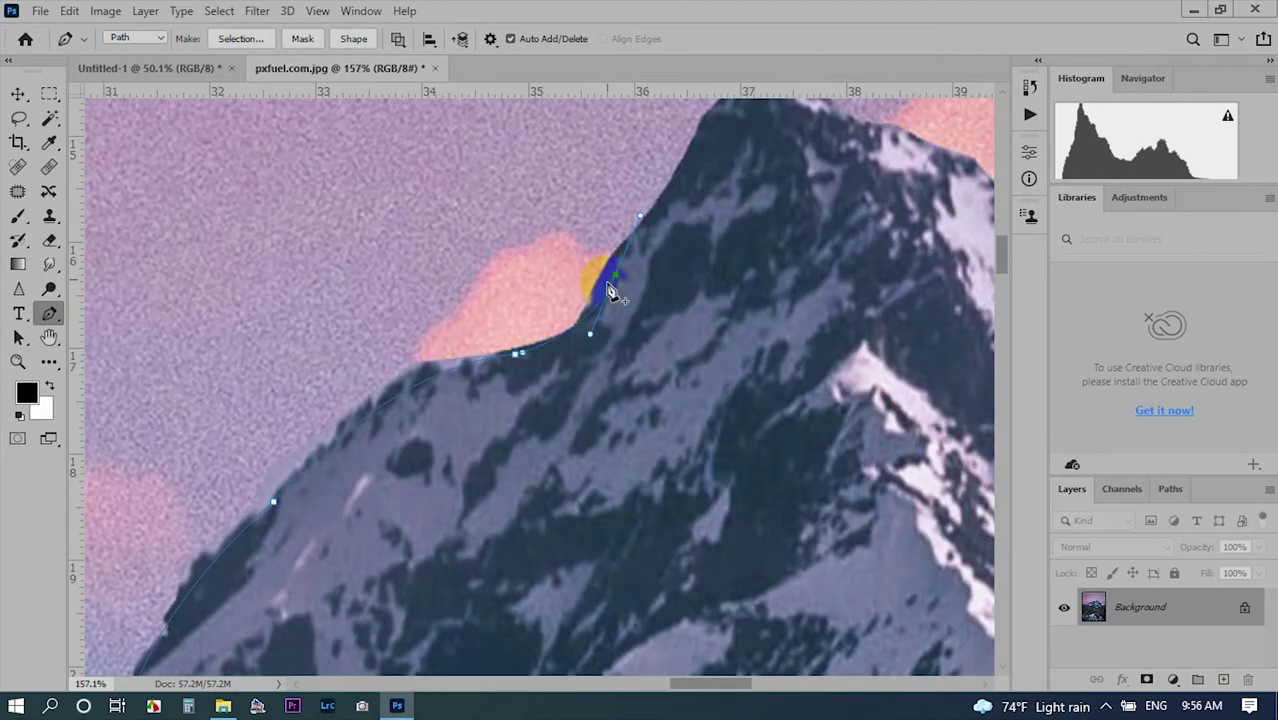
scroll(611, 290, "down", 2)
scroll(465, 365, "up", 3)
scroll(471, 305, "up", 2)
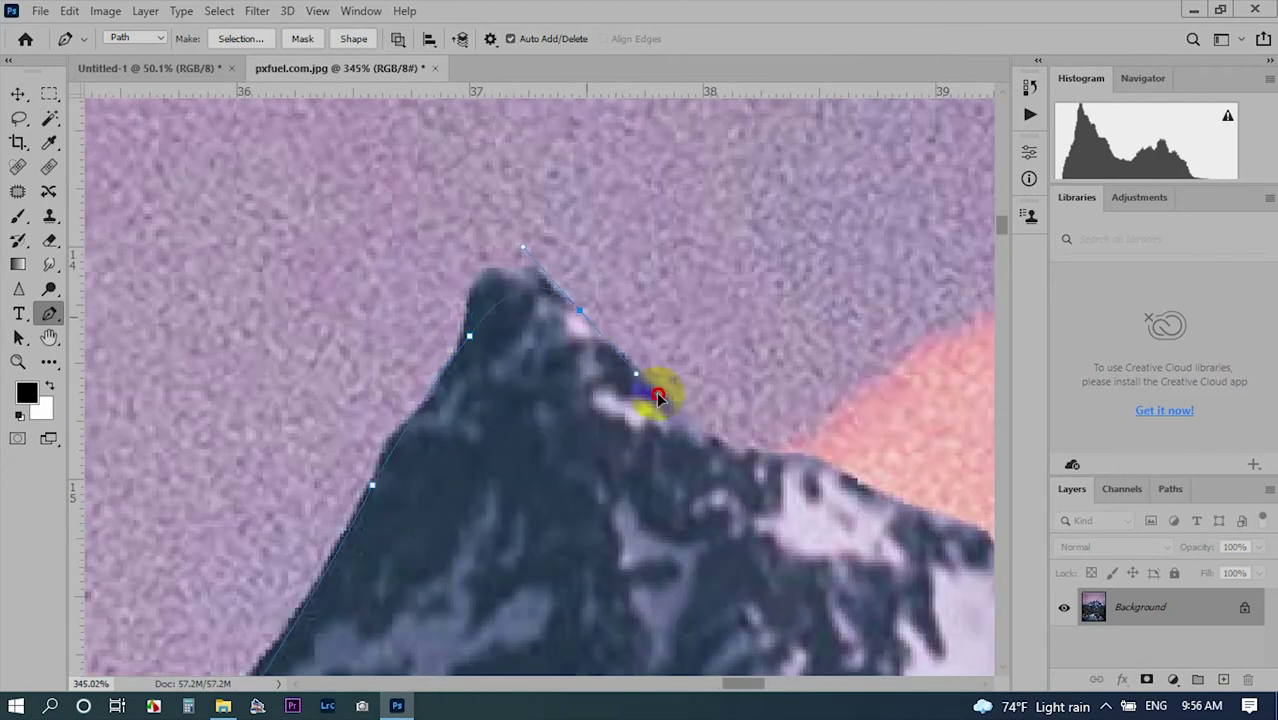
scroll(557, 397, "right", 5)
scroll(428, 393, "right", 4)
scroll(500, 440, "down", 2)
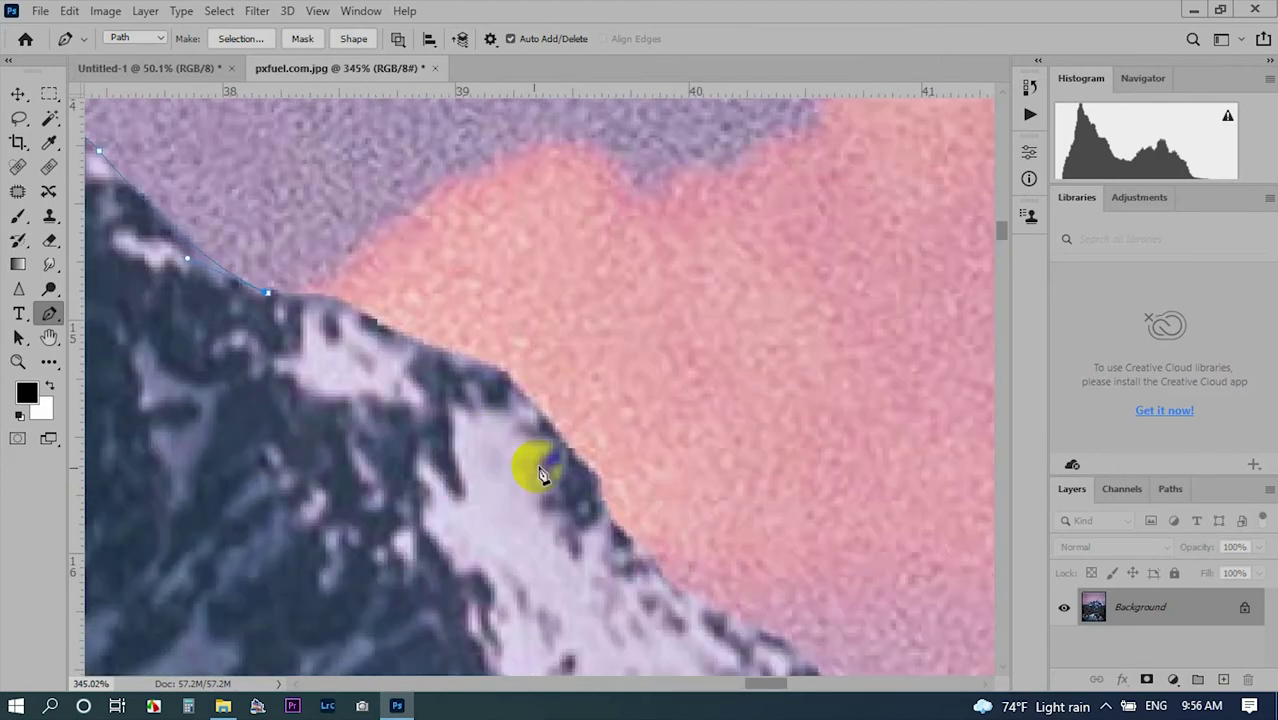
scroll(643, 568, "down", 3)
scroll(620, 458, "right", 1)
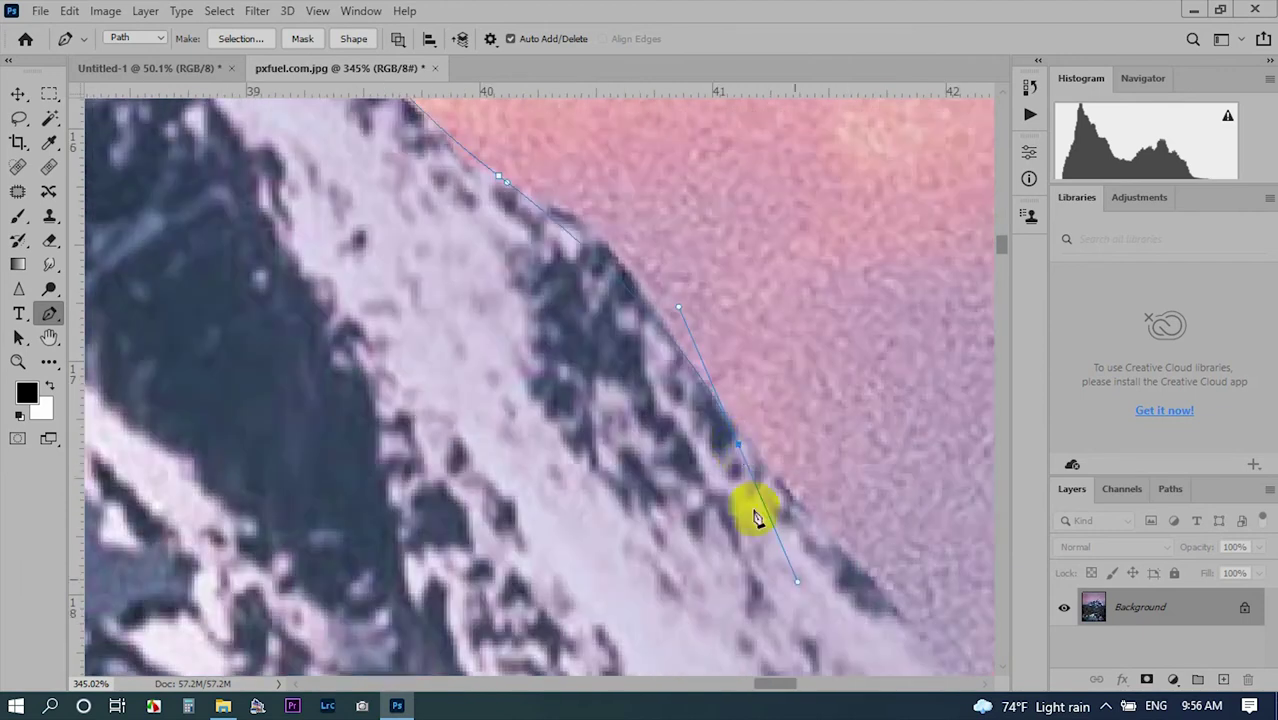
scroll(700, 480, "down", 3)
scroll(630, 300, "down", 4)
scroll(616, 365, "down", 3)
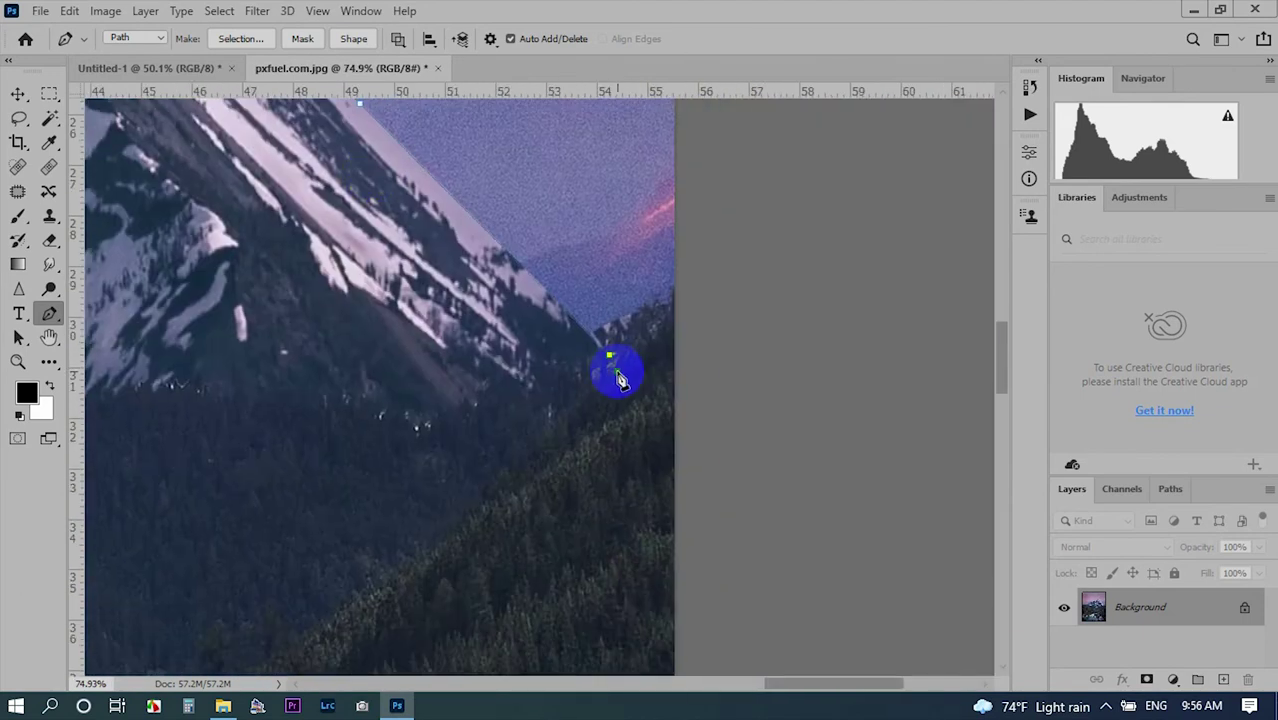
scroll(459, 505, "down", 3)
key("ctrl+Return")
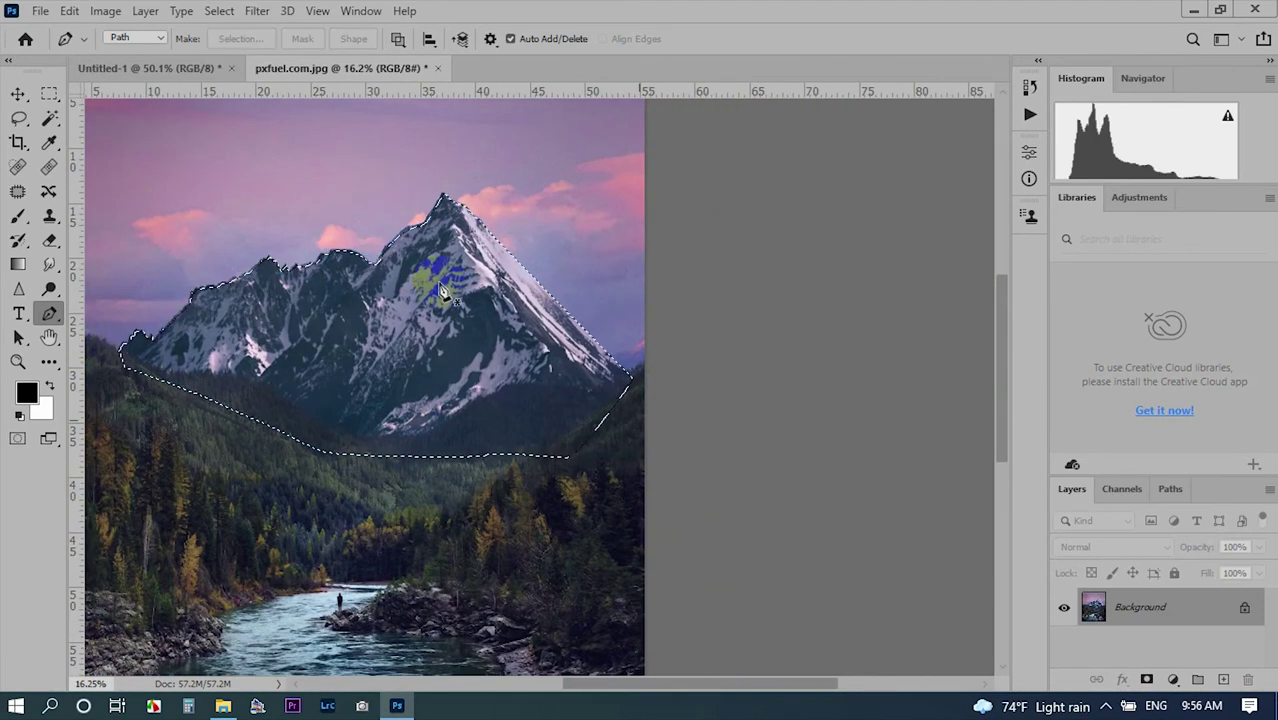
Drag a masked mountain copy into Untitled-1 and scale it to about 28%.
left_click(1147, 681)
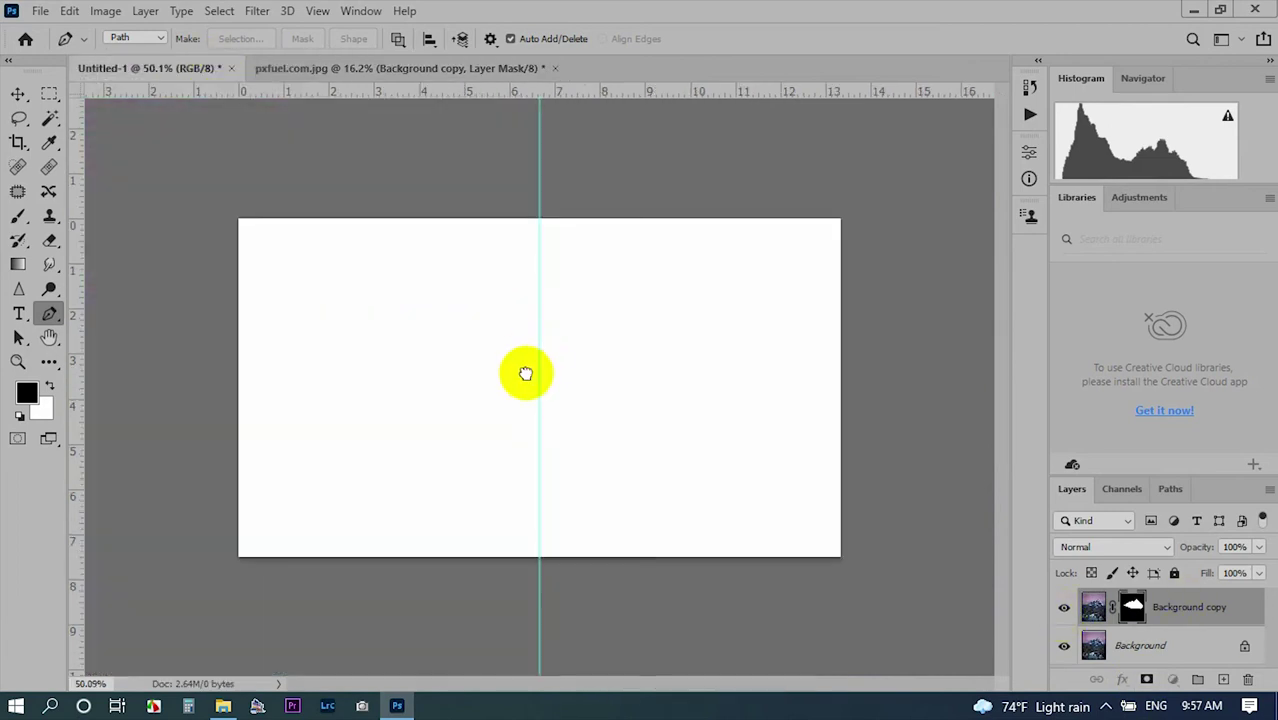
left_click_drag(219, 62, 525, 371)
key("ctrl+t")
key("ctrl+0")
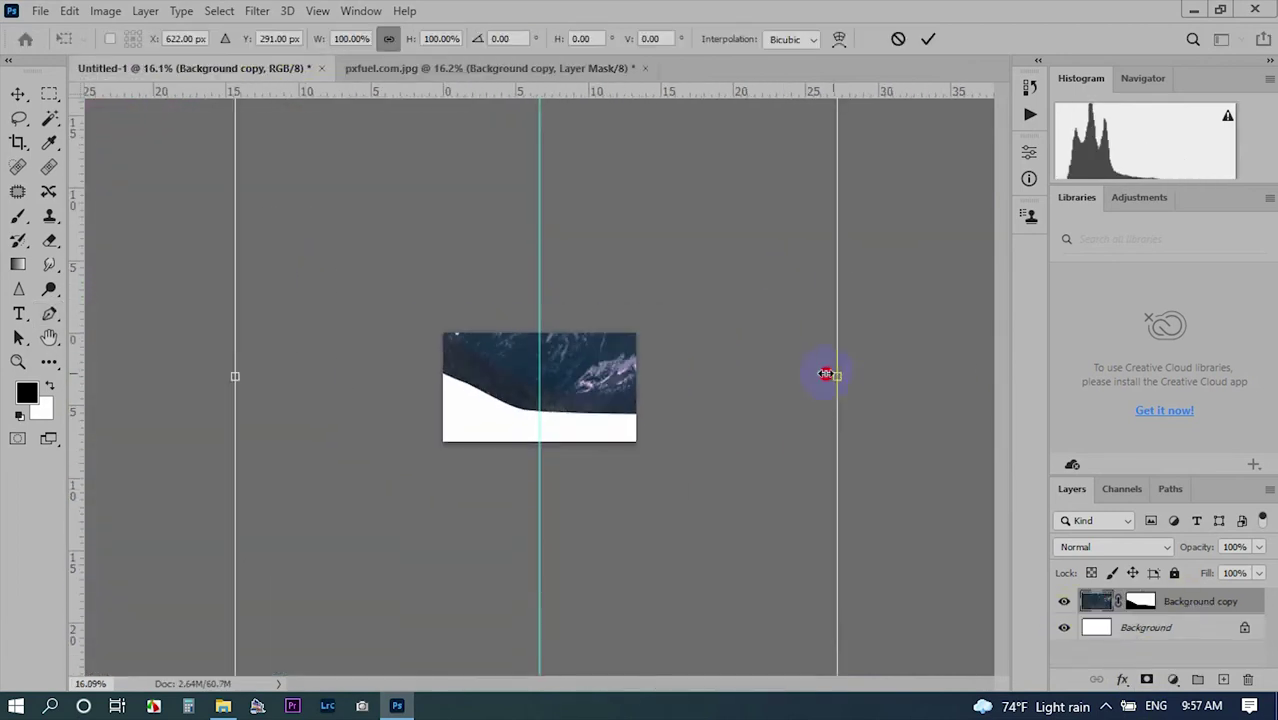
left_click_drag(650, 252, 612, 302)
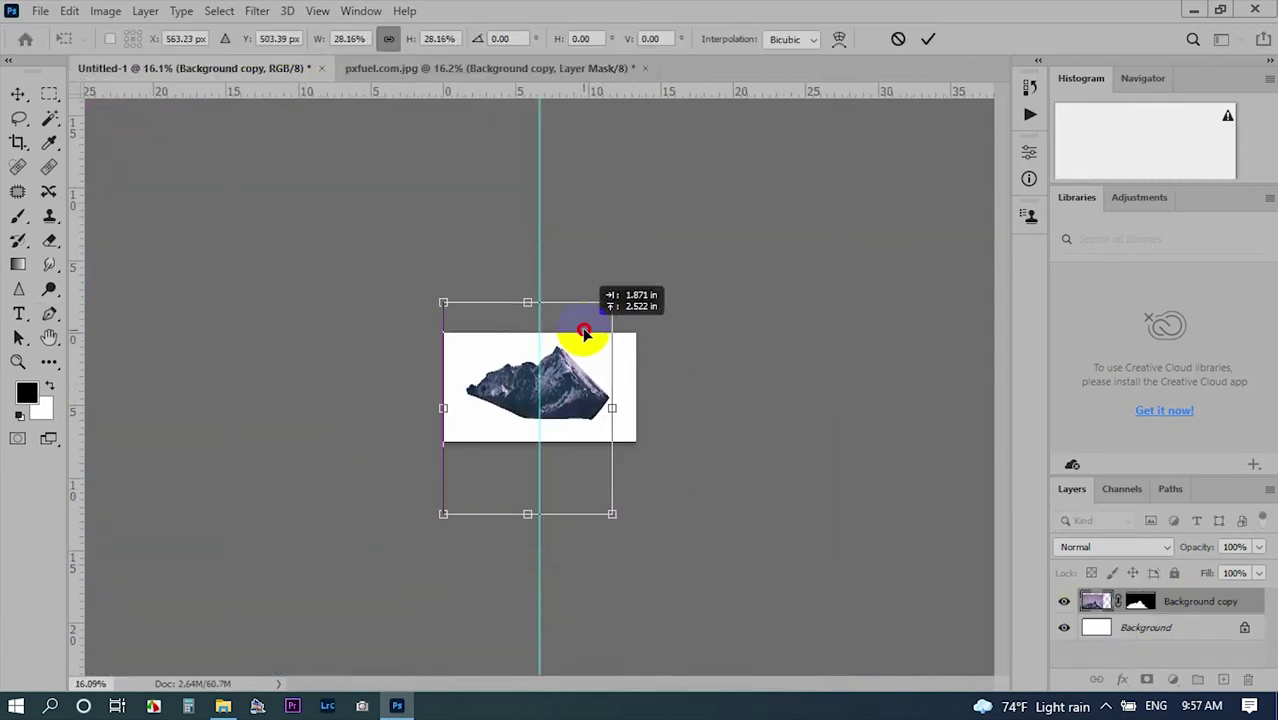
scroll(599, 348, "up", 3)
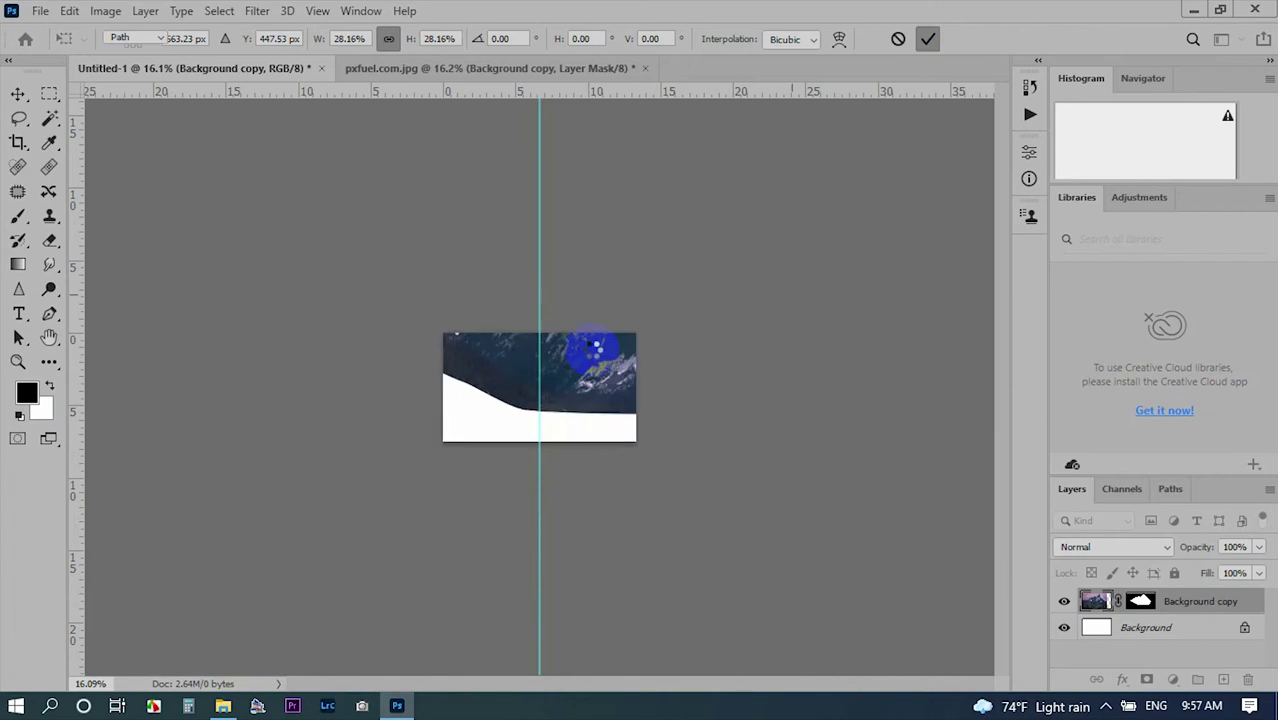
key("Return")
Duplicate the pxfuel.jpg Background as a second masked copy and move it into Untitled-1.
key("p")
key("ctrl+Tab")
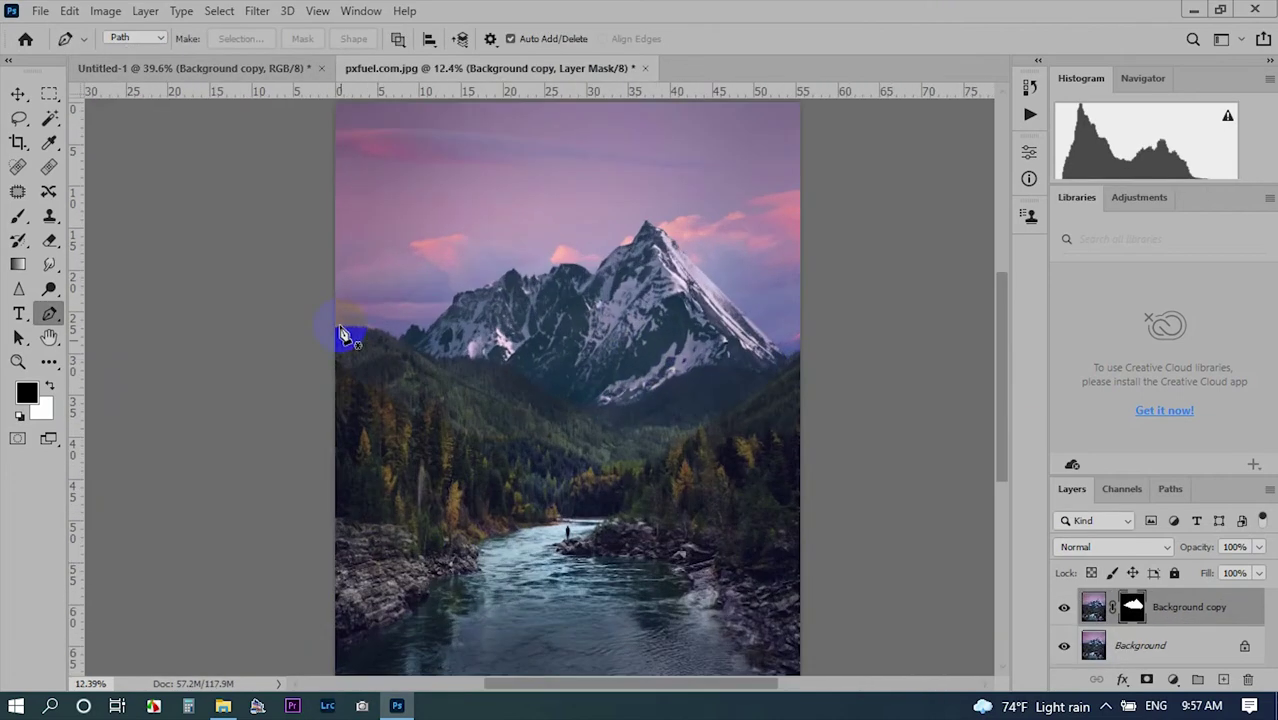
scroll(515, 386, "down", 3)
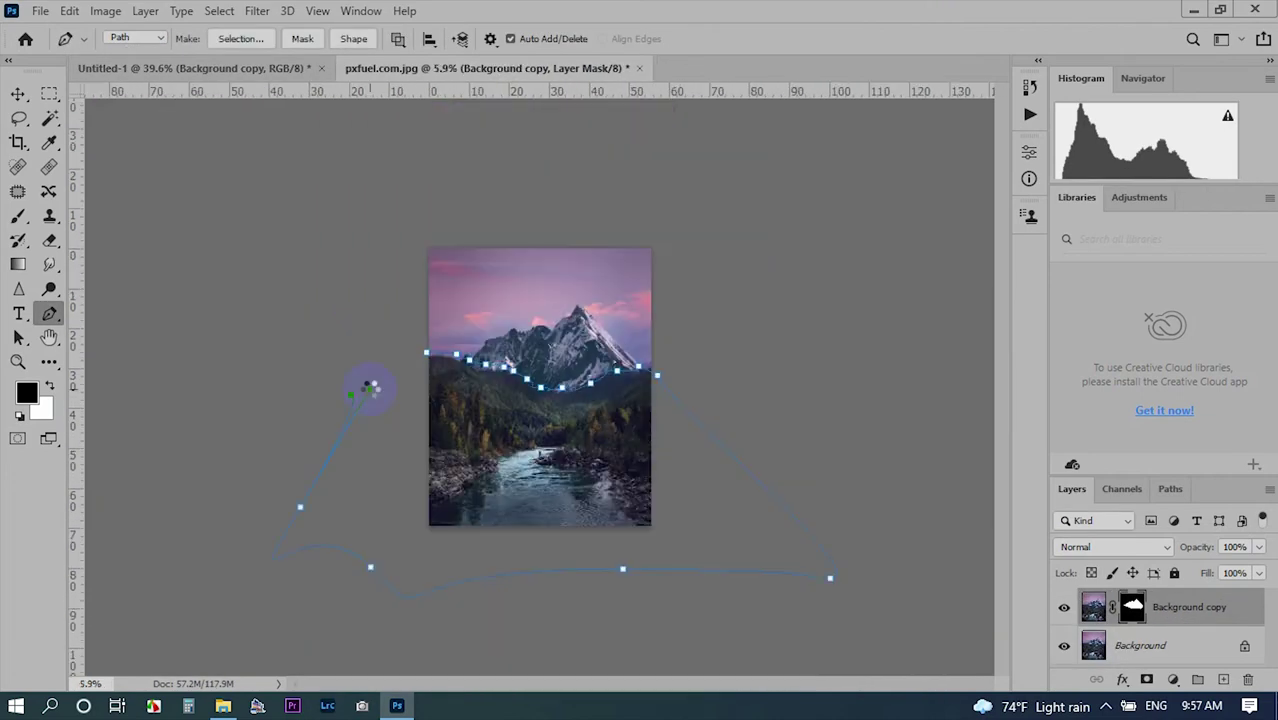
left_click(1174, 656)
key("ctrl+j")
left_click_drag(192, 66, 571, 430)
Resize the second mountain layer to canvas width, raise it, and dismiss the scratch-disk error.
key("ctrl+t")
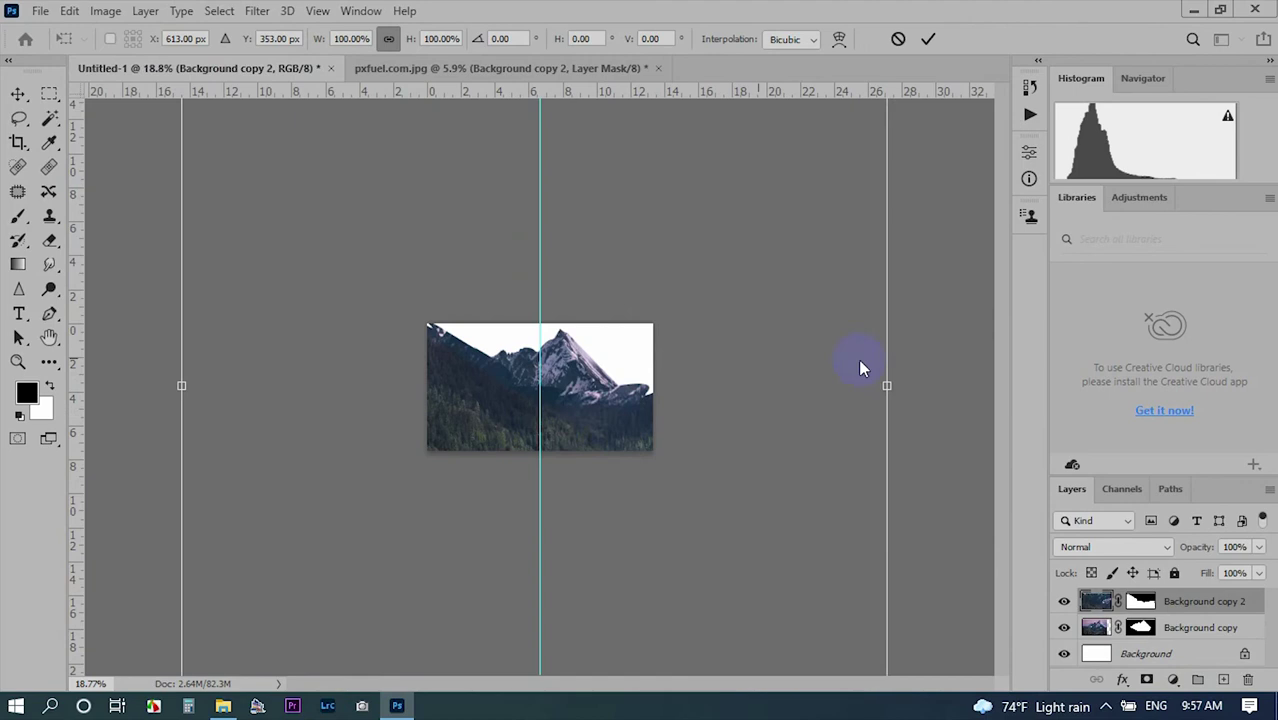
mouse_move(885, 382)
left_mouse_down()
mouse_move(703, 457)
mouse_move(653, 452)
left_mouse_up()
left_click_drag(375, 450, 427, 450)
left_click_drag(550, 383, 550, 335)
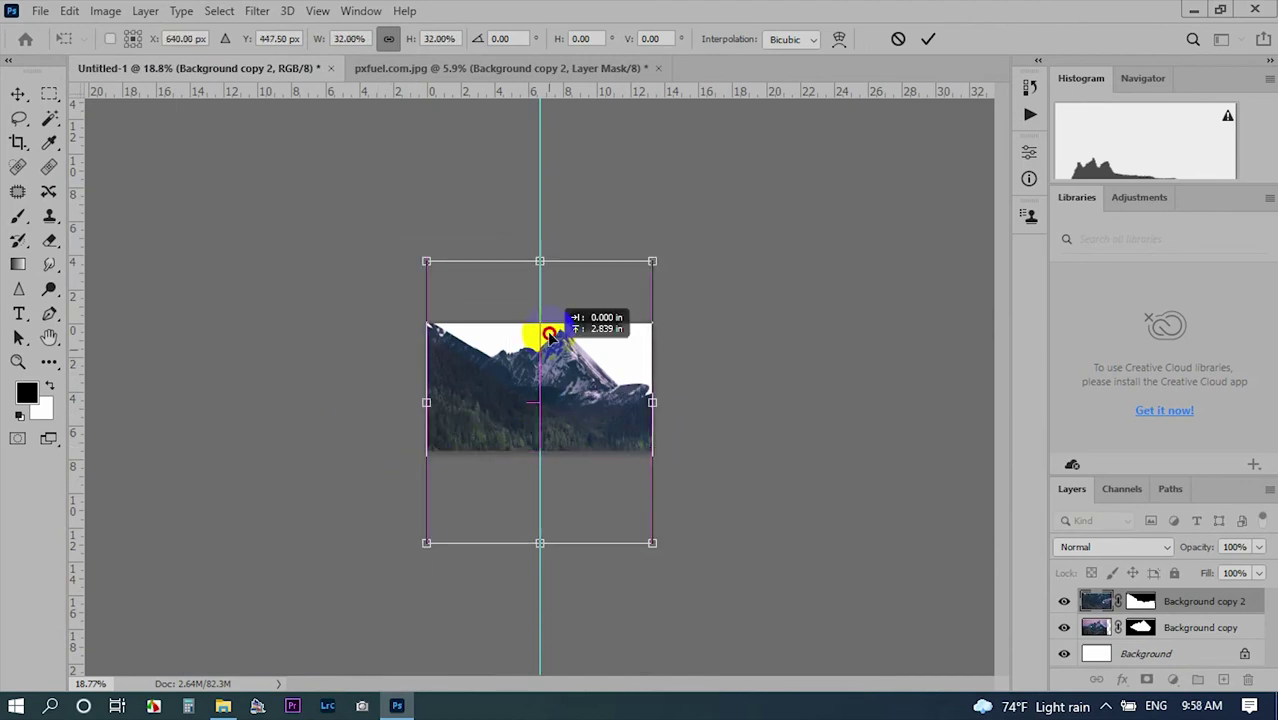
left_click(928, 38)
left_click(620, 275)
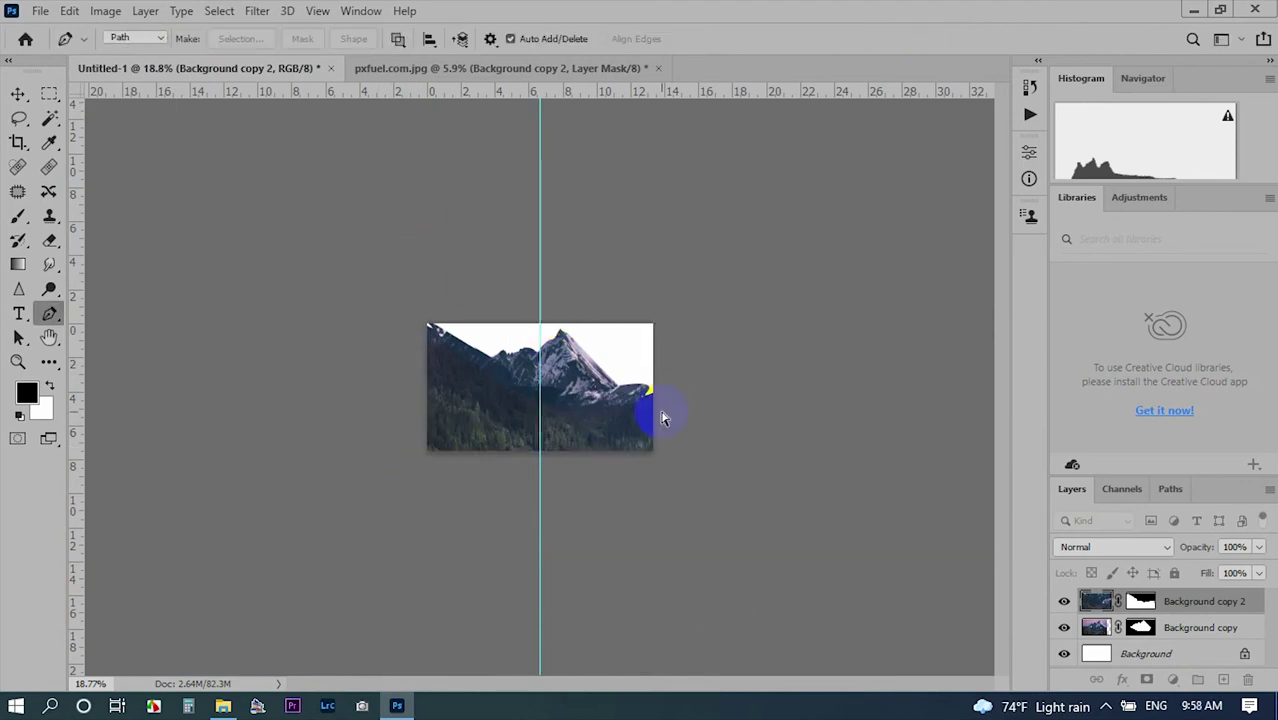
scroll(730, 486, "down", 3)
Rescale the mountain layer to about 32% width and 29% height and position it.
key("ctrl+t")
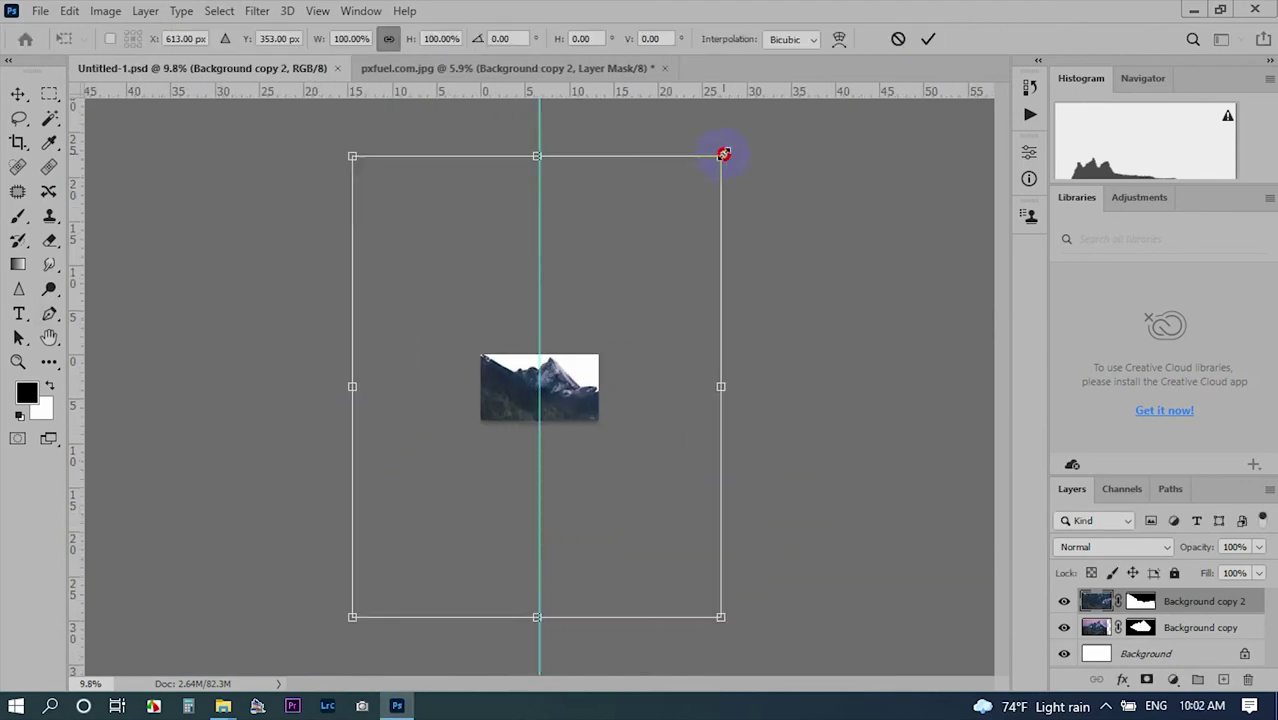
mouse_move(722, 151)
left_mouse_down()
mouse_move(585, 357)
mouse_move(598, 308)
left_mouse_up()
mouse_move(524, 377)
left_mouse_down()
mouse_move(542, 434)
mouse_move(607, 470)
mouse_move(603, 383)
left_mouse_up()
scroll(542, 434, "up", 5)
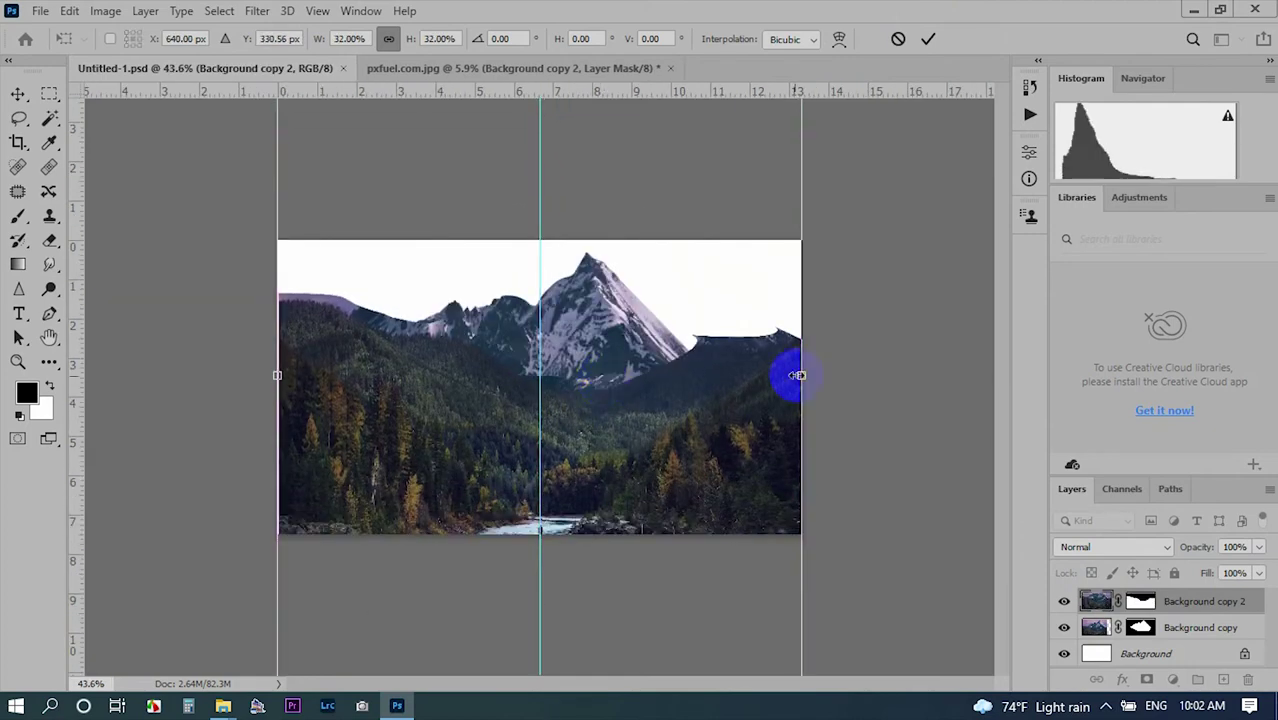
left_click_drag(797, 375, 762, 400)
scroll(766, 414, "down", 2)
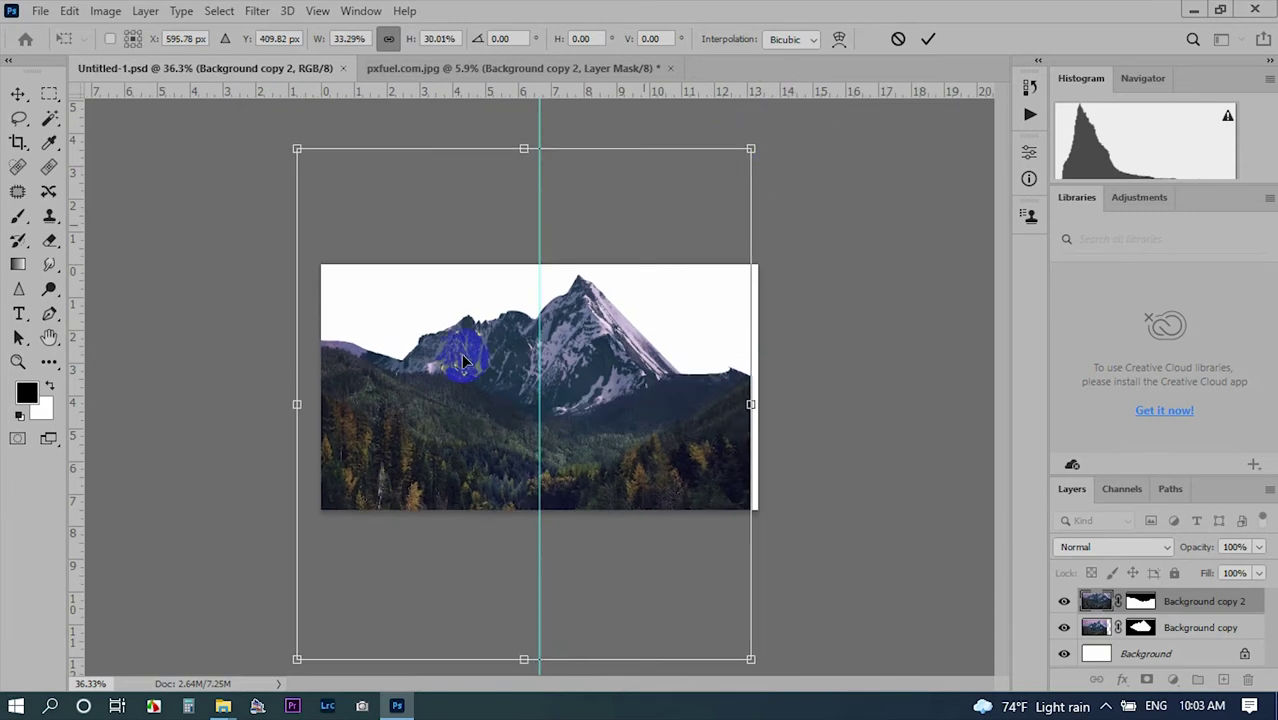
left_click_drag(750, 148, 764, 157)
left_click_drag(698, 323, 704, 303)
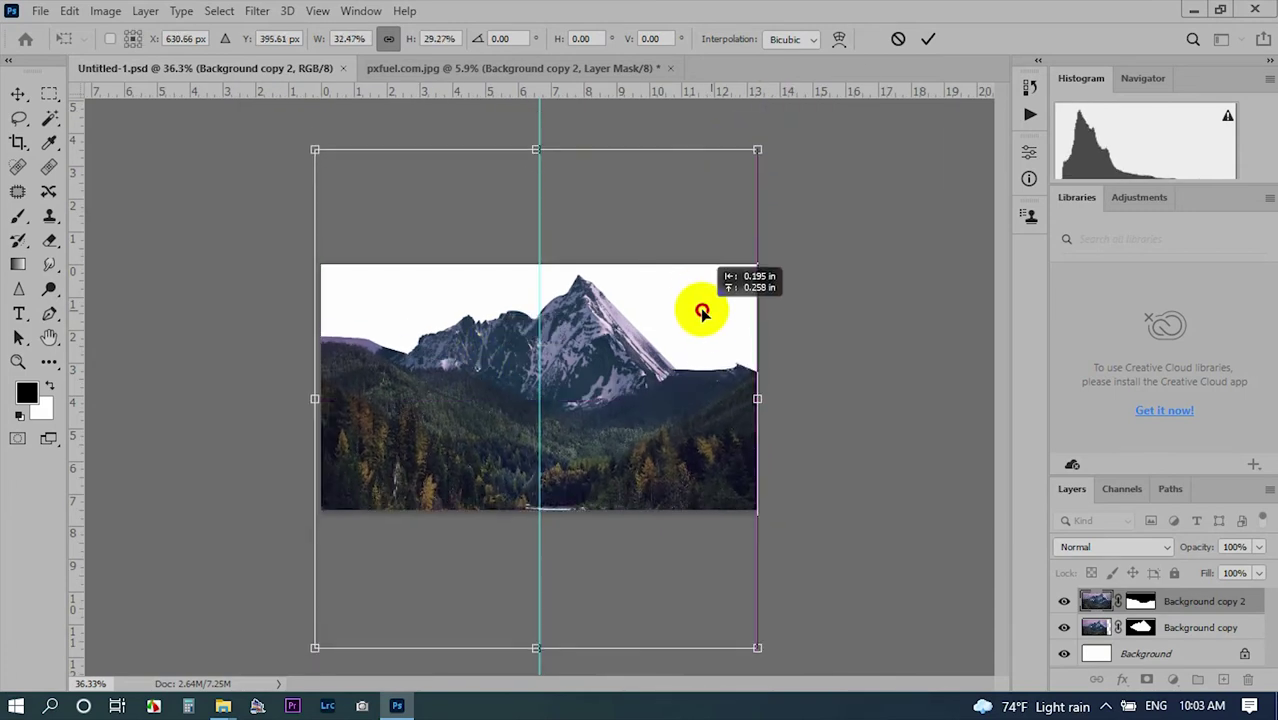
left_click(930, 40)
Paint white with a soft brush on the forest mask to reveal the mountains along the ridge.
scroll(512, 480, "up", 10)
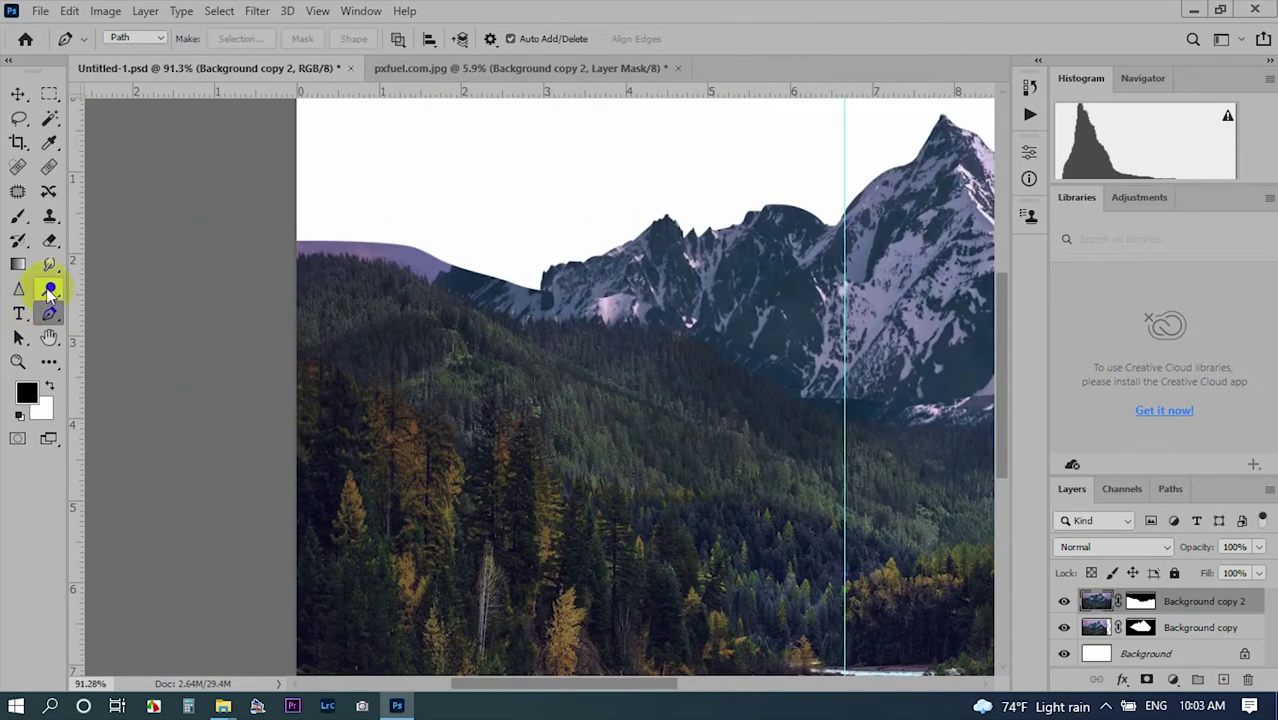
left_click(20, 212)
left_click(48, 386)
scroll(400, 365, "up", 3)
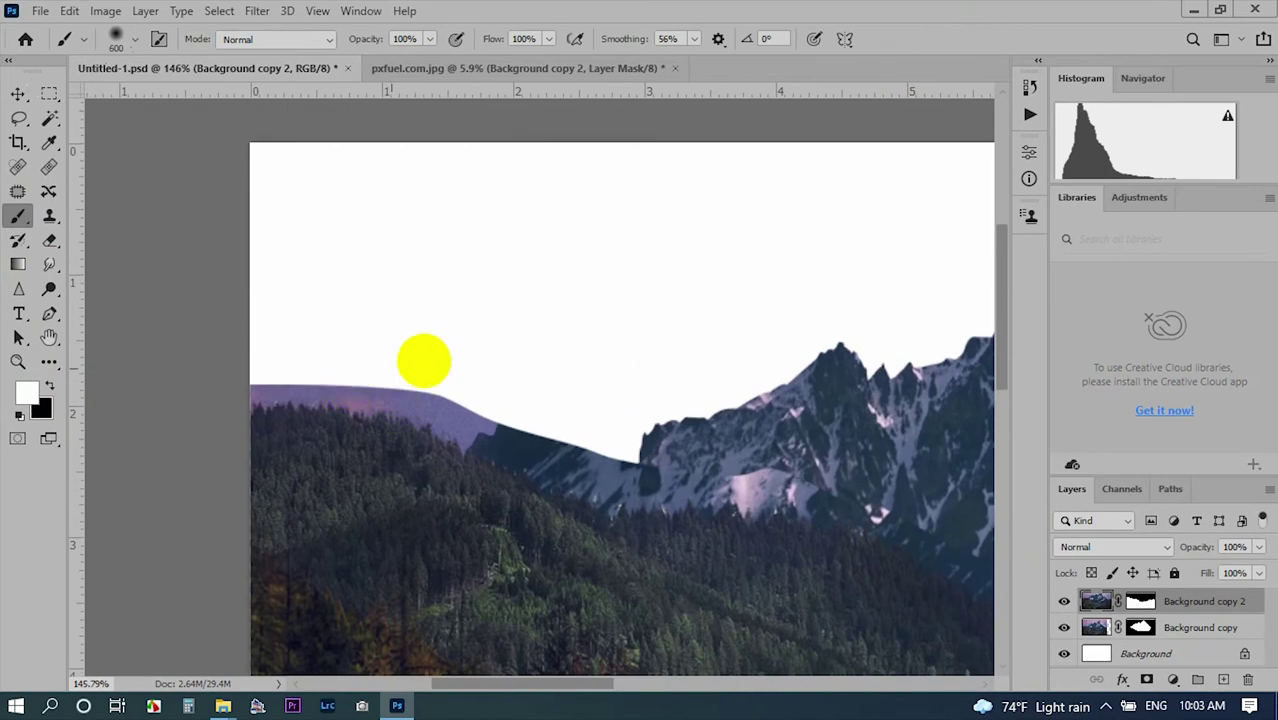
left_click_drag(381, 375, 541, 442)
scroll(422, 405, "up", 3)
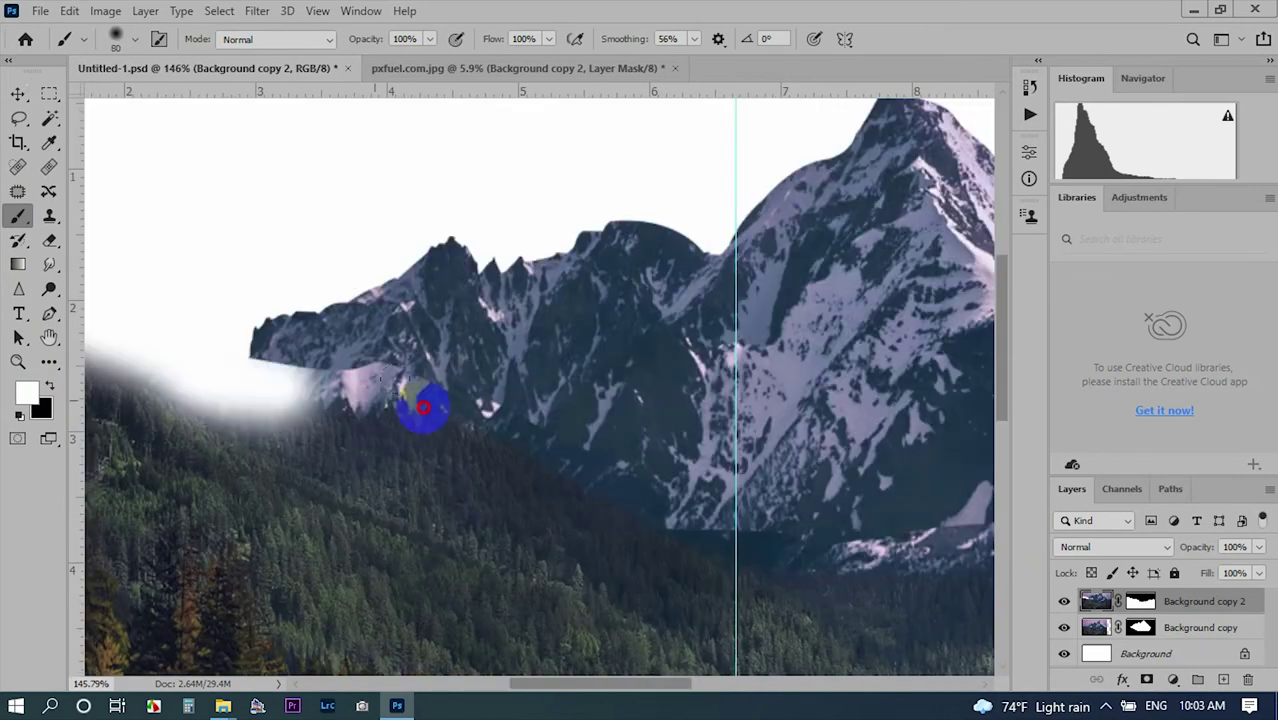
left_click_drag(422, 405, 527, 490)
scroll(447, 360, "down", 5)
scroll(447, 360, "right", 2)
scroll(308, 345, "right", 5)
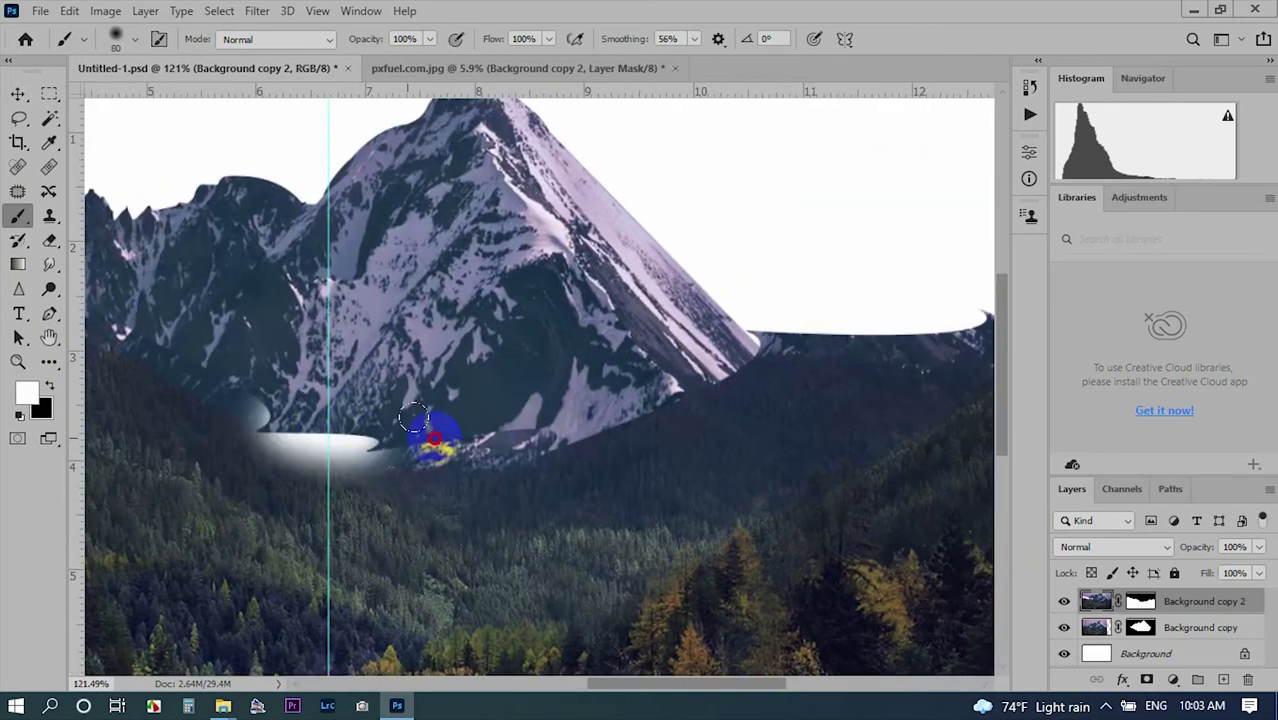
left_click_drag(433, 428, 804, 308)
scroll(500, 447, "right", 2)
scroll(500, 447, "down", 3)
Paint the Background copy mask along the mountain base, extending the soft fade leftward.
left_click(1140, 627)
key("x")
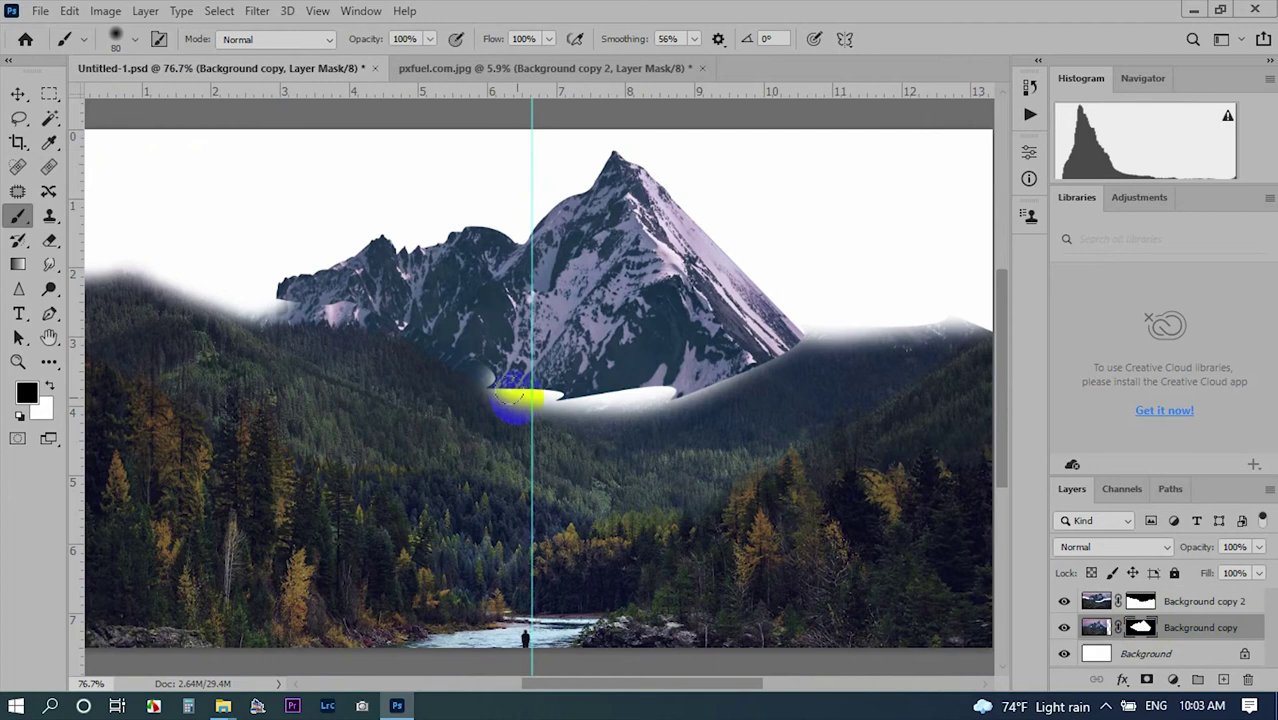
scroll(590, 398, "up", 3)
key("x")
left_click_drag(456, 393, 747, 437)
scroll(620, 413, "down", 2)
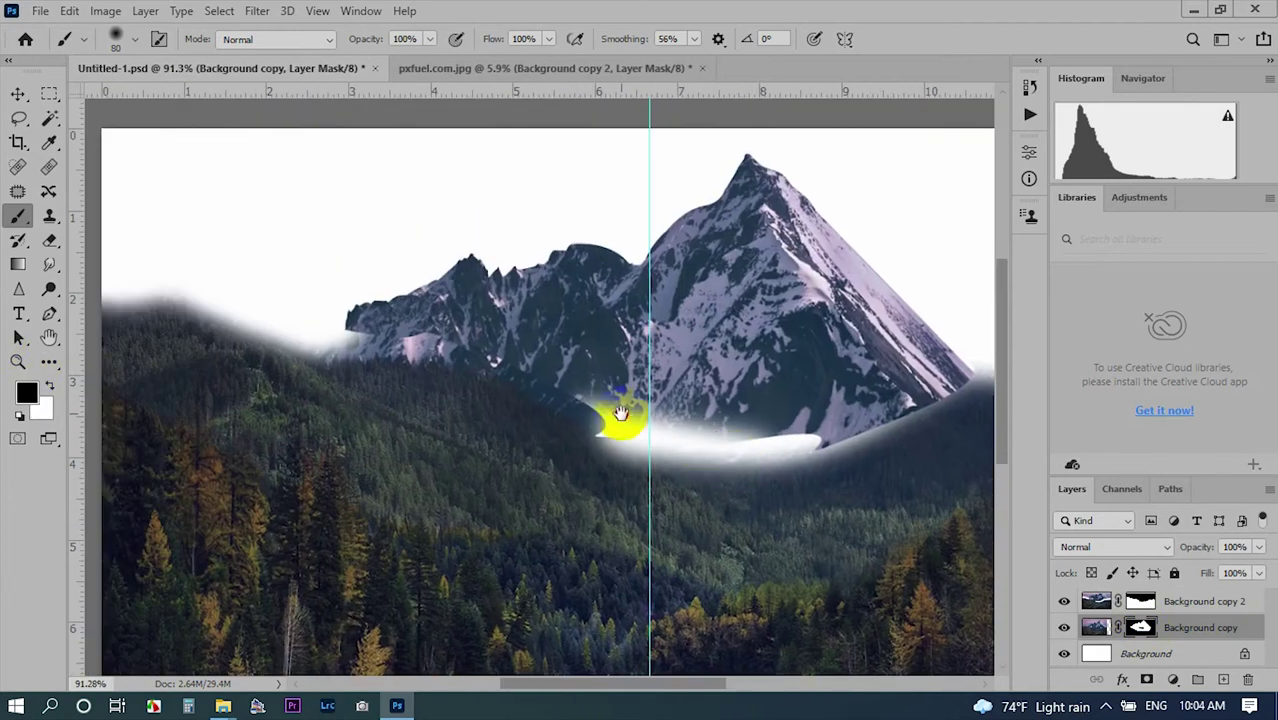
mouse_move(697, 470)
left_mouse_down()
mouse_move(584, 449)
mouse_move(560, 425)
left_mouse_up()
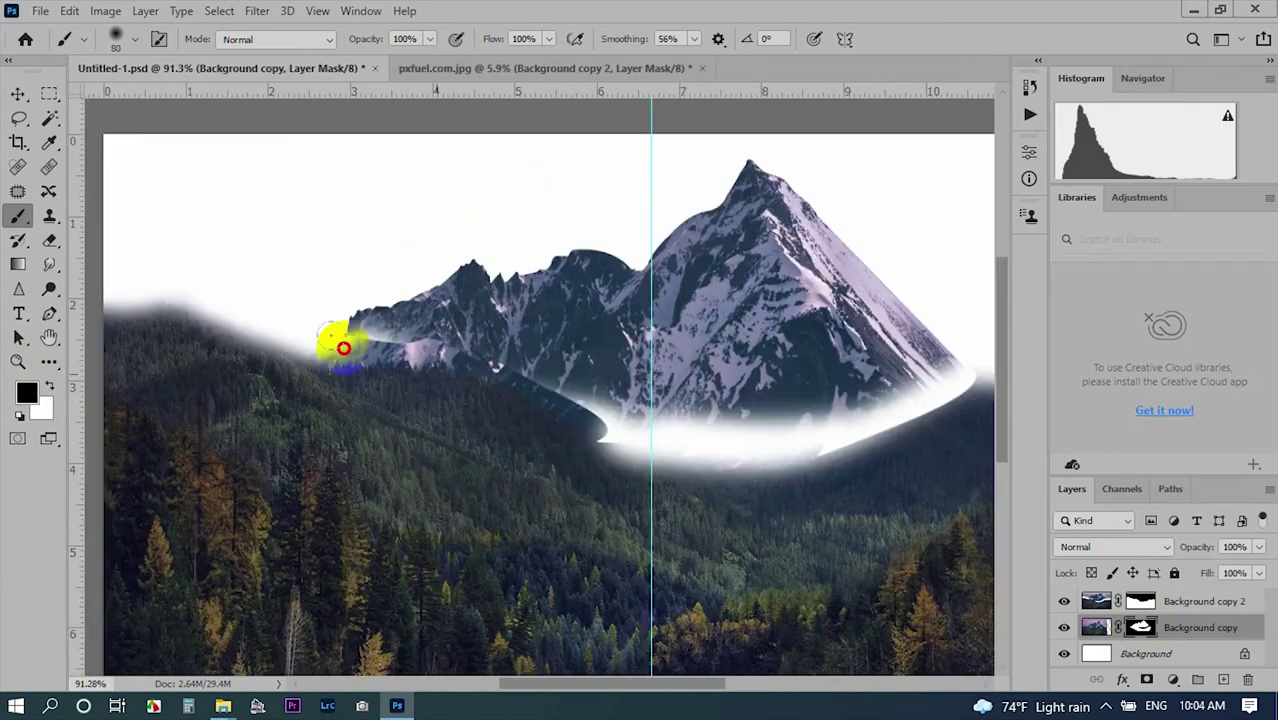
Move Background copy 2 below Background copy in the layer stack.
left_click_drag(1165, 601, 1143, 628)
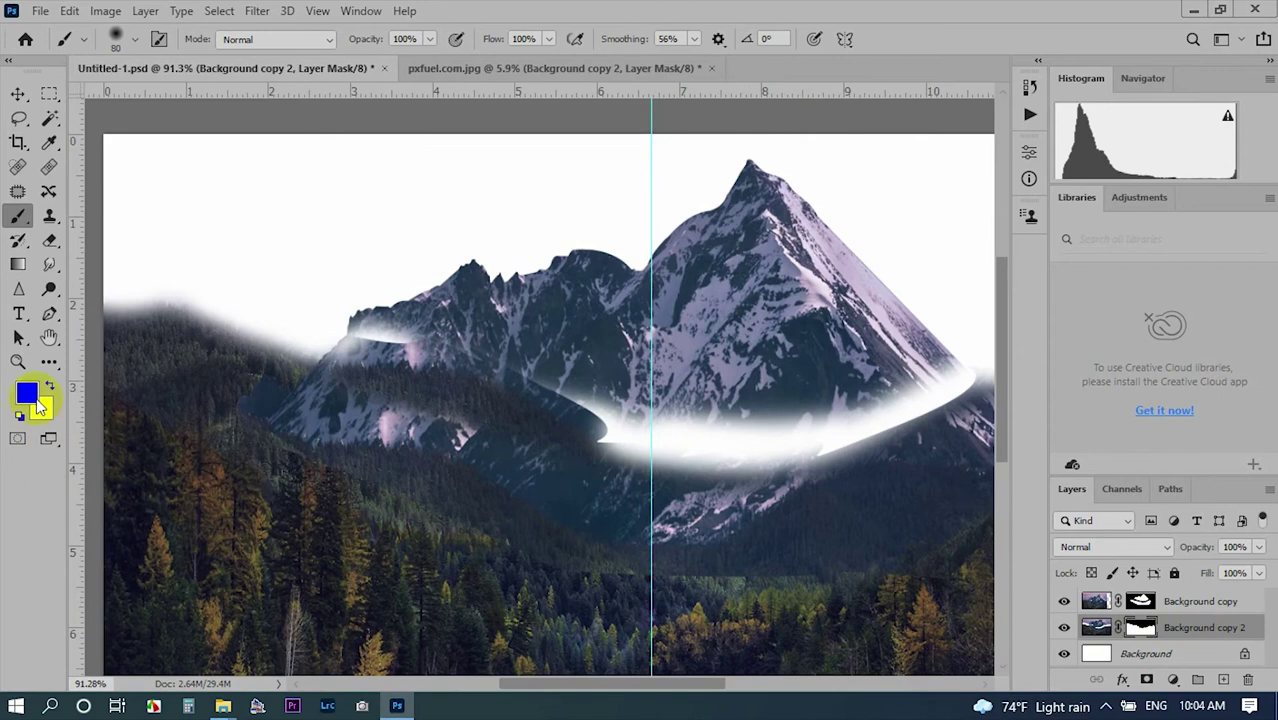
left_click_drag(669, 449, 241, 432)
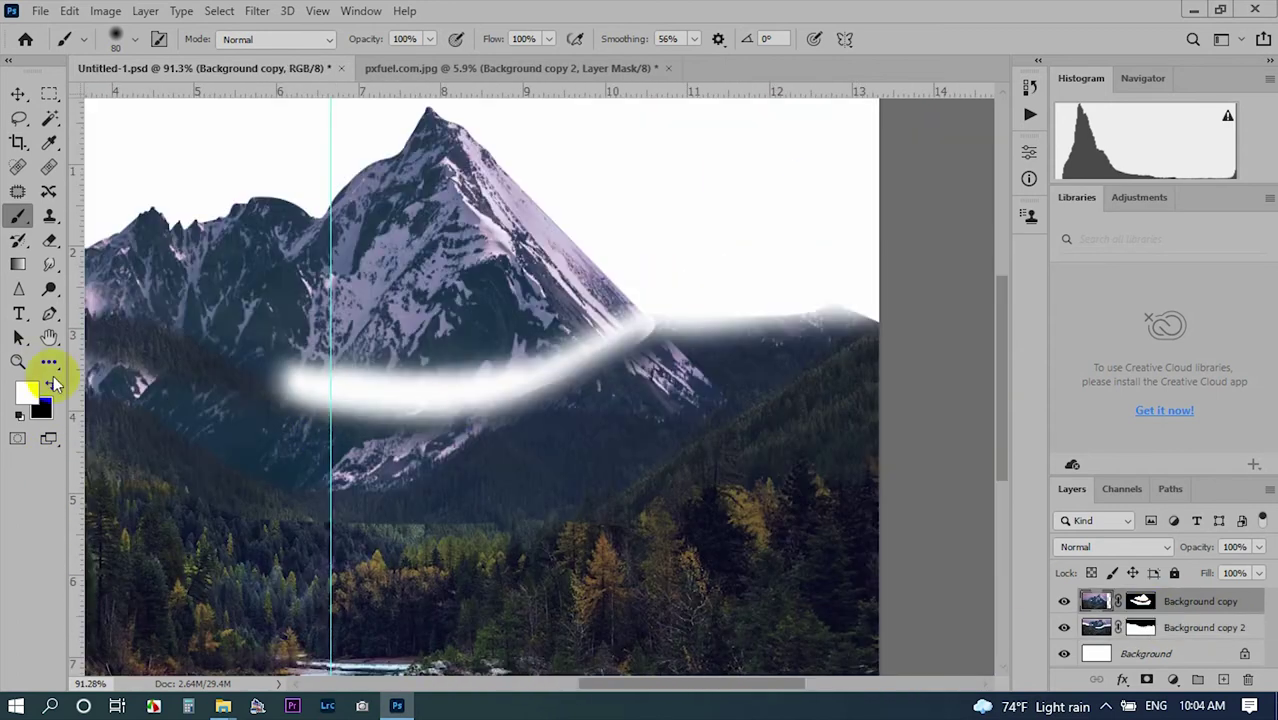
scroll(450, 412, "up", 3)
scroll(450, 412, "down", 4)
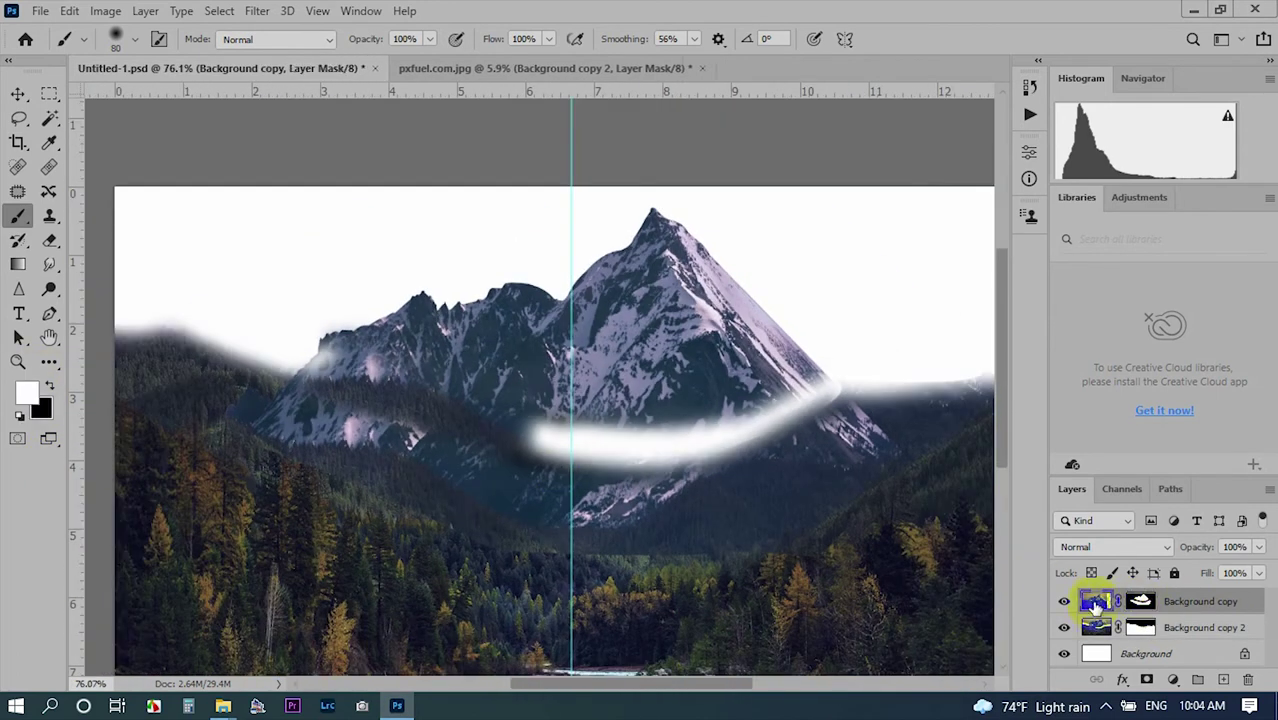
Free-transform the Background copy layer to enlarge it to about 105%.
key("ctrl+t")
mouse_move(921, 508)
left_mouse_down()
mouse_move(870, 553)
mouse_move(930, 393)
left_mouse_up()
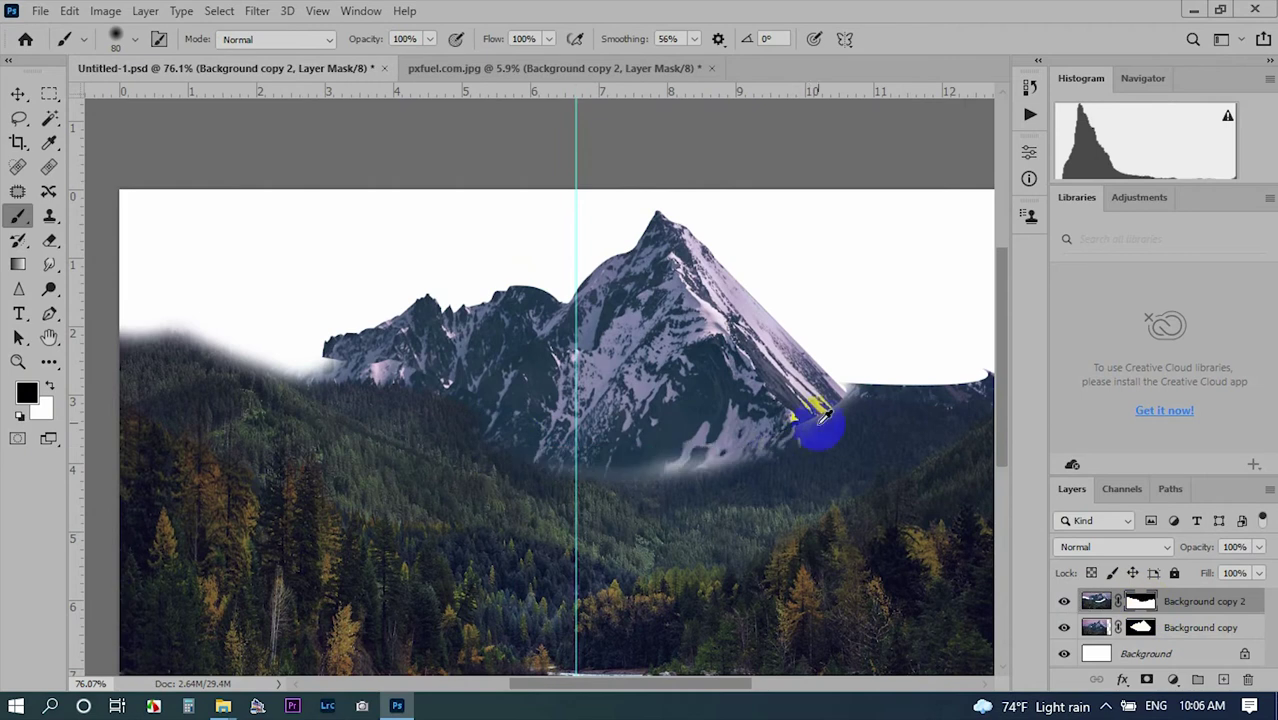
scroll(820, 422, "up", 5)
scroll(459, 453, "down", 5)
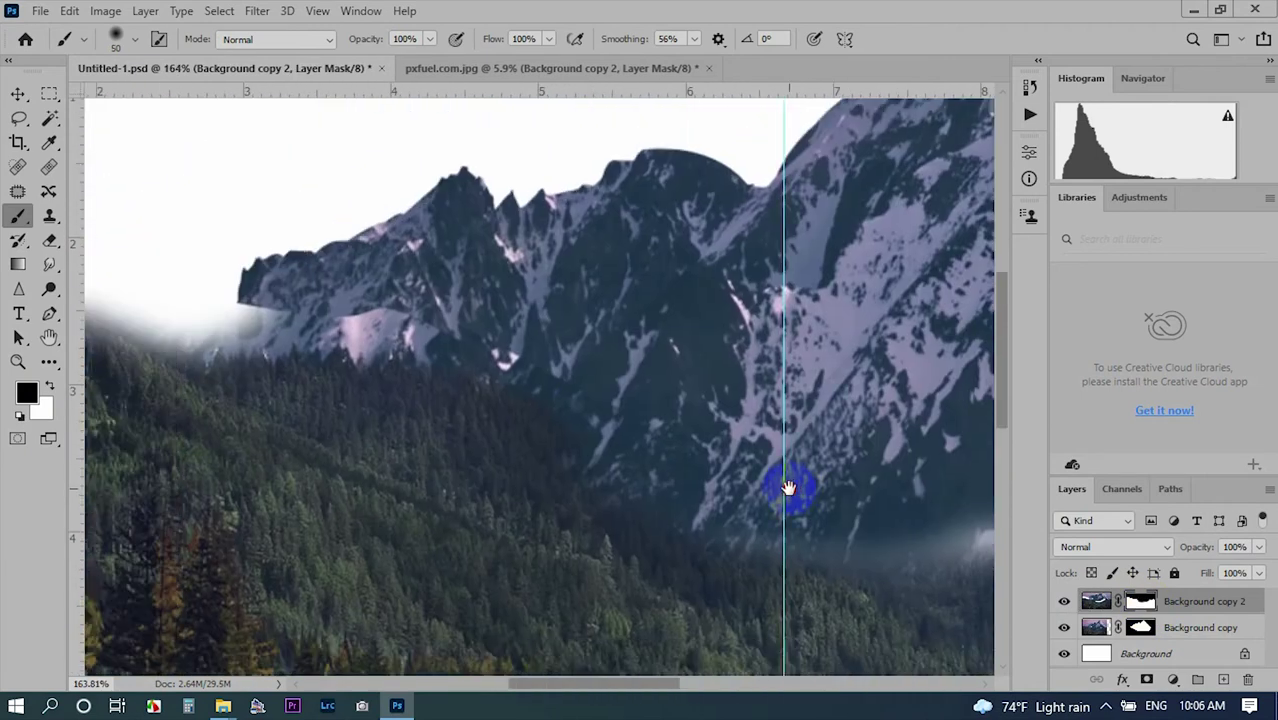
scroll(387, 356, "up", 3)
scroll(655, 409, "down", 2)
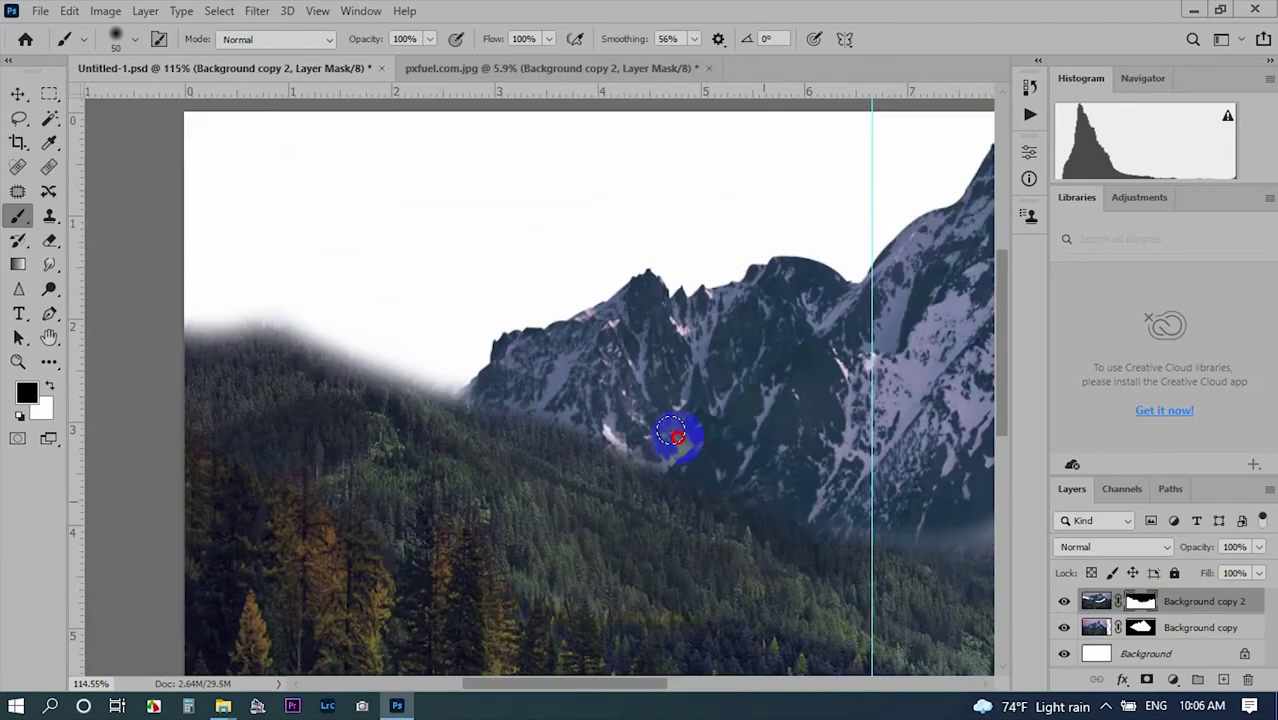
scroll(676, 434, "down", 4)
scroll(448, 454, "up", 2)
scroll(451, 314, "up", 3)
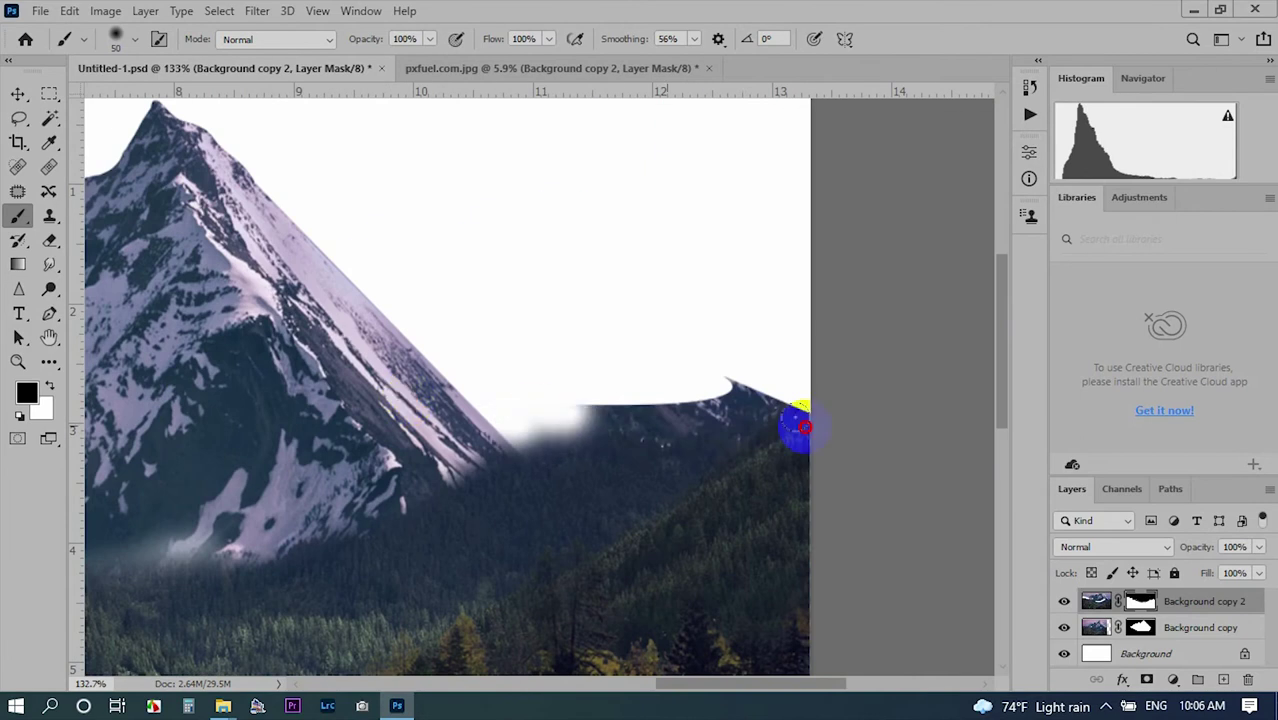
scroll(434, 445, "down", 3)
scroll(434, 445, "down", 2)
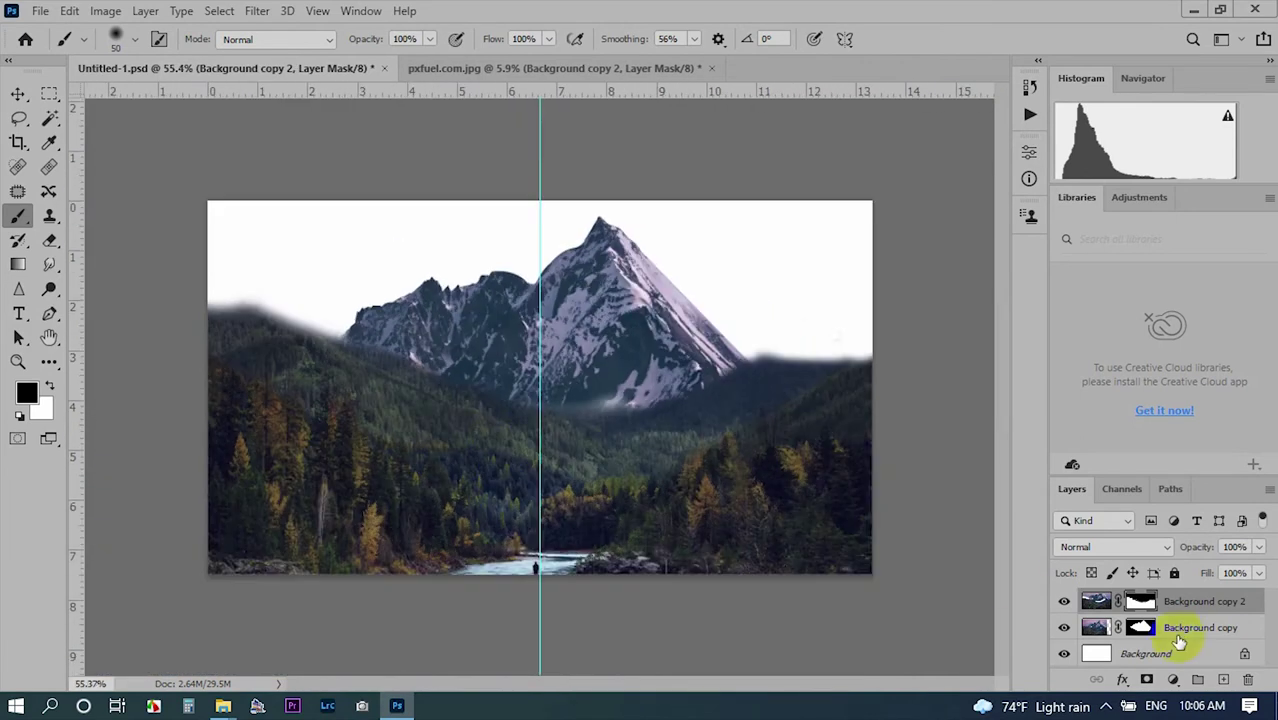
Darken midtones to 0.65 with Levels, then apply Curves and Color Balance shifts.
key("ctrl+l")
left_click_drag(906, 492, 938, 496)
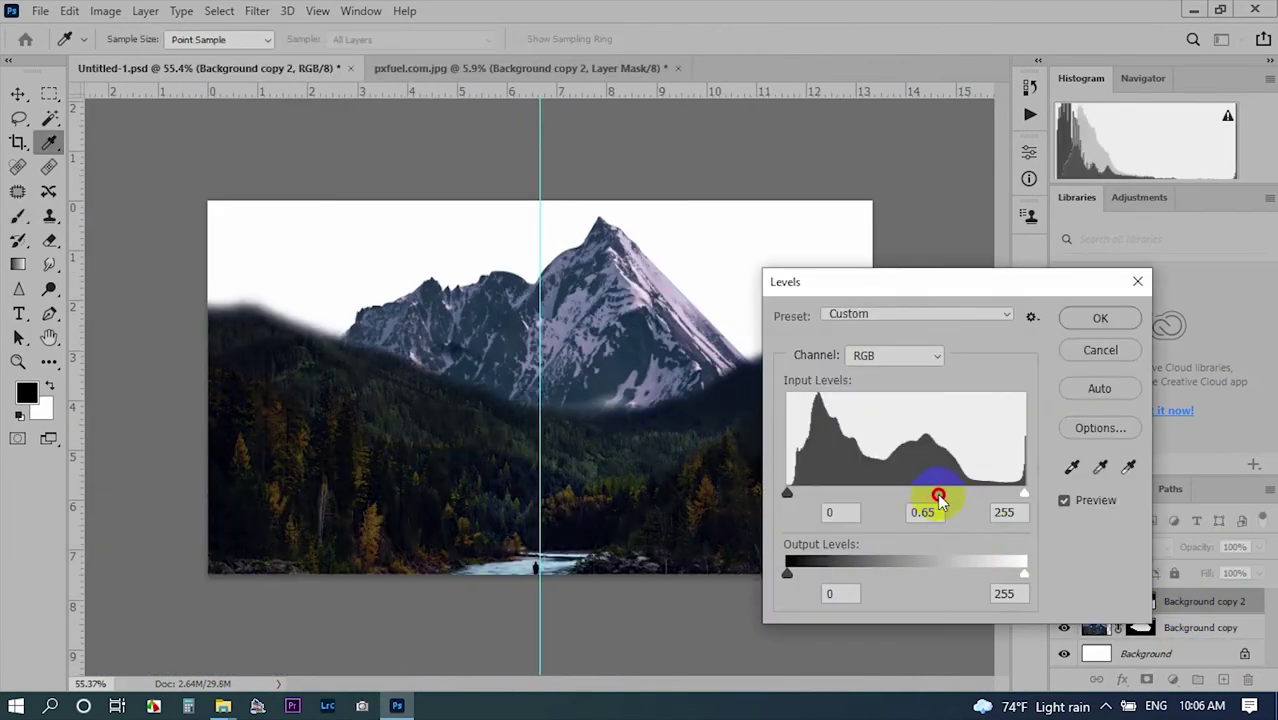
left_click(1100, 317)
key("ctrl+m")
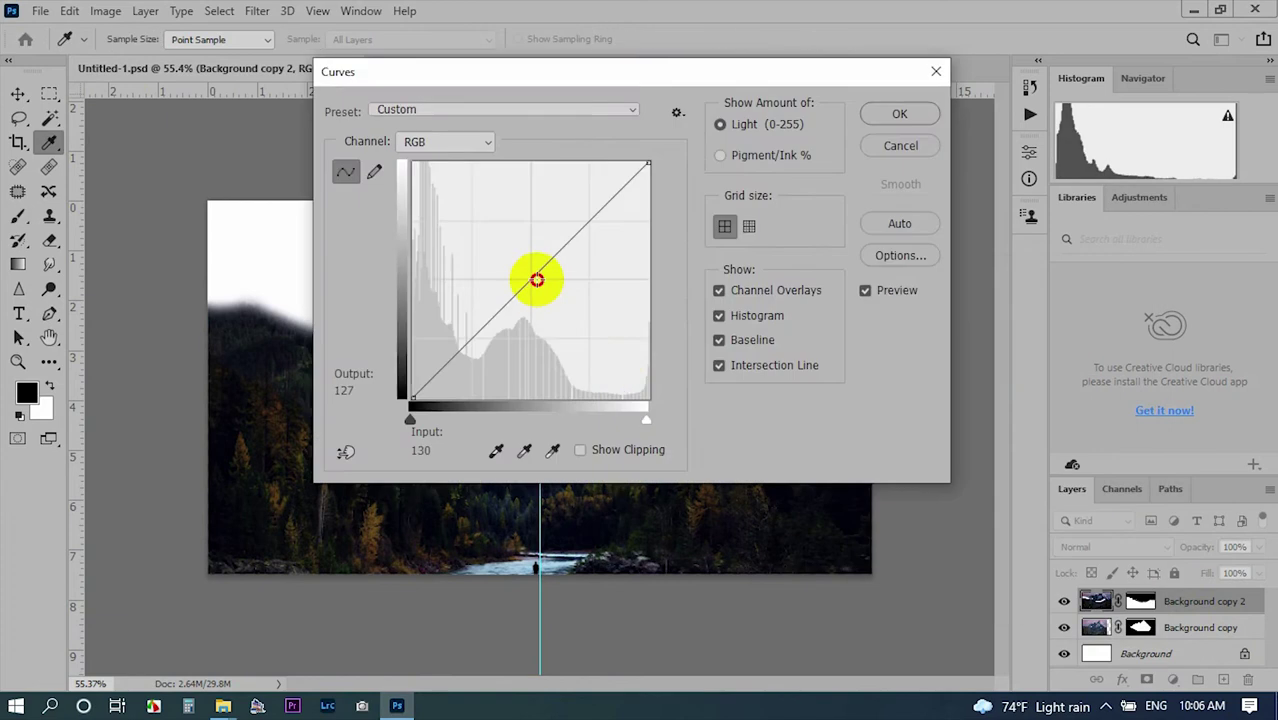
left_click(902, 141)
key("ctrl+b")
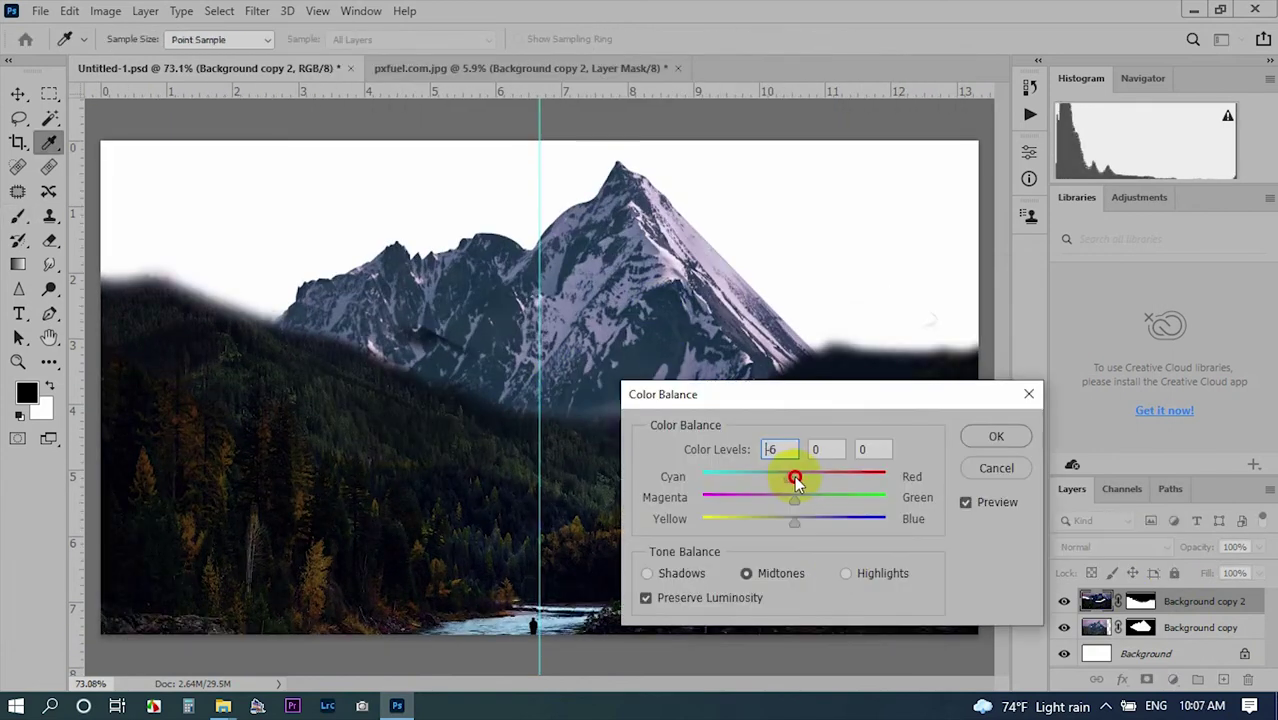
key("Return")
Switch to the Brush, select the Background copy layer, and reframe the whole mountain.
key("b")
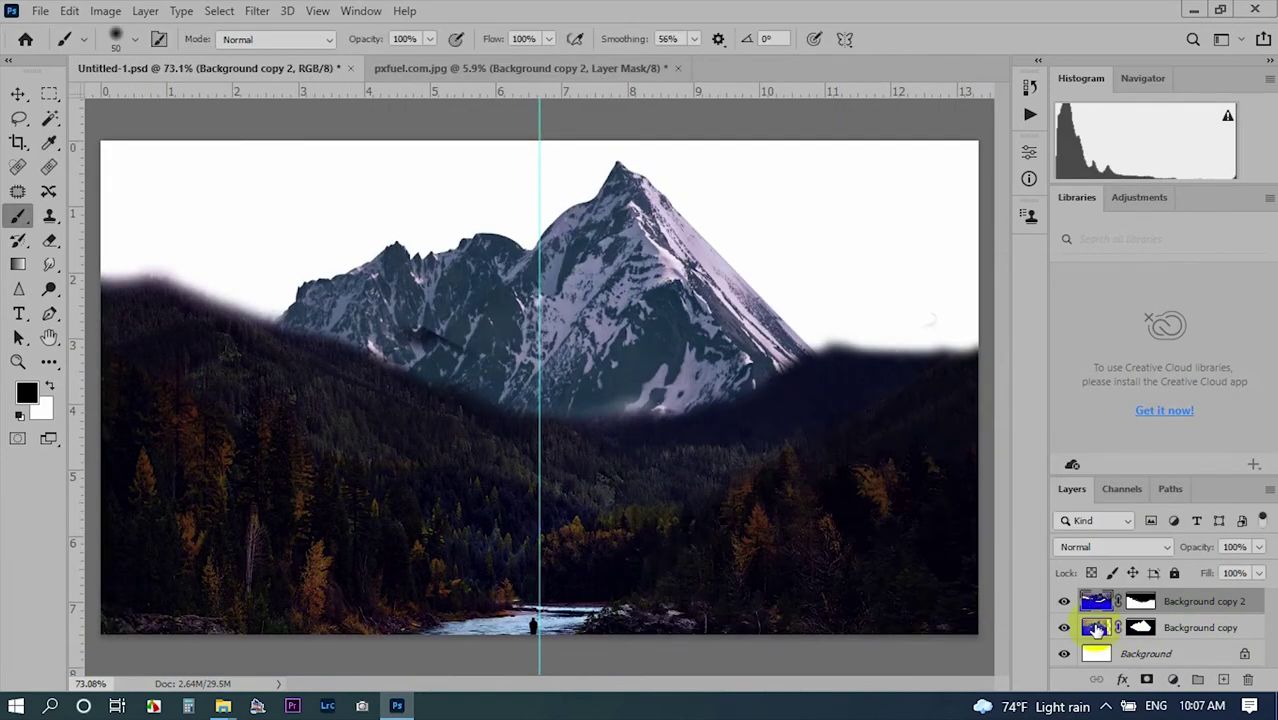
key("ctrl+plus")
left_click(510, 370)
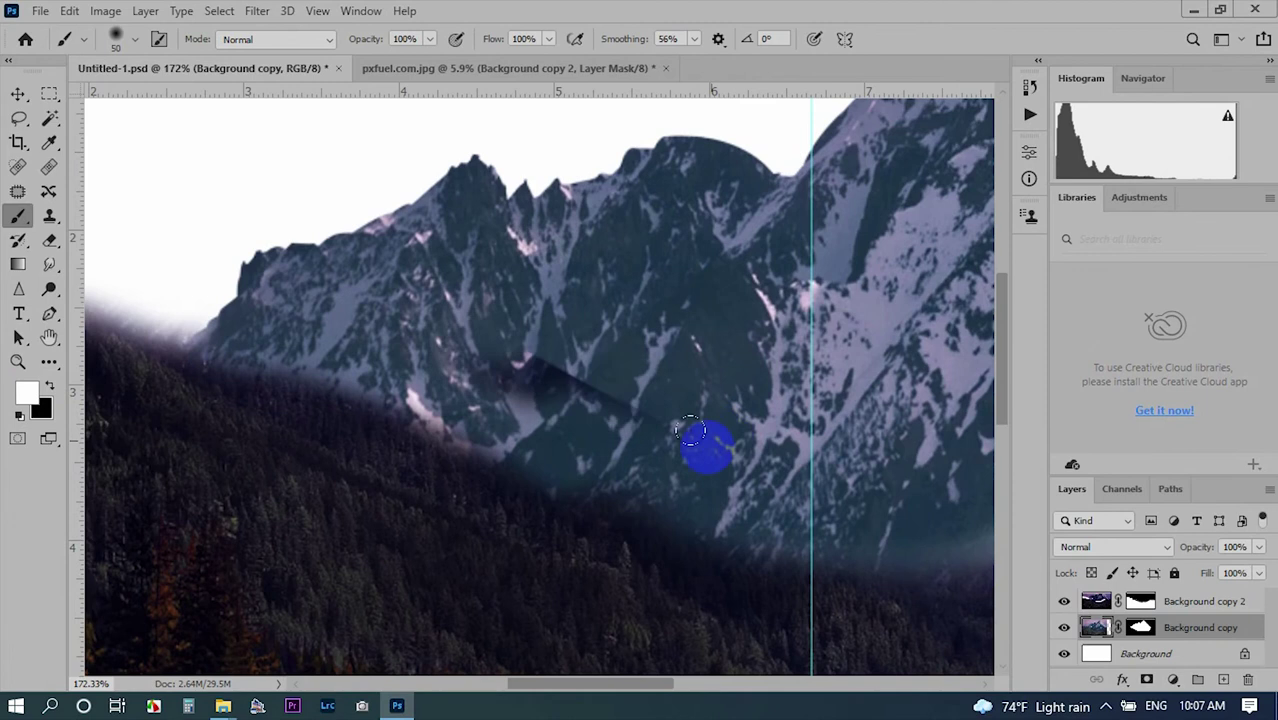
key("alt+bracketright")
key("x")
scroll(596, 352, "down", 5)
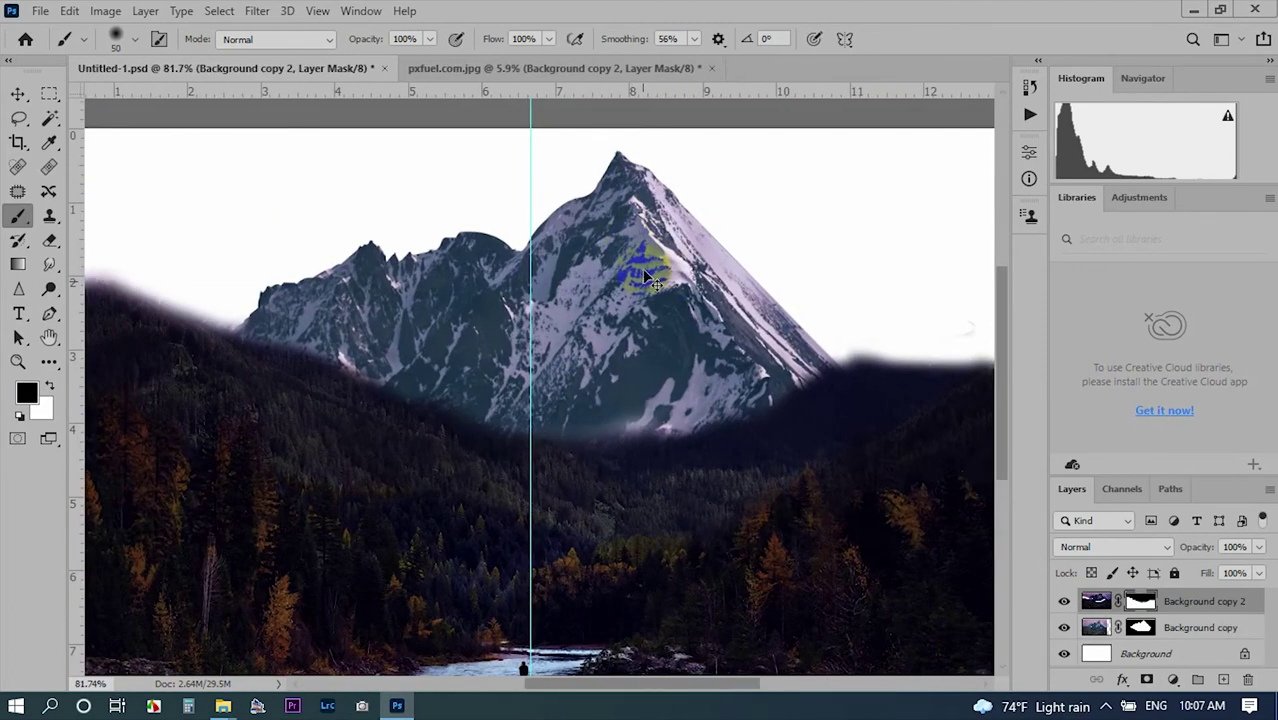
left_click_drag(596, 352, 676, 294)
Apply a Levels adjustment to the Background copy 2 mask, then reselect Background copy.
key("ctrl+l")
left_click_drag(905, 493, 924, 493)
key("Return")
key("alt+bracketleft")
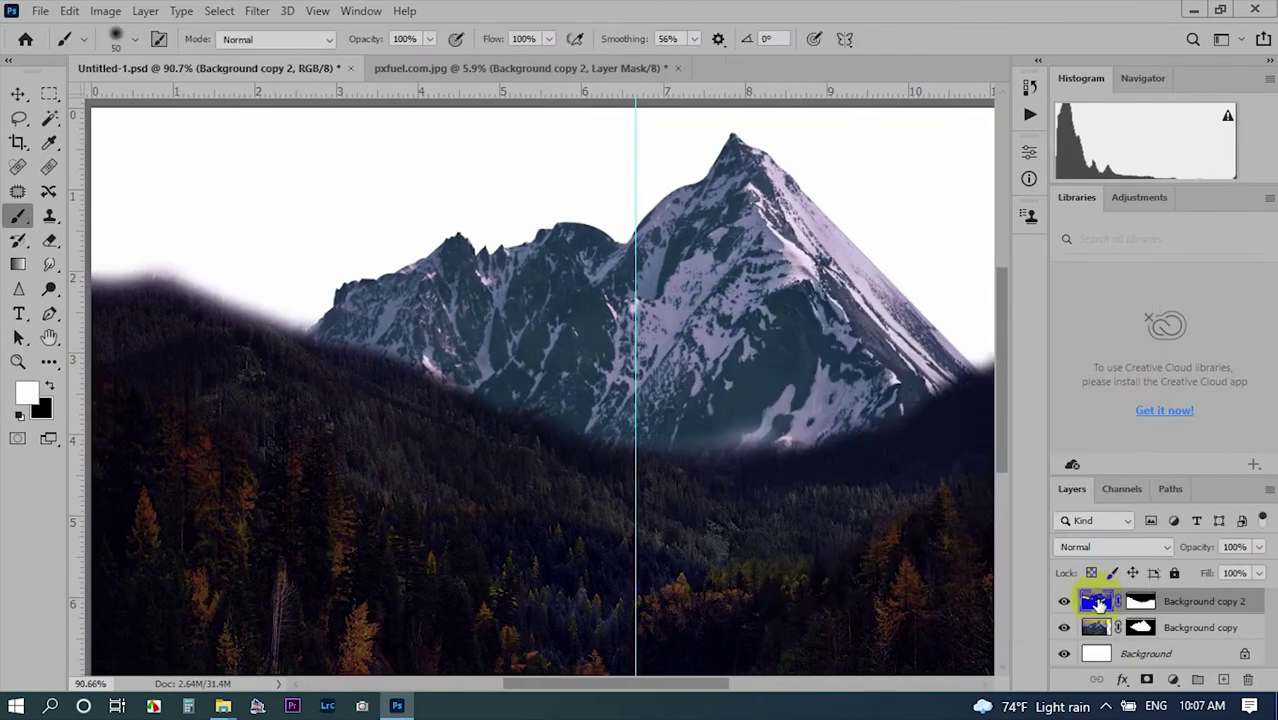
key("ctrl+l")
left_click(1100, 349)
left_click(1095, 627)
Darken Background copy with Levels midtones 0.72 and Curves input 135 to output 125.
key("ctrl+l")
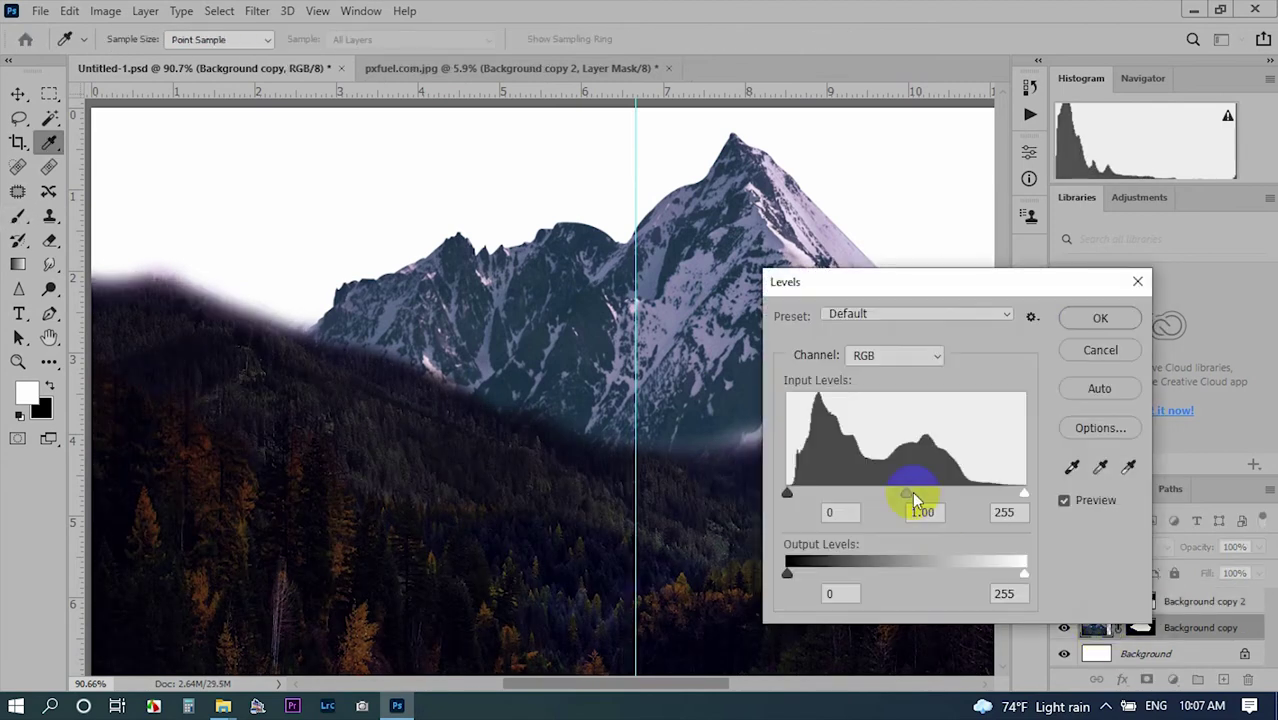
left_click_drag(912, 493, 930, 493)
key("Return")
key("ctrl+m")
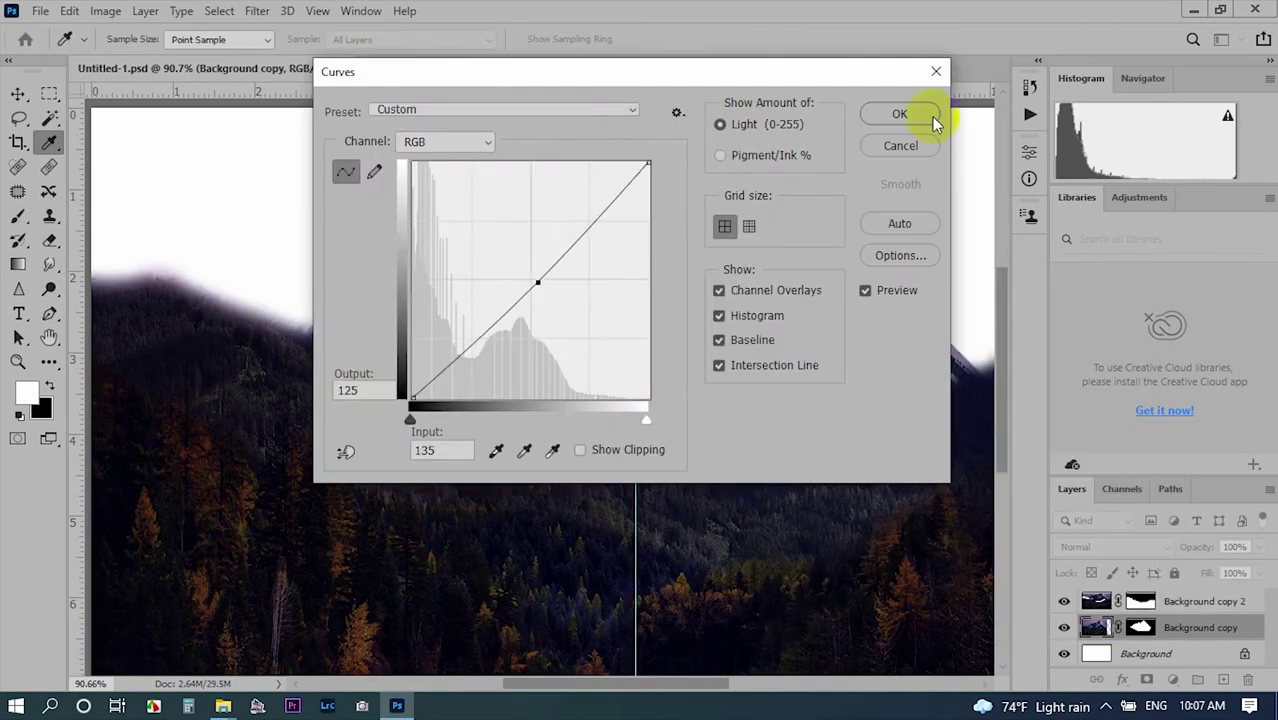
left_click(936, 114)
key("ctrl+b")
Apply the colour balance shift to the Background copy layer.
left_click(980, 440)
key("b")
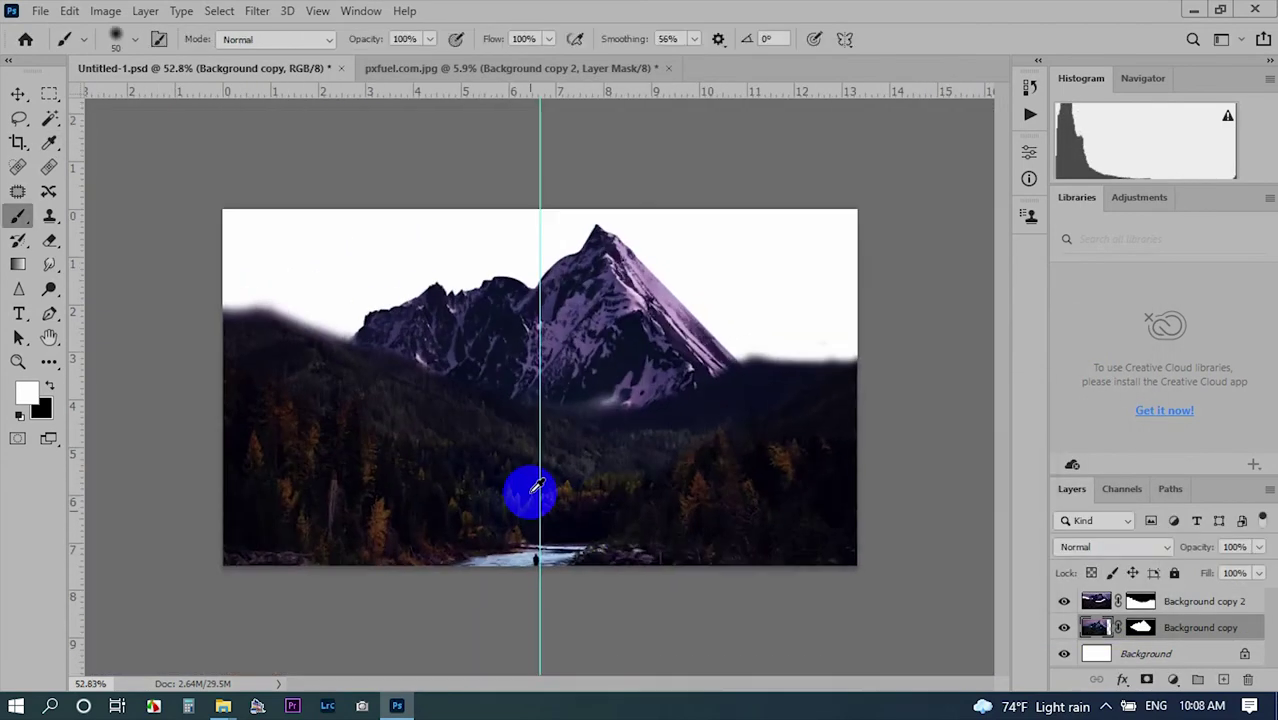
scroll(556, 600, "up", 5)
scroll(556, 600, "up", 3)
Show Background copy 2 and patch out the small river figure using water from the left.
left_click(1064, 601)
left_click(1200, 601)
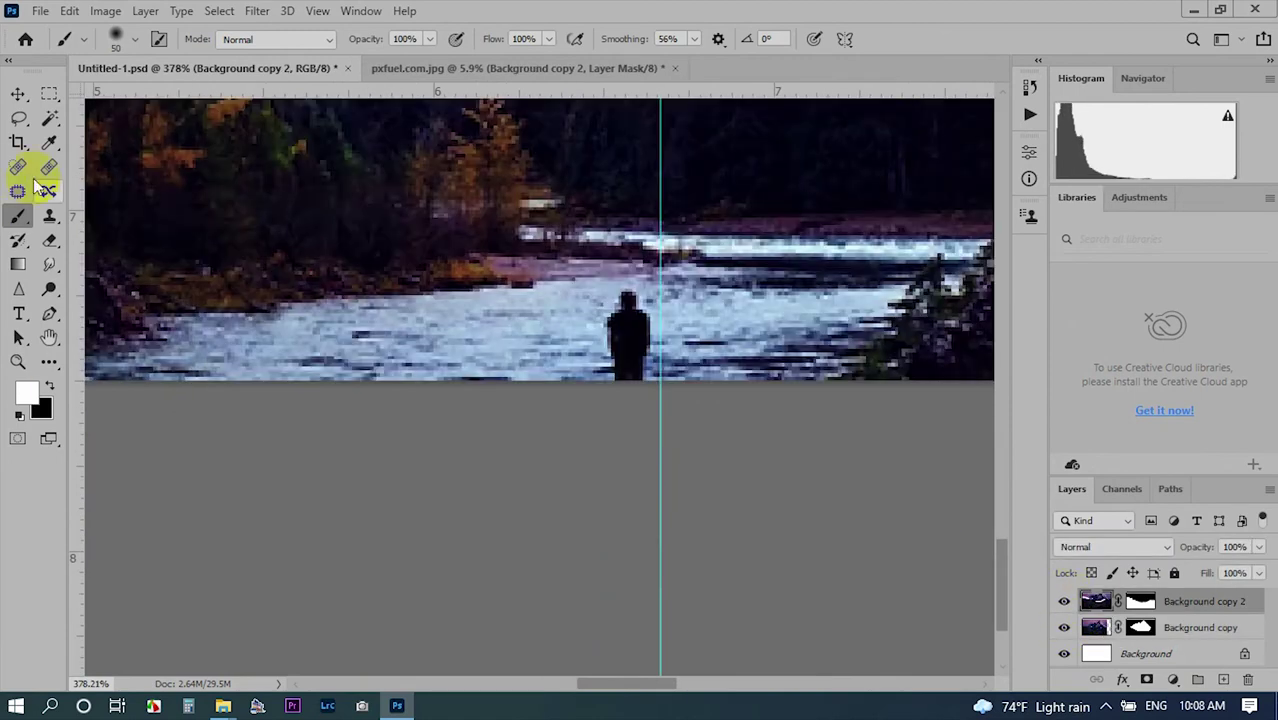
key("j")
scroll(642, 400, "up", 2)
left_click_drag(650, 330, 655, 335)
left_click_drag(517, 400, 692, 403)
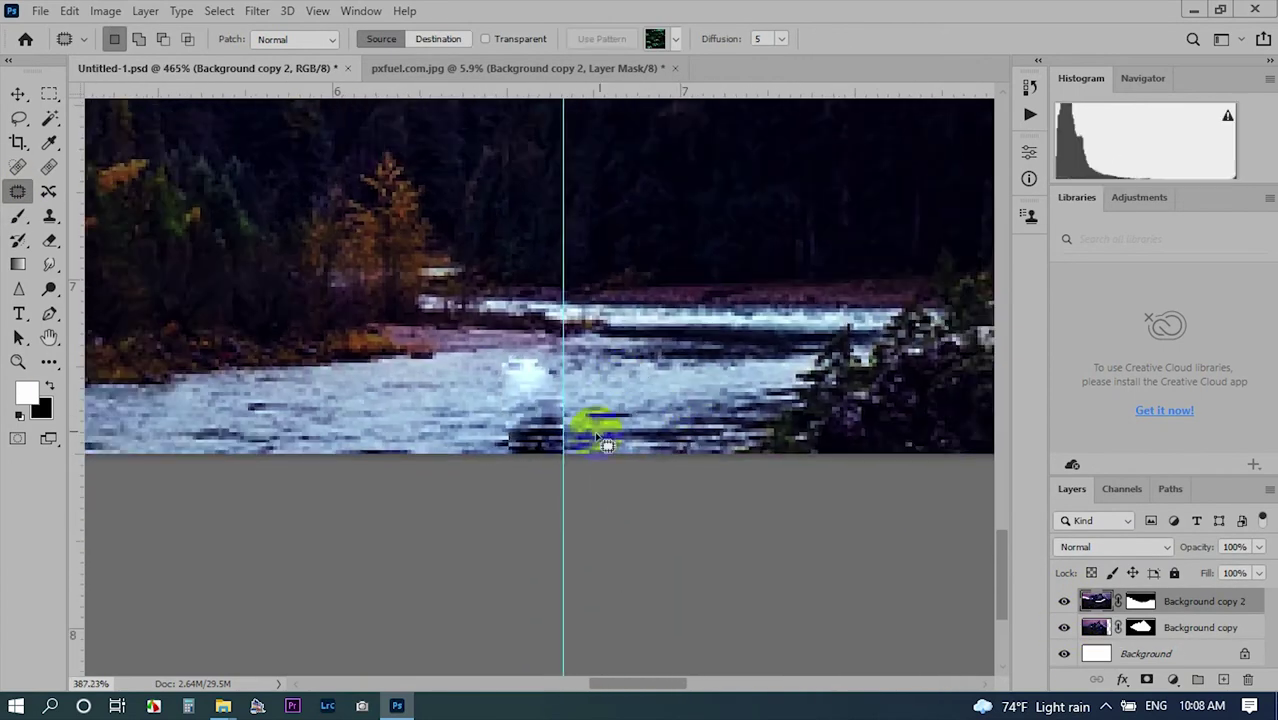
key("ctrl+z")
scroll(500, 400, "up", 1)
left_click_drag(560, 400, 425, 405)
left_click(420, 437)
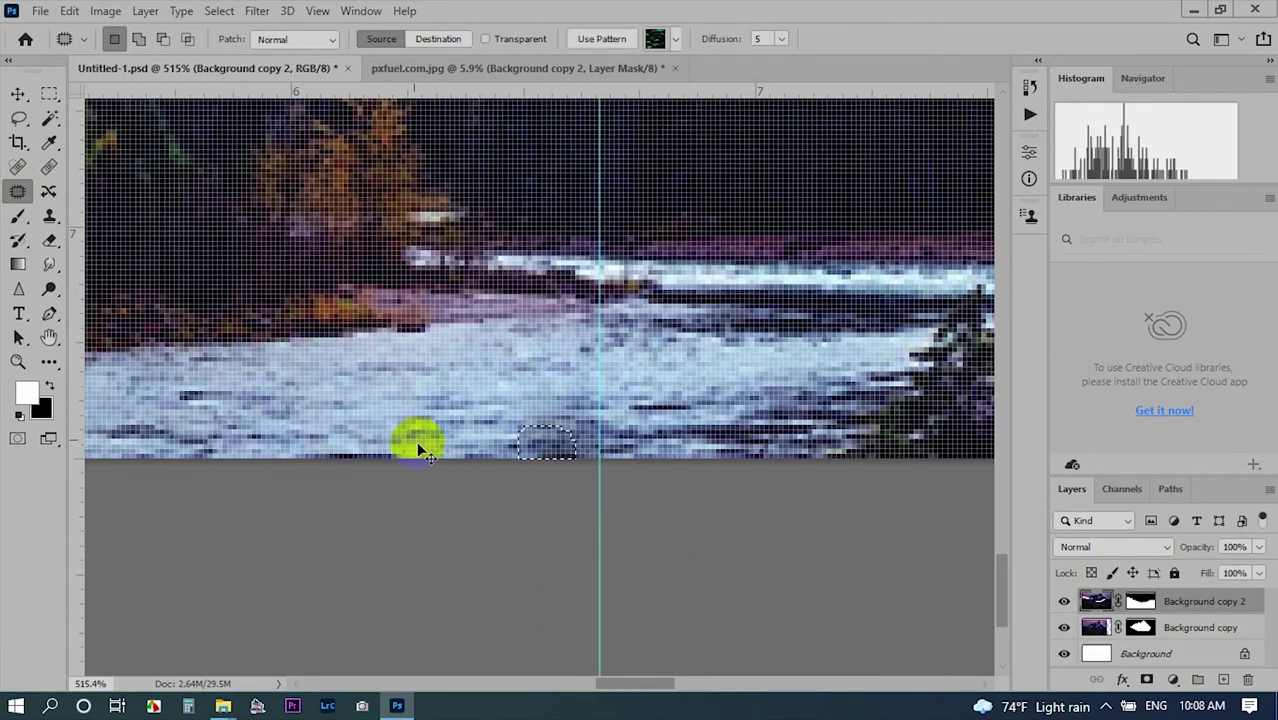
Bring up the PHOTO folder of source images.
scroll(499, 470, "down", 10)
scroll(442, 428, "up", 2)
mouse_move(223, 706)
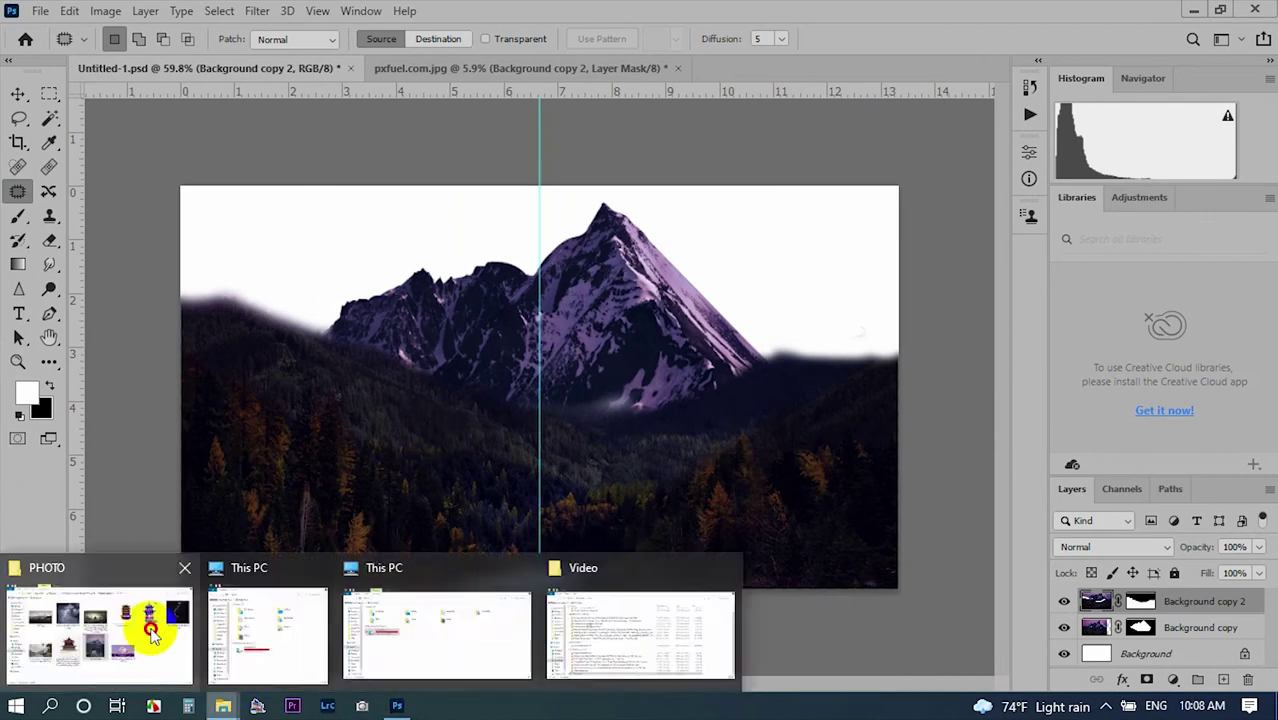
left_click(86, 632)
Place the misty mountain photo 5228758.jpg into Untitled-1 and scale it down to fit.
left_click_drag(228, 228, 764, 70)
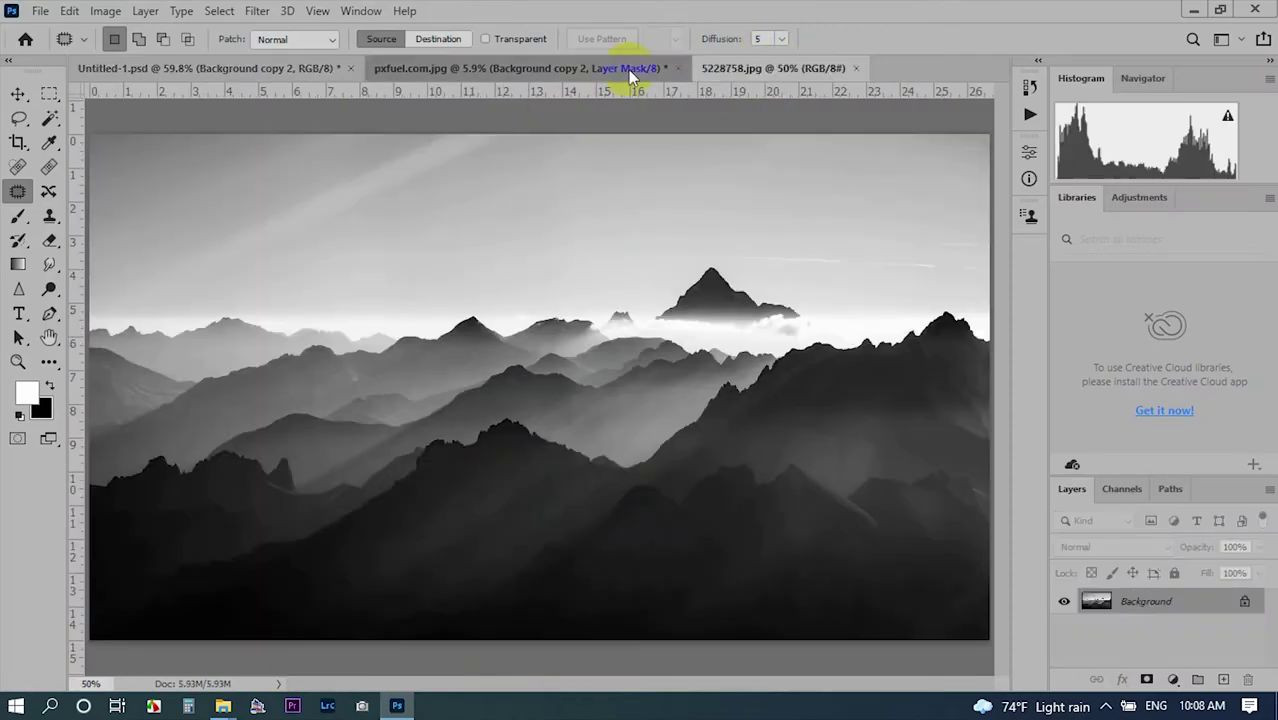
left_click(677, 68)
left_click(641, 275)
left_click_drag(299, 73, 945, 512)
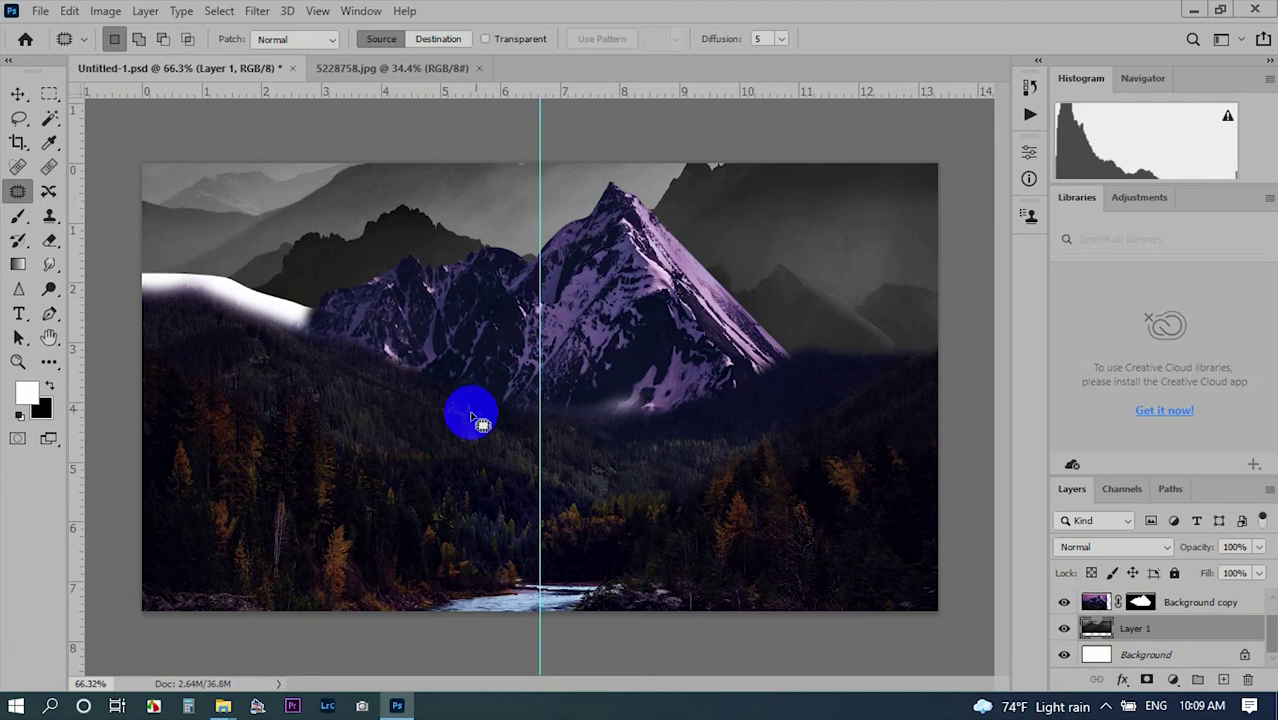
key("ctrl+t")
scroll(874, 346, "down", 3)
mouse_move(874, 346)
left_mouse_down()
mouse_move(658, 427)
mouse_move(536, 285)
mouse_move(813, 298)
mouse_move(760, 343)
left_mouse_up()
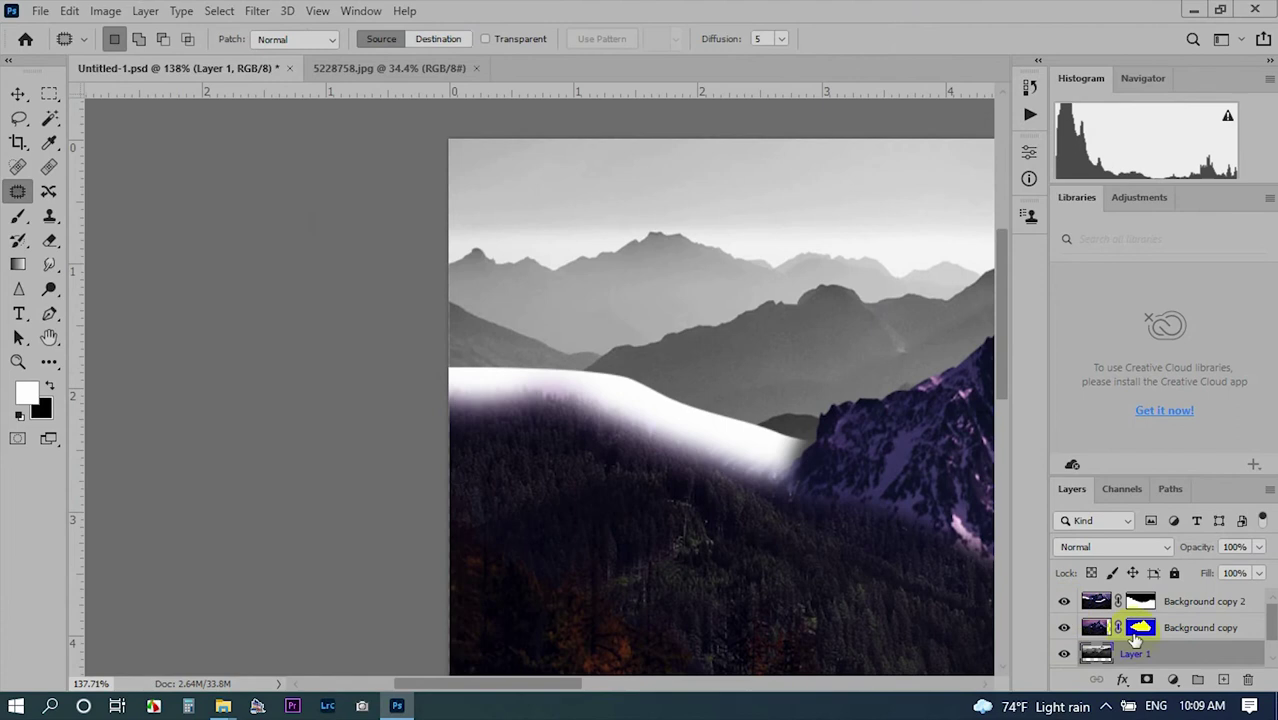
Paint black on the Background copy 2 mask to soften the harsh white fog band.
left_click(1138, 627)
key("x")
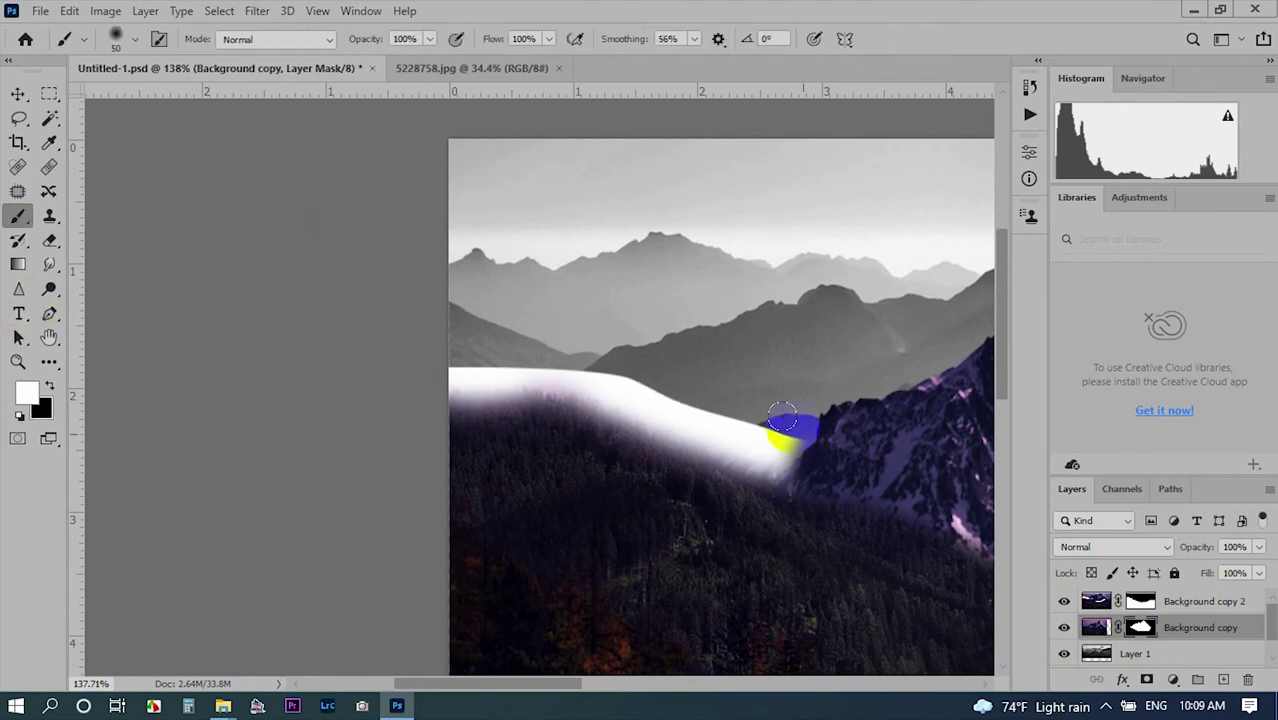
left_click(1096, 601)
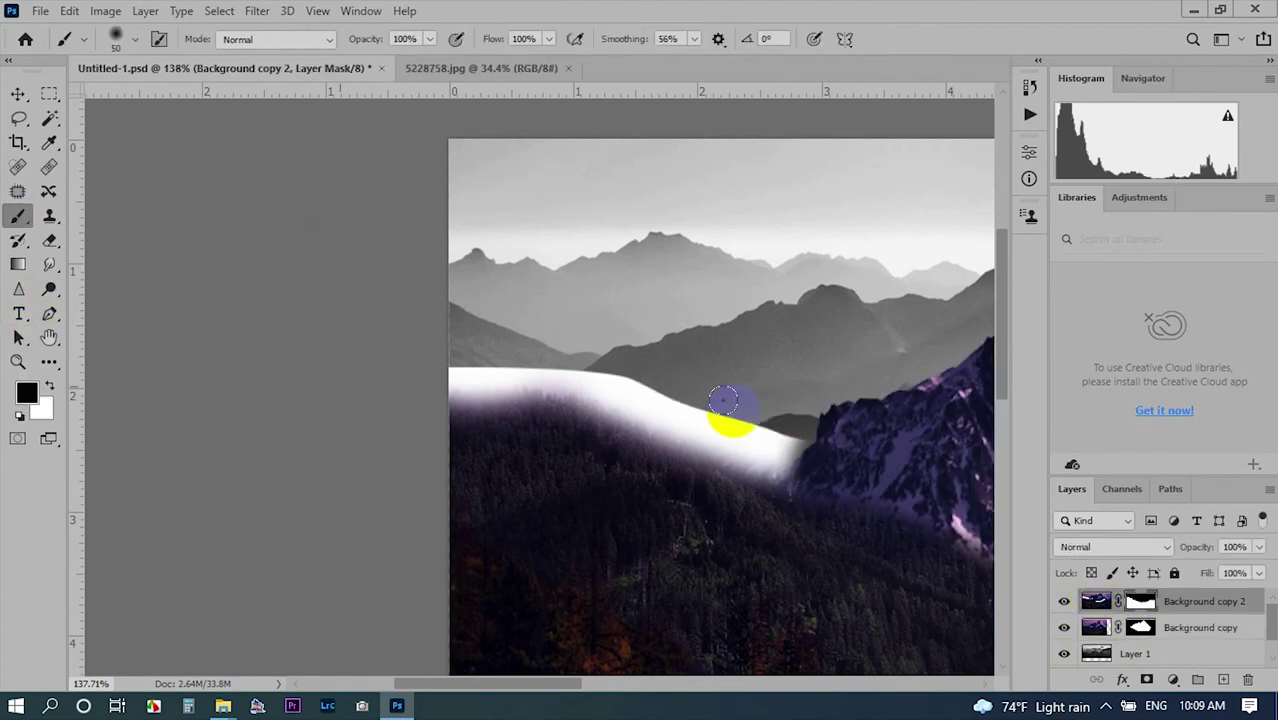
left_click_drag(697, 430, 457, 371)
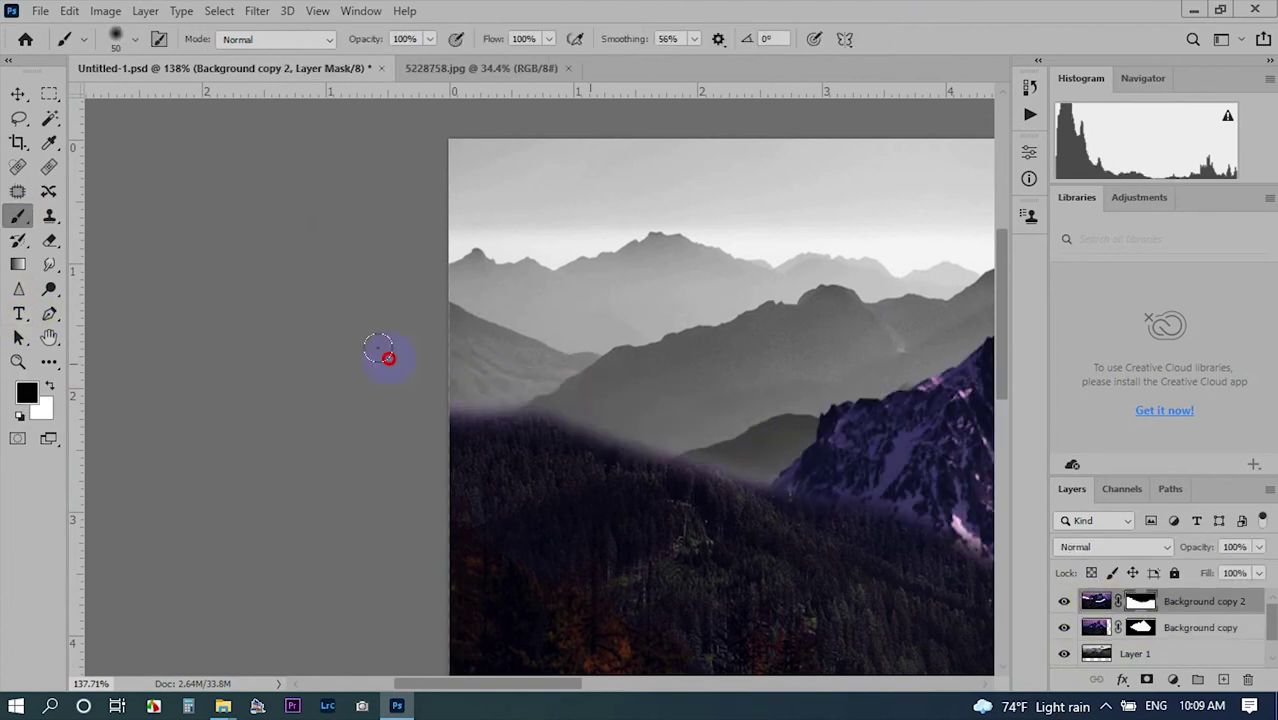
scroll(388, 357, "down", 2)
scroll(759, 508, "down", 2)
scroll(373, 328, "down", 2)
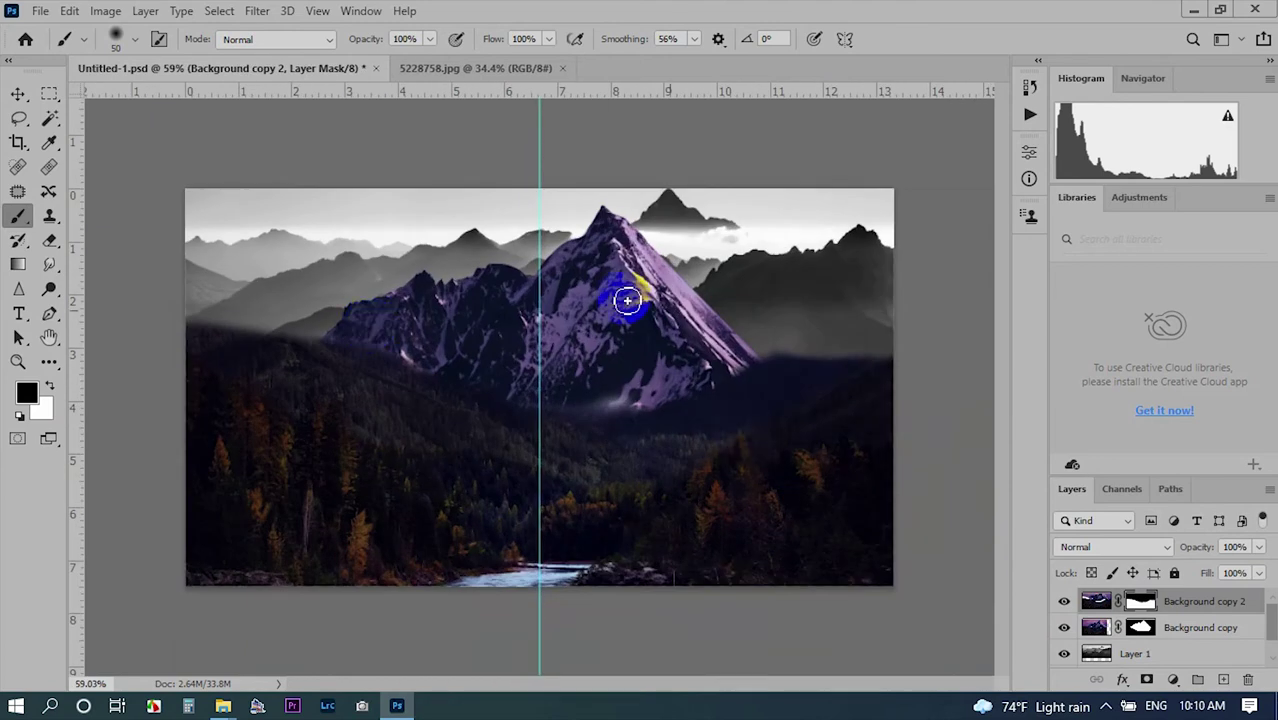
scroll(627, 300, "up", 1)
Brighten the purple peak's highlights with a Levels adjustment.
key("x")
left_click(1094, 625)
key("ctrl+l")
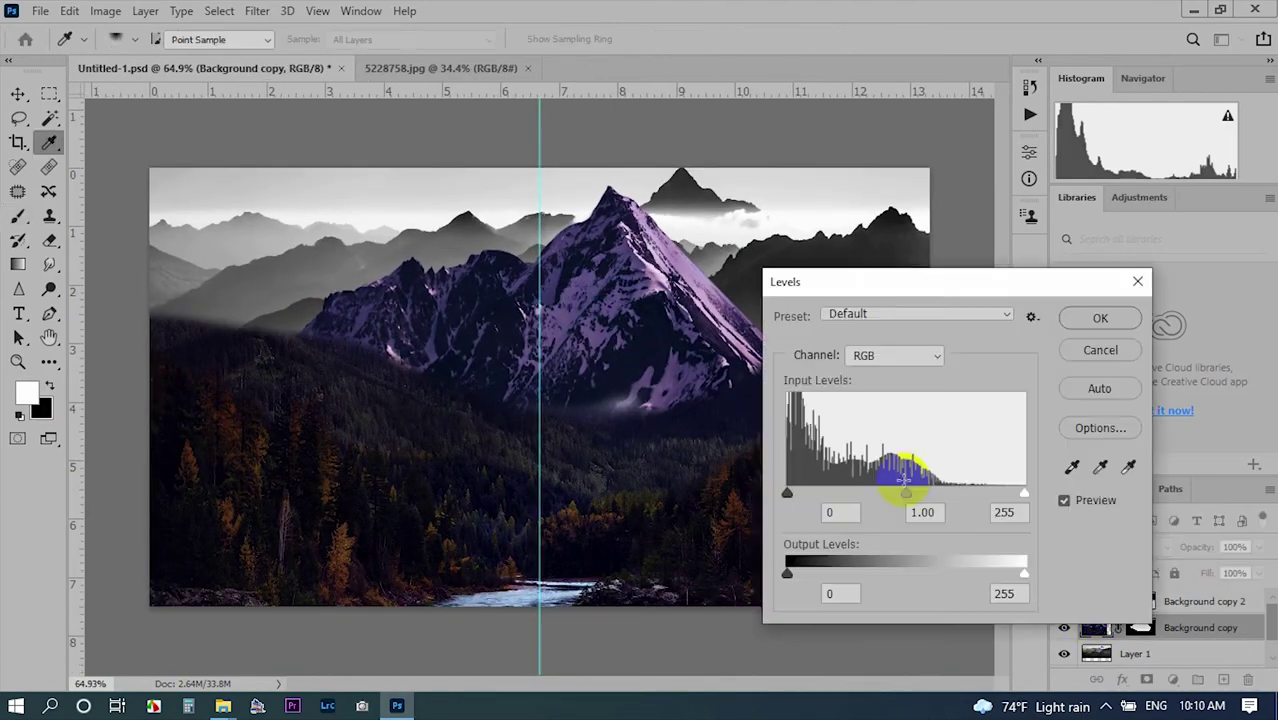
left_click_drag(984, 493, 989, 494)
left_click(1100, 318)
key("b")
Open the Strawberry Moon photo and close the misty mountain source image.
scroll(495, 400, "down", 1)
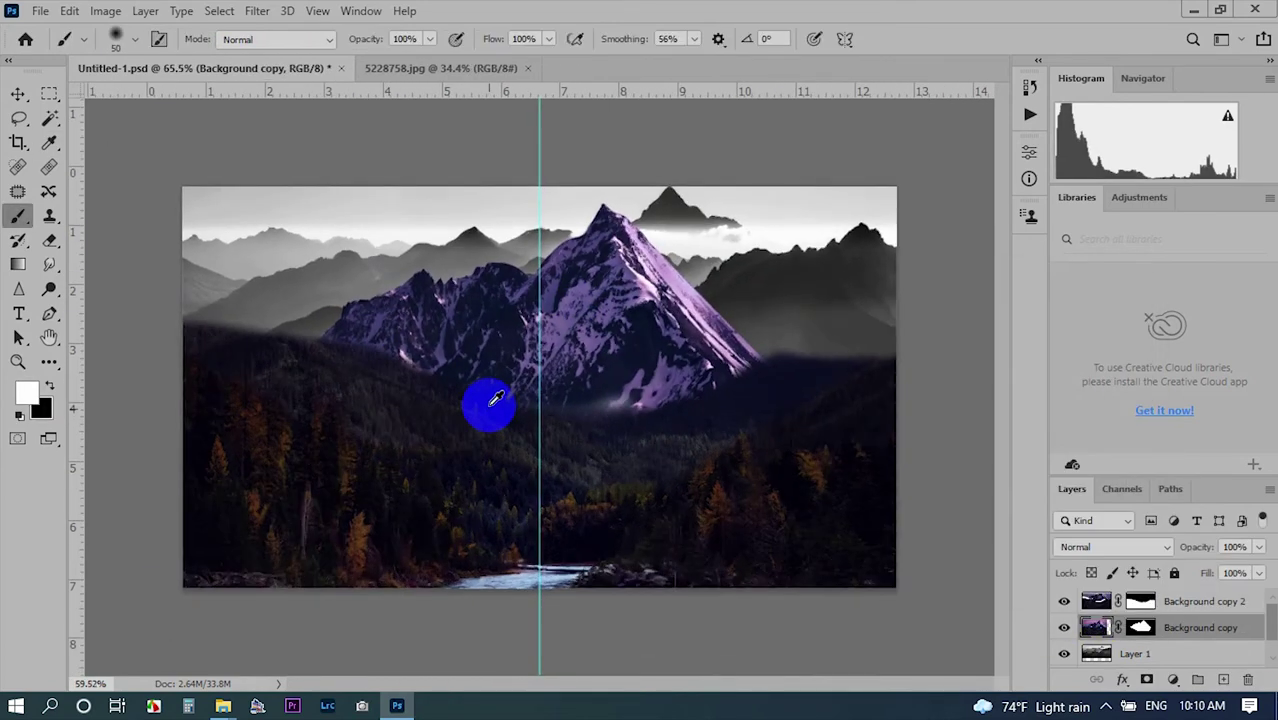
left_click(223, 706)
left_click_drag(841, 456, 697, 54)
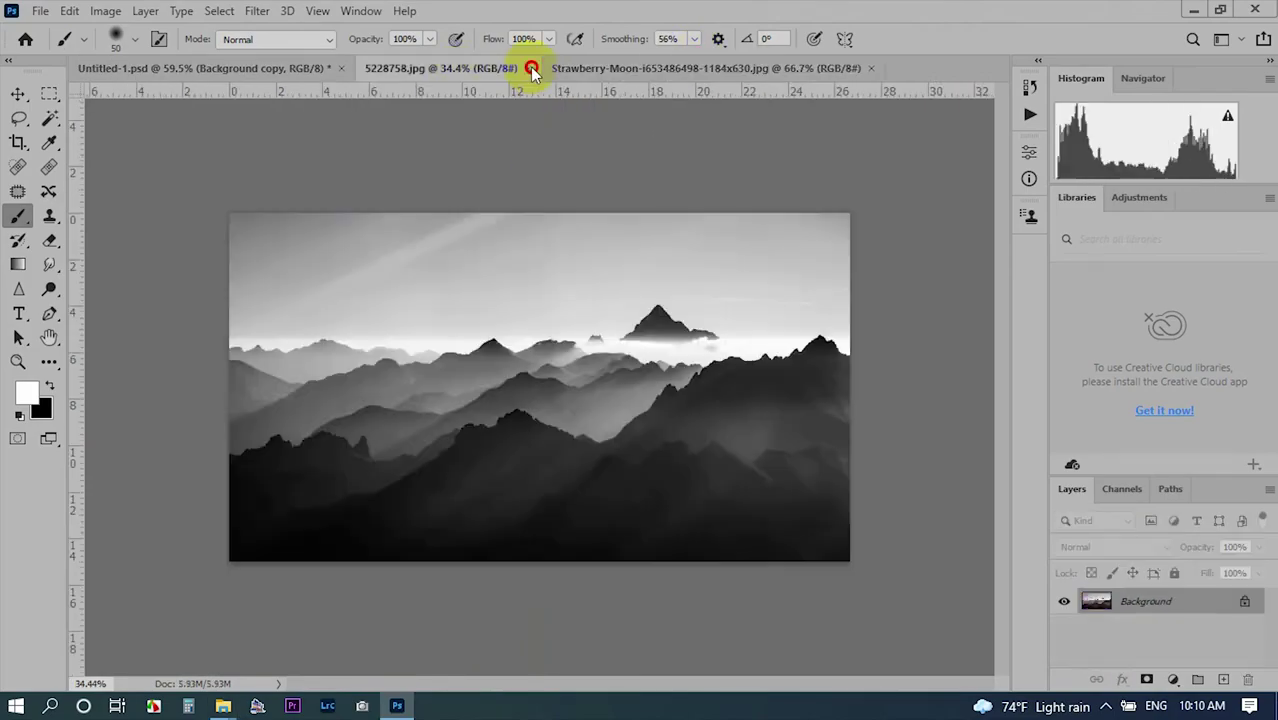
left_click(527, 68)
left_click(250, 68)
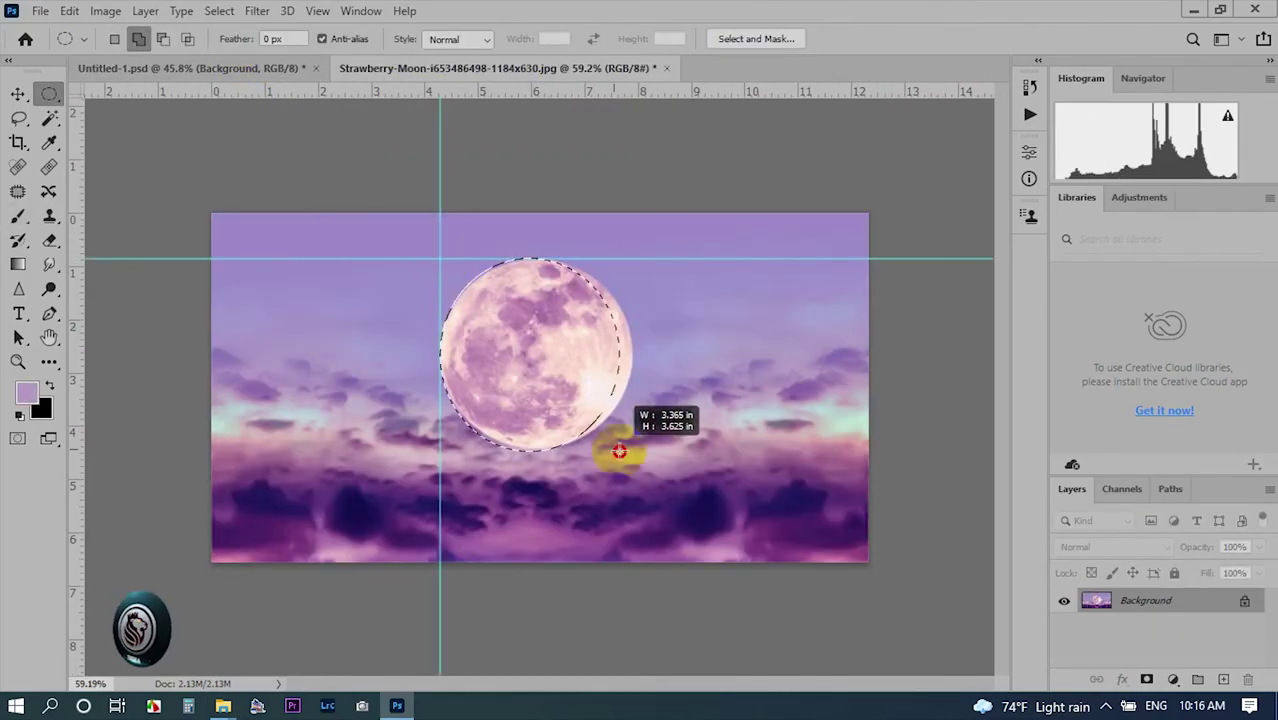
Cut the moon to its own layer, give it a pink Outer Glow, and drag it into Untitled-1.
right_click(580, 447)
left_click(614, 474)
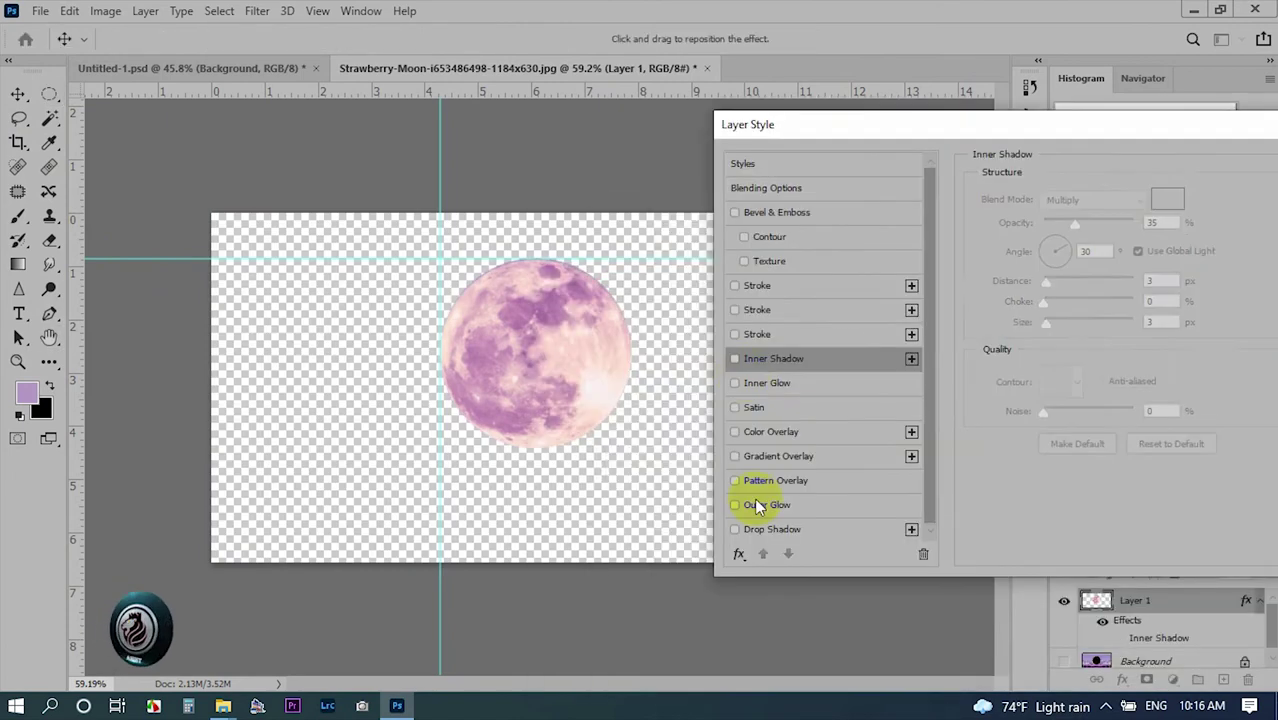
left_click(760, 508)
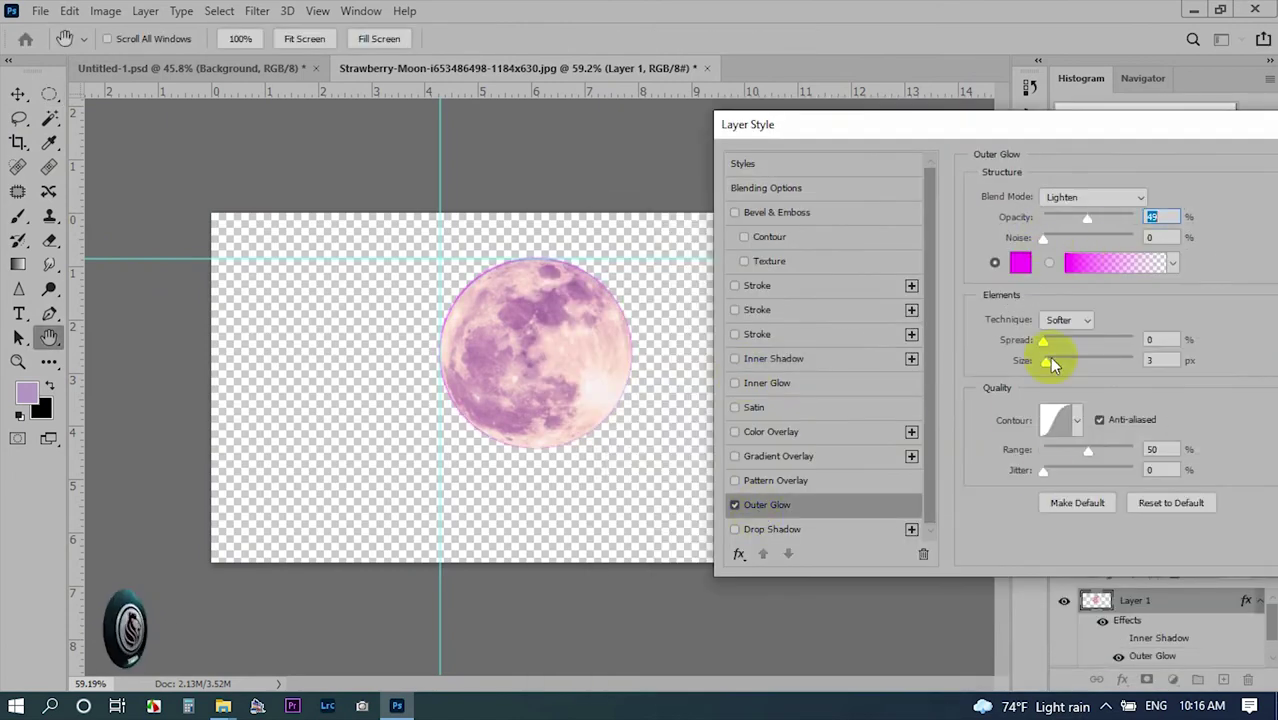
mouse_move(1070, 372)
left_mouse_down()
mouse_move(1064, 360)
mouse_move(1040, 372)
mouse_move(1133, 341)
left_mouse_up()
left_click_drag(1043, 361, 1060, 362)
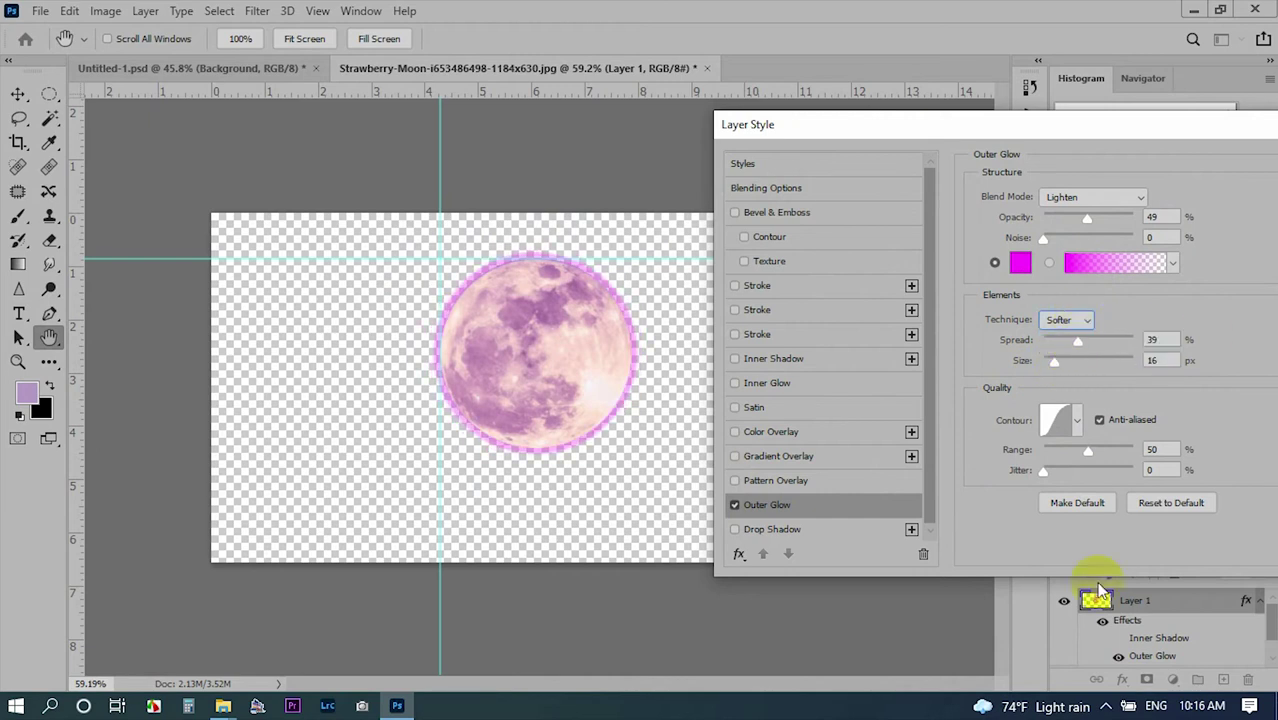
left_click_drag(1213, 120, 1056, 165)
mouse_move(920, 385)
left_mouse_down()
mouse_move(940, 386)
mouse_move(907, 410)
left_mouse_up()
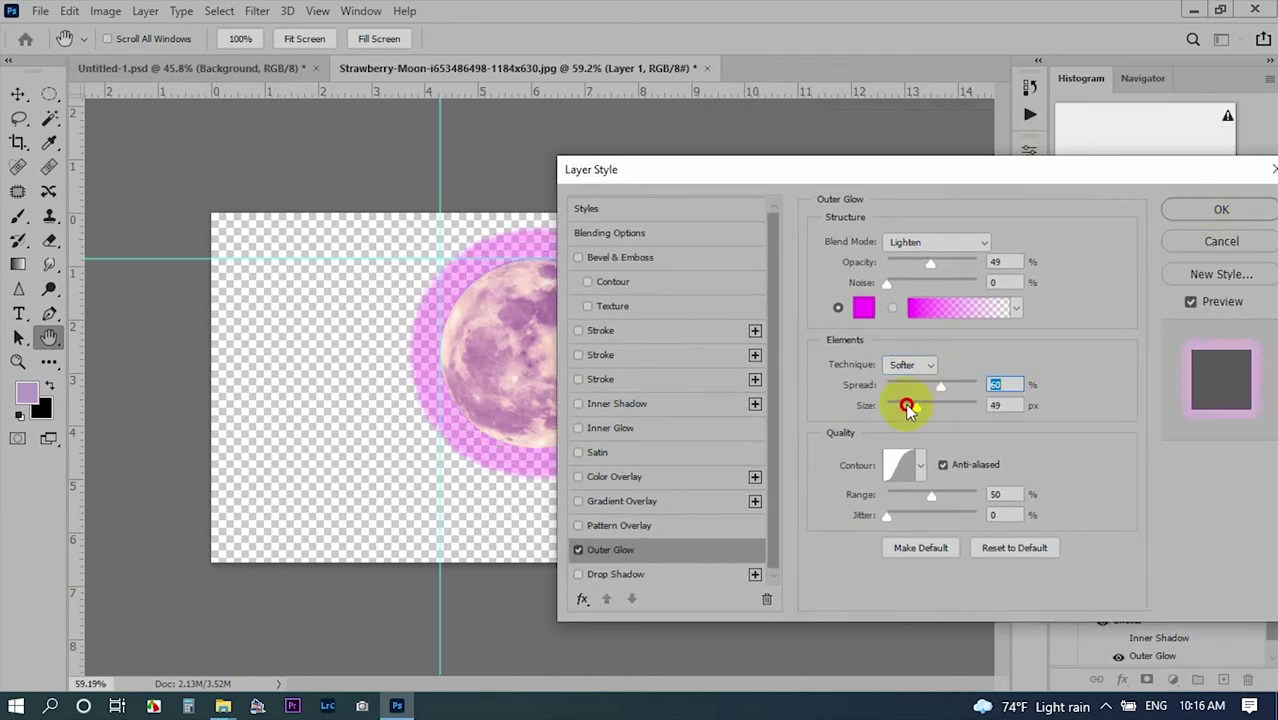
left_click(1213, 215)
left_click_drag(528, 300, 400, 220)
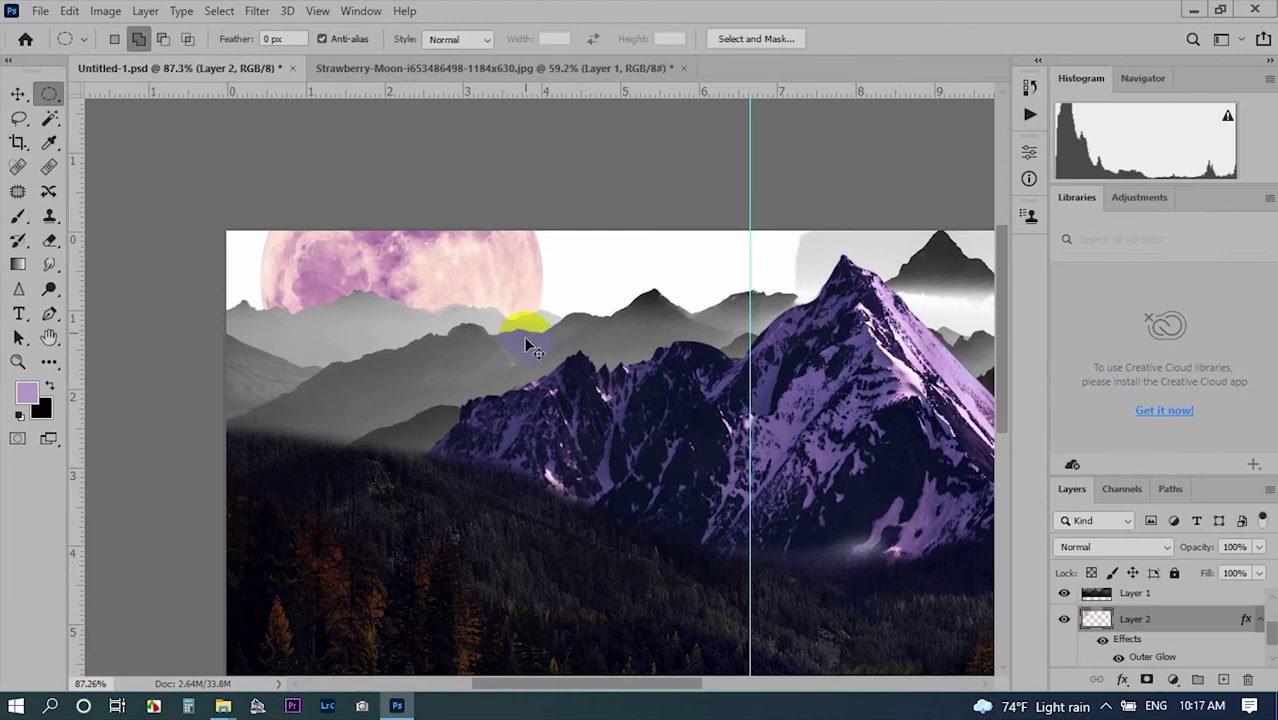
Enlarge the moon to about 137.5% across the top-left sky.
key("ctrl+t")
left_click_drag(648, 520, 543, 380)
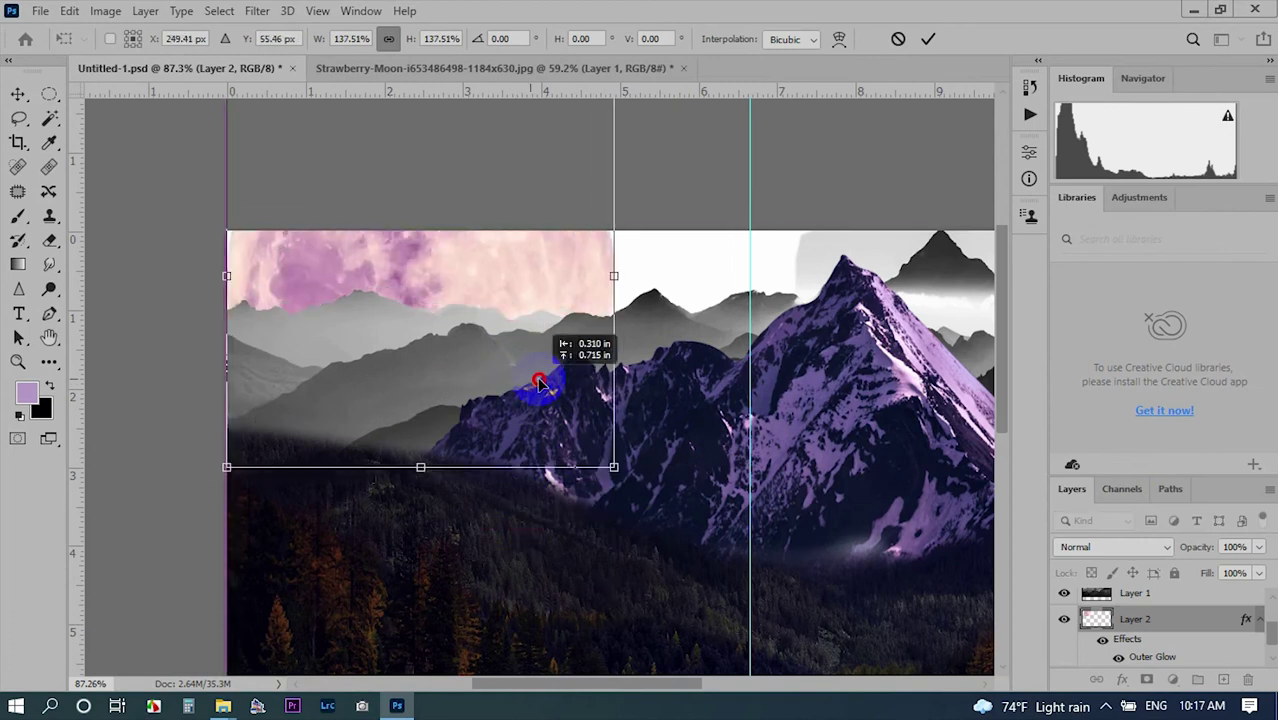
left_click(921, 38)
Darken the moon's shadows with Levels and apply a Curves adjustment.
key("ctrl+l")
left_click_drag(787, 493, 873, 486)
left_click(1100, 317)
key("ctrl+m")
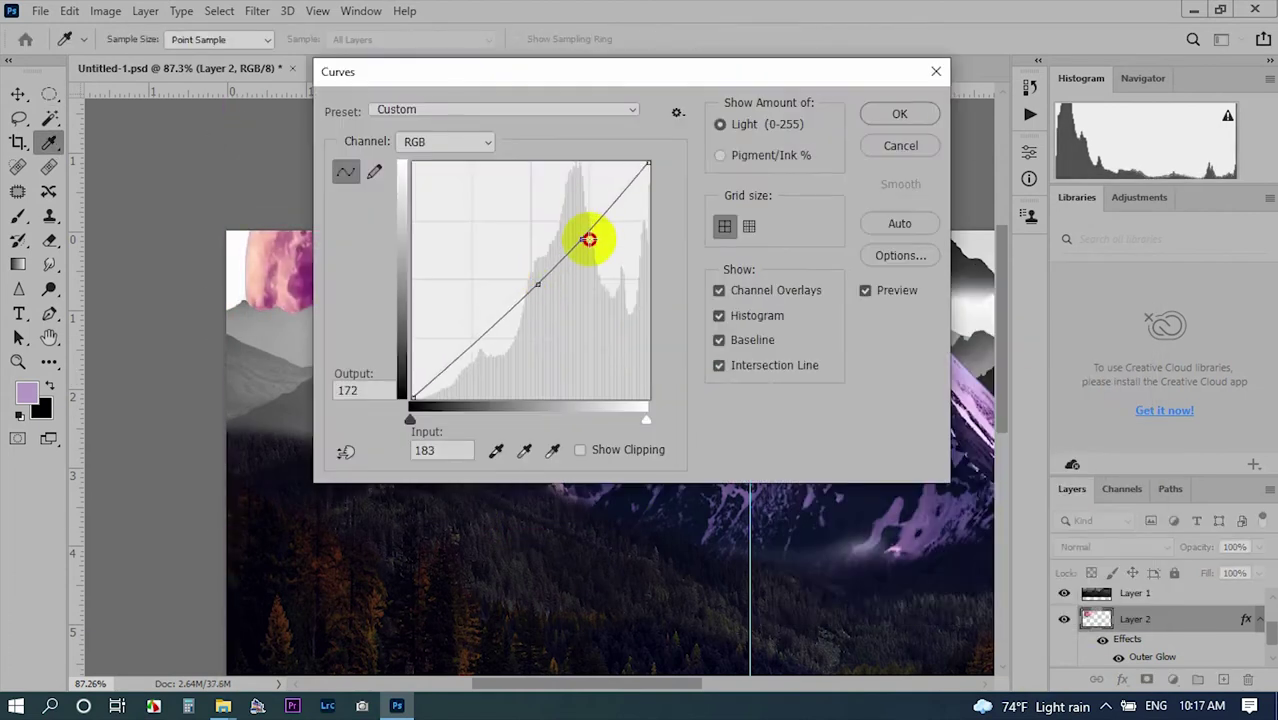
left_click(899, 113)
scroll(541, 379, "down", 3)
scroll(428, 328, "up", 1)
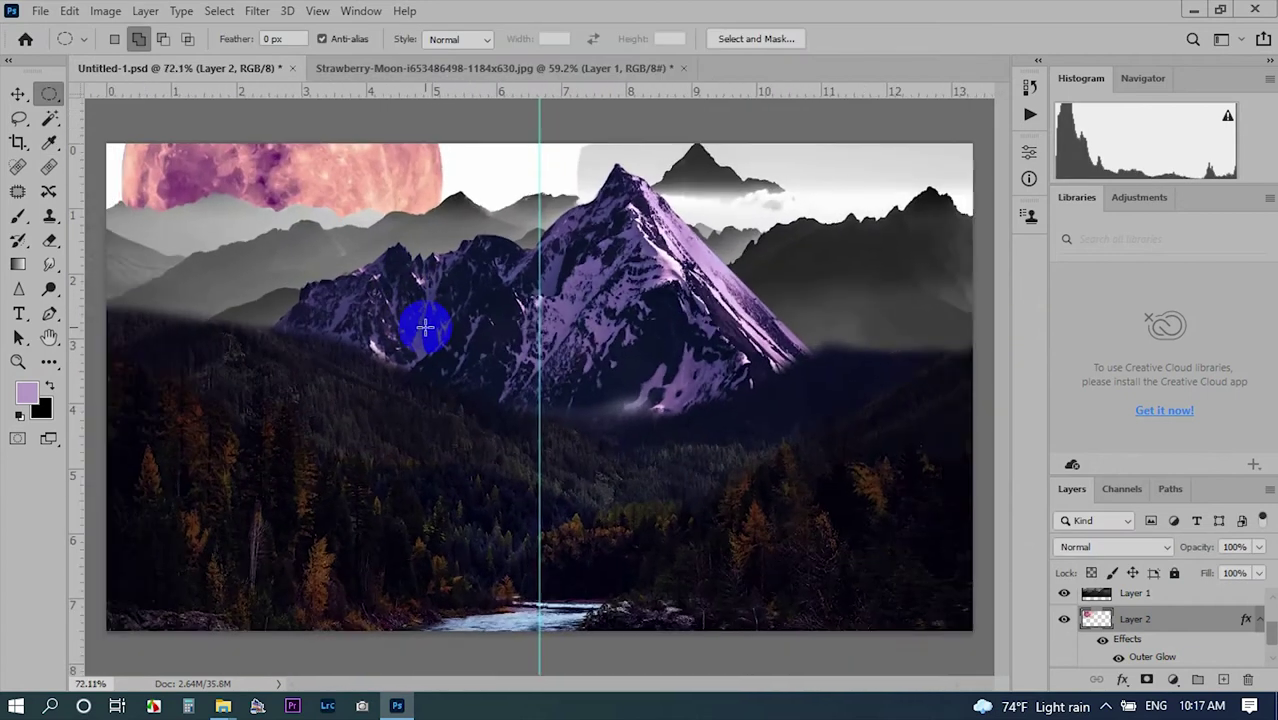
Apply a second Levels pass lifting the moon's highlights and darkening its midtones.
key("ctrl+l")
left_click_drag(1024, 493, 1014, 493)
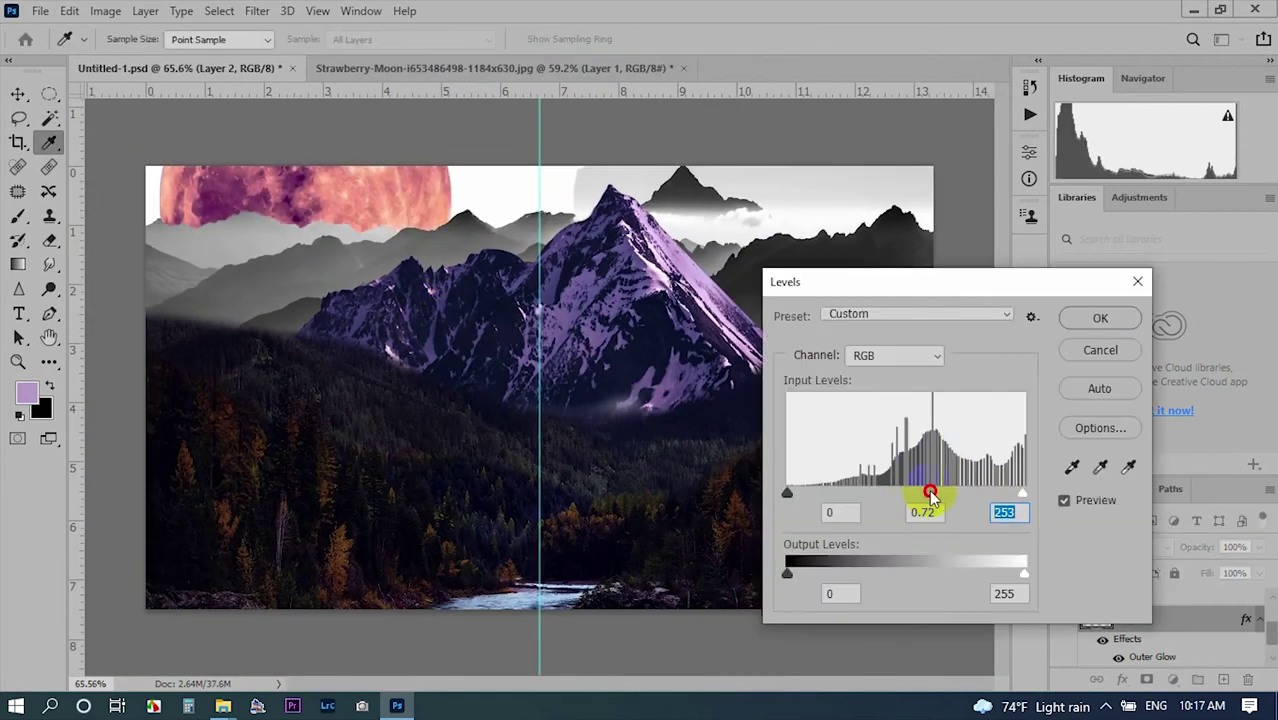
left_click(922, 512)
left_click(1100, 317)
key("m")
scroll(665, 214, "up", 3)
Target the misty mountain layer, then hide the cut-out moon layer on the Strawberry Moon tab.
left_click(50, 118)
right_click(713, 251)
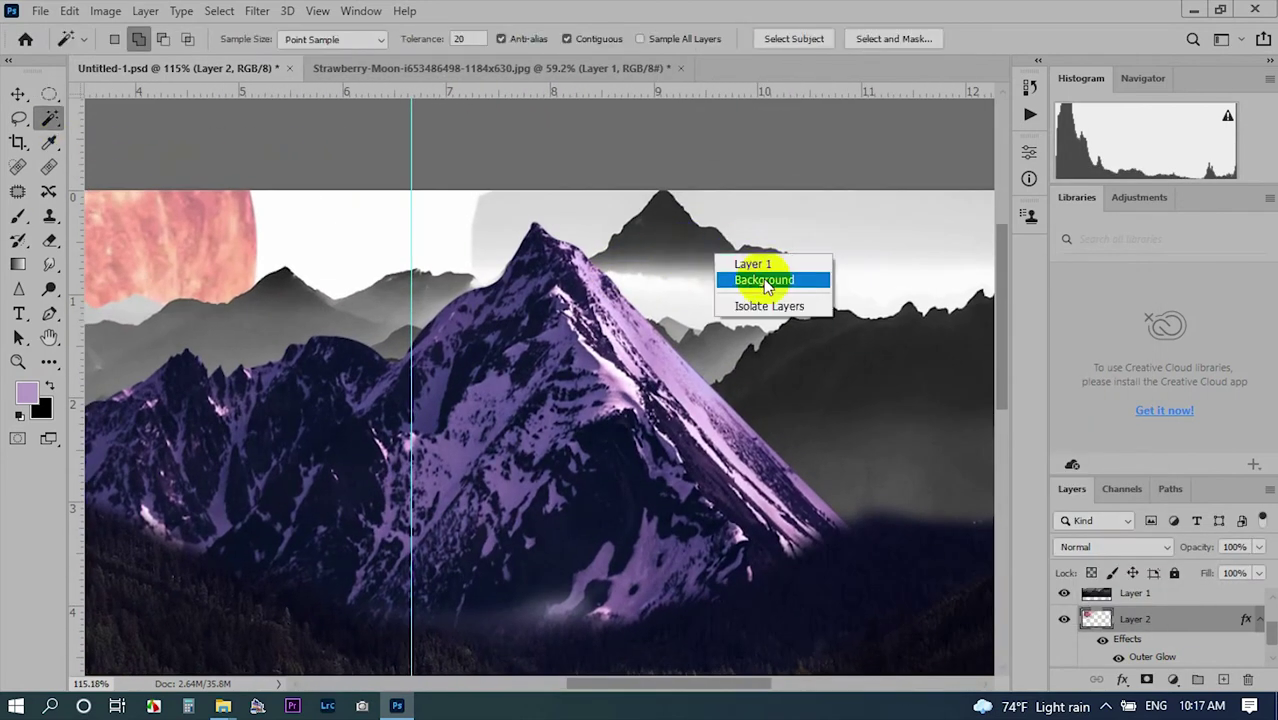
left_click(763, 261)
scroll(736, 223, "down", 2)
scroll(414, 271, "down", 3)
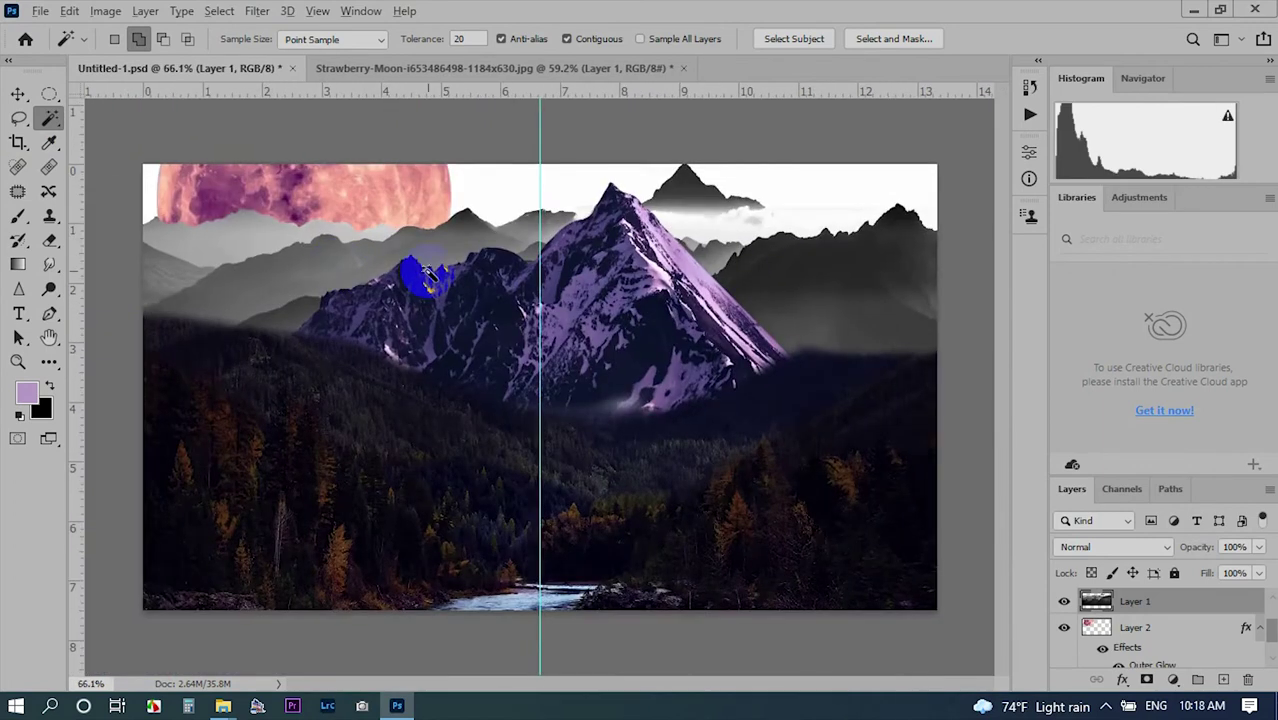
key("ctrl+Tab")
left_click(1063, 594)
Marquee the purple cloud band at the photo's bottom and copy it to a new layer.
left_click(44, 90)
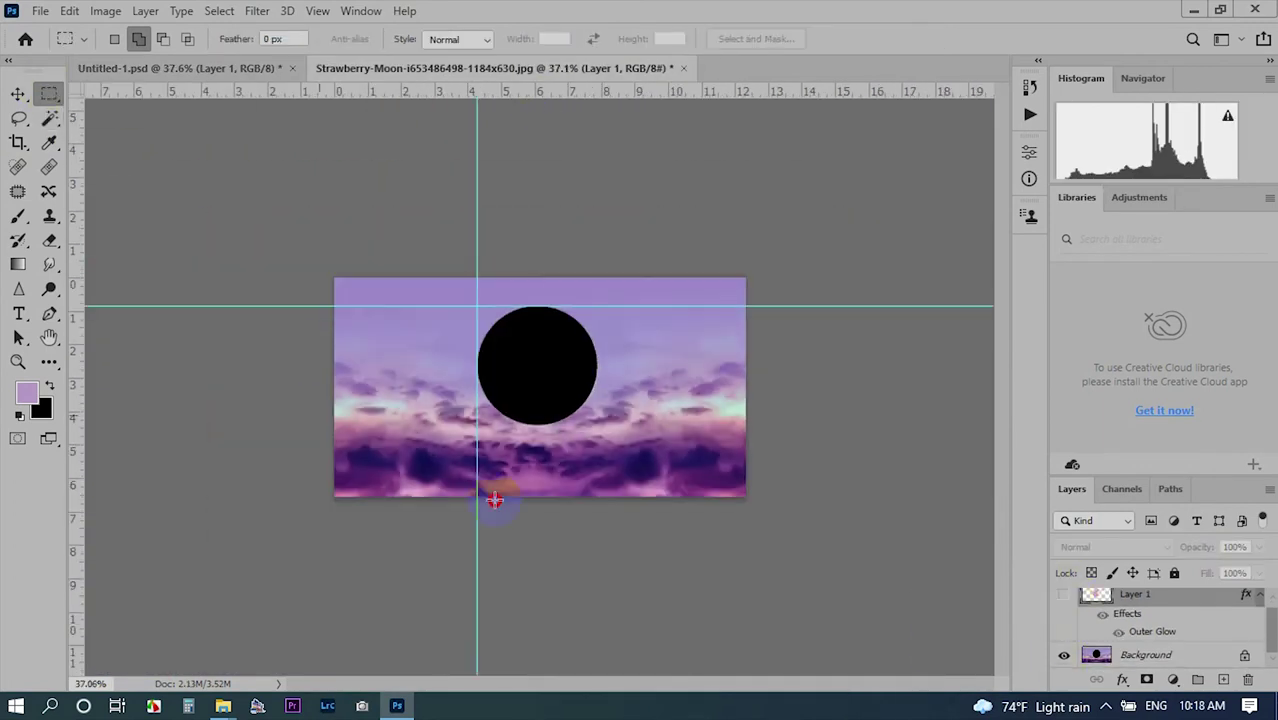
left_click_drag(491, 500, 830, 429)
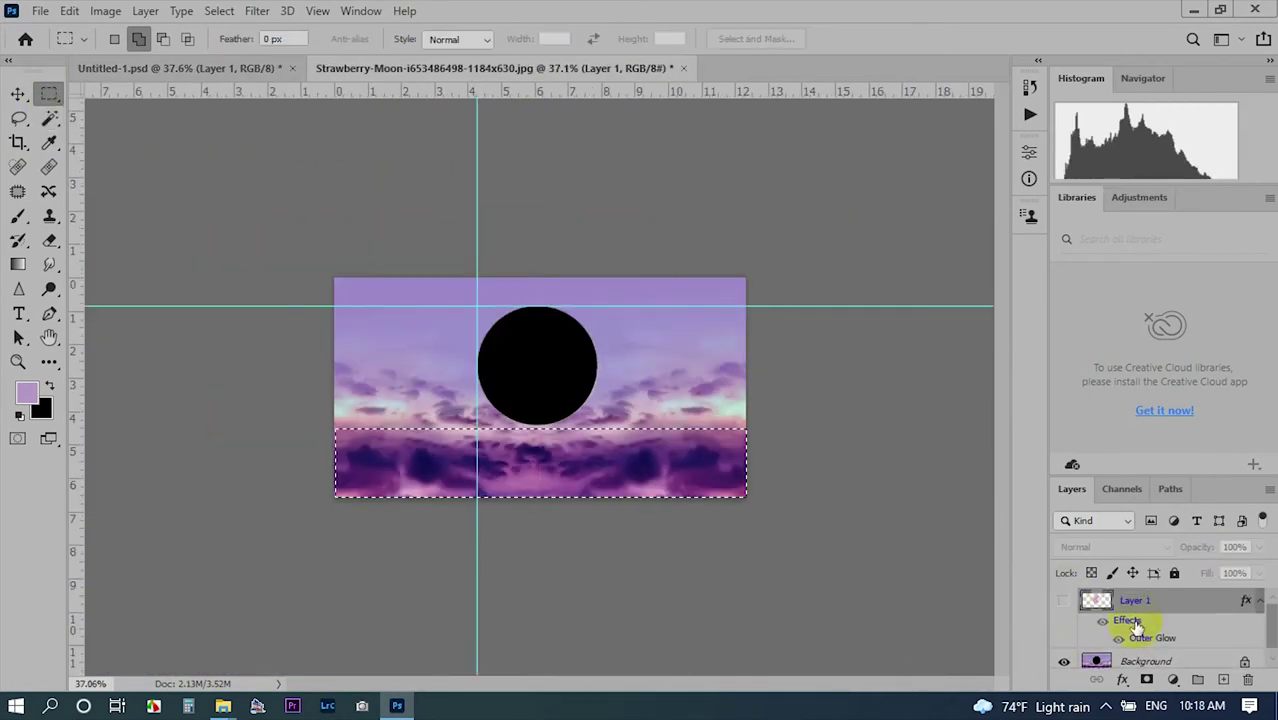
left_click(1145, 661)
right_click(545, 490)
left_click(690, 262)
key("ctrl+c")
Paste the clouds into Untitled-1 and scale them across the top of the scene.
left_click(180, 68)
key("ctrl+v")
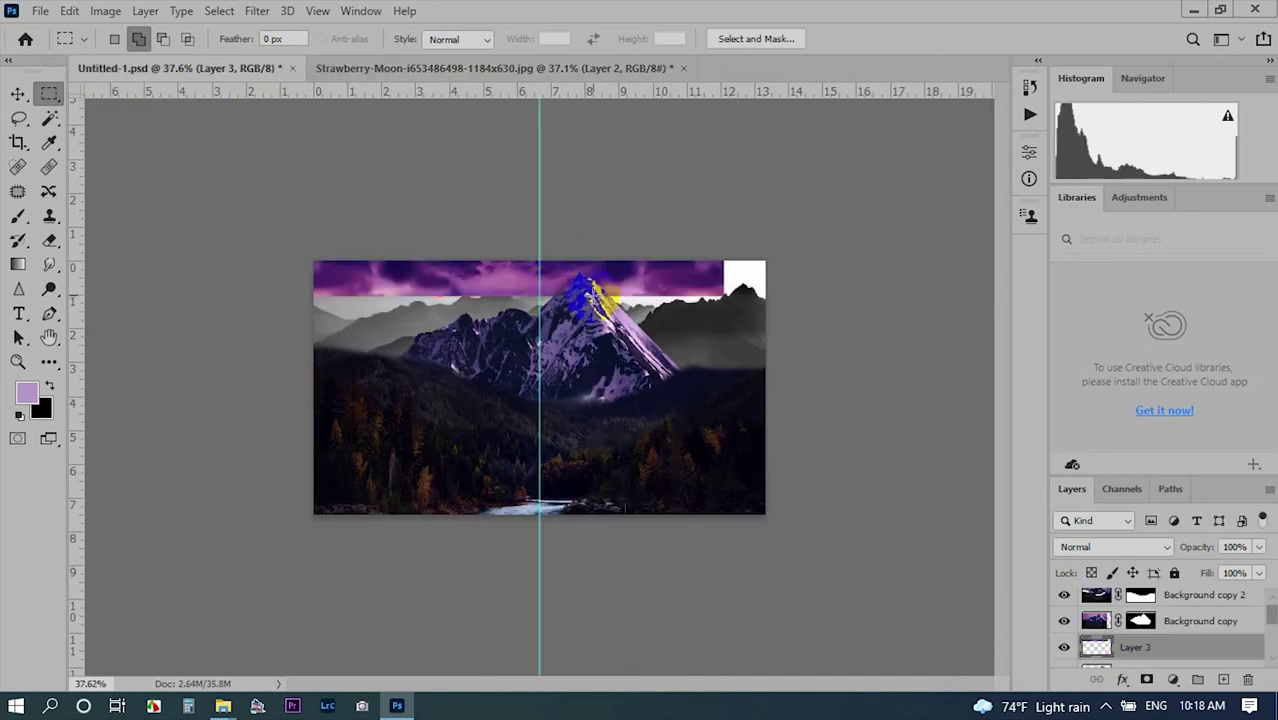
key("ctrl+t")
left_click_drag(804, 328, 698, 300)
key("Return")
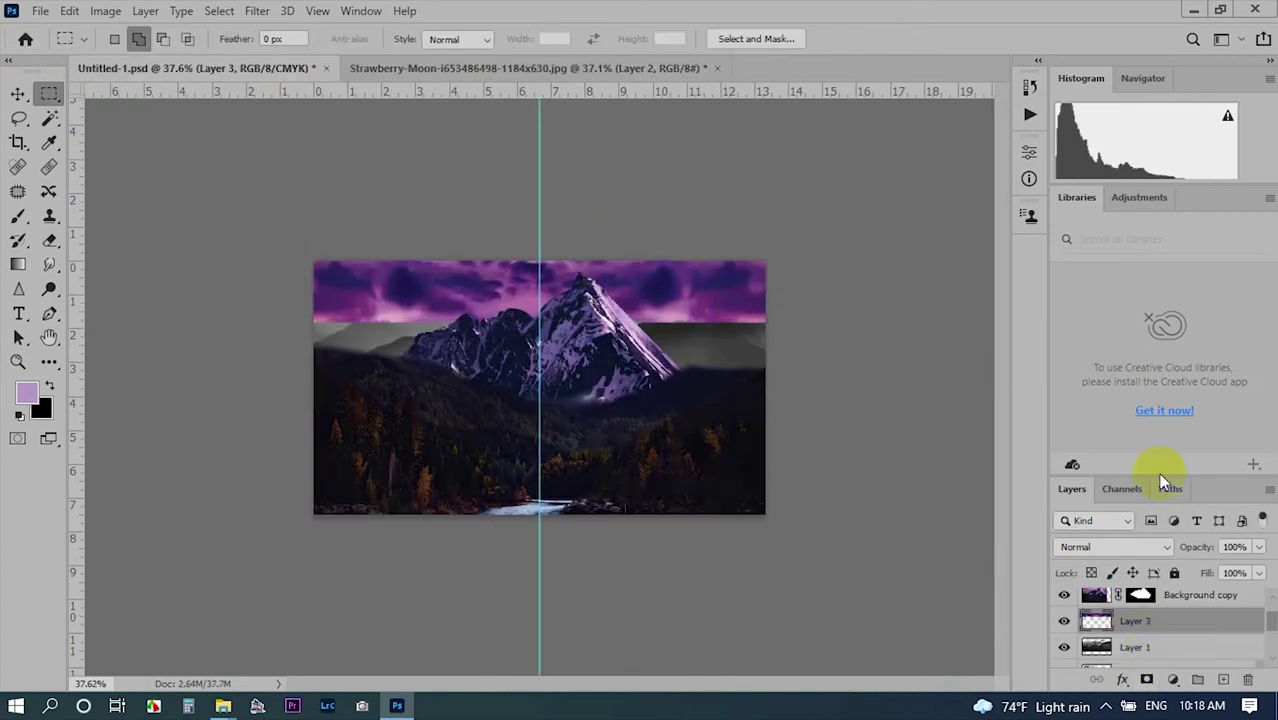
Move Layer 3 below the moon layer and close the Libraries and Histogram panels.
left_click_drag(1155, 478, 1166, 231)
left_click_drag(1140, 594, 1140, 600)
left_click(1093, 194)
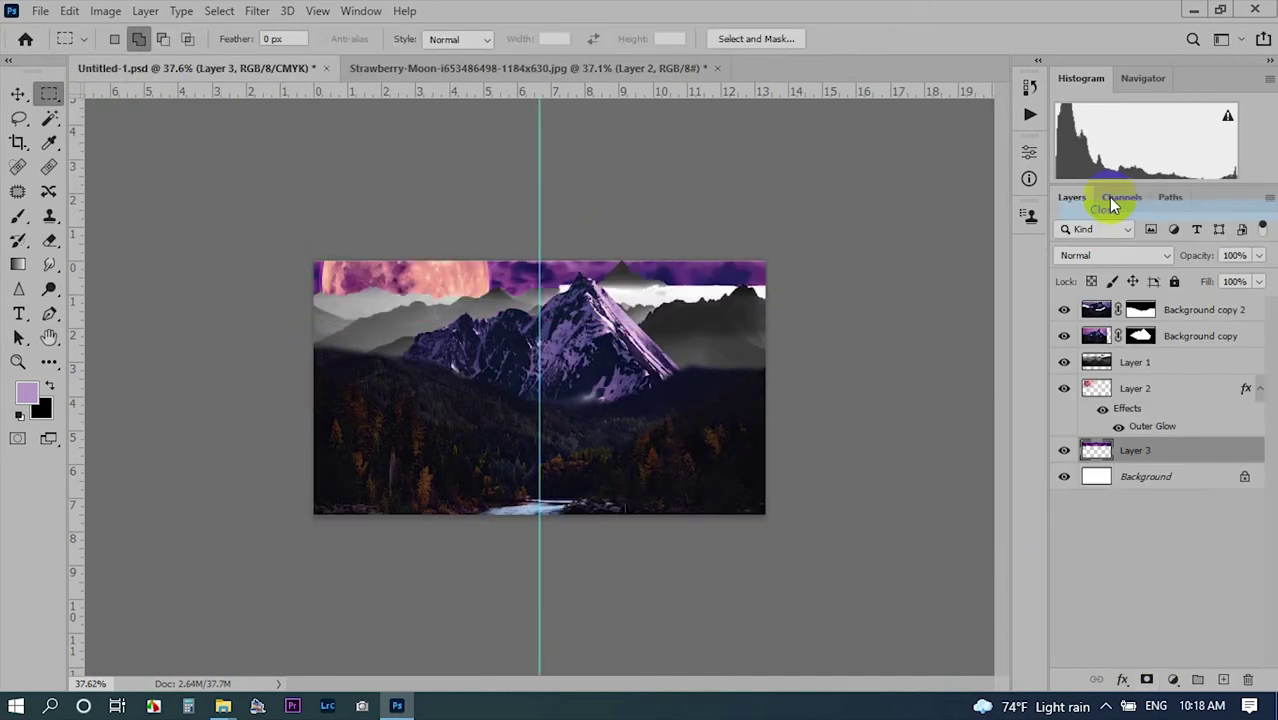
left_click(1084, 88)
key("ctrl+t")
key("Escape")
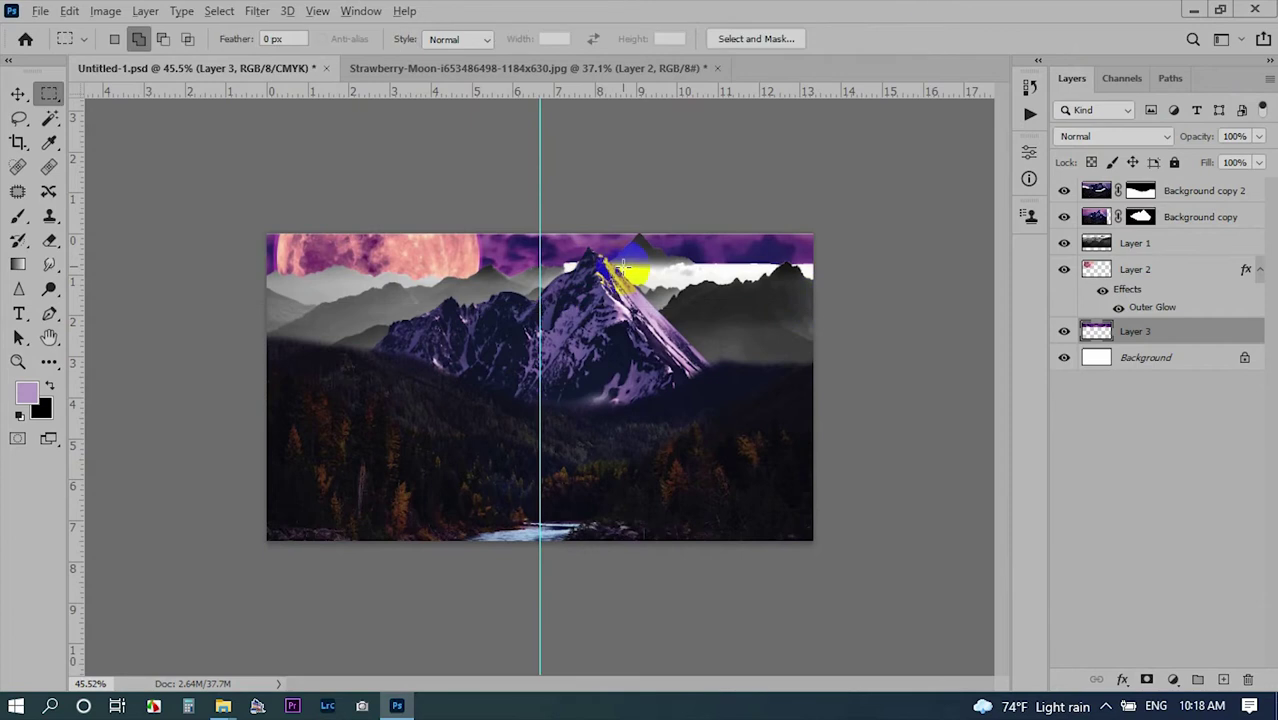
scroll(633, 271, "up", 3)
scroll(530, 280, "up", 2)
Delete the white sky band from the misty mountain layer using the Magic Wand selection.
key("w")
left_click(799, 285)
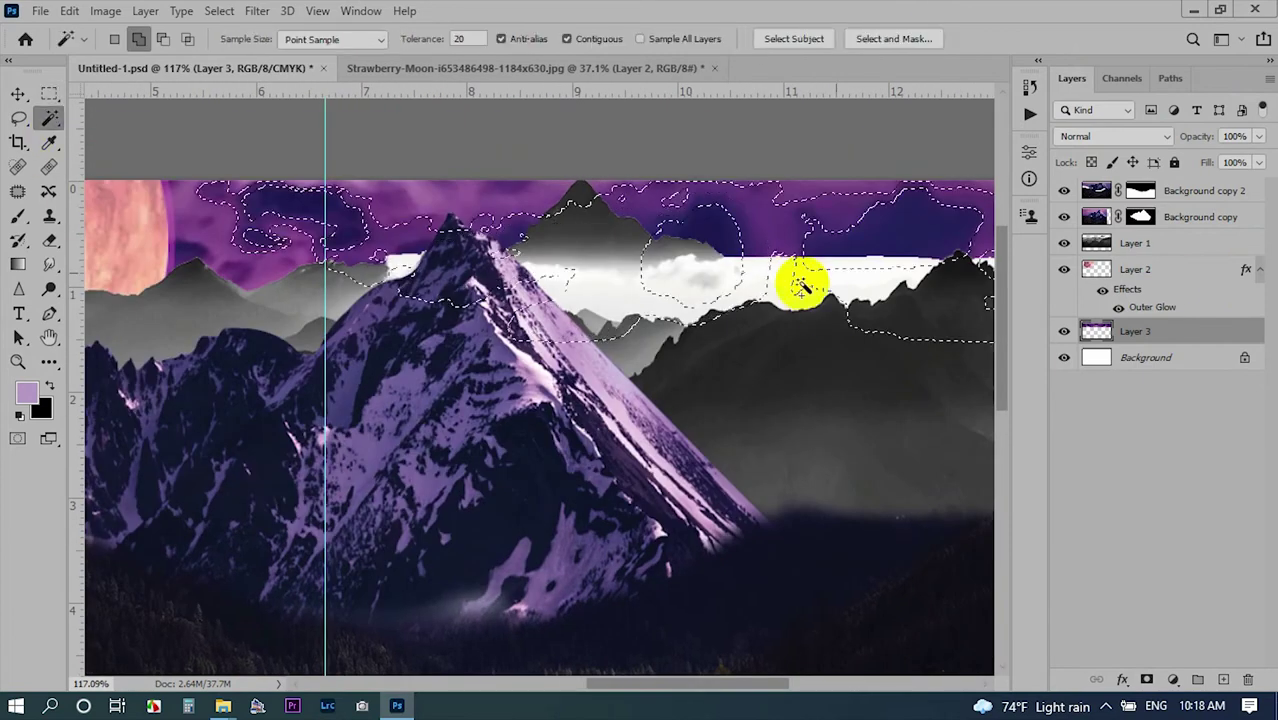
left_click(1135, 243)
left_click(686, 252)
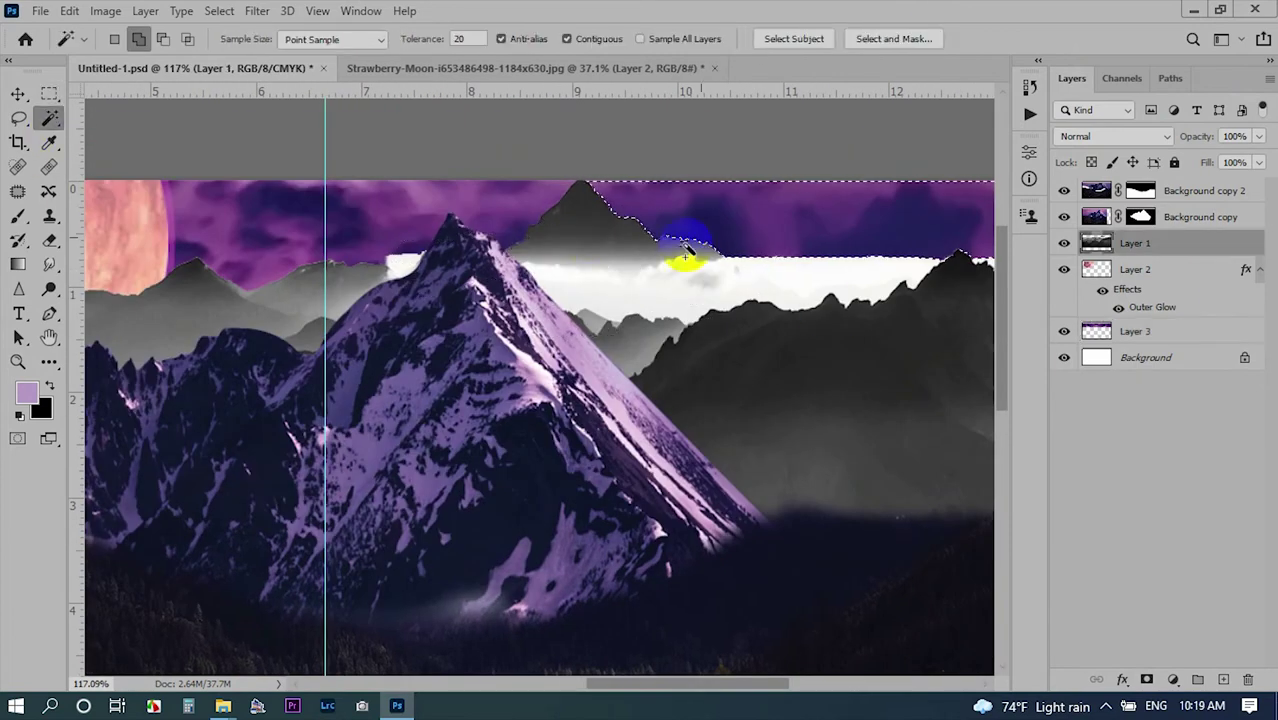
left_click(853, 285)
scroll(762, 290, "right", 3)
key("Delete")
key("ctrl+d")
scroll(542, 328, "left", 3)
scroll(385, 385, "up", 1)
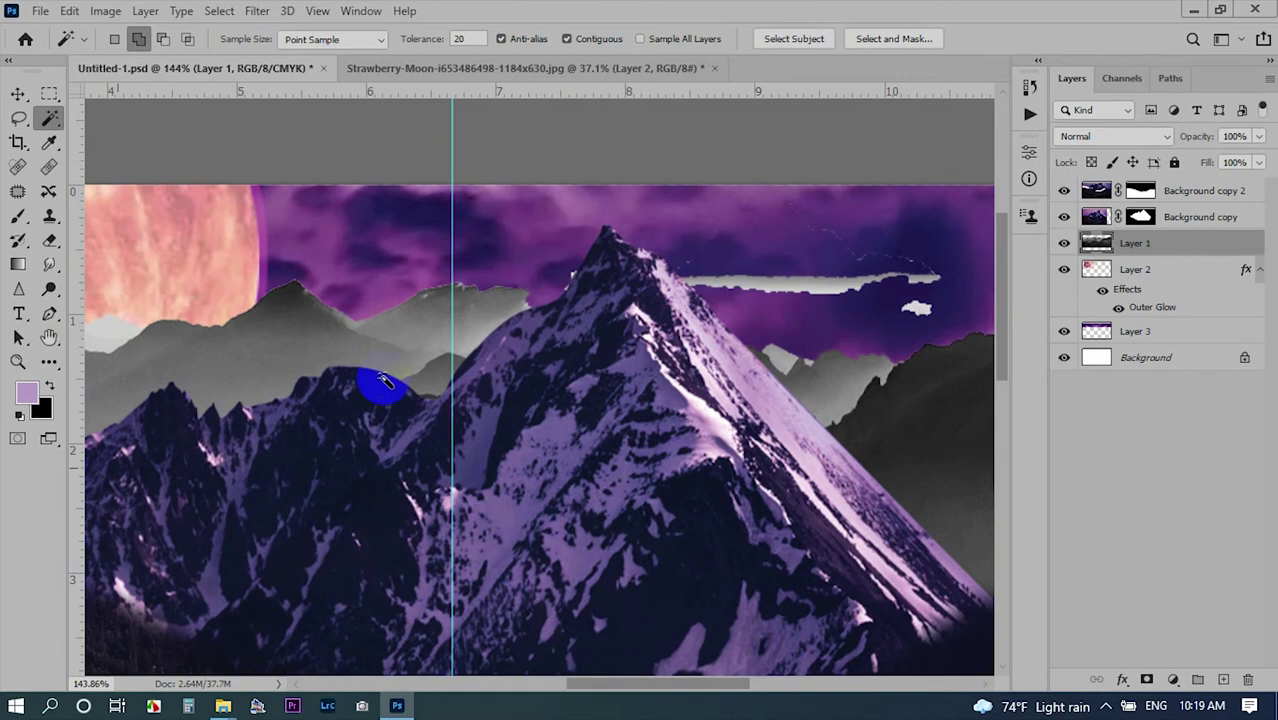
Add a layer mask to the grey mountain layer with the Brush and black/white colours ready.
left_click(1148, 679)
key("b")
key("d")
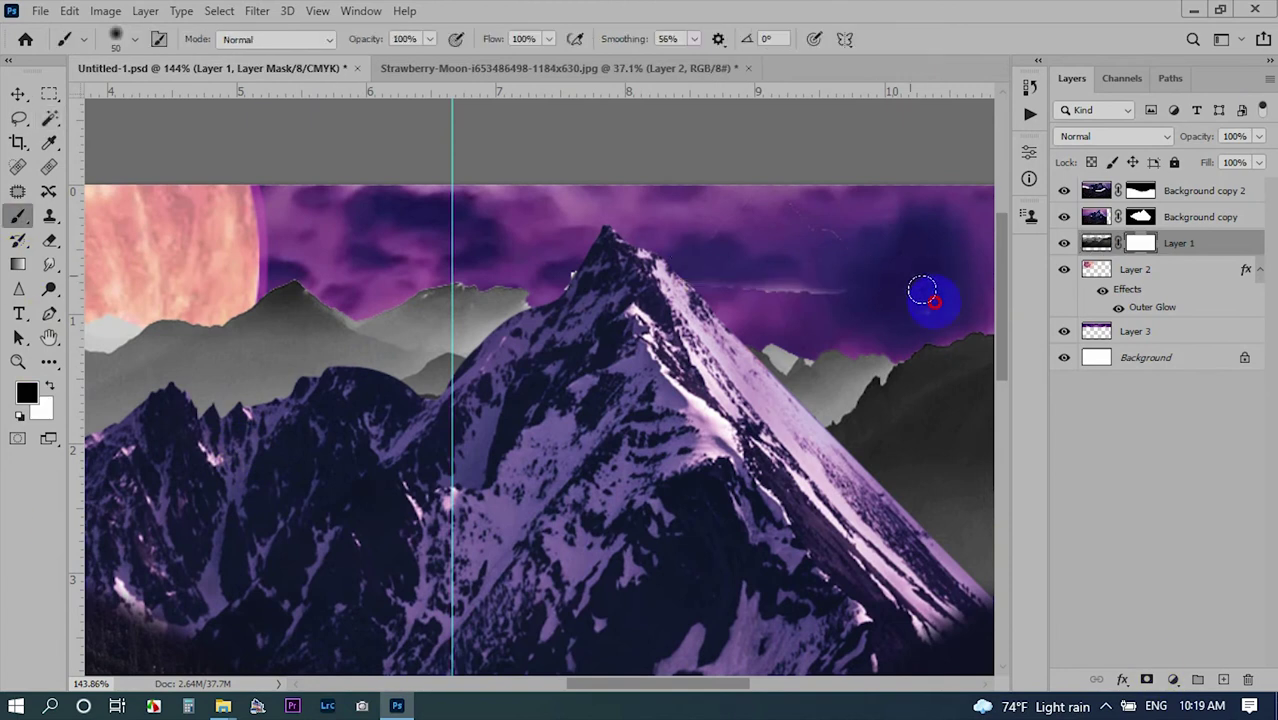
scroll(573, 260, "down", 3)
scroll(513, 408, "down", 2)
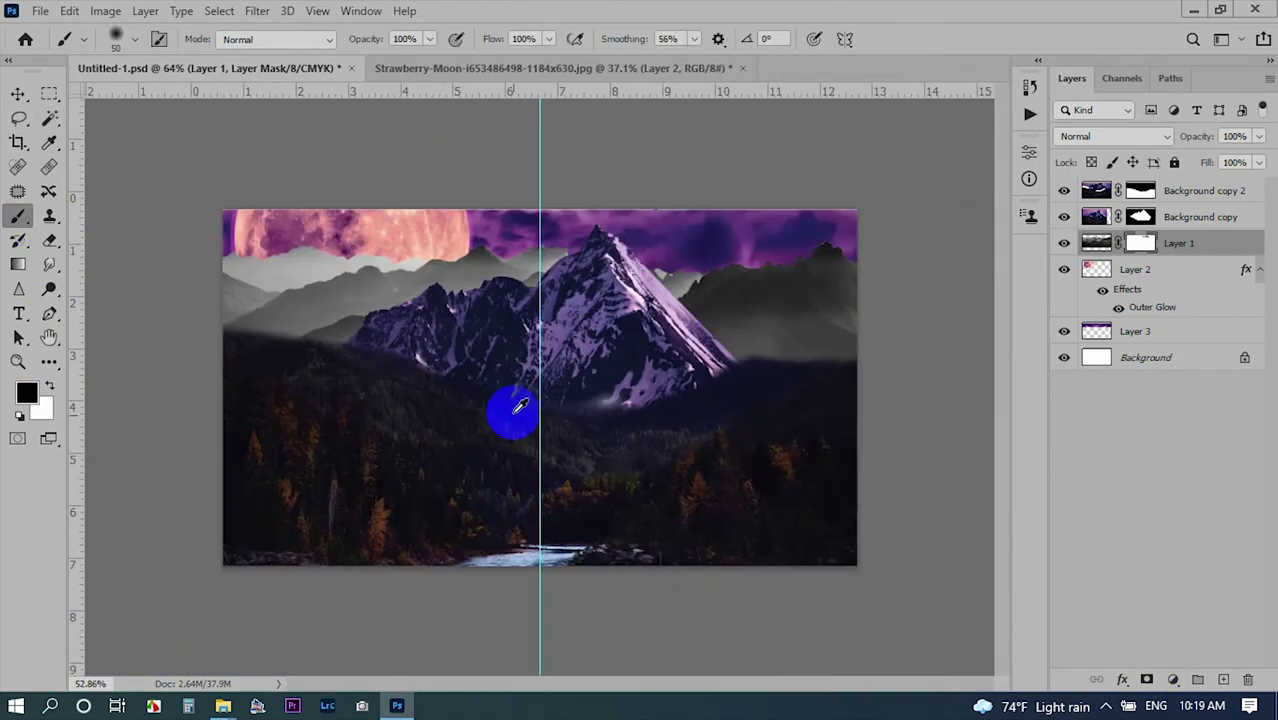
left_click(1141, 245)
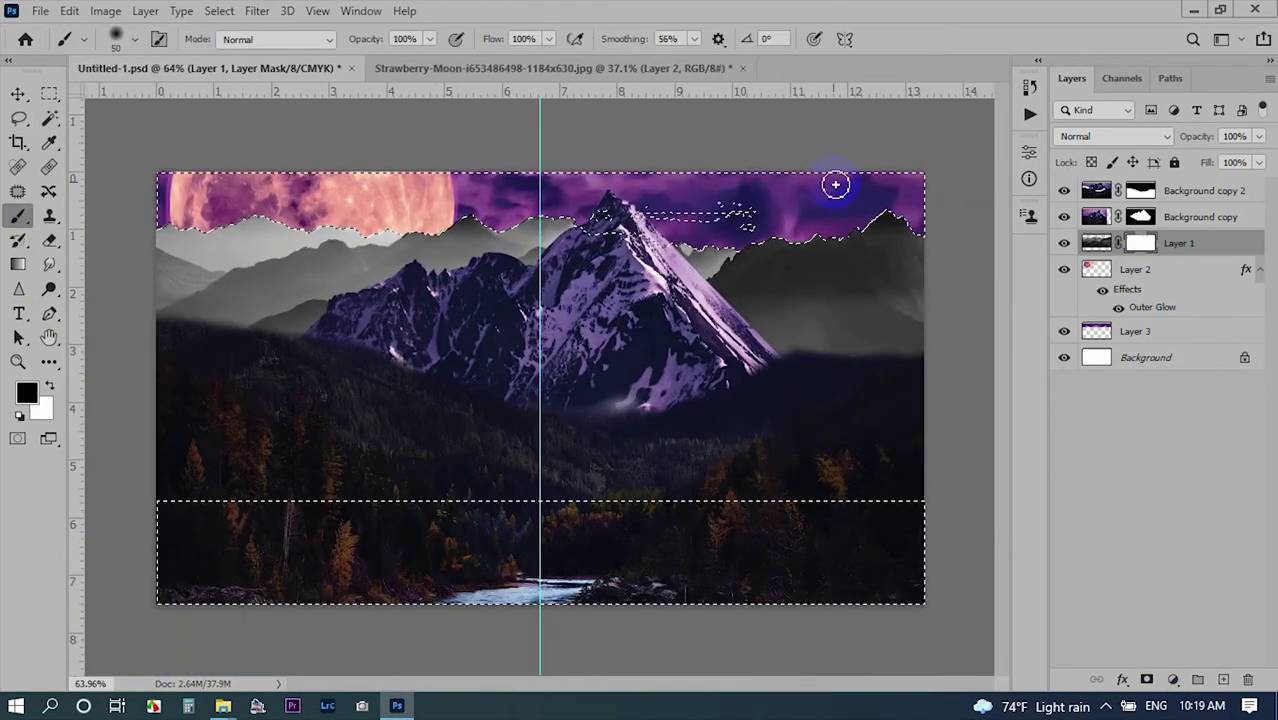
Pan across the image to check the masked ridge edges against the purple sky.
scroll(838, 190, "up", 2)
scroll(750, 206, "up", 2)
scroll(821, 206, "up", 1)
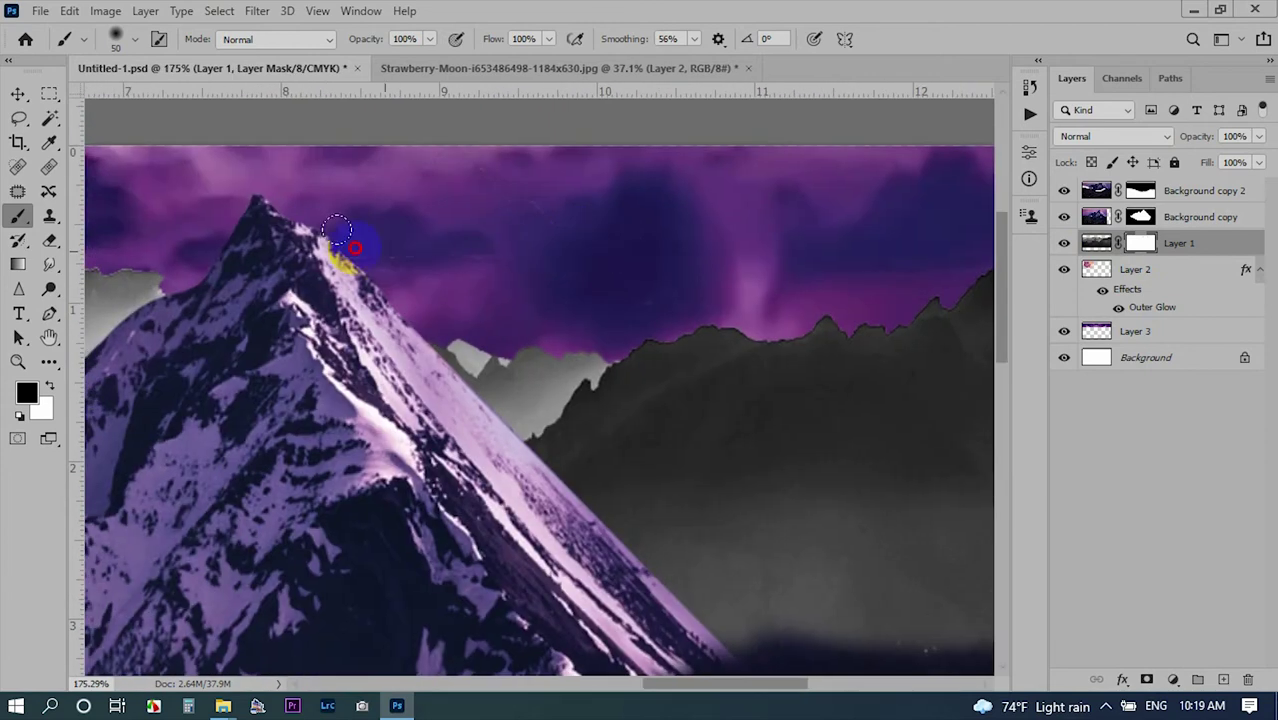
left_click_drag(472, 272, 809, 268)
scroll(246, 301, "right", 5)
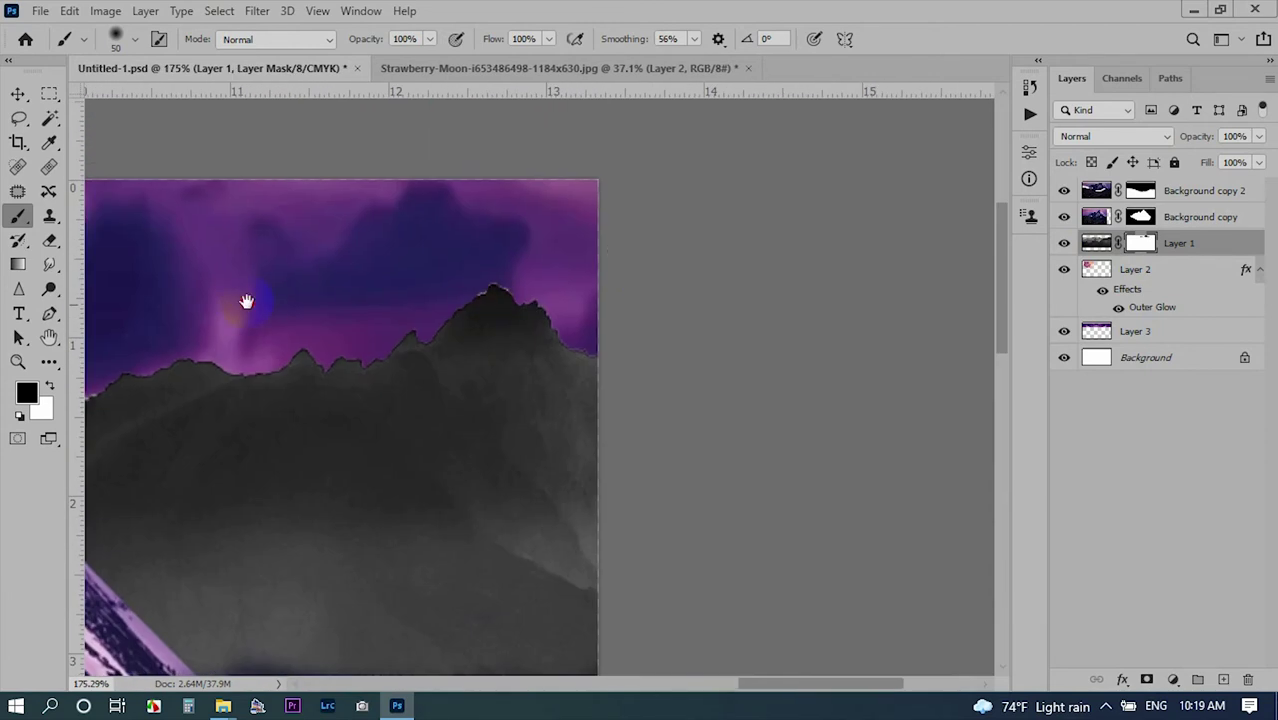
scroll(482, 248, "down", 6)
scroll(365, 428, "up", 5)
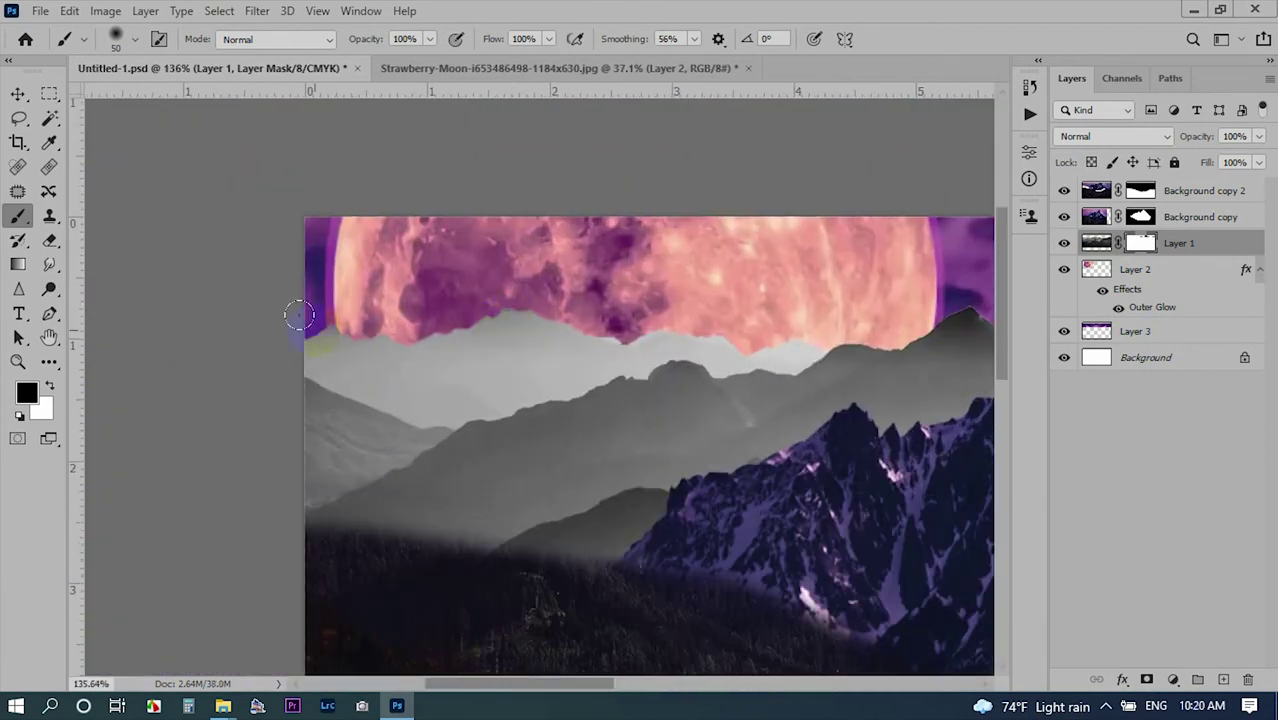
scroll(540, 300, "right", 4)
scroll(304, 397, "right", 5)
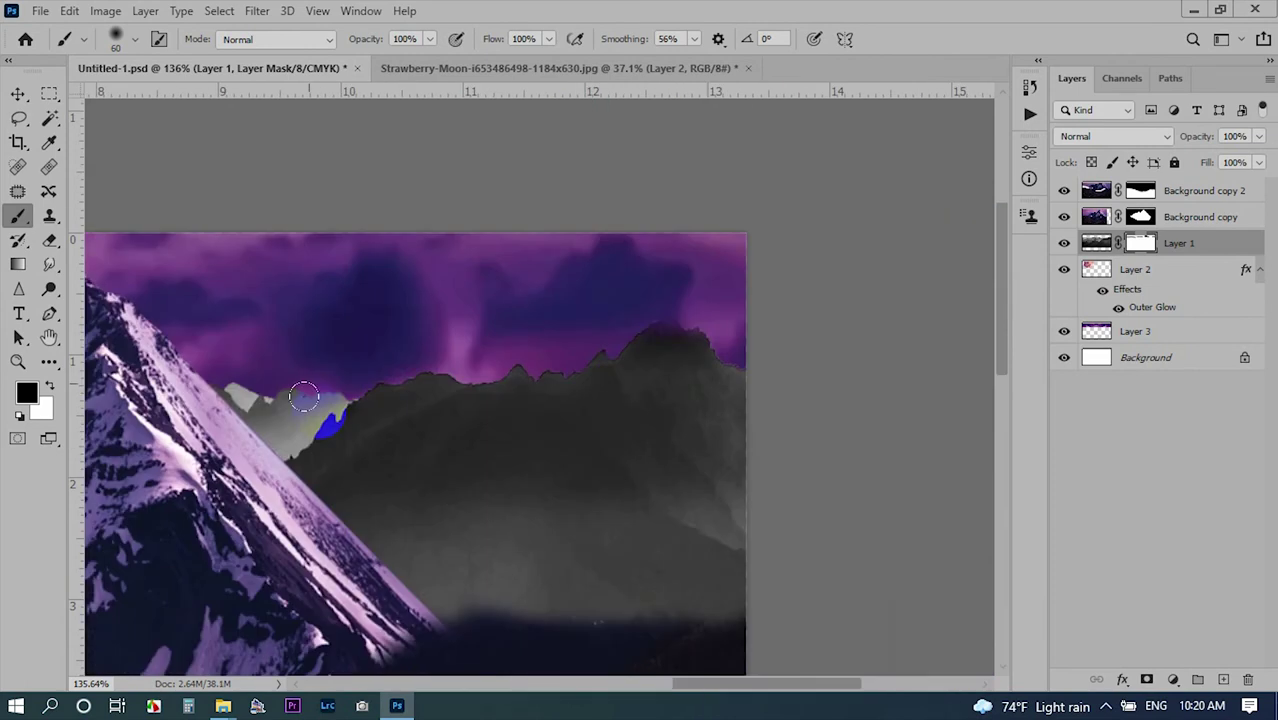
scroll(484, 318, "down", 5)
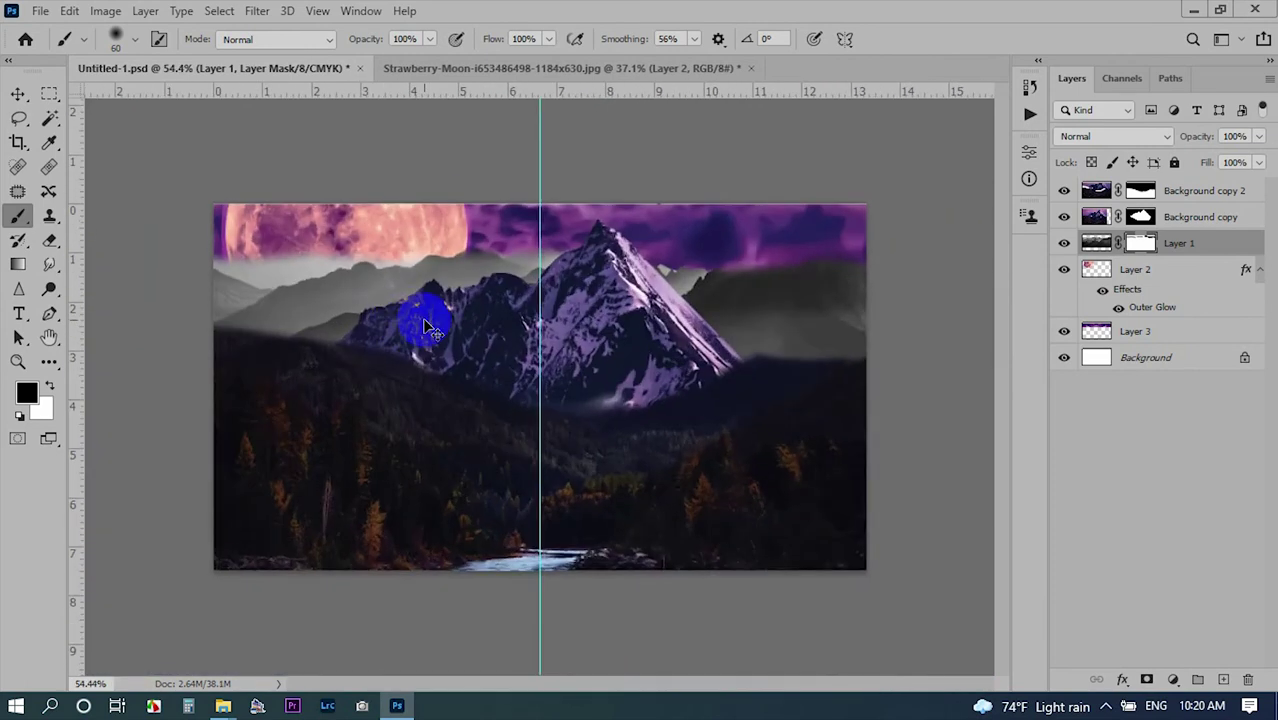
scroll(842, 220, "up", 6)
scroll(614, 198, "up", 2)
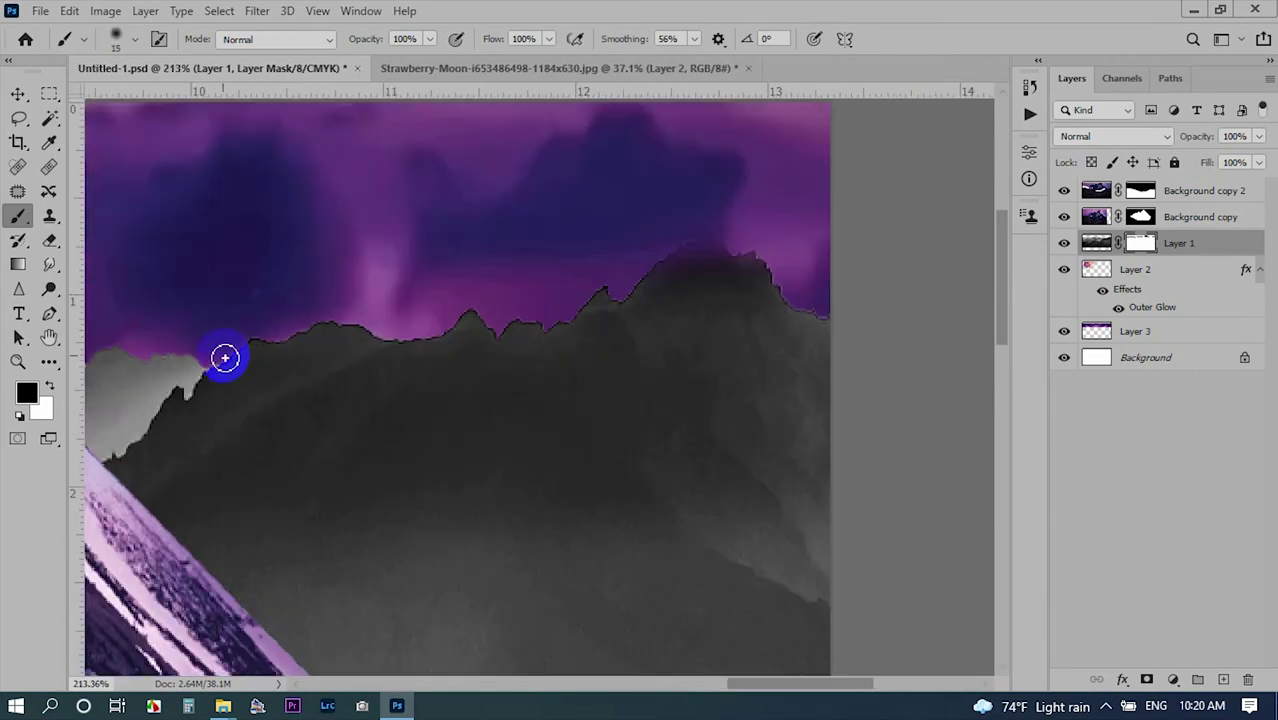
scroll(581, 374, "down", 6)
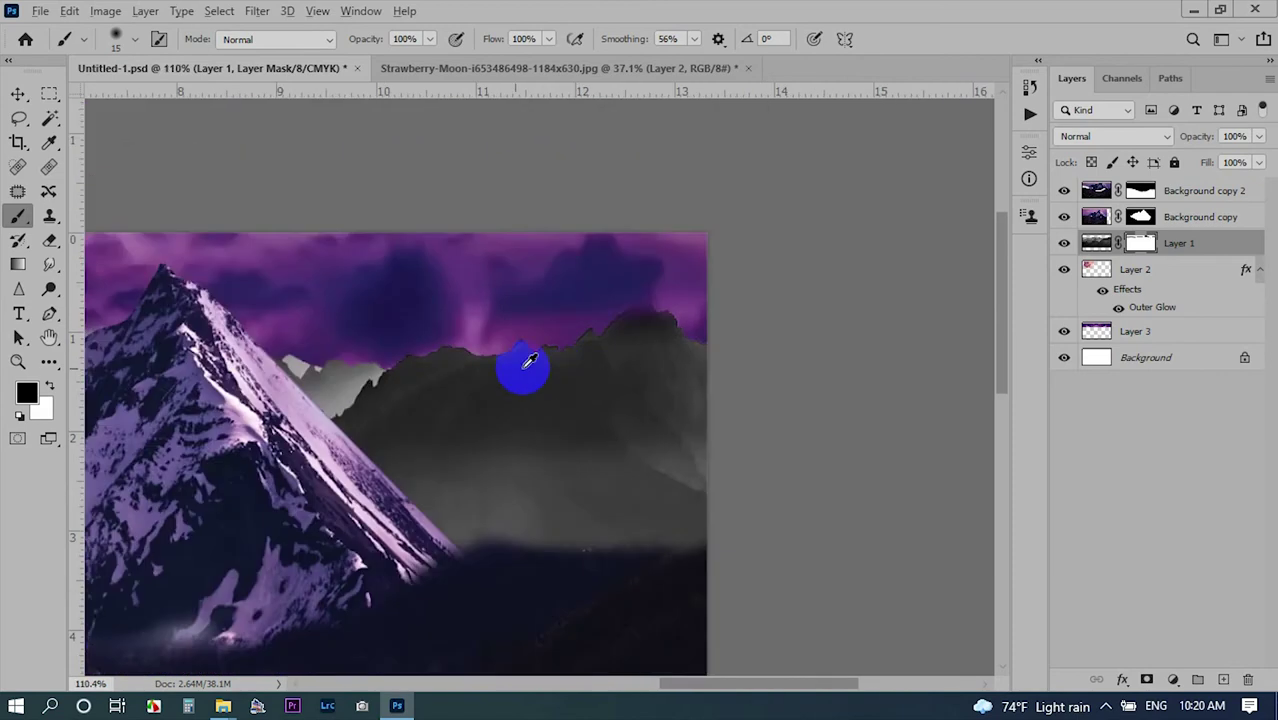
scroll(577, 261, "up", 6)
scroll(633, 291, "down", 6)
scroll(700, 330, "up", 1)
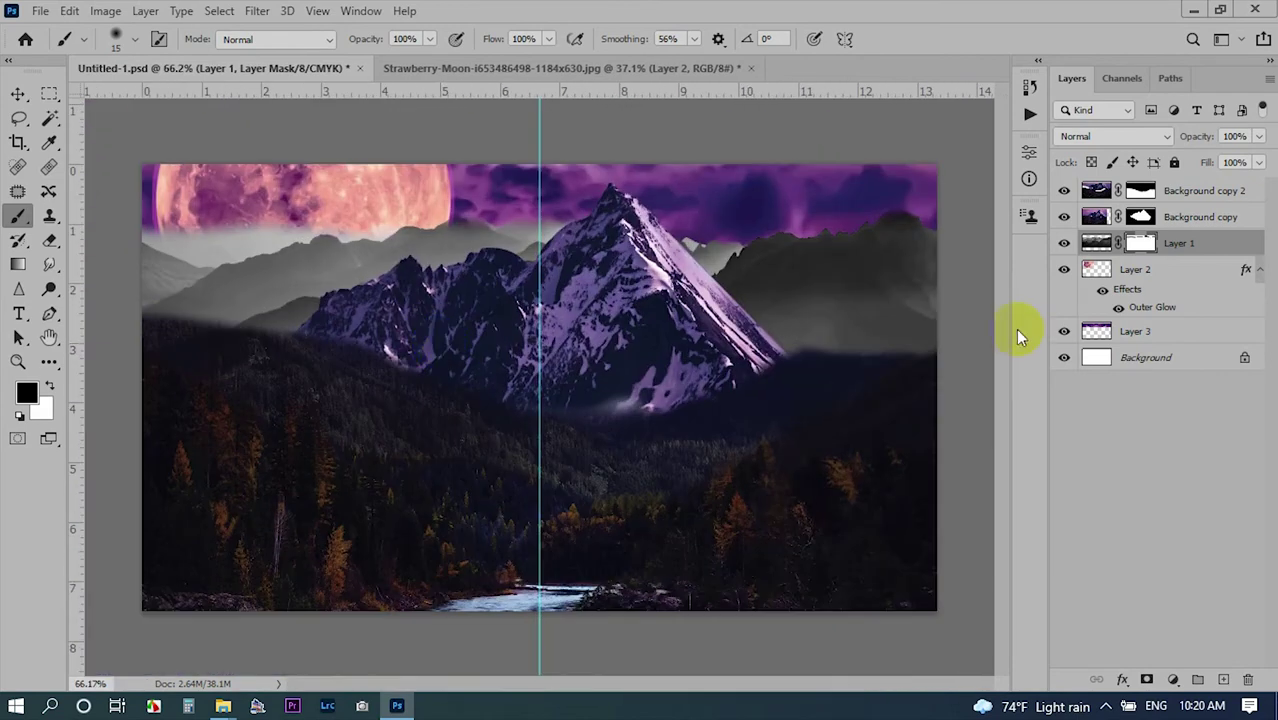
key("ctrl+l")
Darken the grey mountain layer by pulling its RGB Curves line down.
left_click(1098, 348)
left_click(1097, 243)
key("ctrl+m")
left_click_drag(551, 263, 551, 288)
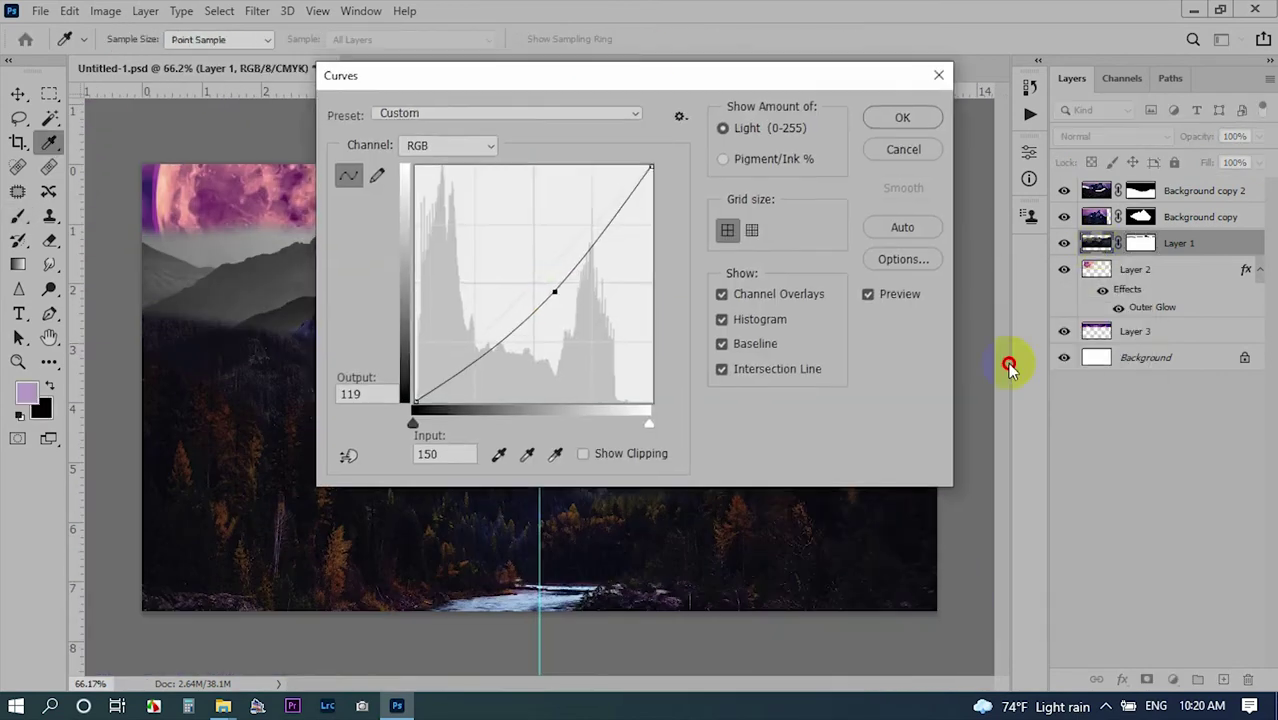
left_click_drag(577, 69, 838, 365)
left_click(1160, 408)
Set the moon's Outer Glow to Color Dodge and enlarge its size.
key("b")
scroll(328, 180, "up", 2)
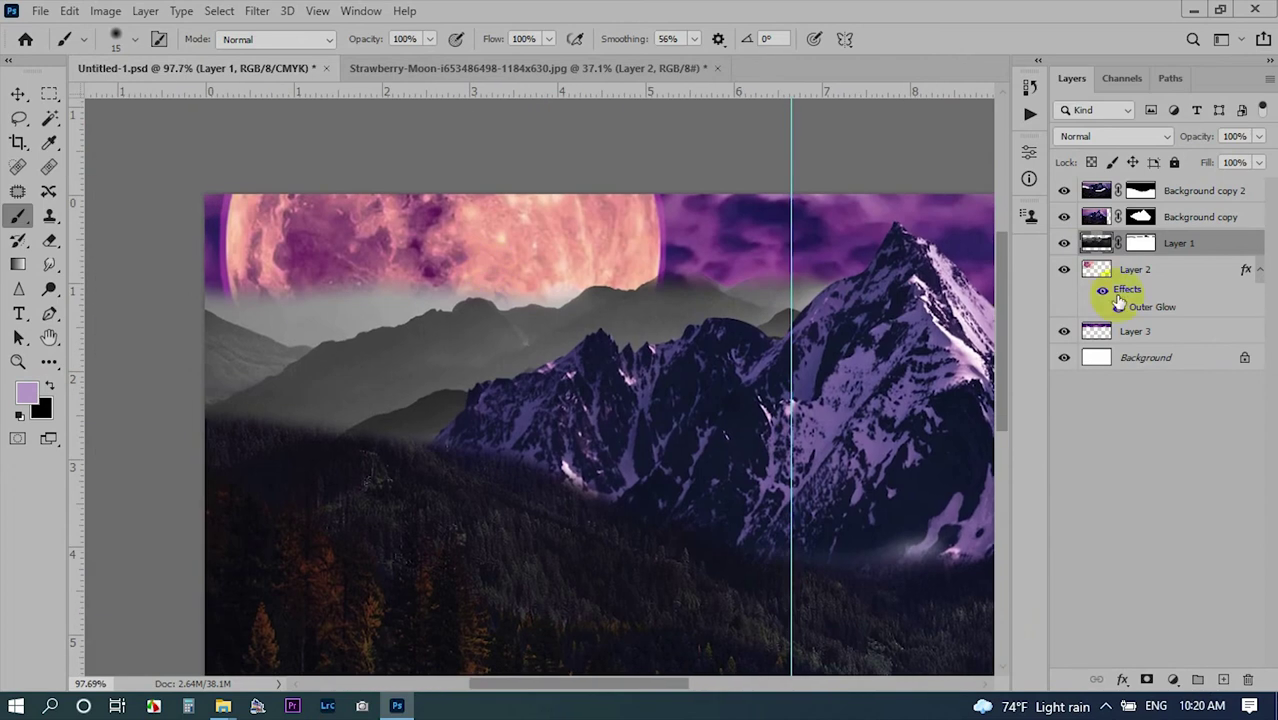
double_click(1133, 311)
left_click(955, 243)
scroll(910, 300, "down", 3)
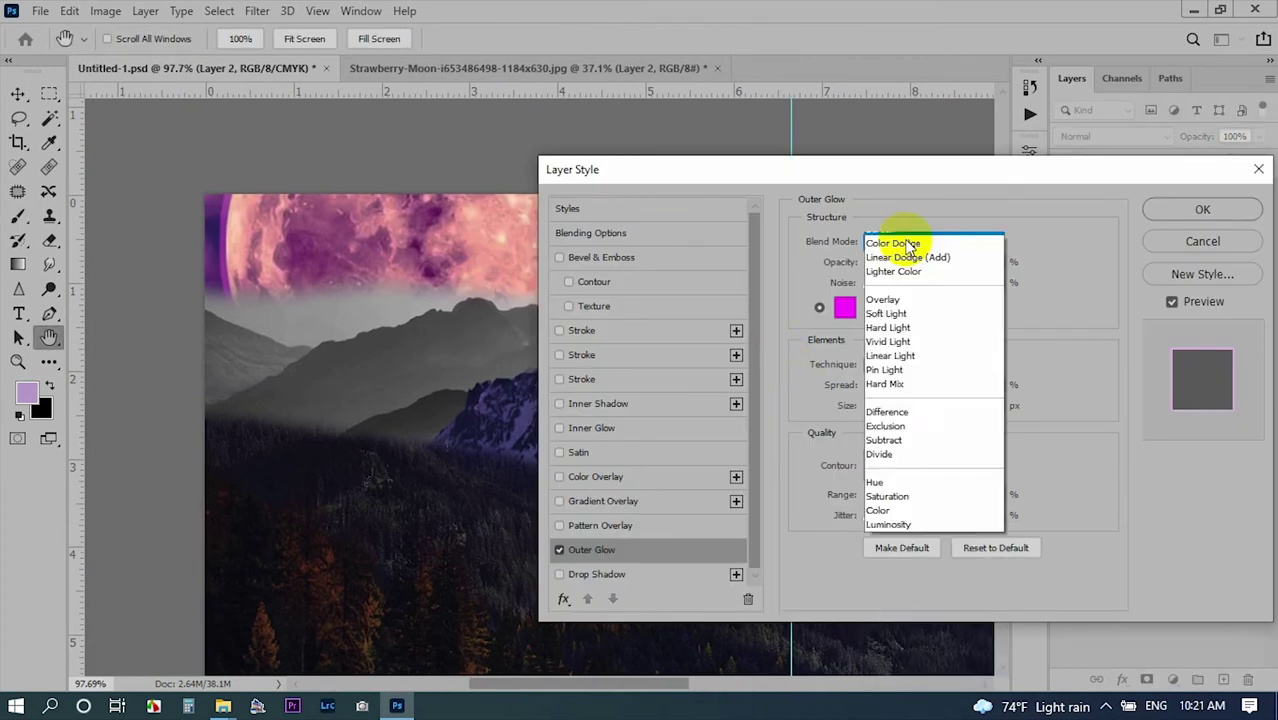
left_click(907, 248)
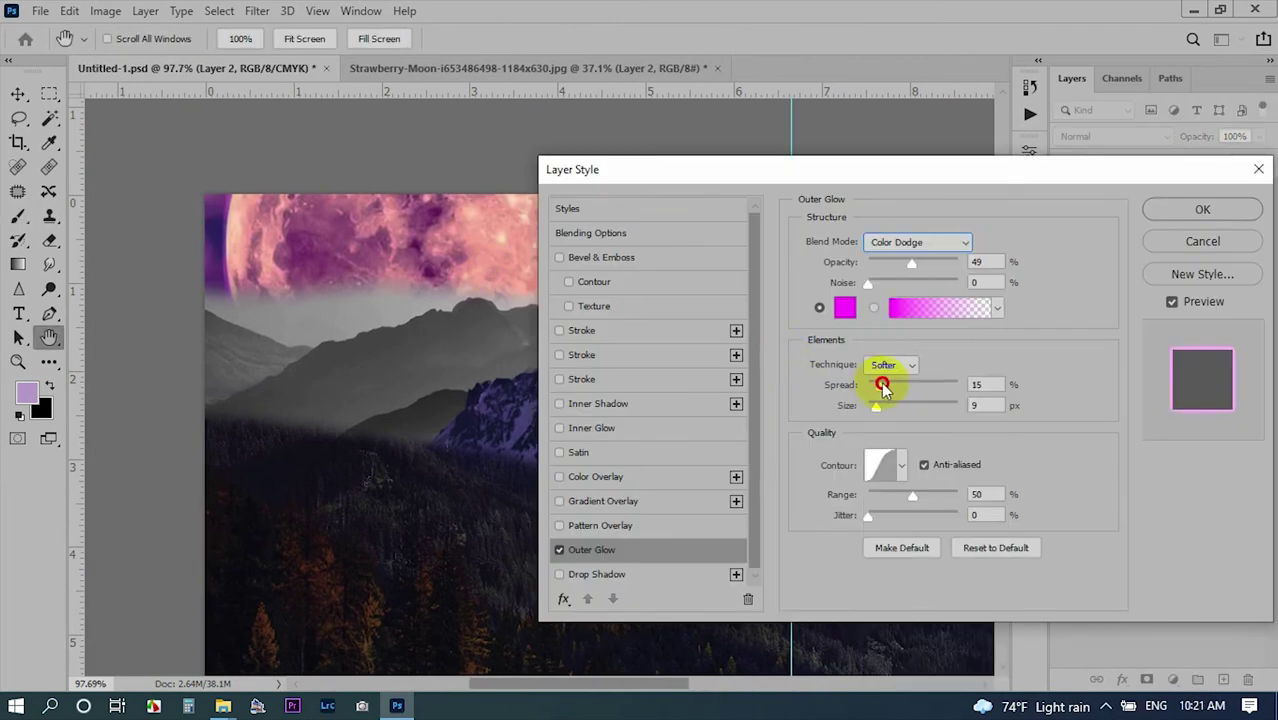
left_click_drag(1100, 182, 1045, 317)
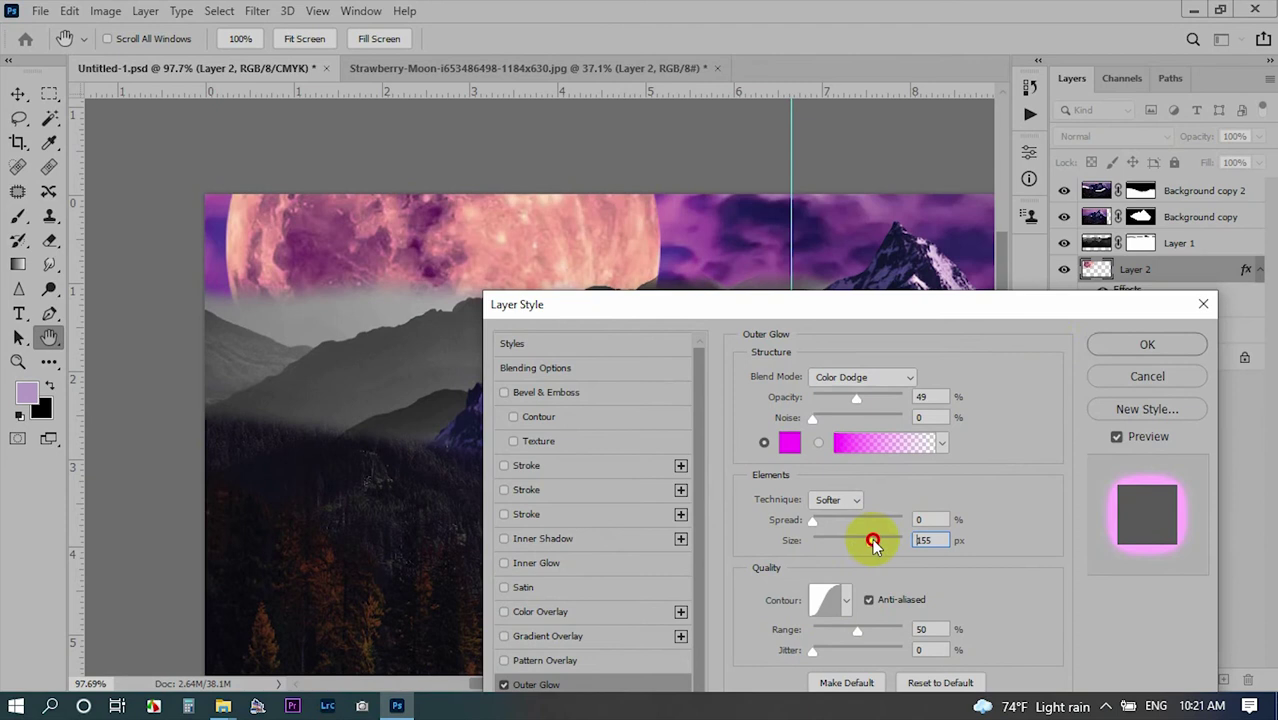
left_click(1112, 343)
key("ctrl+1")
Set the foreground colour to deep magenta #990099 and ready a slightly larger brush.
key("i")
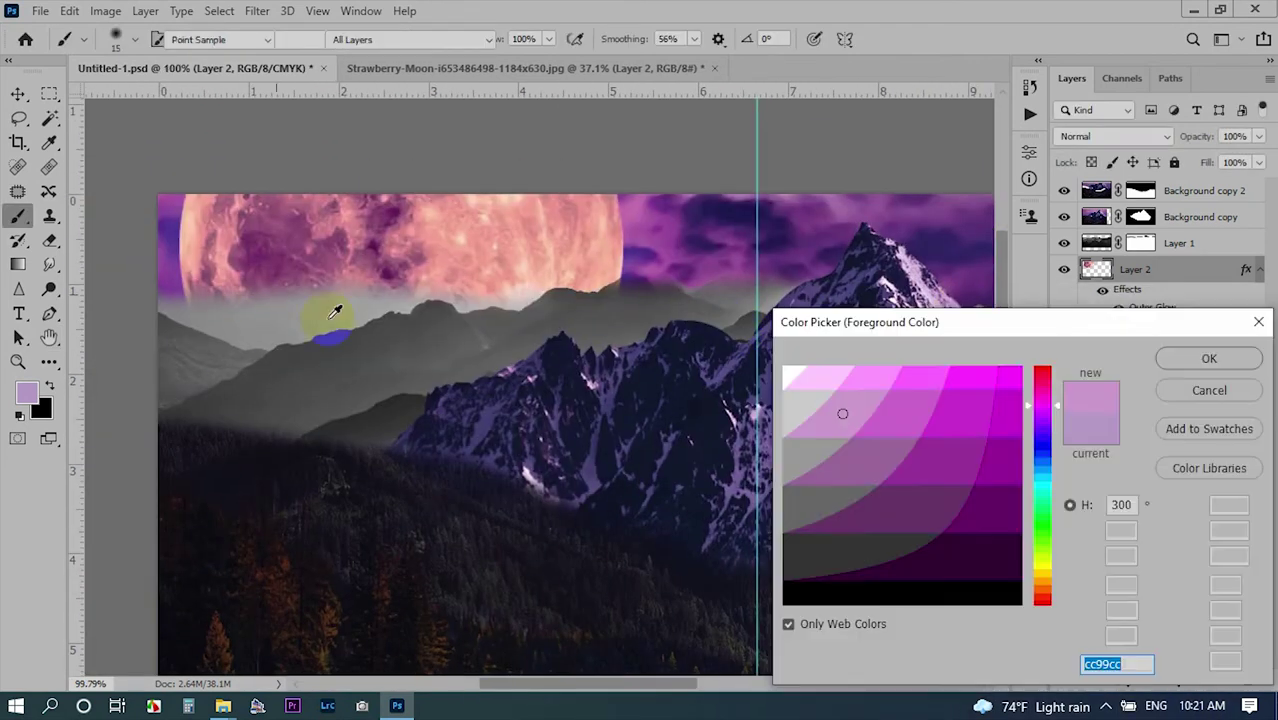
left_click(991, 446)
key("Return")
key("b")
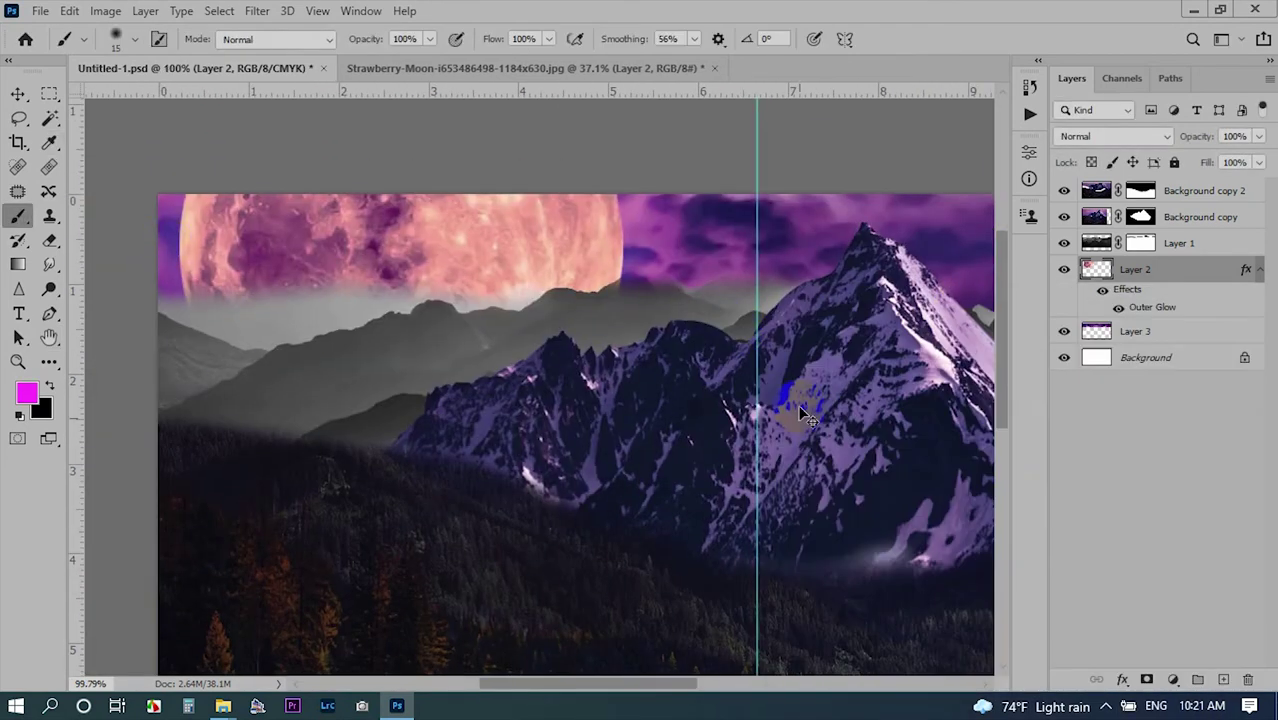
scroll(588, 382, "up", 5)
scroll(590, 380, "up", 2)
key("bracketright")
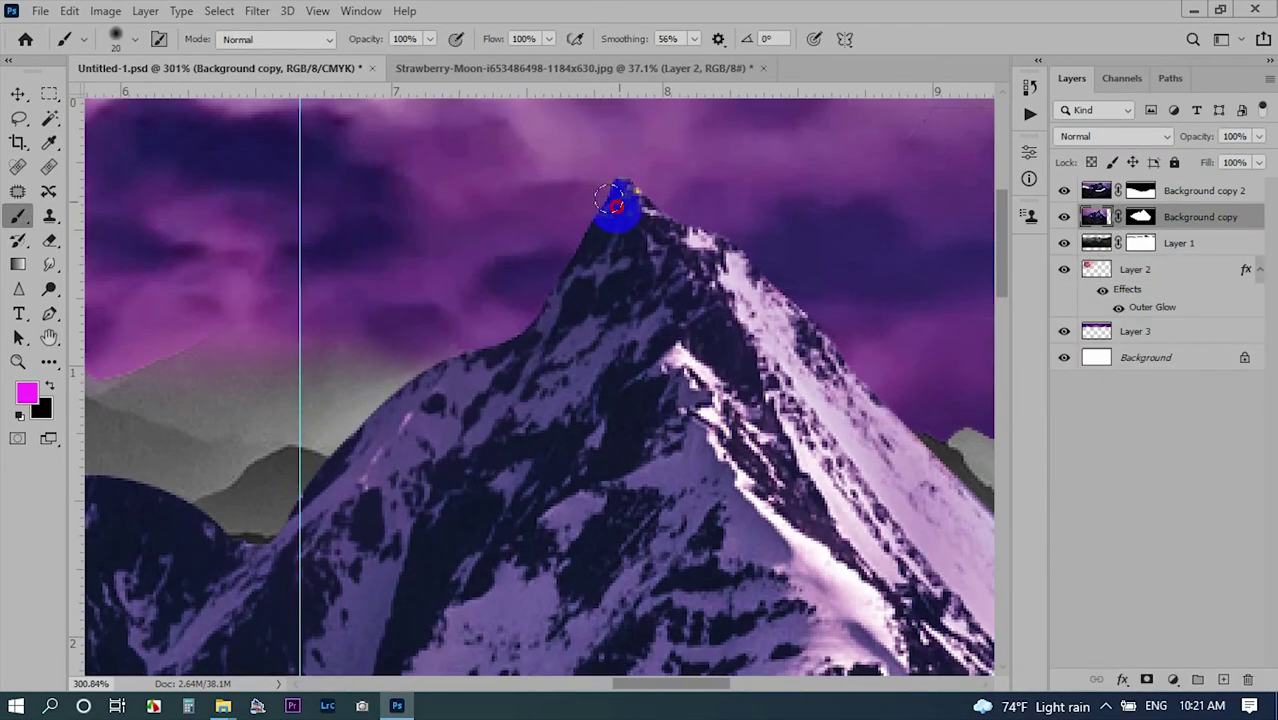
Paint a magenta highlight line along the mountain ridge.
left_click_drag(507, 437, 820, 328)
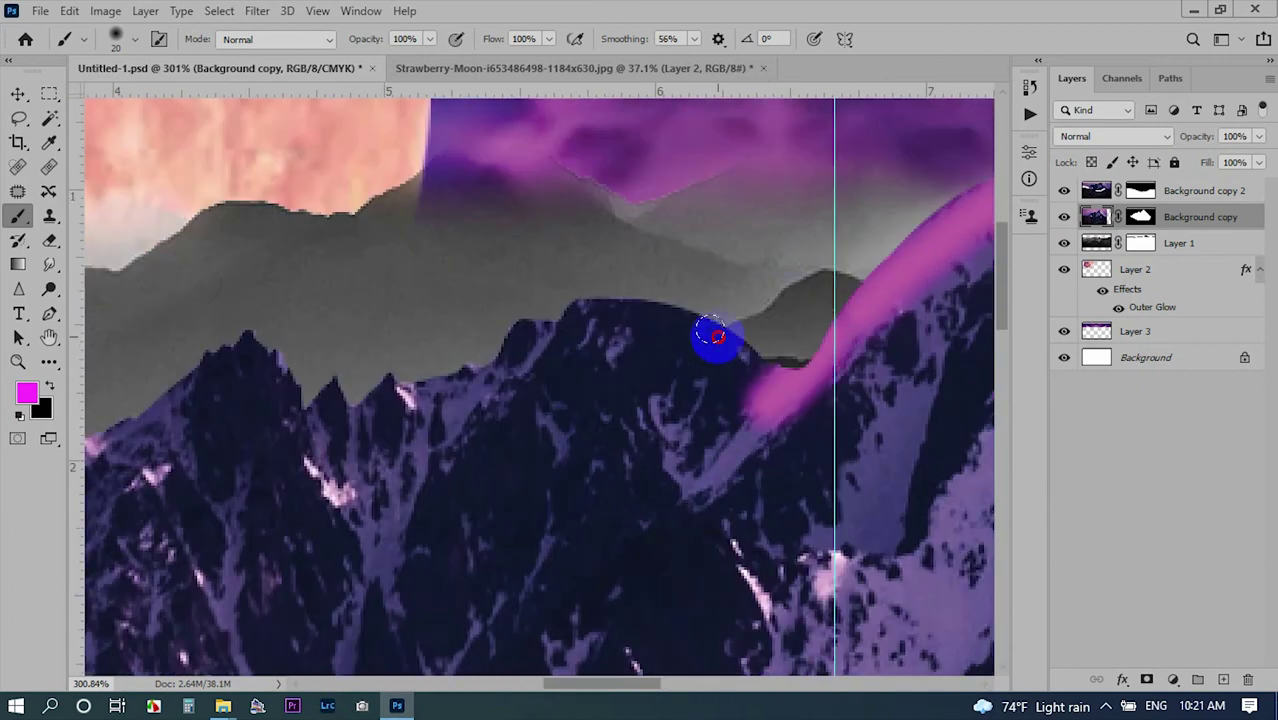
mouse_move(713, 335)
left_mouse_down()
mouse_move(434, 408)
mouse_move(312, 540)
left_mouse_up()
scroll(697, 356, "down", 2)
scroll(312, 540, "down", 2)
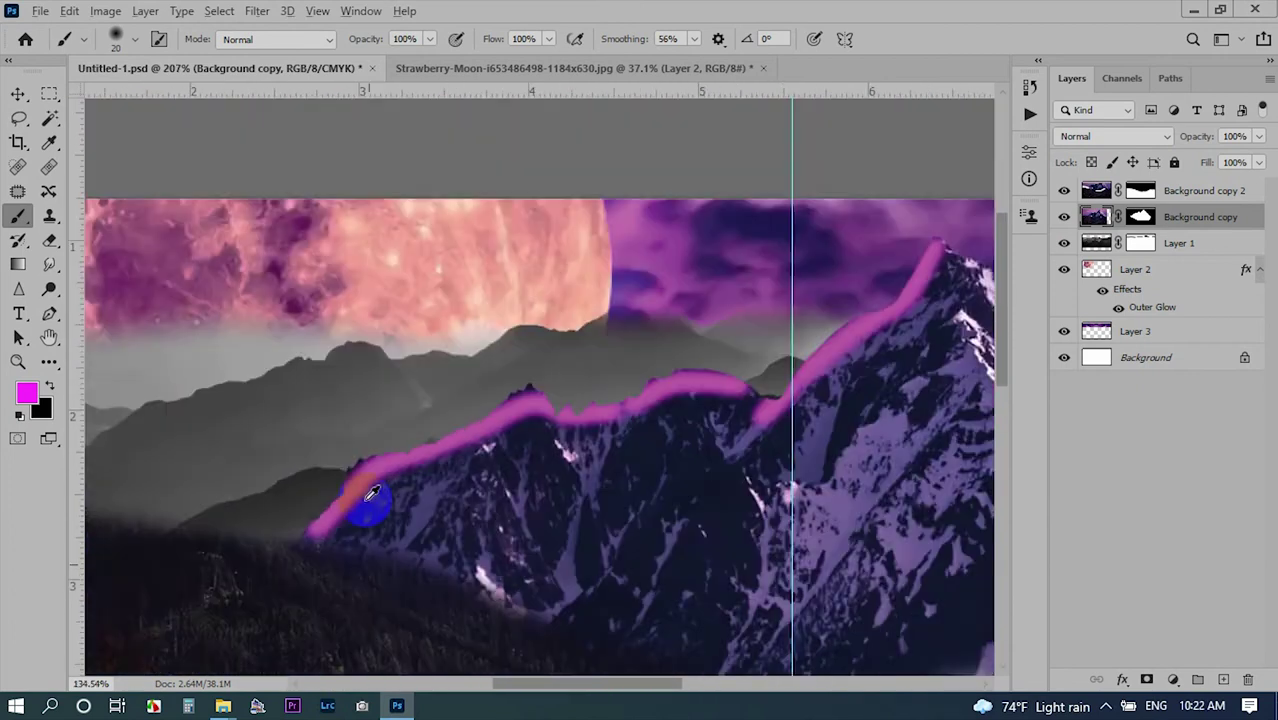
scroll(735, 457, "right", 2)
key("bracketright")
key("bracketright")
key("bracketright")
left_click_drag(720, 310, 612, 412)
Paint soft magenta patches and dabs across the snowy peak.
mouse_move(790, 355)
left_mouse_down()
mouse_move(680, 490)
mouse_move(530, 490)
left_mouse_up()
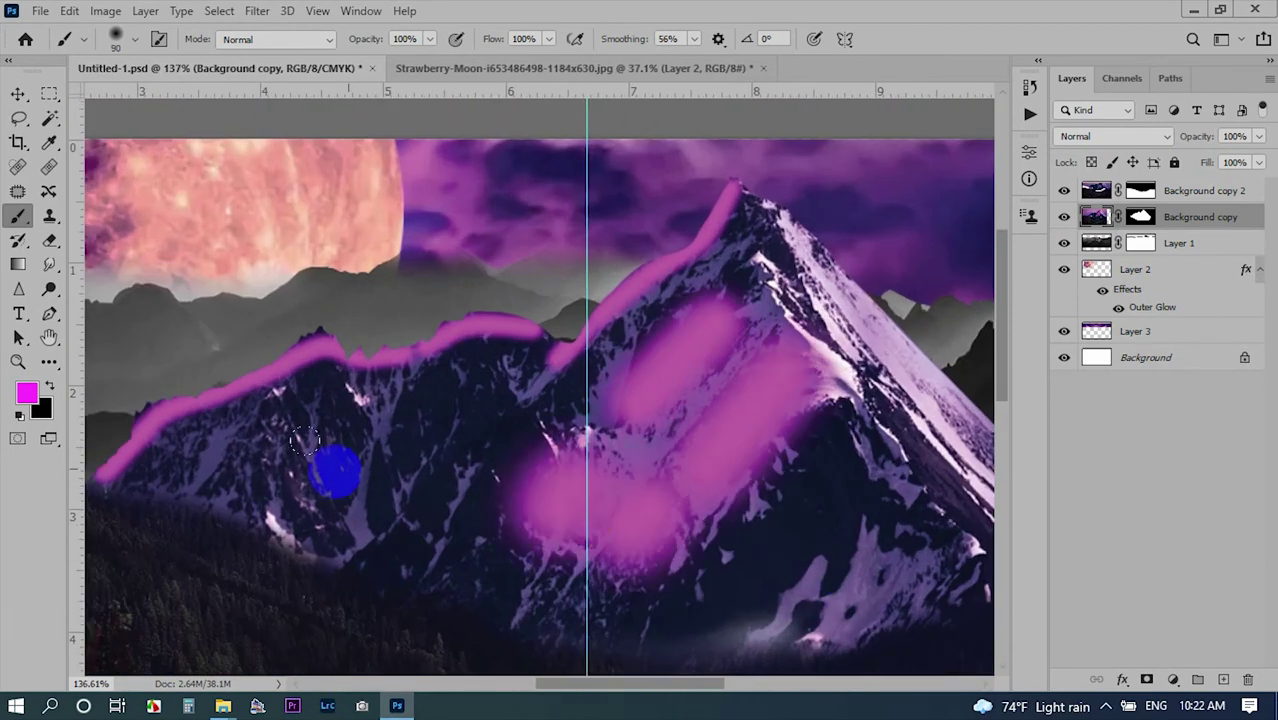
scroll(720, 407, "down", 1)
key("bracketleft")
key("bracketleft")
key("bracketleft")
left_click(770, 214)
scroll(716, 290, "up", 1)
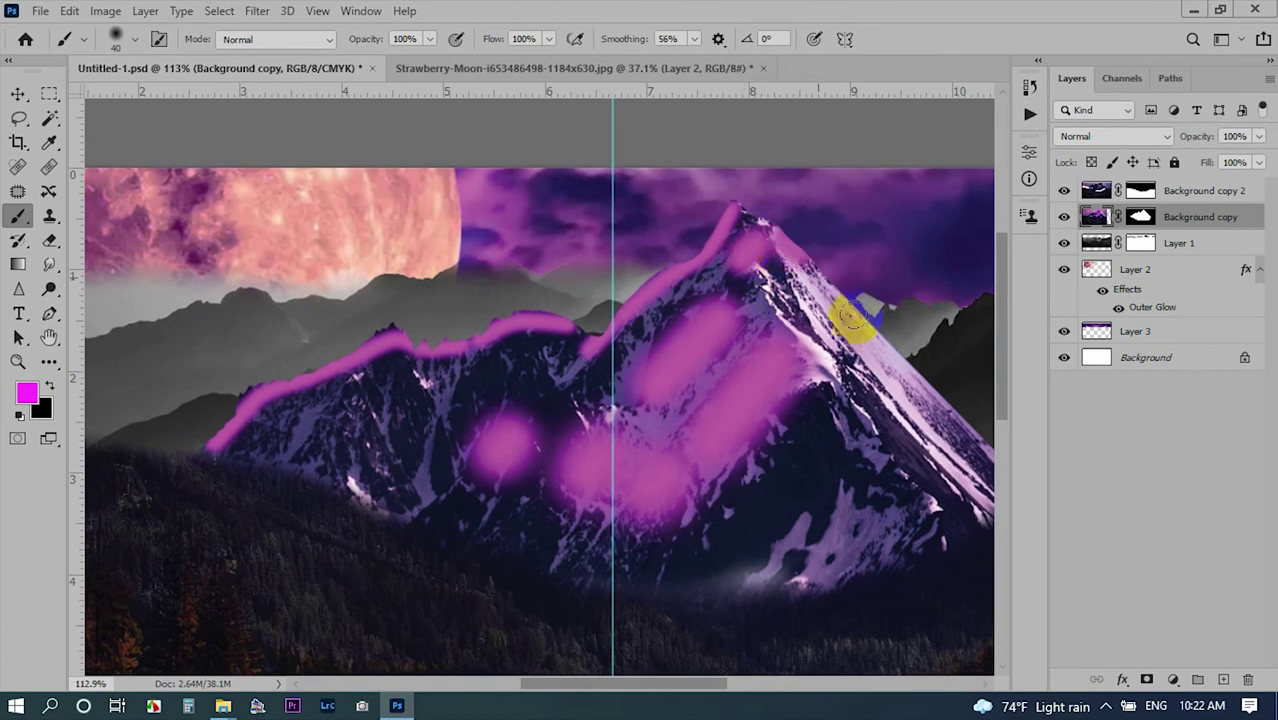
scroll(852, 316, "down", 1)
scroll(790, 345, "down", 2)
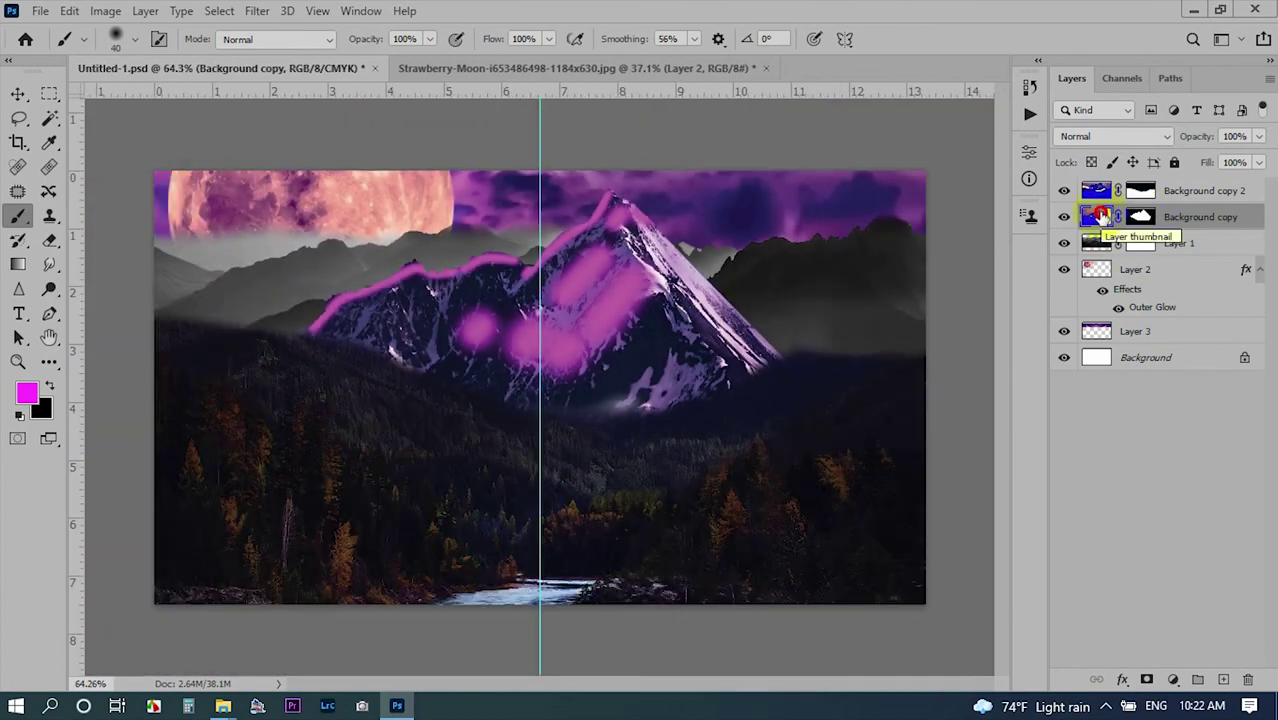
left_click_drag(1203, 655, 1181, 283)
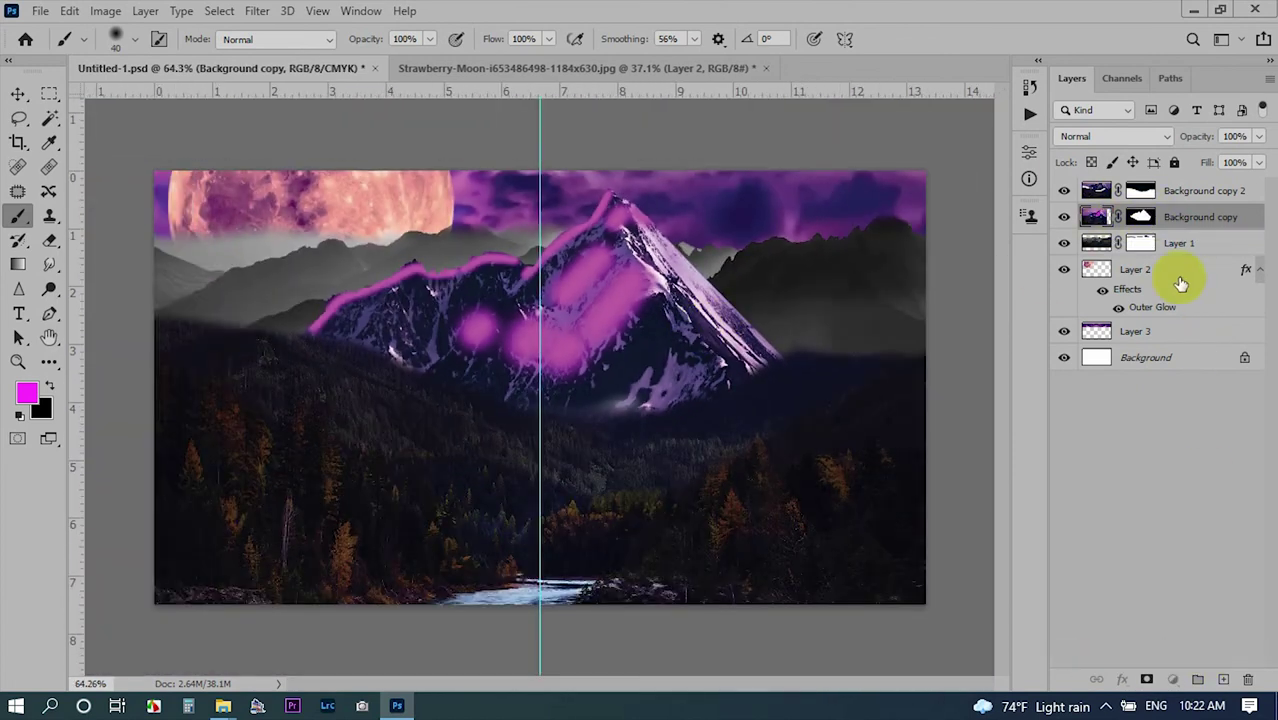
Undo the strokes, add a new Layer 4, and repaint magenta glow at the peak and ridge.
key("ctrl+z")
key("ctrl+z")
key("ctrl+z")
key("ctrl+shift+alt+n")
scroll(713, 294, "up", 5)
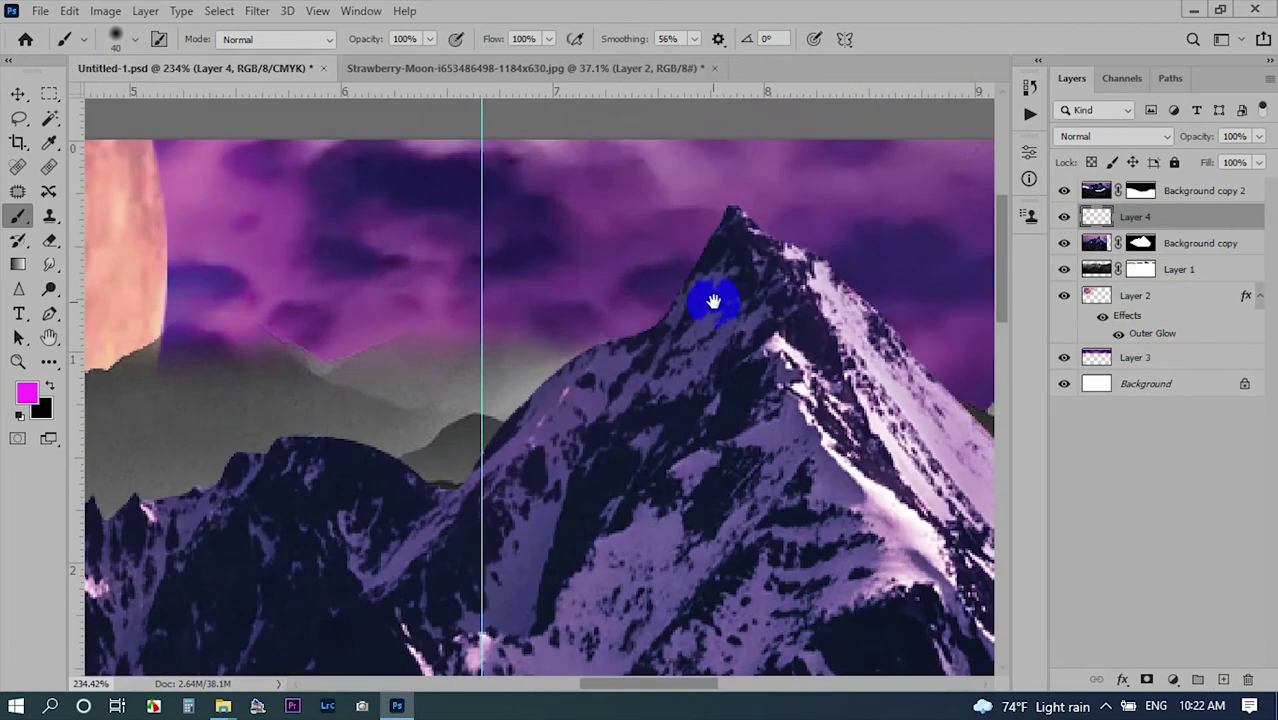
mouse_move(790, 265)
left_mouse_down()
mouse_move(665, 313)
mouse_move(570, 314)
mouse_move(645, 285)
mouse_move(450, 328)
mouse_move(571, 385)
left_mouse_up()
scroll(590, 285, "down", 3)
left_click_drag(590, 285, 855, 285)
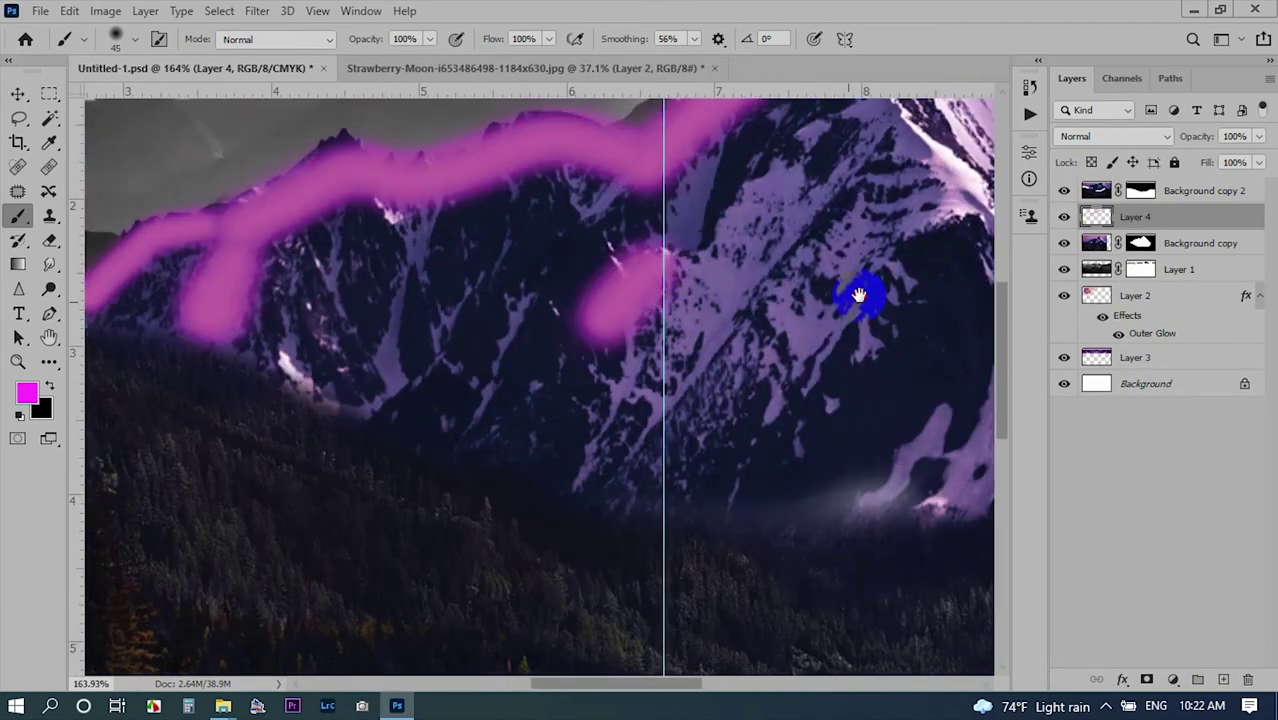
Add more magenta strokes along the peak's edge and mountain face on Layer 4.
scroll(630, 250, "down", 2)
left_click_drag(630, 250, 670, 185)
left_click_drag(348, 434, 518, 225)
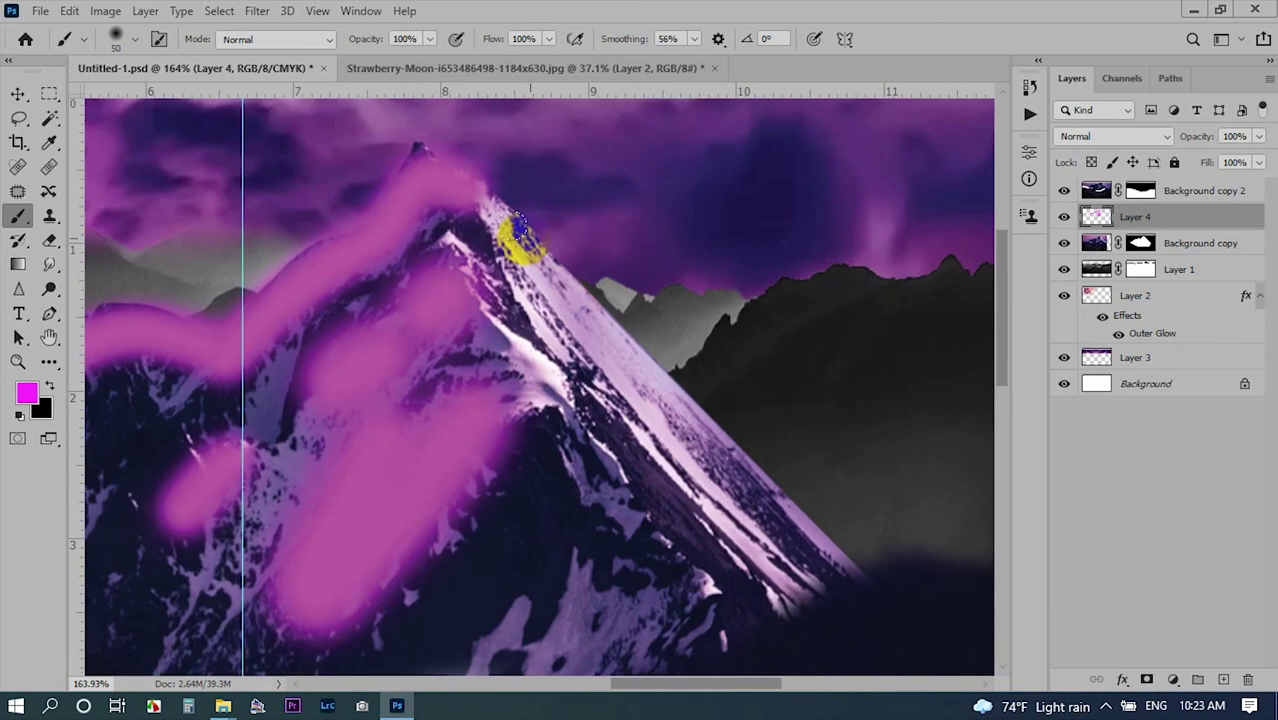
scroll(545, 388, "down", 3)
left_click(675, 398)
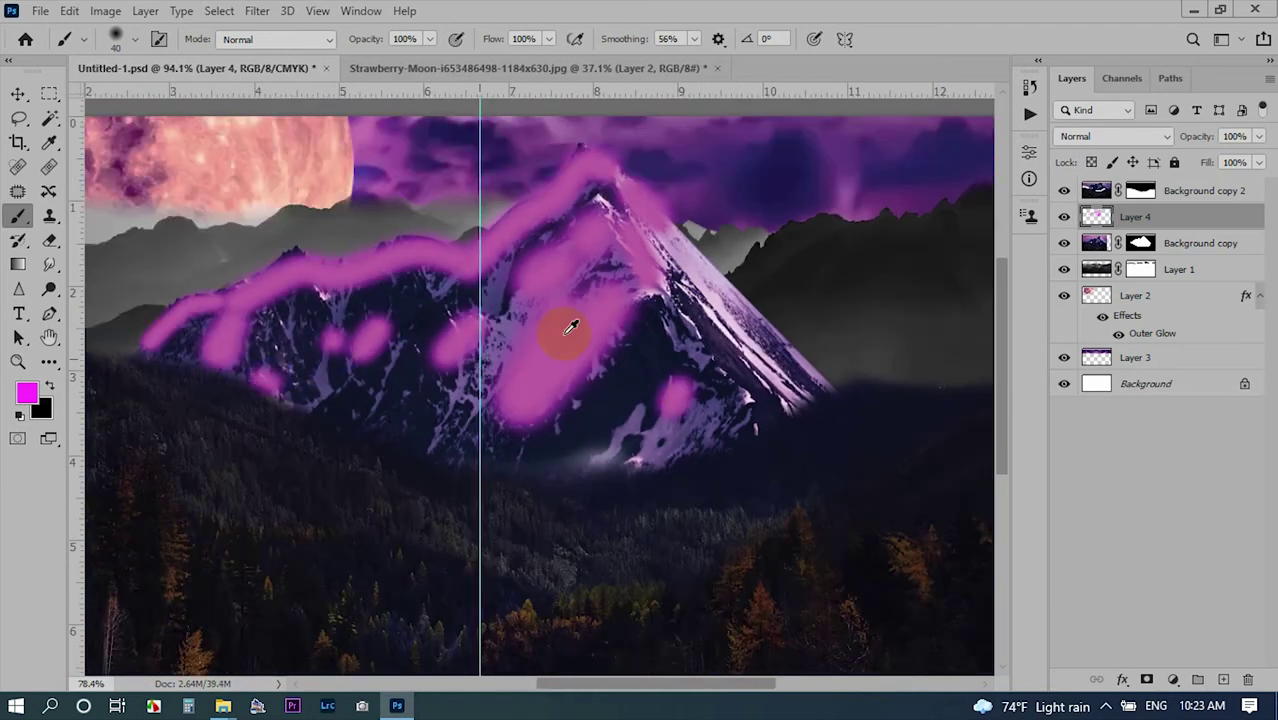
scroll(571, 328, "down", 2)
left_click(1112, 136)
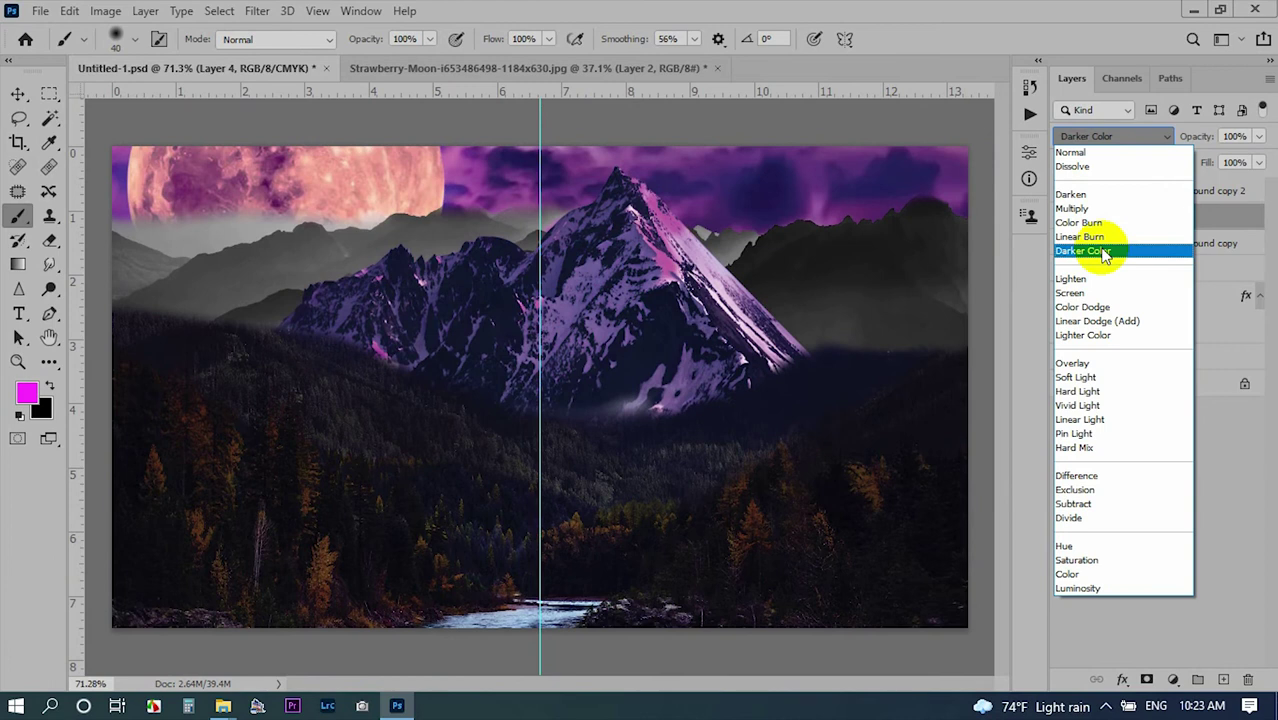
Set Layer 4's blend mode to Darken and switch to the Brush tool.
left_click(1097, 196)
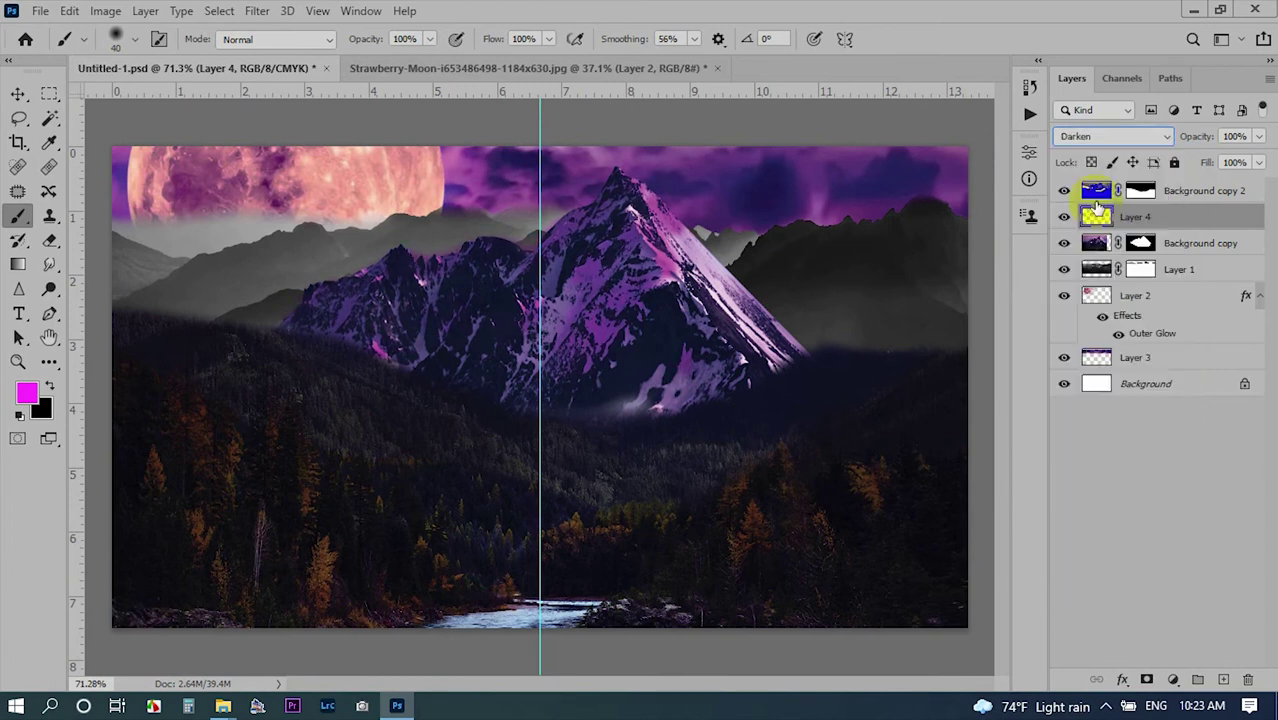
left_click(50, 94)
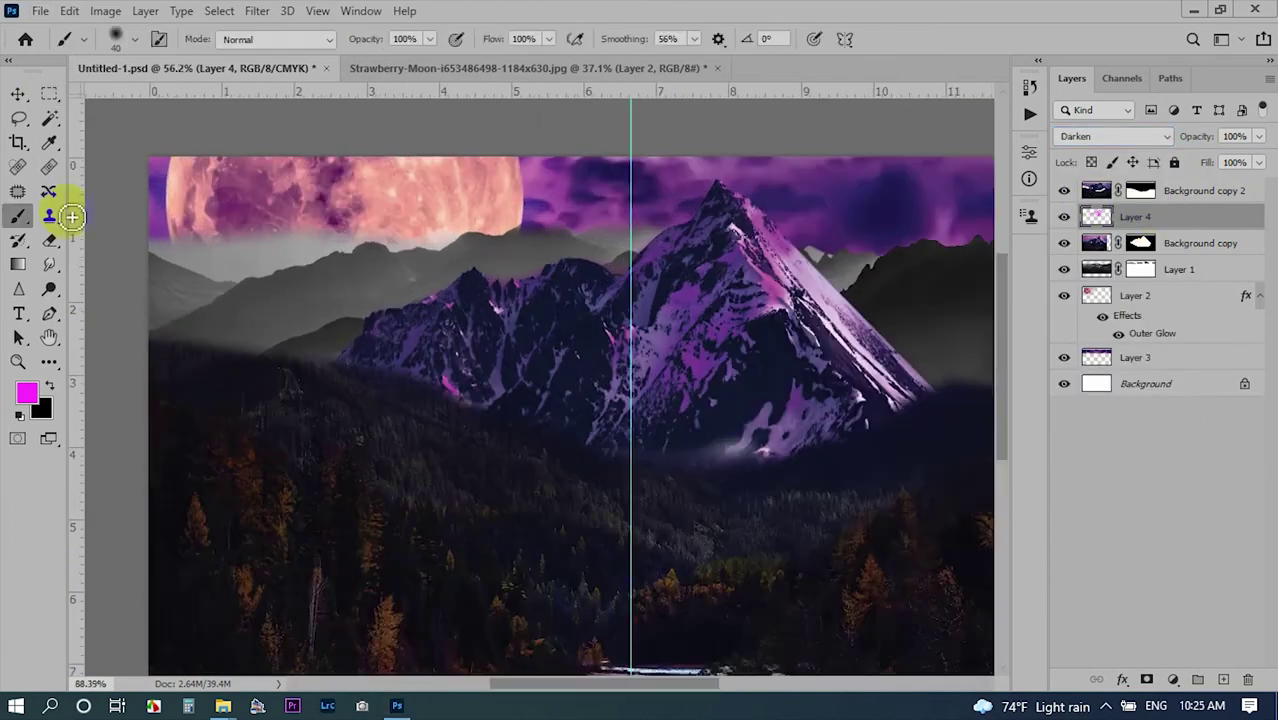
scroll(535, 228, "down", 2)
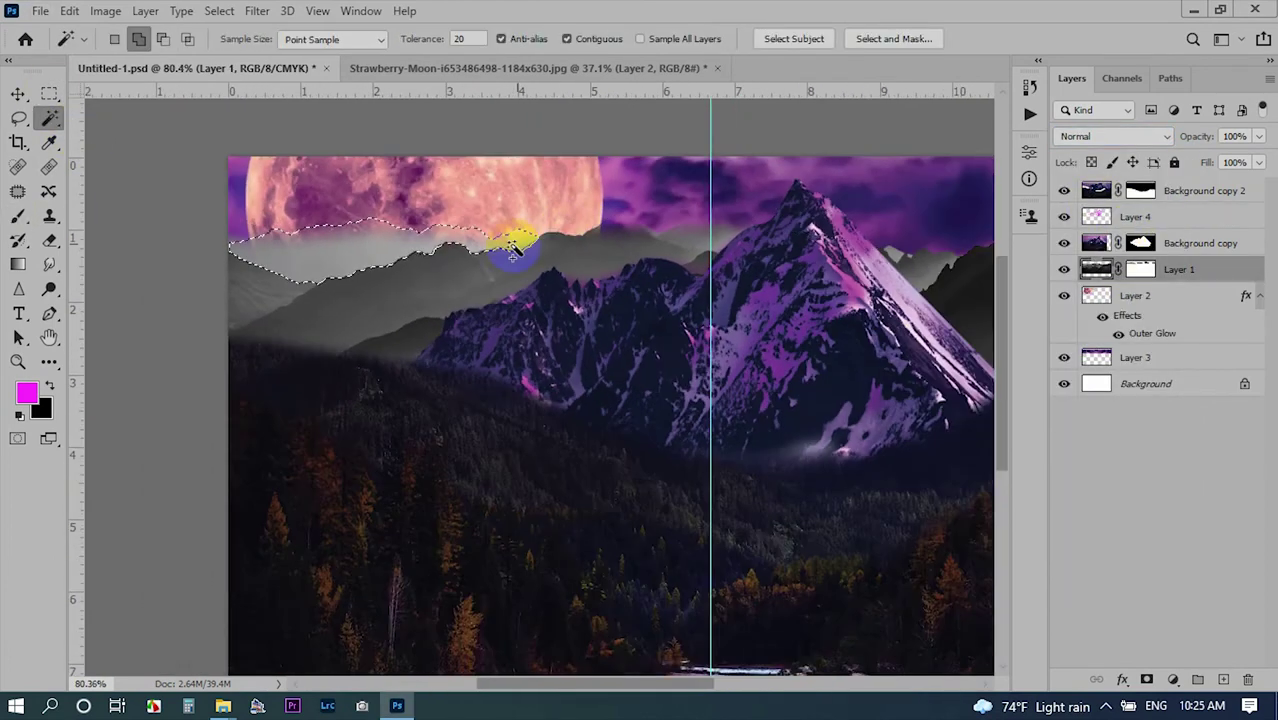
scroll(420, 225, "up", 5)
left_click(18, 216)
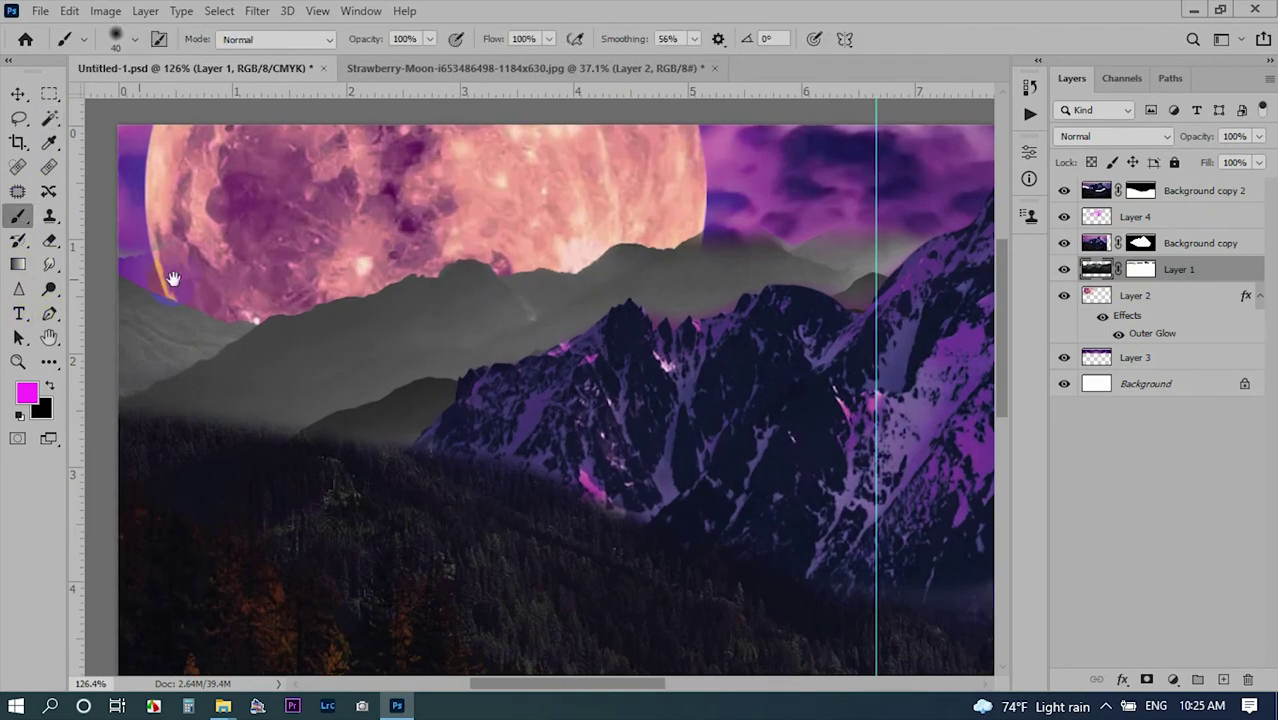
scroll(370, 260, "left", 3)
scroll(432, 307, "up", 2)
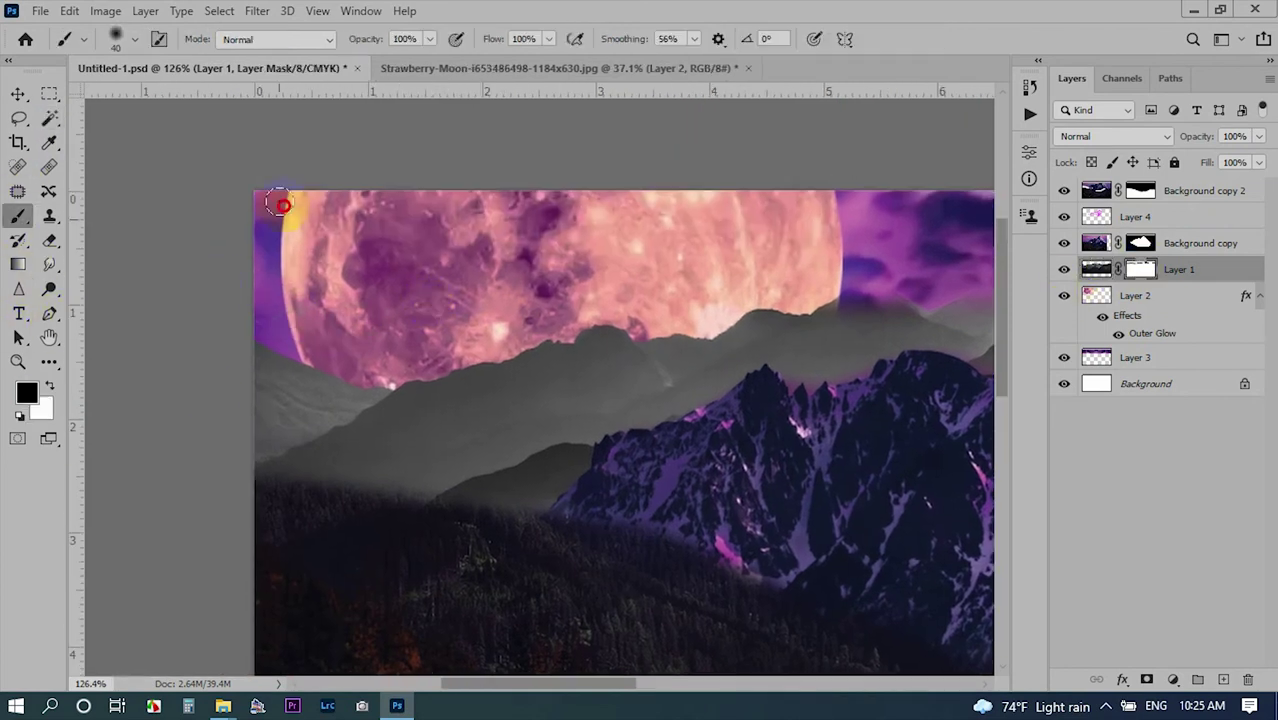
Close the Strawberry Moon source document.
scroll(497, 212, "down", 5)
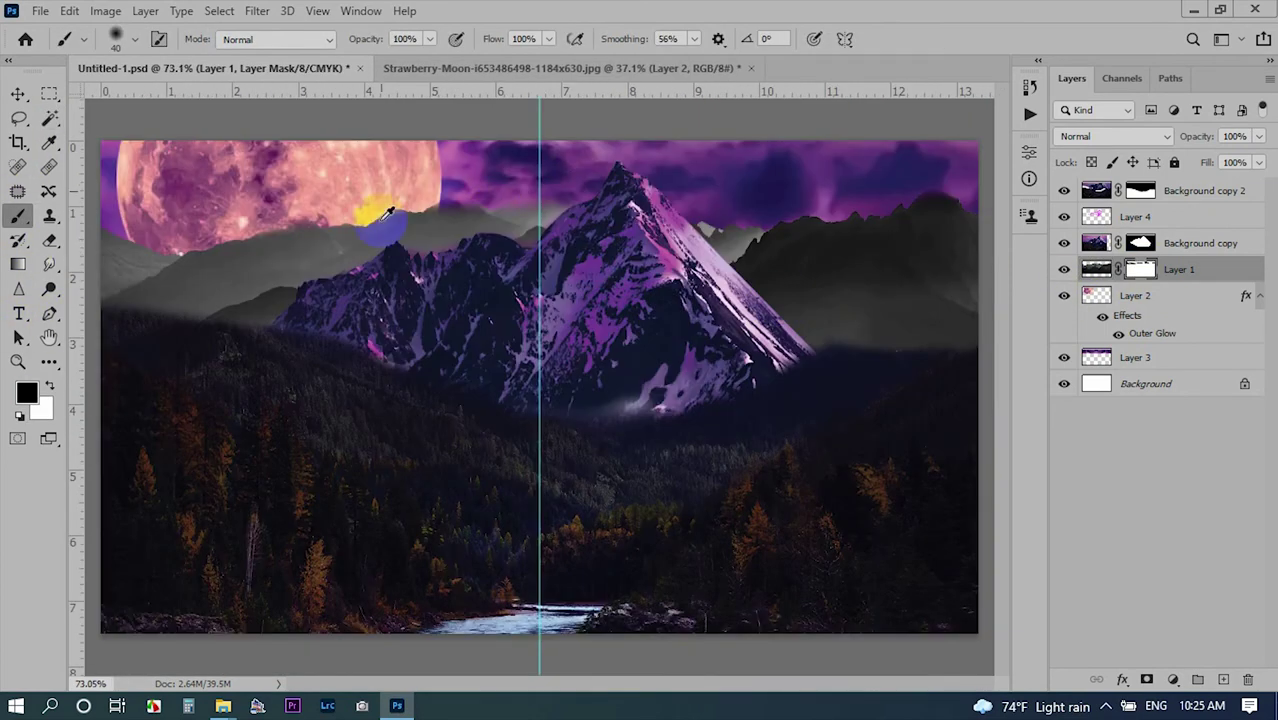
scroll(375, 260, "down", 1)
scroll(676, 220, "up", 2)
scroll(571, 371, "down", 2)
scroll(467, 452, "up", 1)
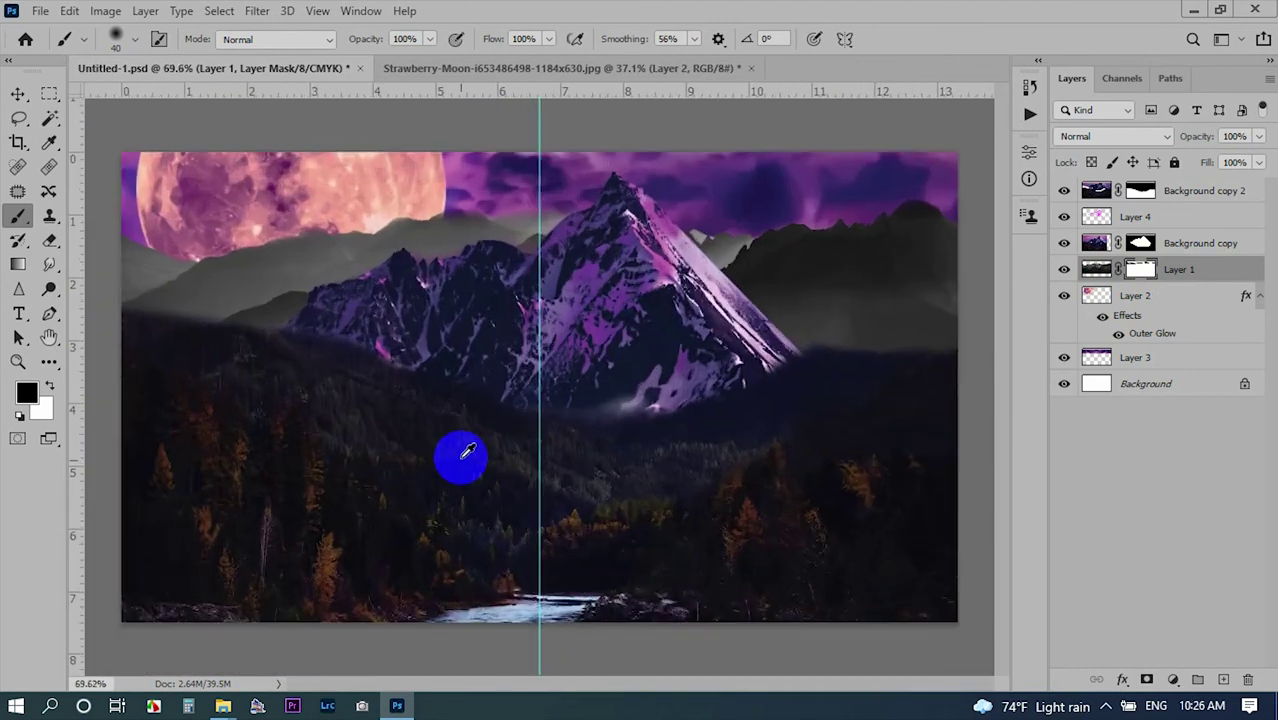
scroll(540, 389, "down", 1)
left_click(751, 68)
Discard the moon photo's changes and place the lightning photo on the scene's right side.
left_click(628, 271)
left_click(223, 706)
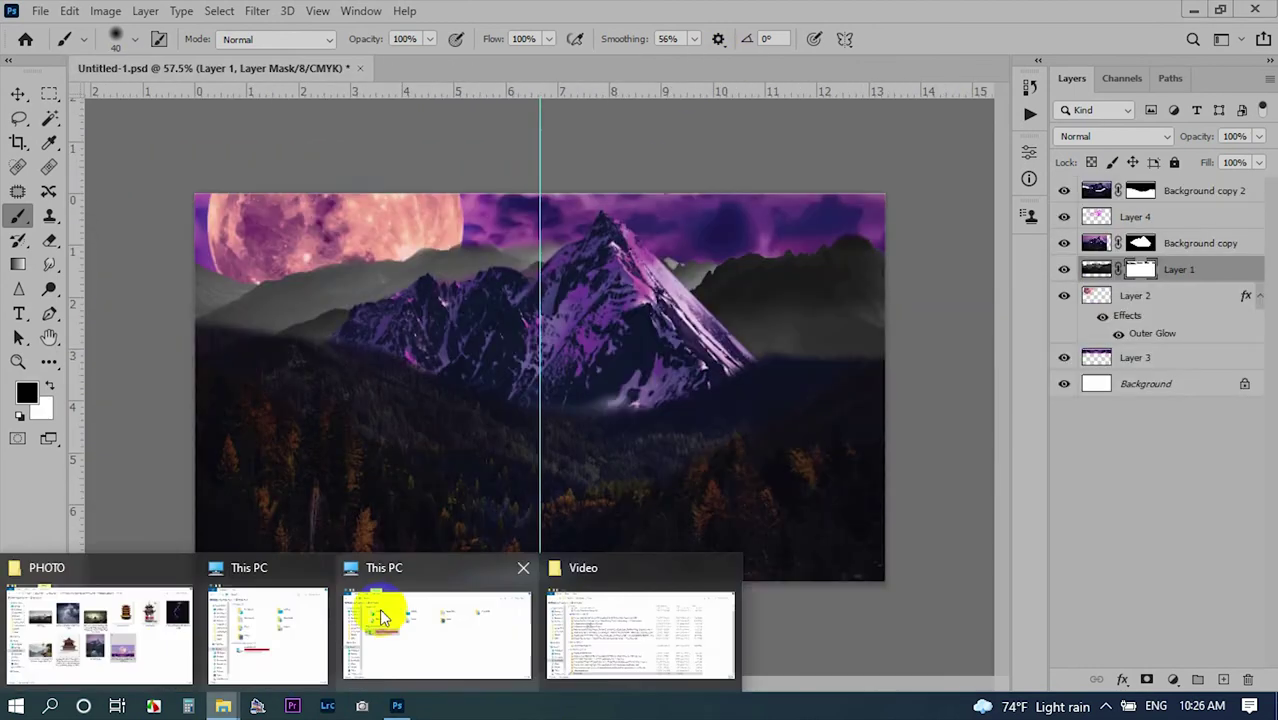
left_click(91, 642)
left_click_drag(420, 200, 673, 200)
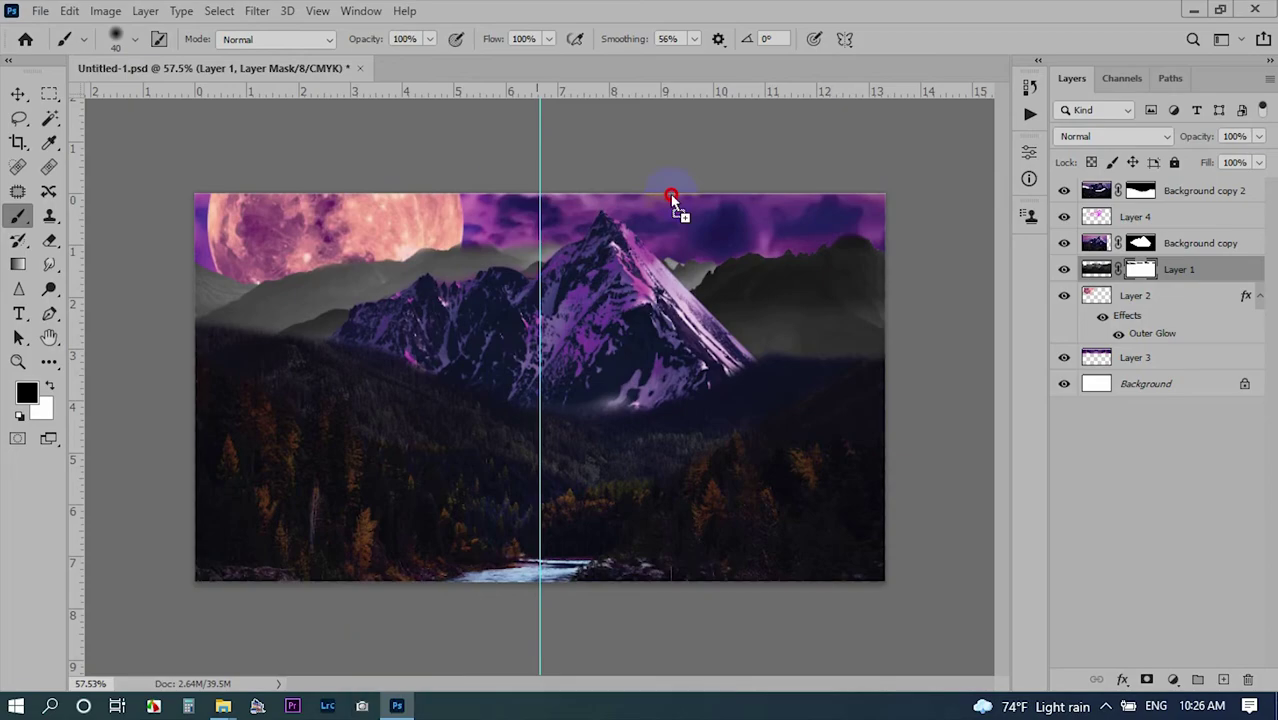
left_click(985, 62)
left_click_drag(985, 62, 750, 314)
Put the lightning layer on top in Color Dodge and mask it around the peak.
left_click_drag(1155, 187, 1155, 184)
left_click(1113, 136)
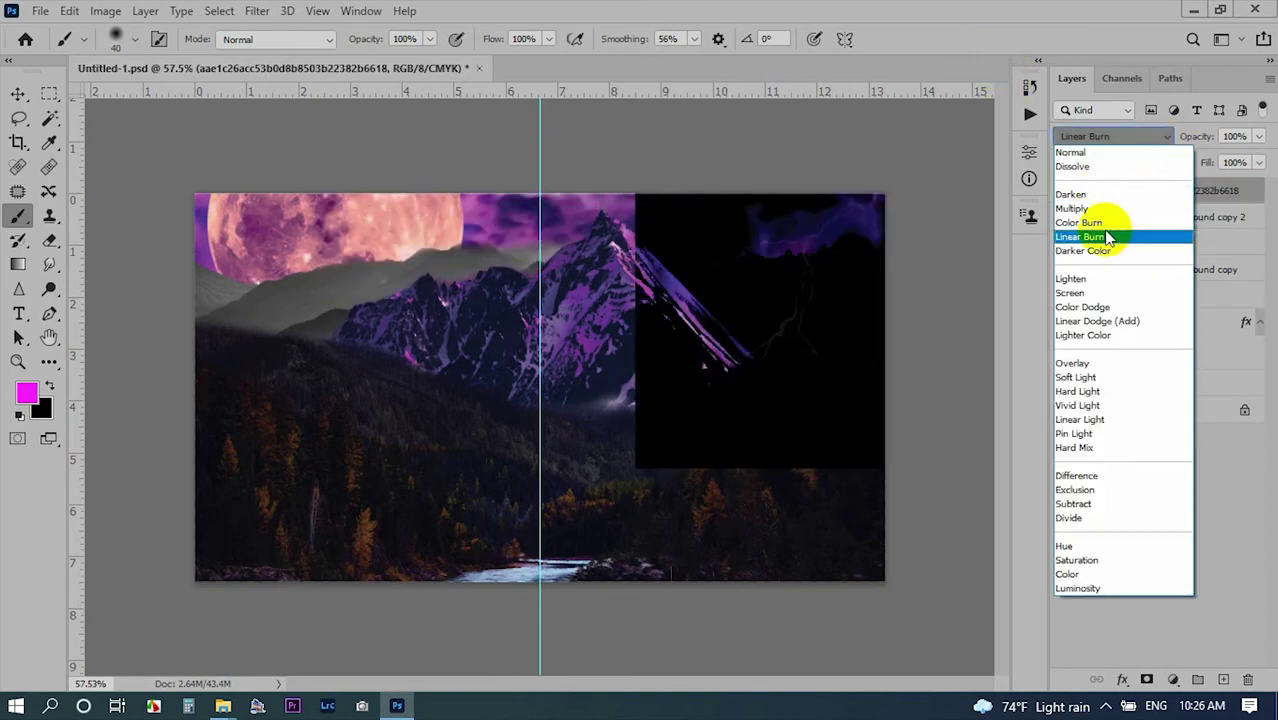
left_click(1090, 307)
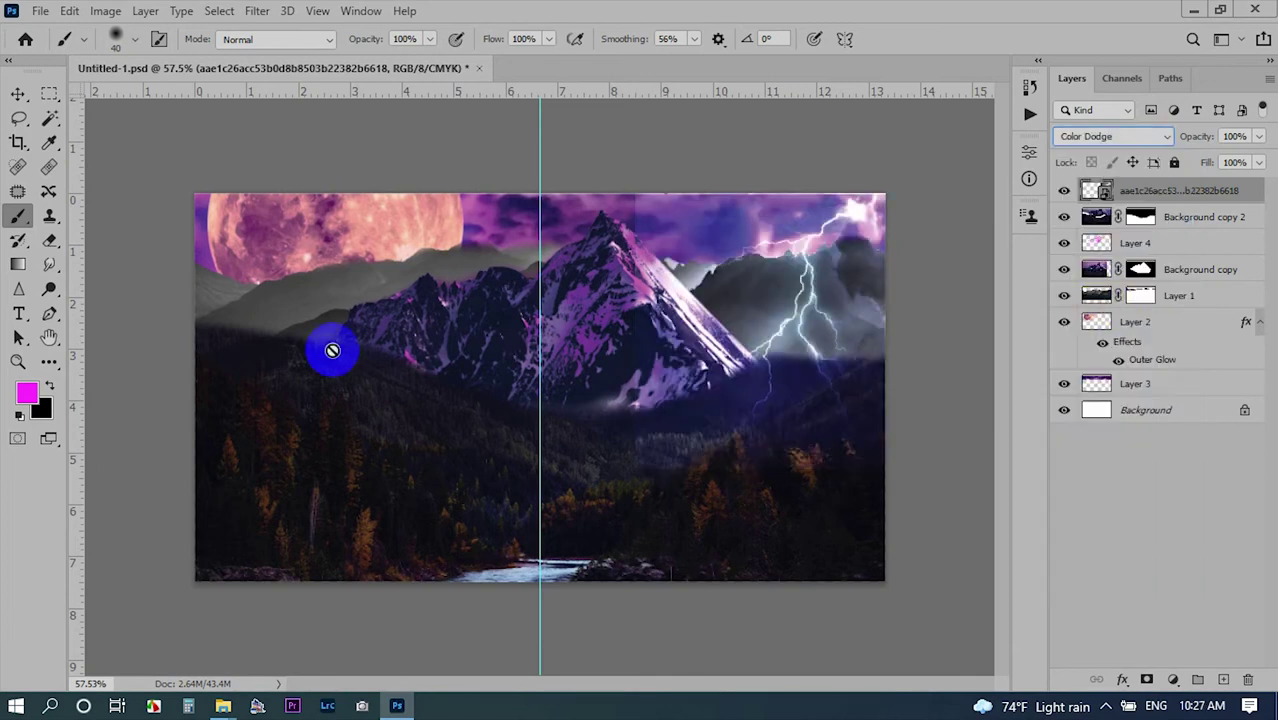
scroll(614, 283, "up", 3)
left_click_drag(604, 180, 442, 357)
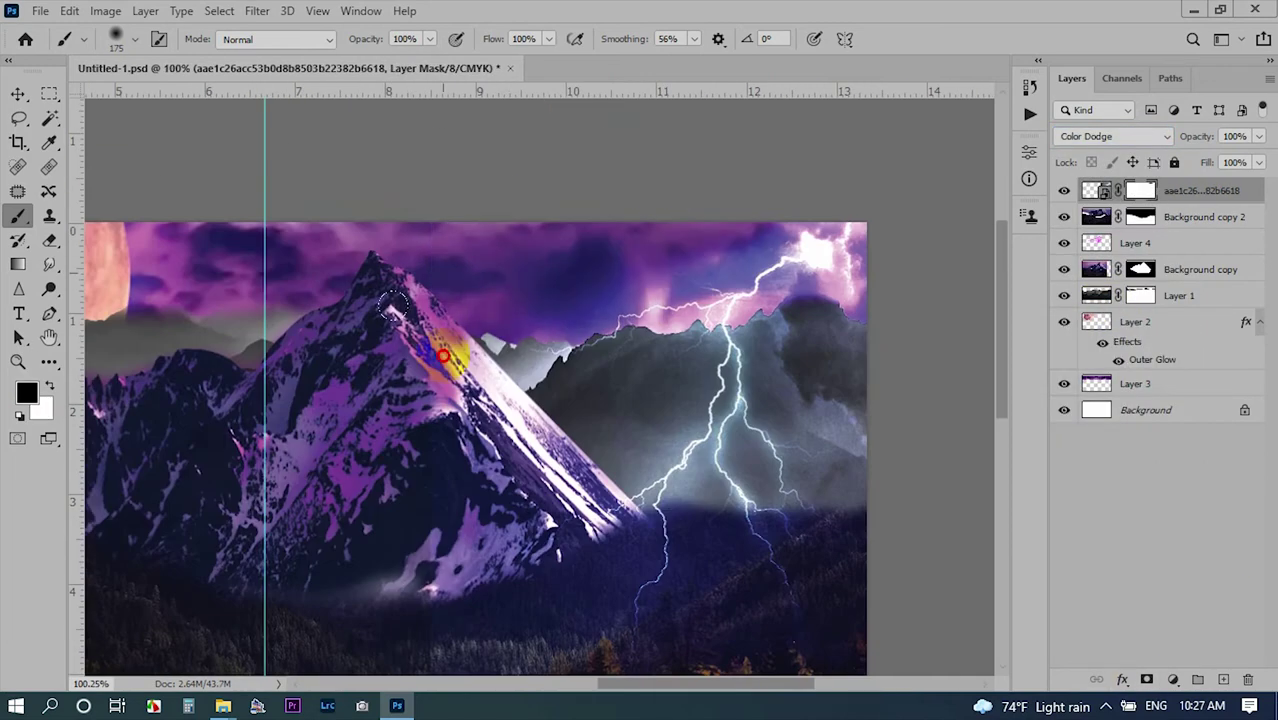
scroll(421, 314, "down", 3)
scroll(443, 398, "right", 3)
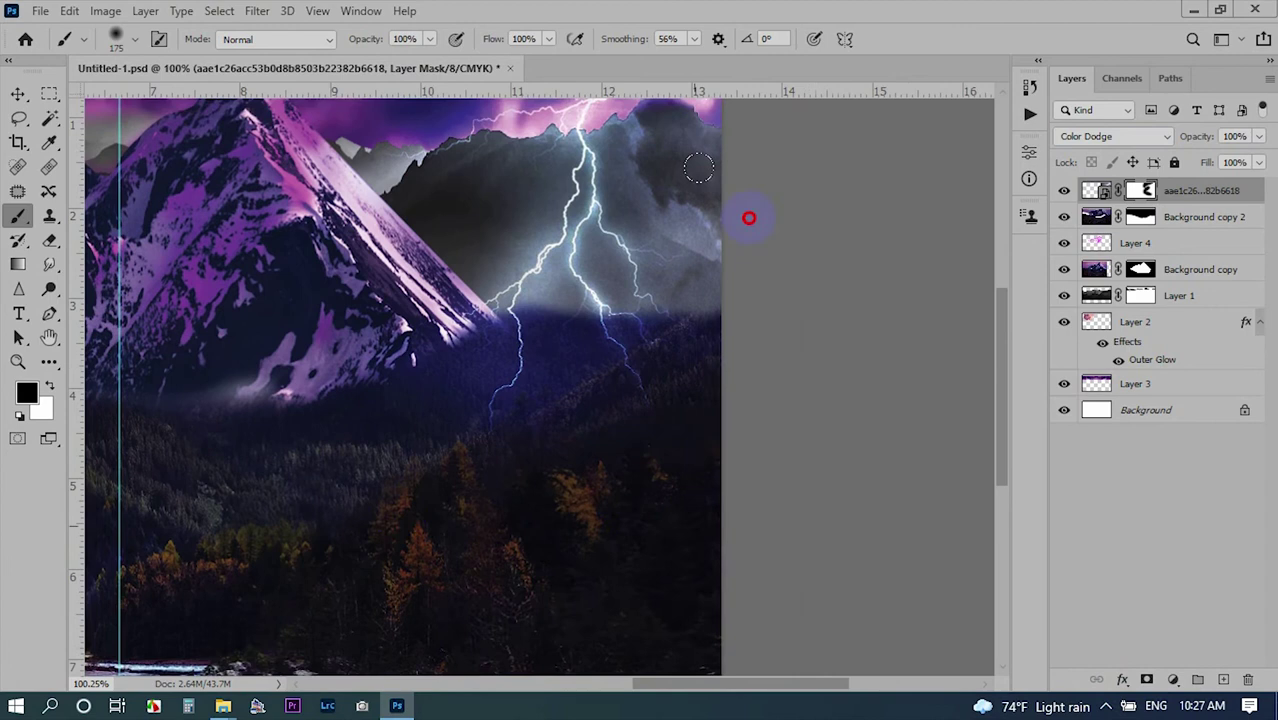
scroll(747, 214, "up", 2)
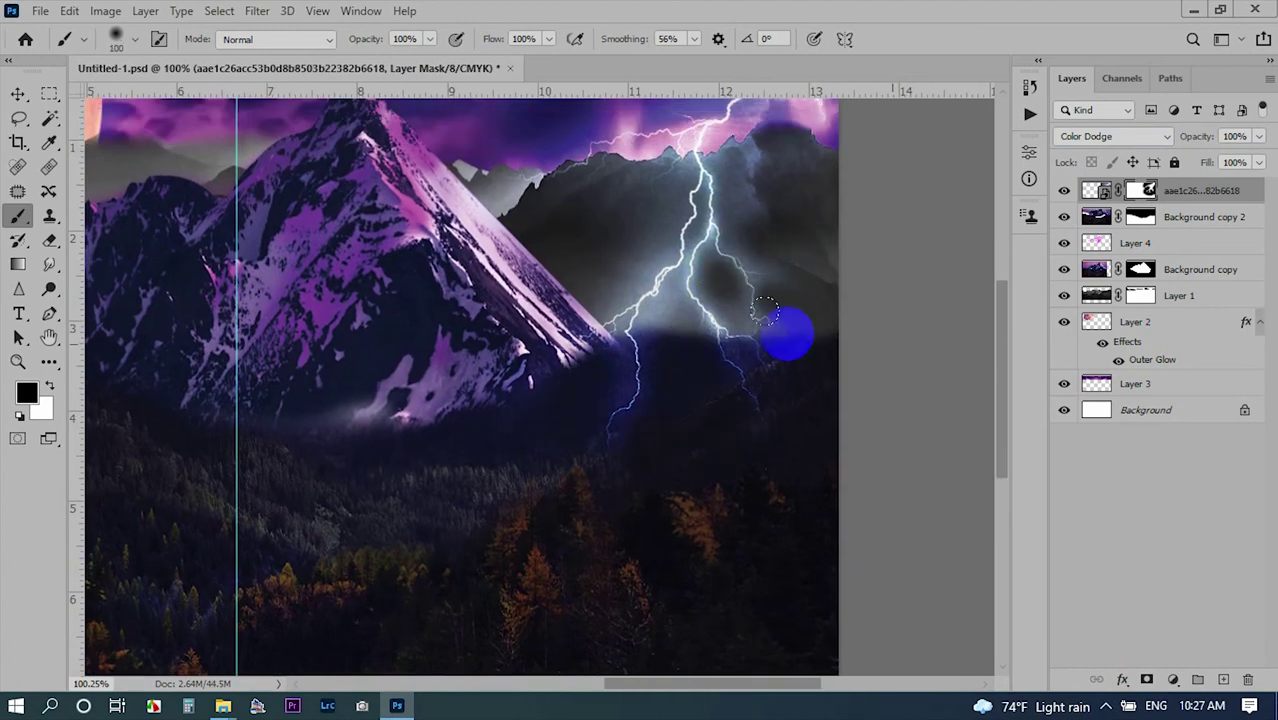
scroll(563, 328, "down", 4)
scroll(765, 251, "up", 2)
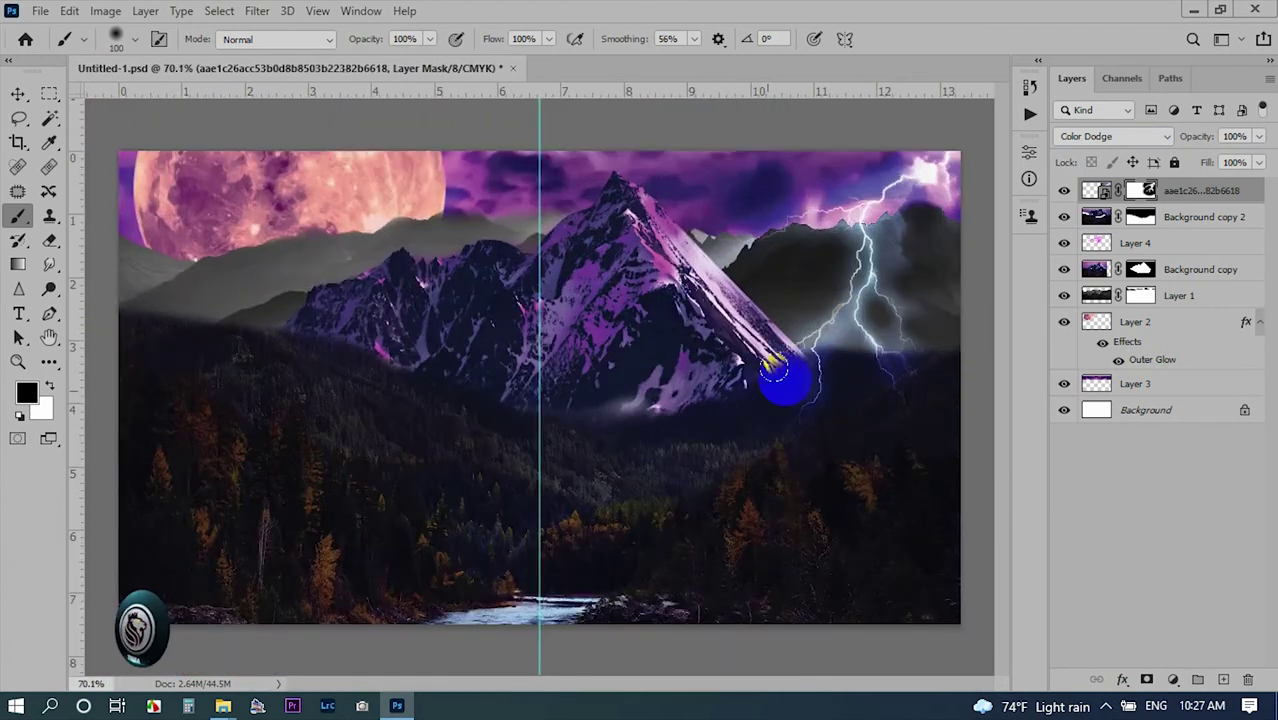
scroll(760, 410, "down", 3)
scroll(700, 456, "up", 1)
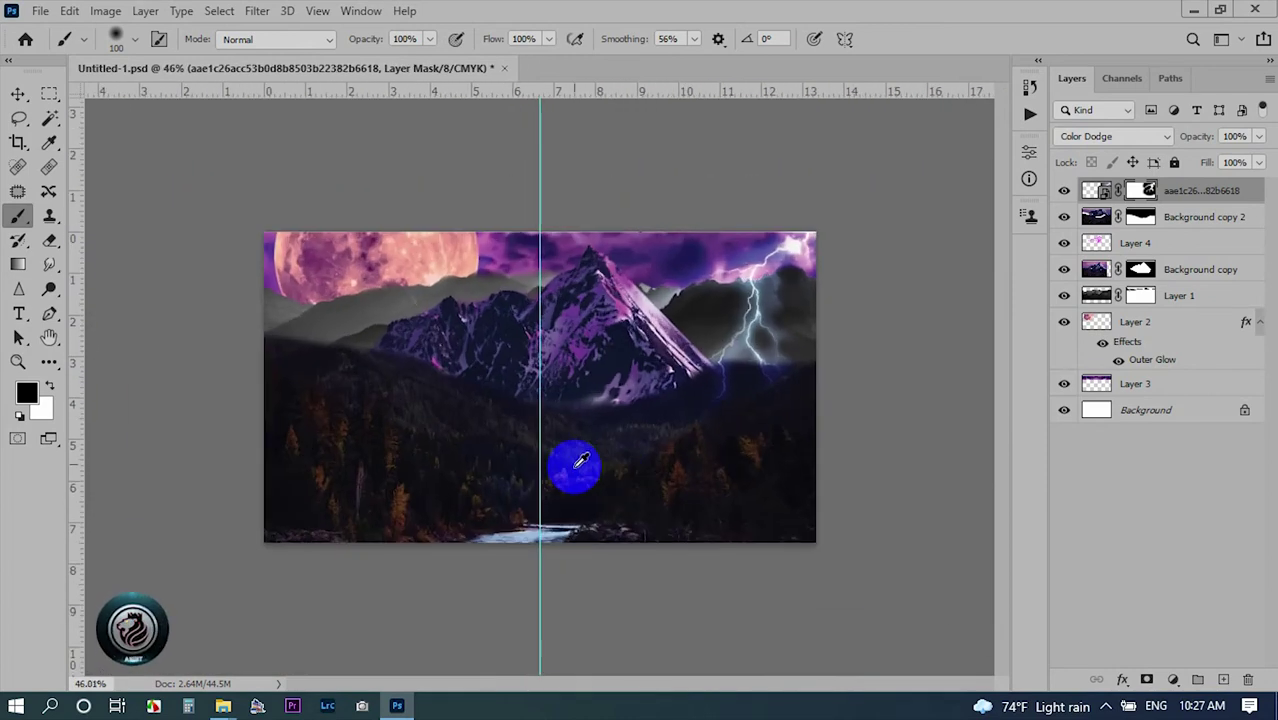
Place the cliff-hiker photo into the composite and flip it horizontally.
left_click(223, 705)
left_click(100, 630)
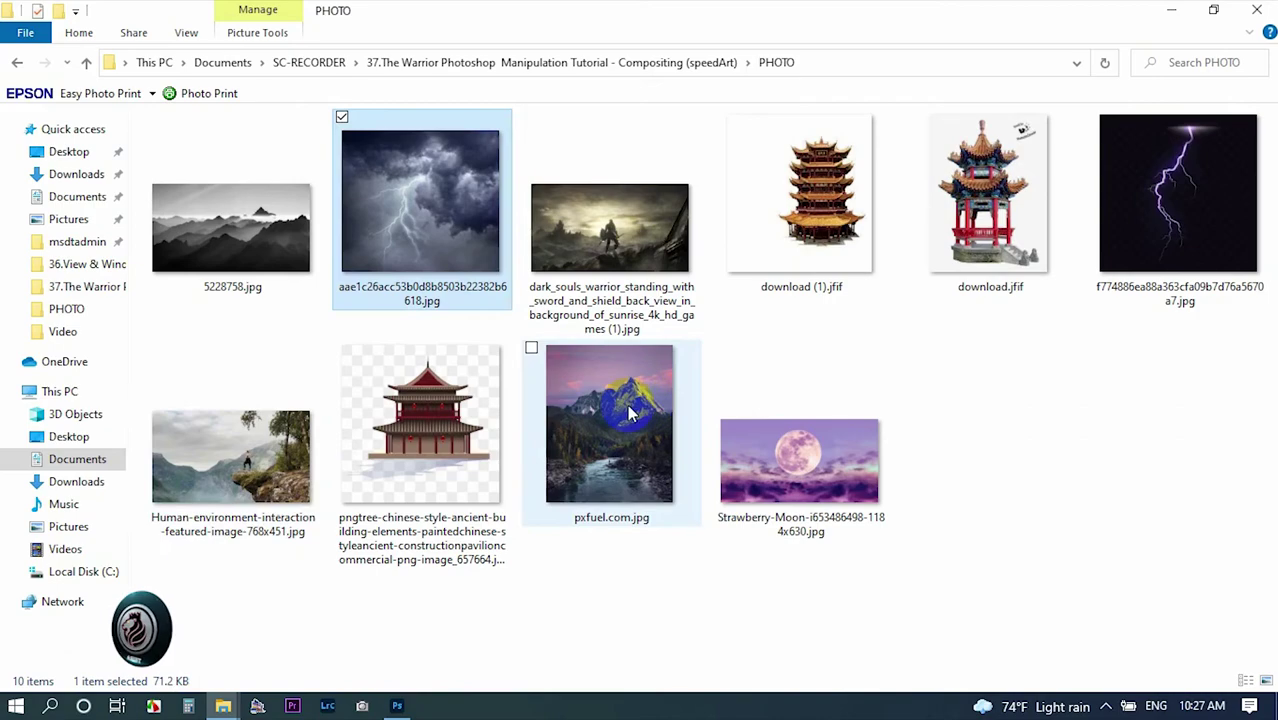
mouse_move(231, 455)
left_mouse_down()
mouse_move(422, 690)
mouse_move(490, 400)
left_mouse_up()
right_click(696, 505)
Flip the hiker photo horizontally, enlarge it to about 143%, and place it at the left.
left_click(670, 254)
left_click_drag(598, 413, 490, 413)
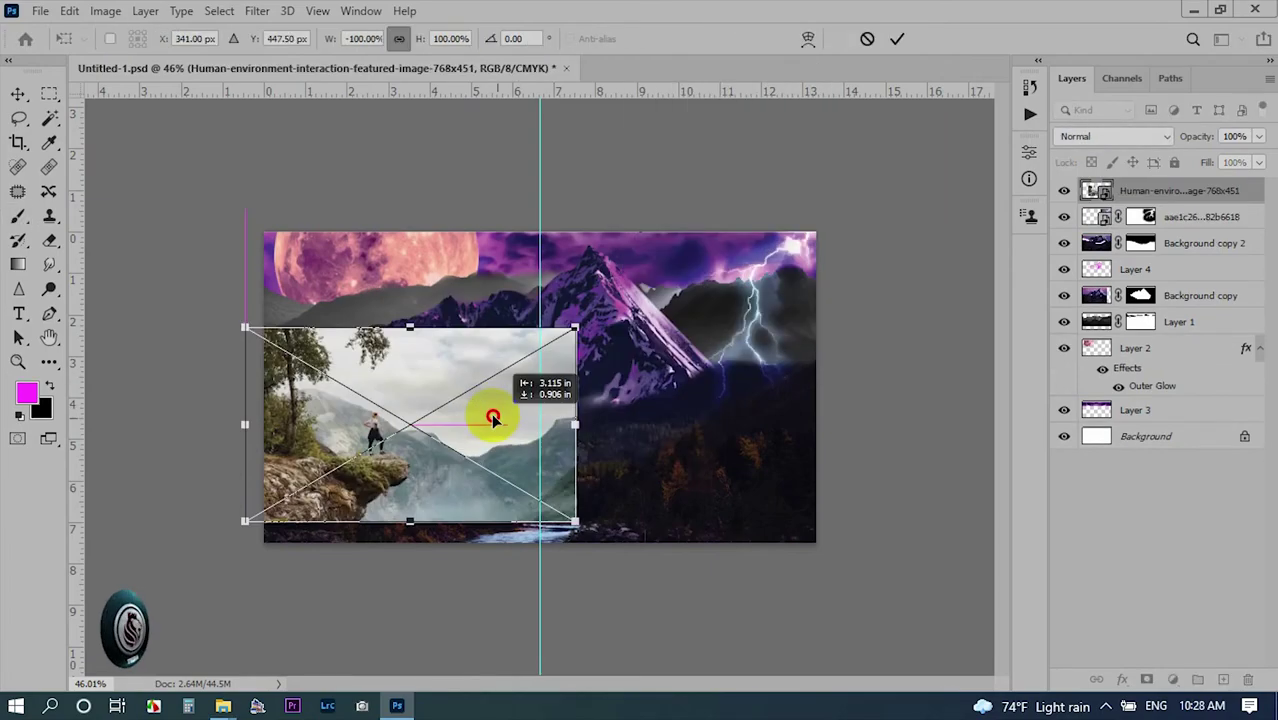
left_click_drag(594, 348, 707, 185)
left_click_drag(570, 351, 516, 357)
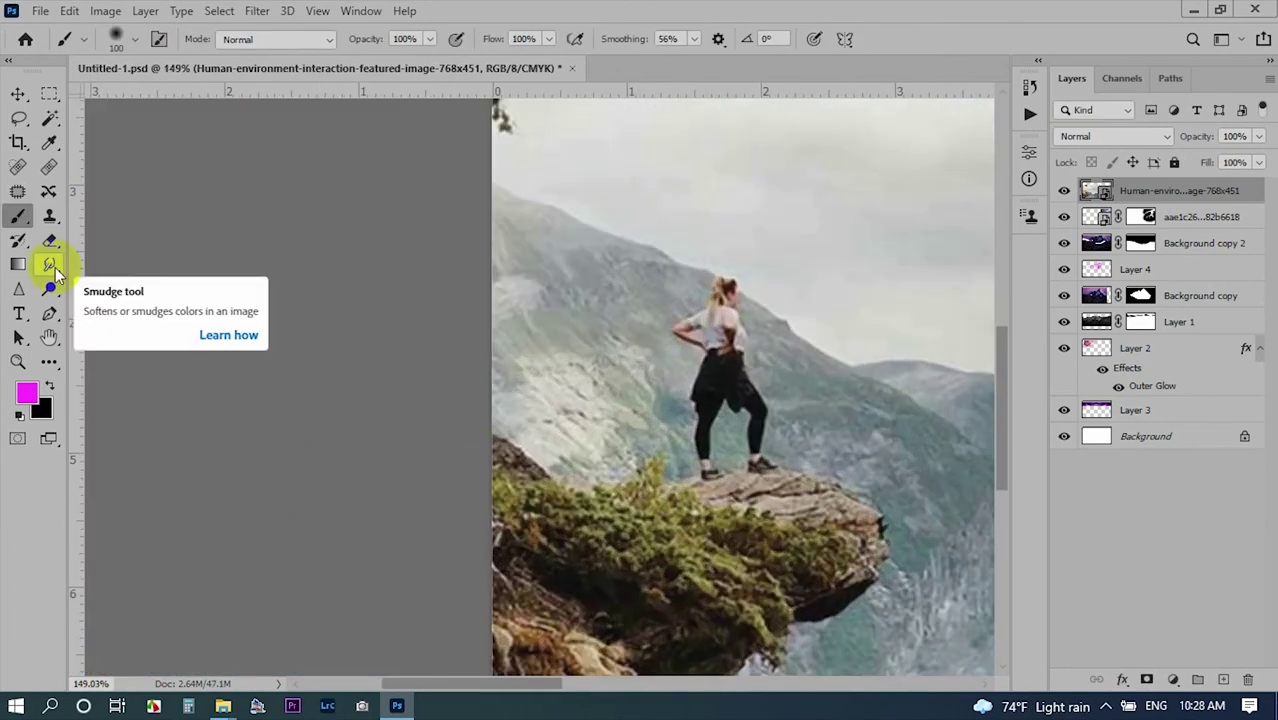
left_click(50, 117)
Rasterize the placed hiker photo so its pixels can be edited directly.
key("ctrl+0")
left_click(371, 280)
key("Delete")
key("Return")
right_click(1180, 190)
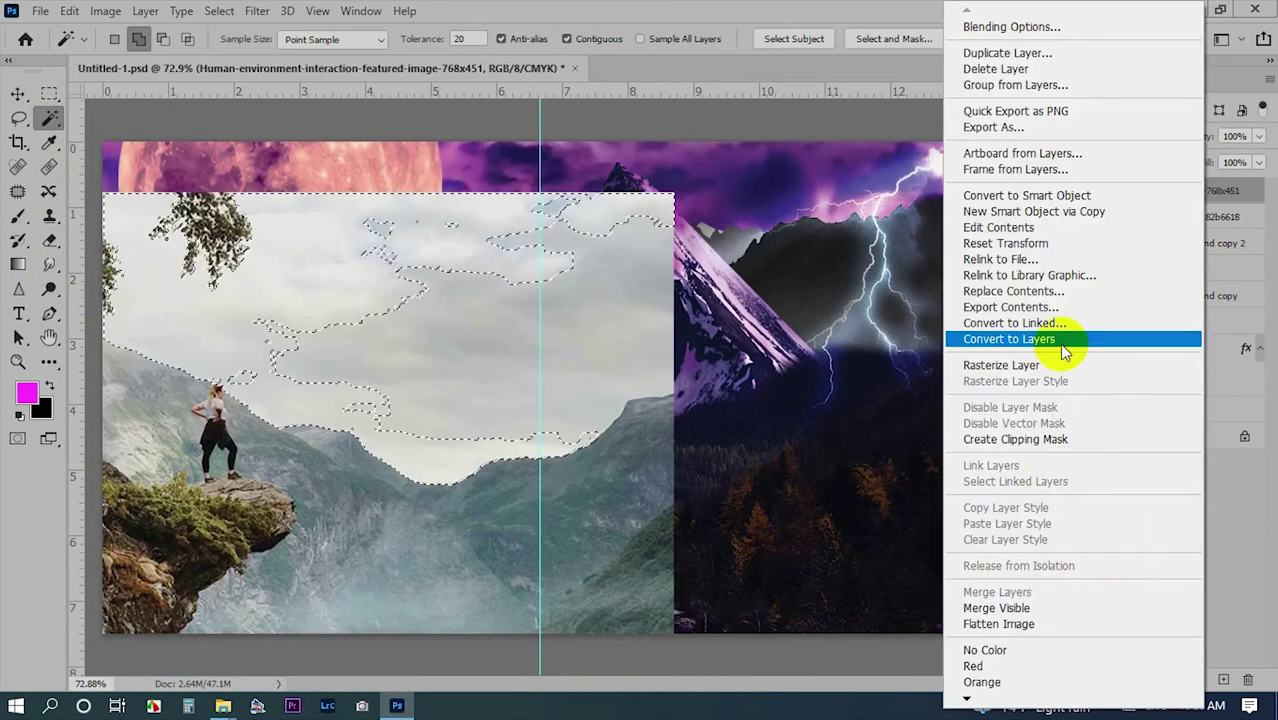
left_click(996, 340)
scroll(278, 450, "up", 3)
scroll(456, 528, "down", 1)
Darken the photo with Levels: black input 27, gamma 0.61, white input 208.
key("ctrl+l")
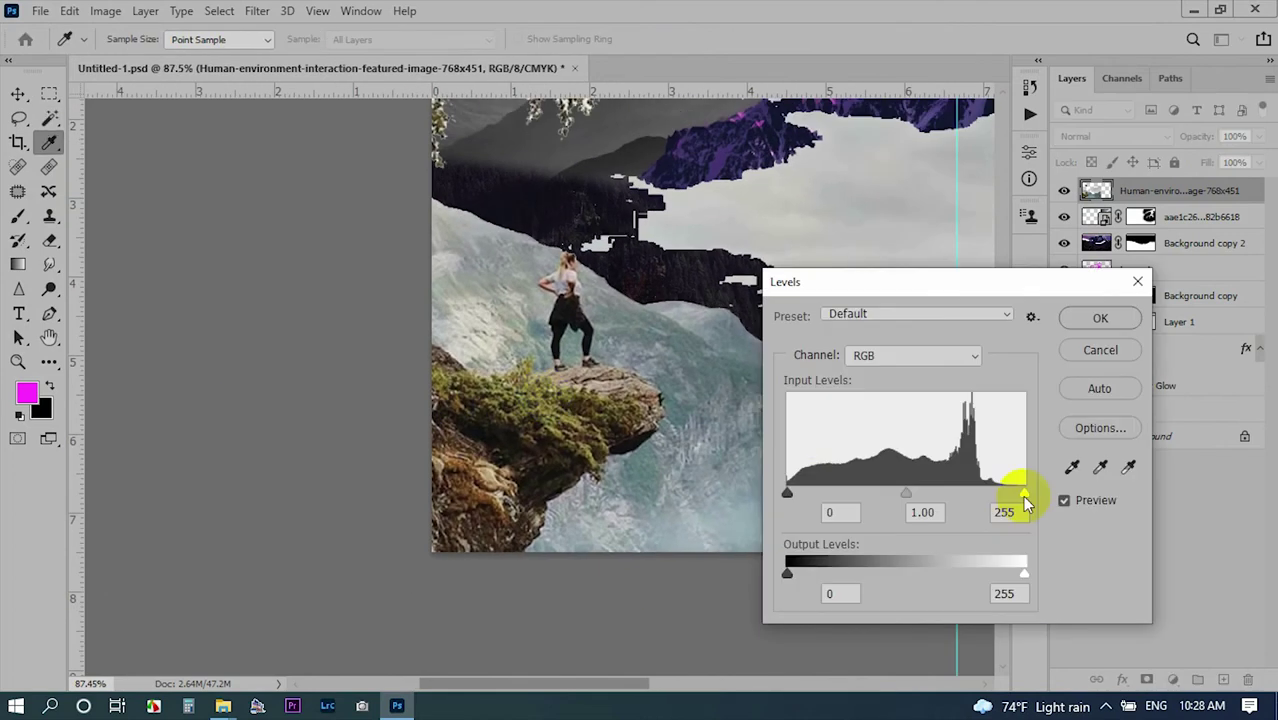
left_click_drag(1022, 492, 980, 492)
left_click_drag(789, 491, 812, 492)
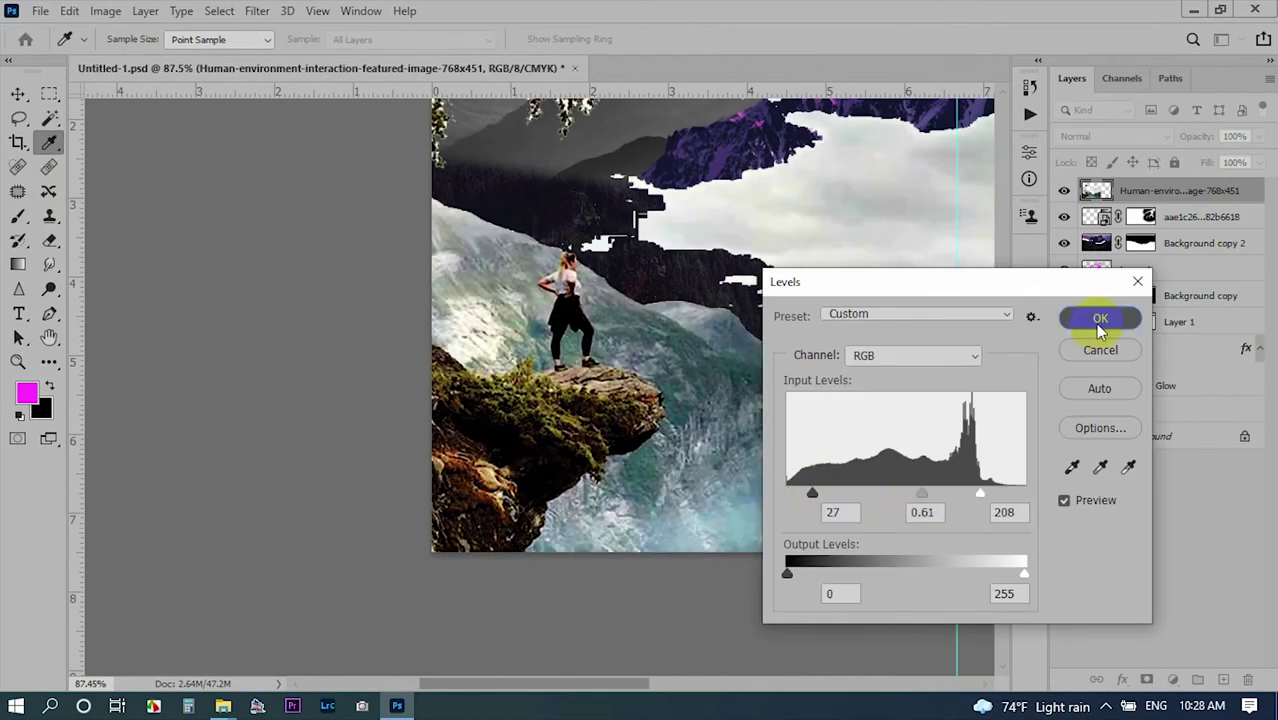
left_click(1100, 317)
Add contrast to the photo with a two-point Curves adjustment.
key("ctrl+m")
left_click_drag(549, 300, 502, 322)
left_click_drag(595, 233, 608, 217)
left_click_drag(884, 75, 1084, 365)
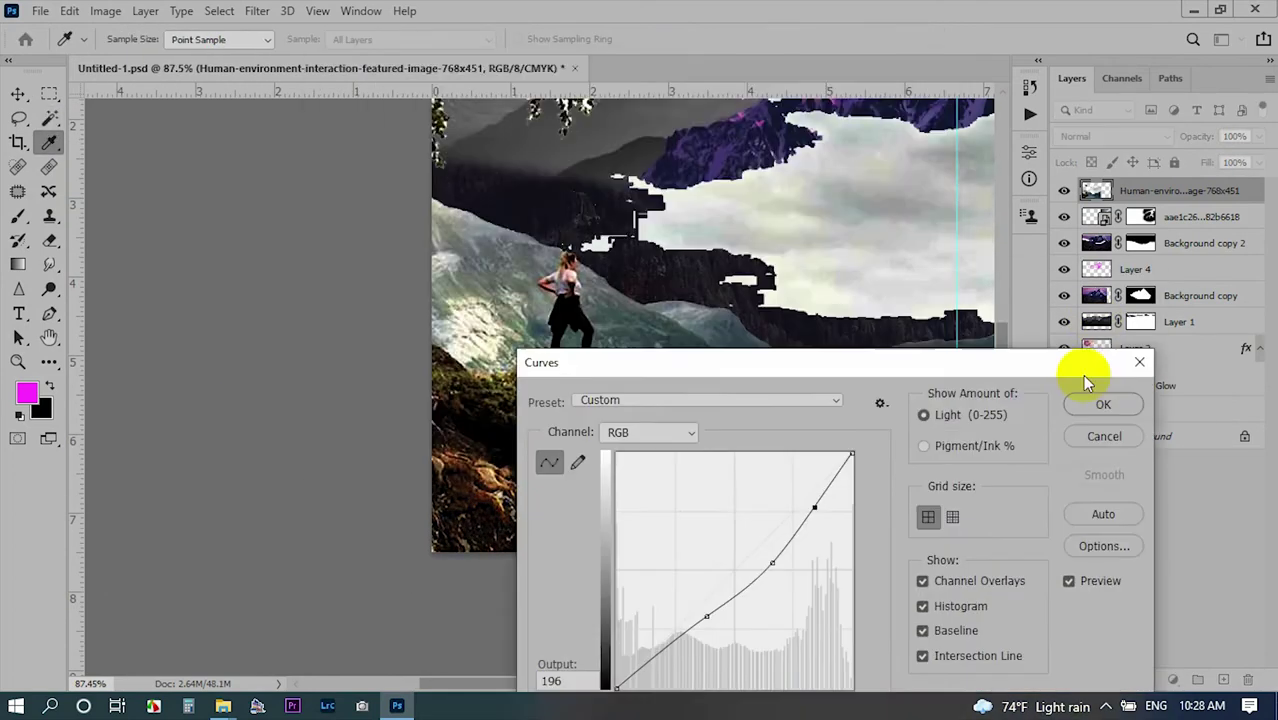
left_click(1101, 402)
Trace the top edge of the mossy cliff with the Pen tool.
key("w")
right_click(49, 313)
scroll(400, 330, "up", 3)
left_click(180, 312)
left_click(369, 290)
left_click(497, 388)
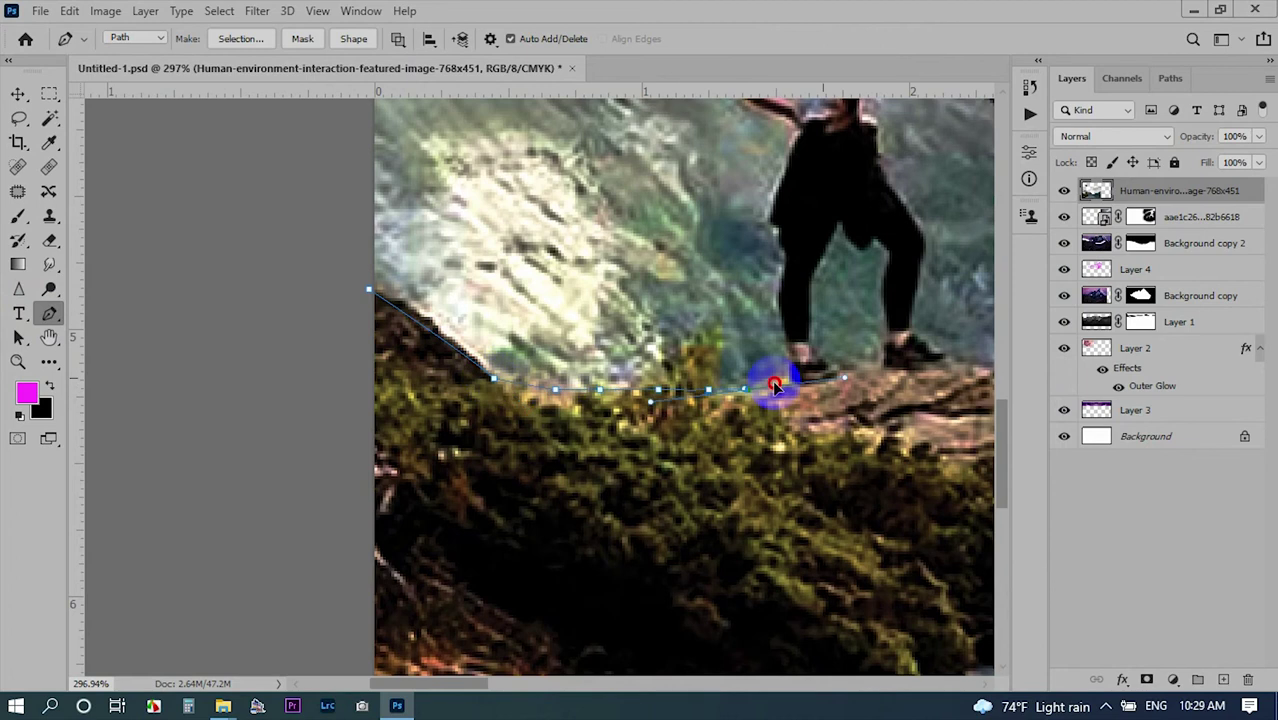
left_click_drag(776, 387, 264, 404)
Finish the cliff path and convert the traced area into its own layer, Layer 5.
scroll(447, 538, "down", 3)
left_click_drag(651, 405, 633, 484)
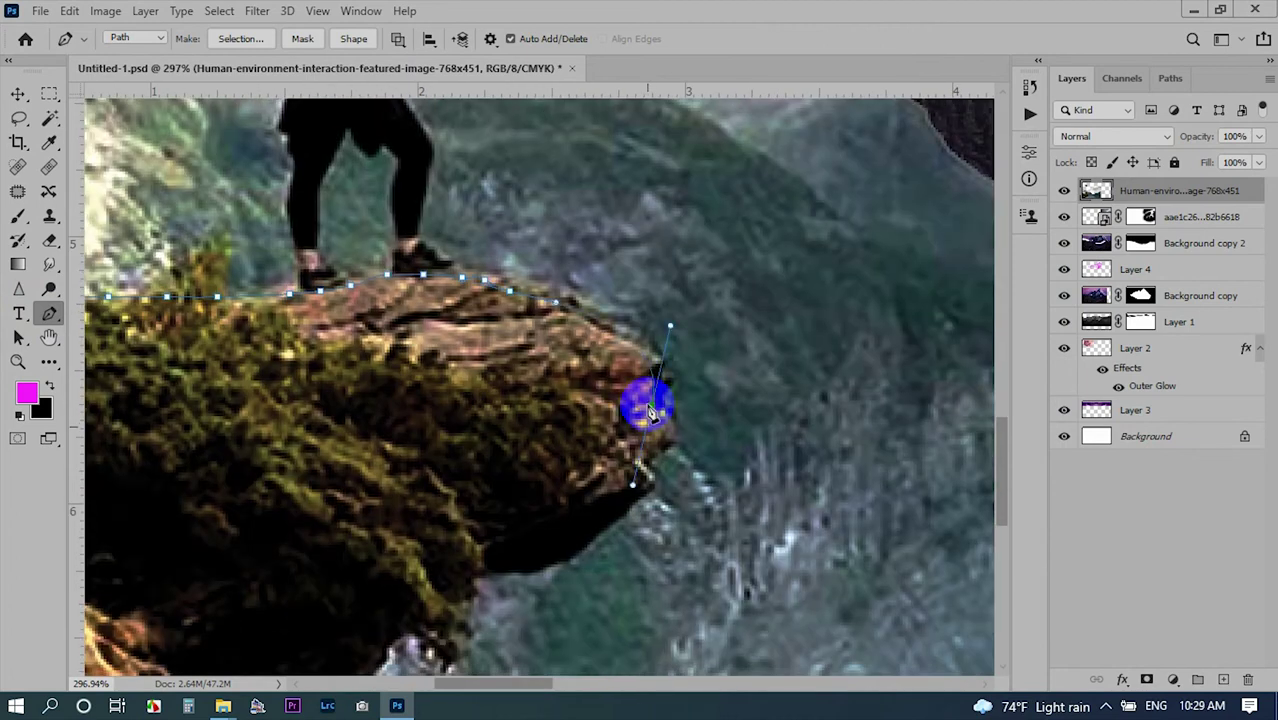
scroll(667, 422, "down", 3)
scroll(585, 350, "left", 2)
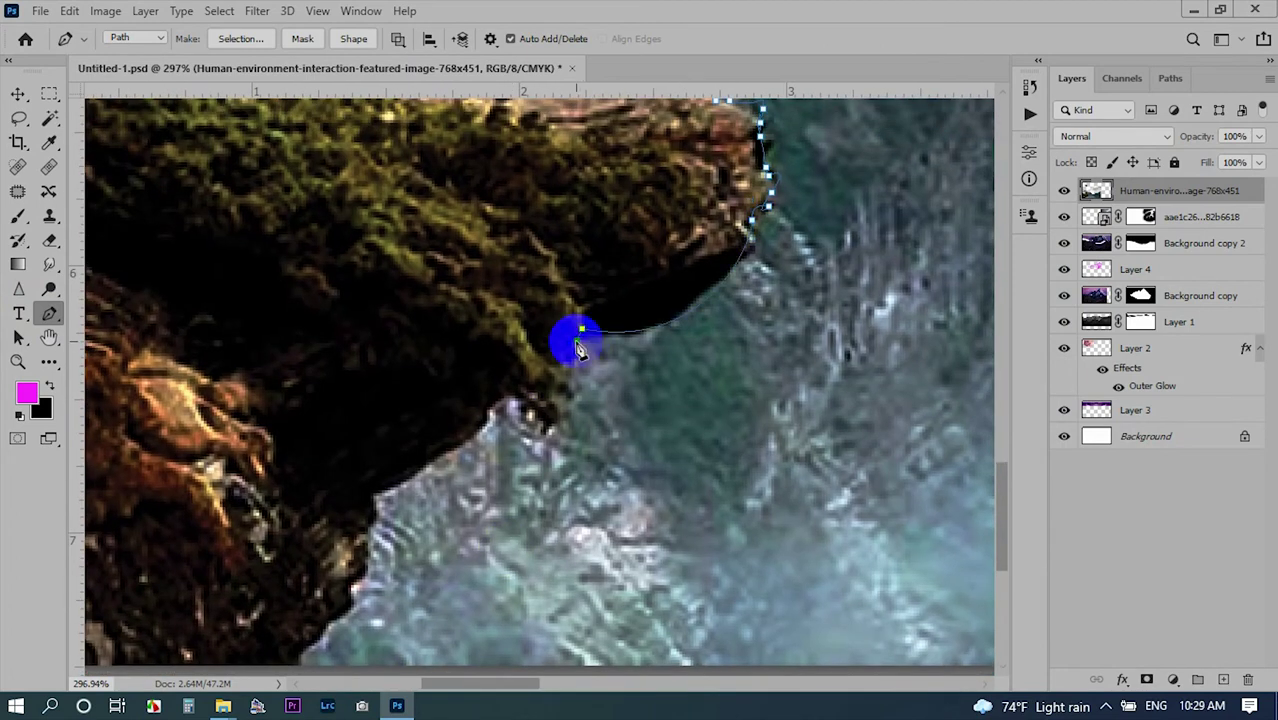
scroll(483, 420, "down", 2)
scroll(599, 314, "down", 5)
scroll(693, 305, "down", 2)
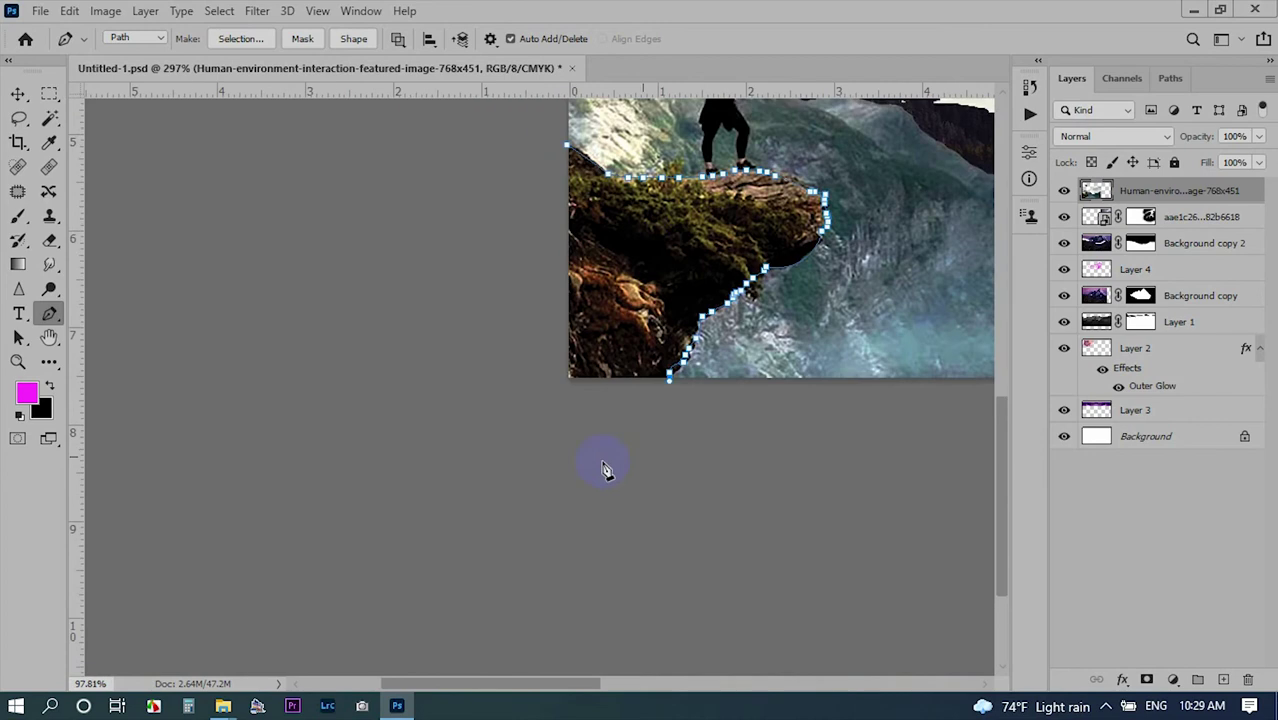
right_click(655, 290)
left_click(690, 422)
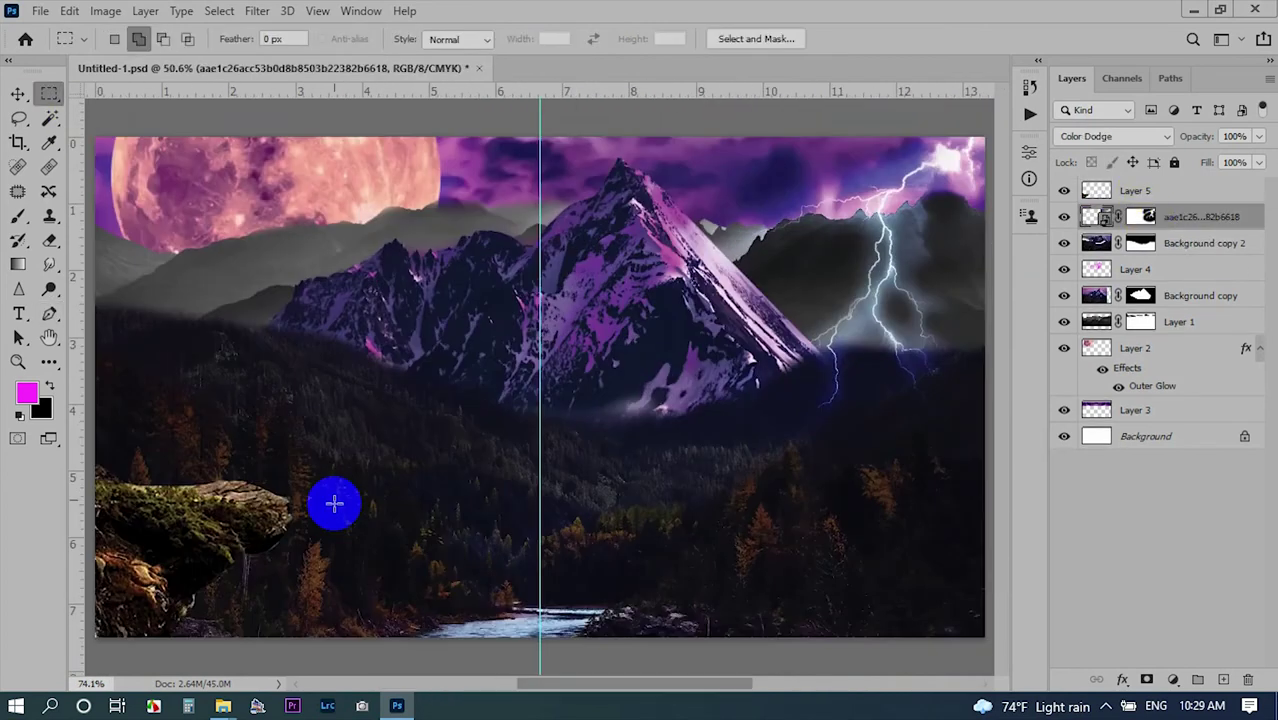
Select Layer 5, clear the freehand selection, then activate Layer 4.
scroll(676, 257, "up", 3)
key("l")
scroll(131, 143, "up", 2)
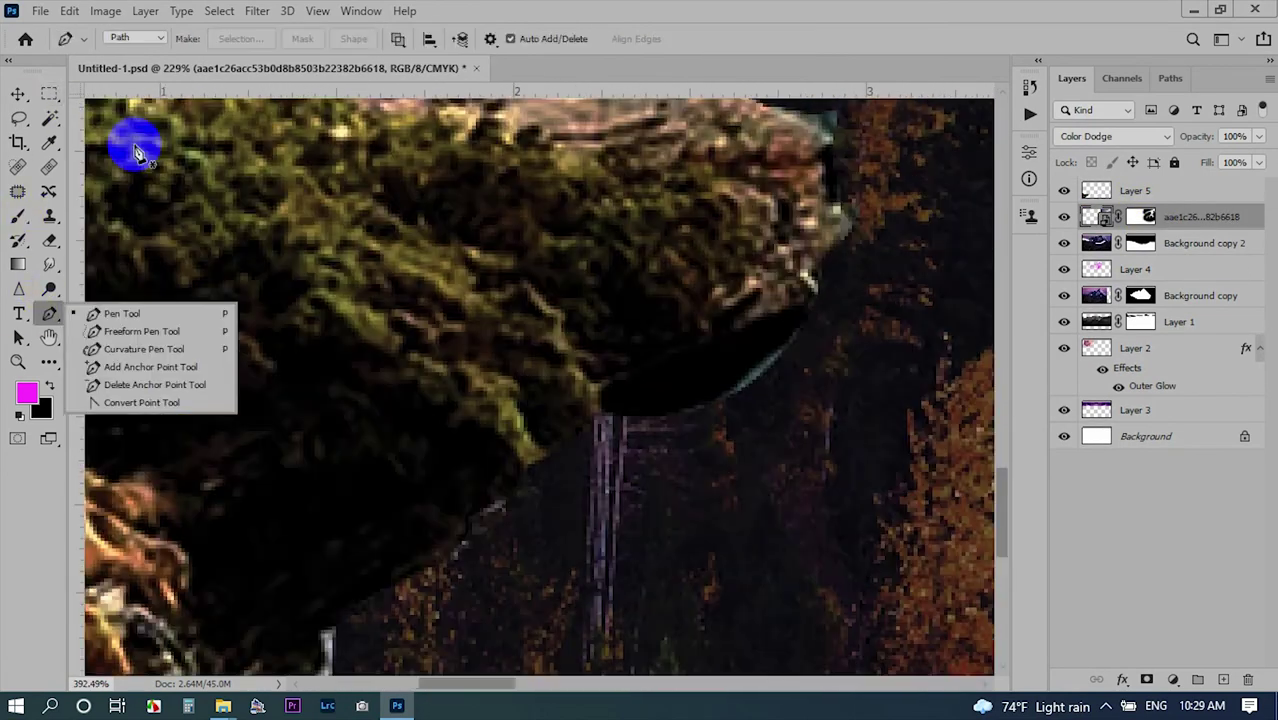
left_click(1100, 190)
left_click(710, 412)
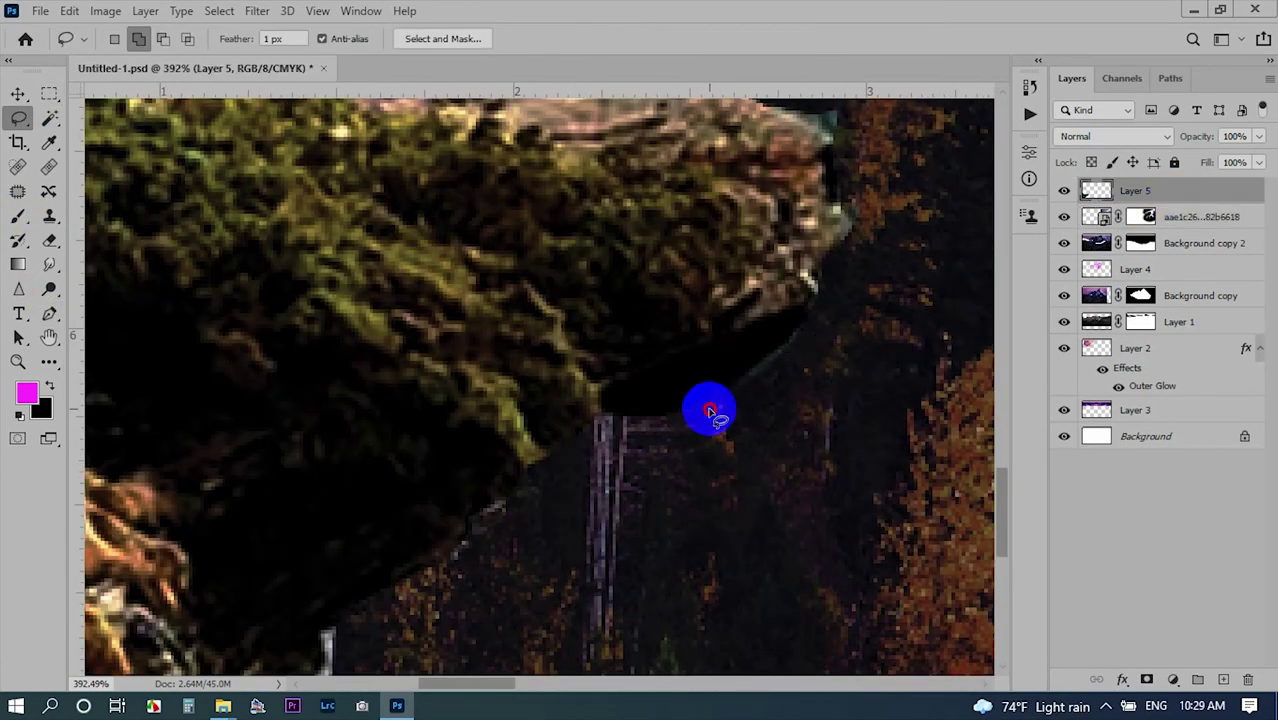
scroll(680, 437, "down", 5)
scroll(680, 437, "up", 3)
left_click(1135, 269)
Move Layer 4 to the top of the layer stack and make Layer 5 active.
key("b")
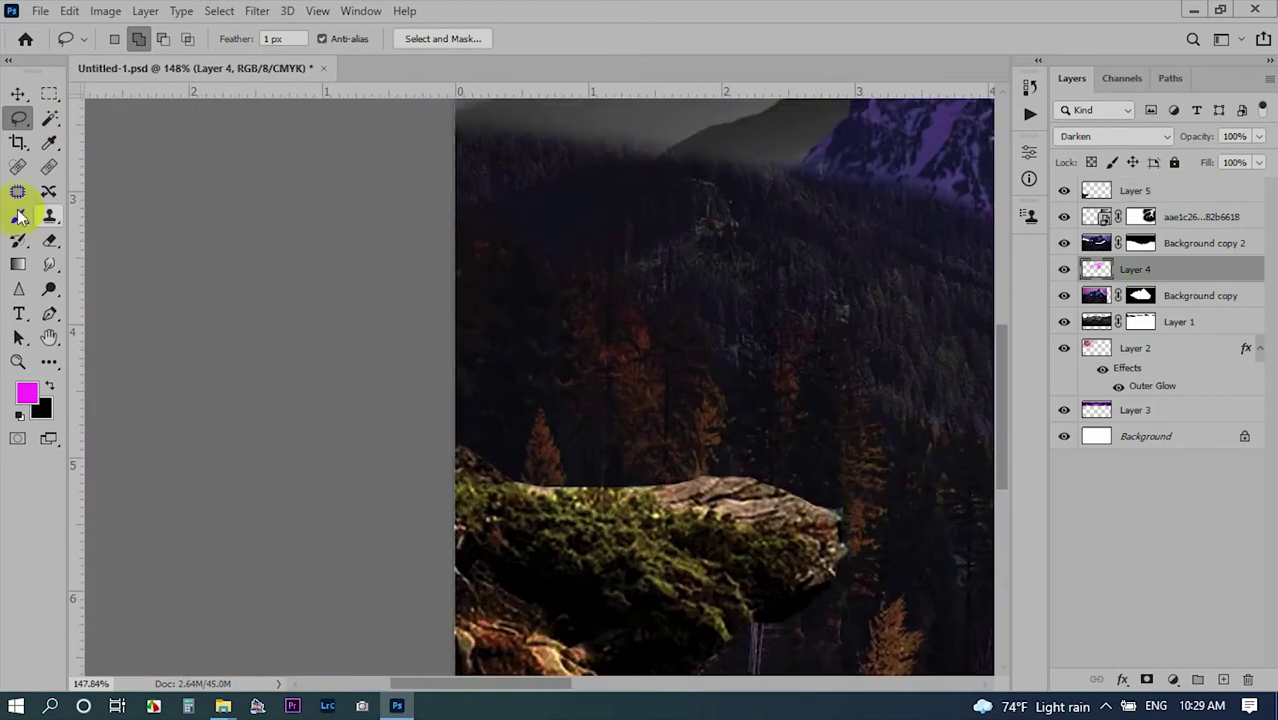
scroll(800, 462, "up", 2)
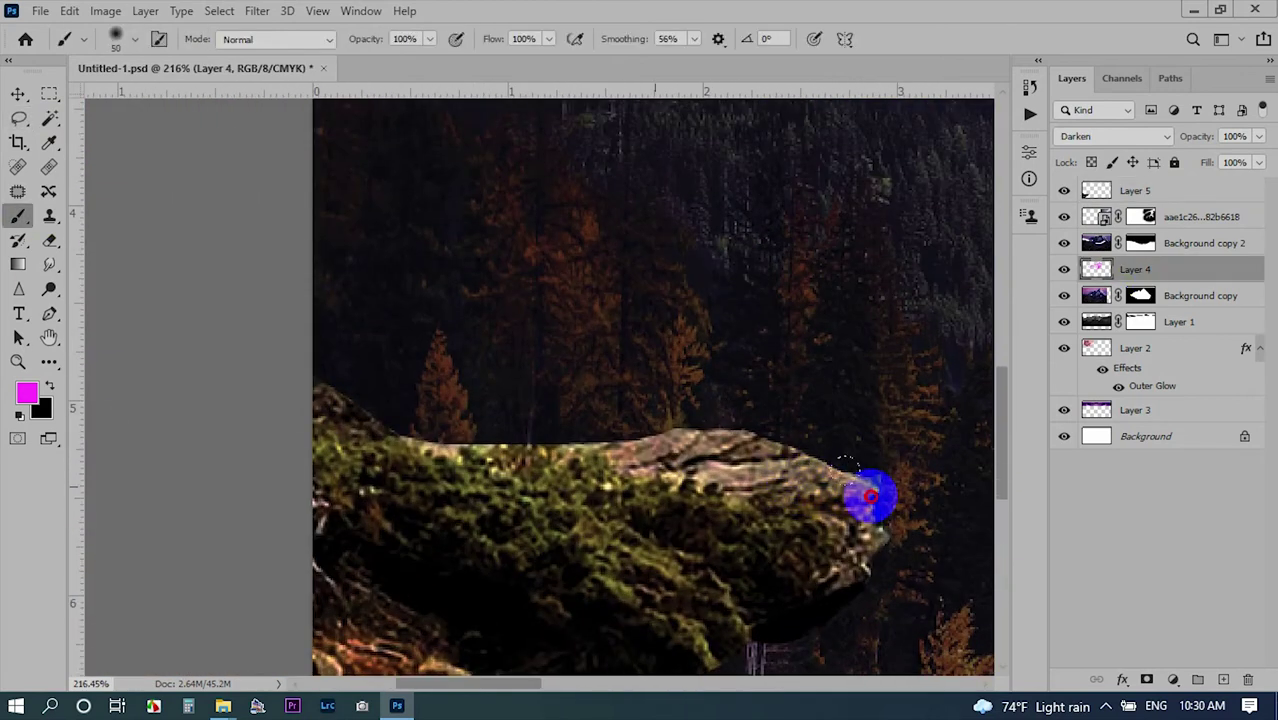
scroll(458, 460, "down", 2)
scroll(600, 505, "down", 2)
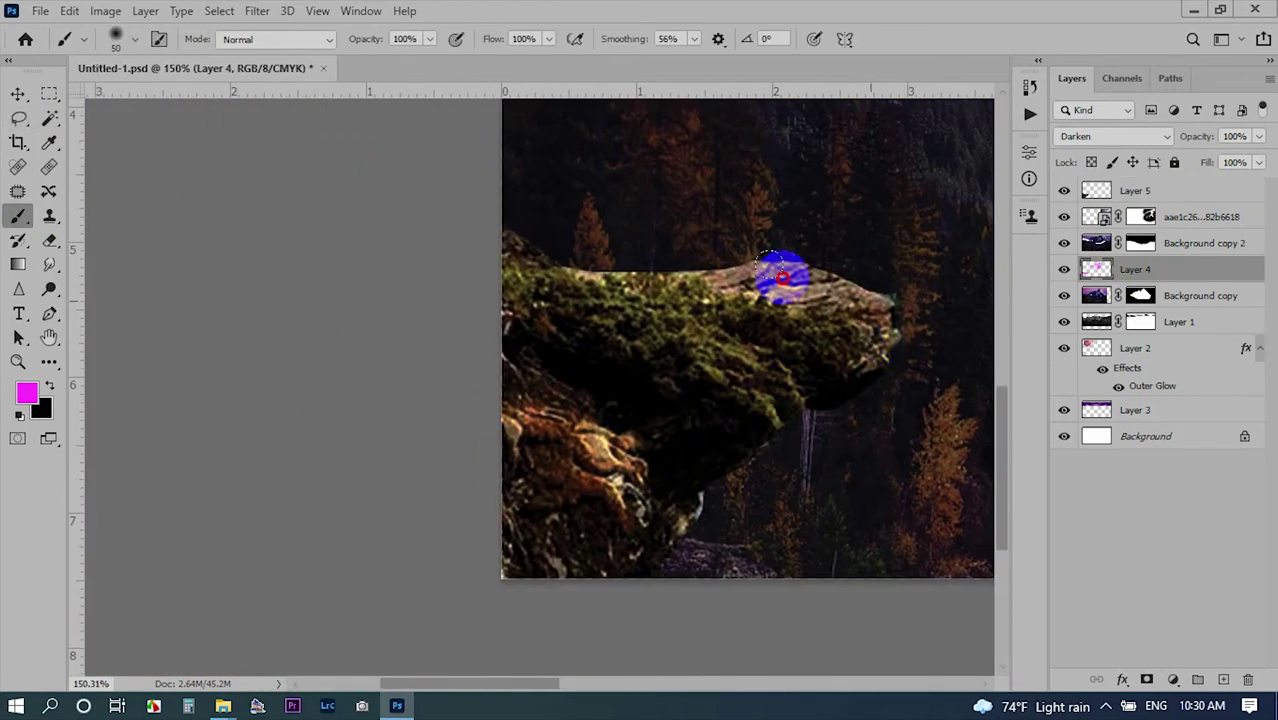
scroll(782, 278, "up", 2)
left_click(1135, 190)
left_click_drag(1135, 269, 1164, 180)
left_click(1125, 217)
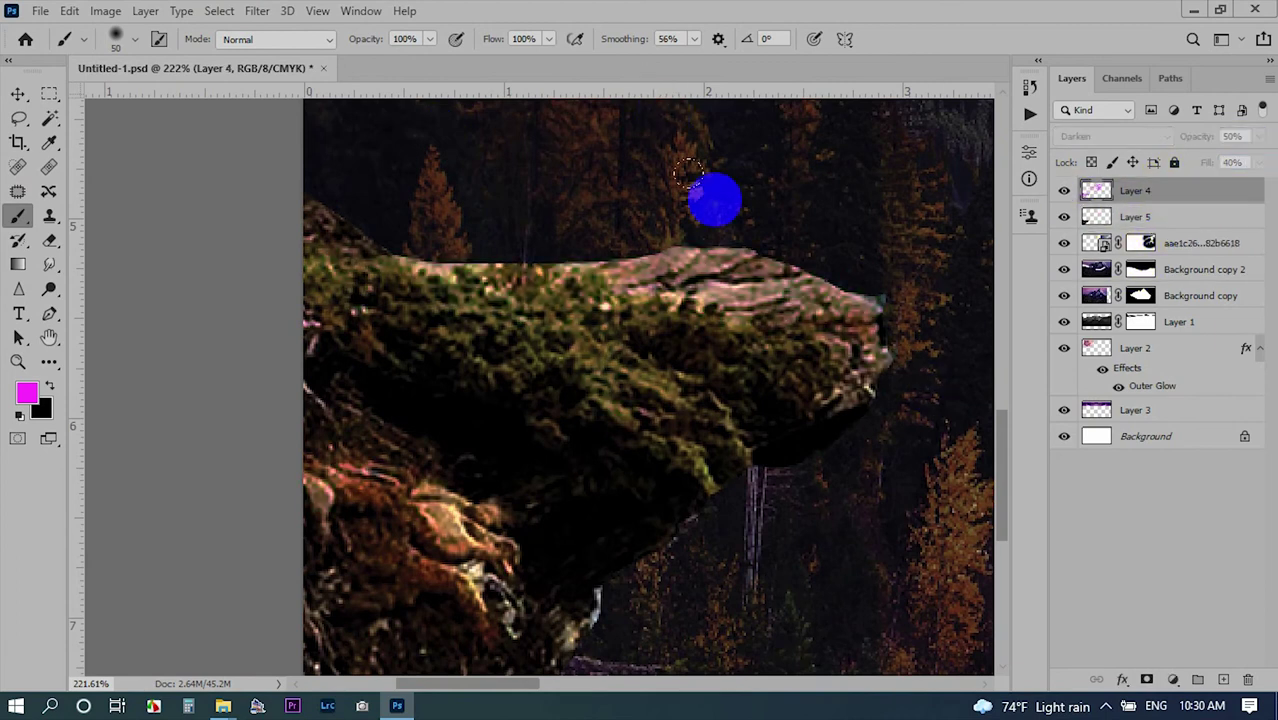
Enlarge the mossy rock with Free Transform and set it in the lower left.
key("l")
scroll(765, 222, "up", 2)
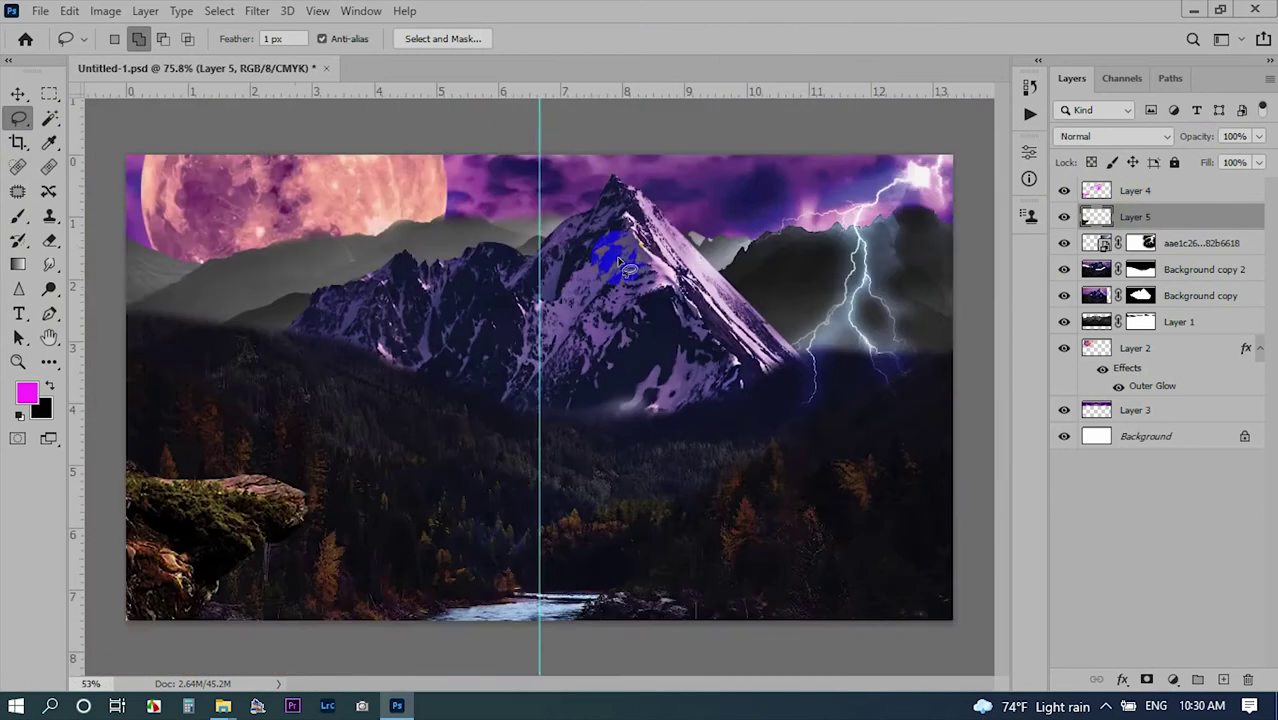
key("alt+bracketleft")
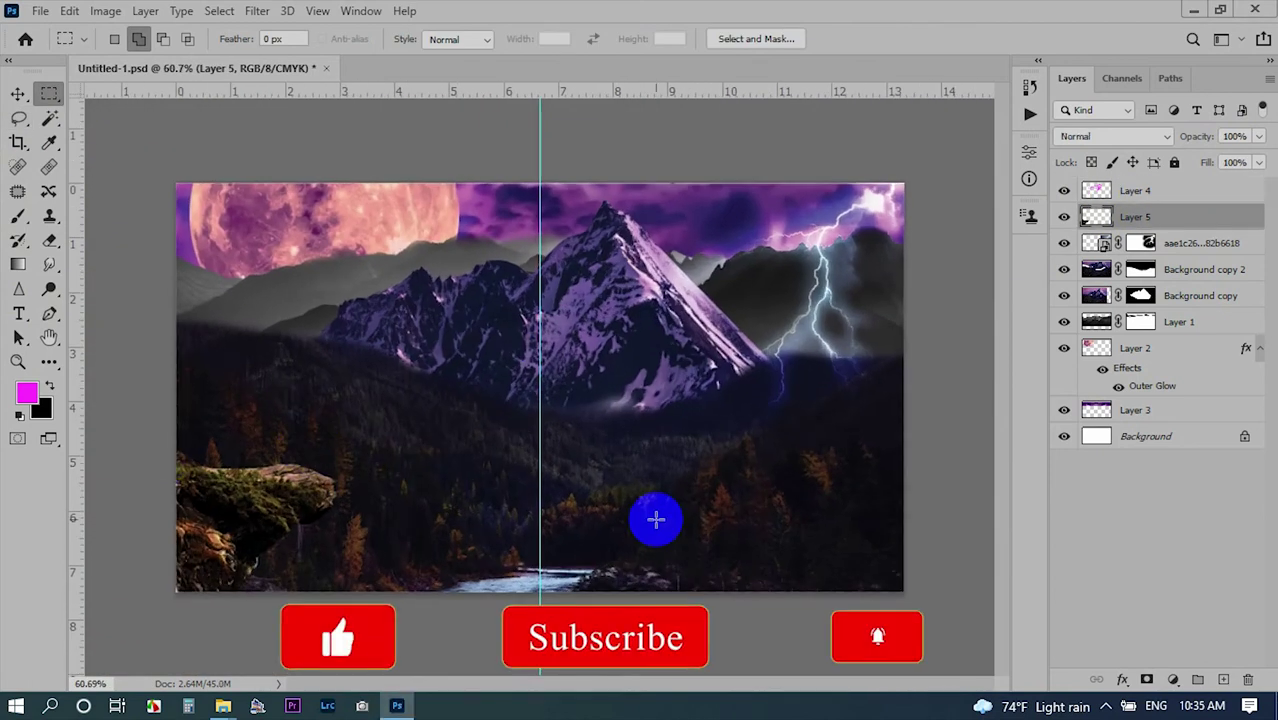
key("ctrl+t")
mouse_move(379, 422)
left_mouse_down()
mouse_move(345, 470)
mouse_move(438, 458)
mouse_move(485, 414)
left_mouse_up()
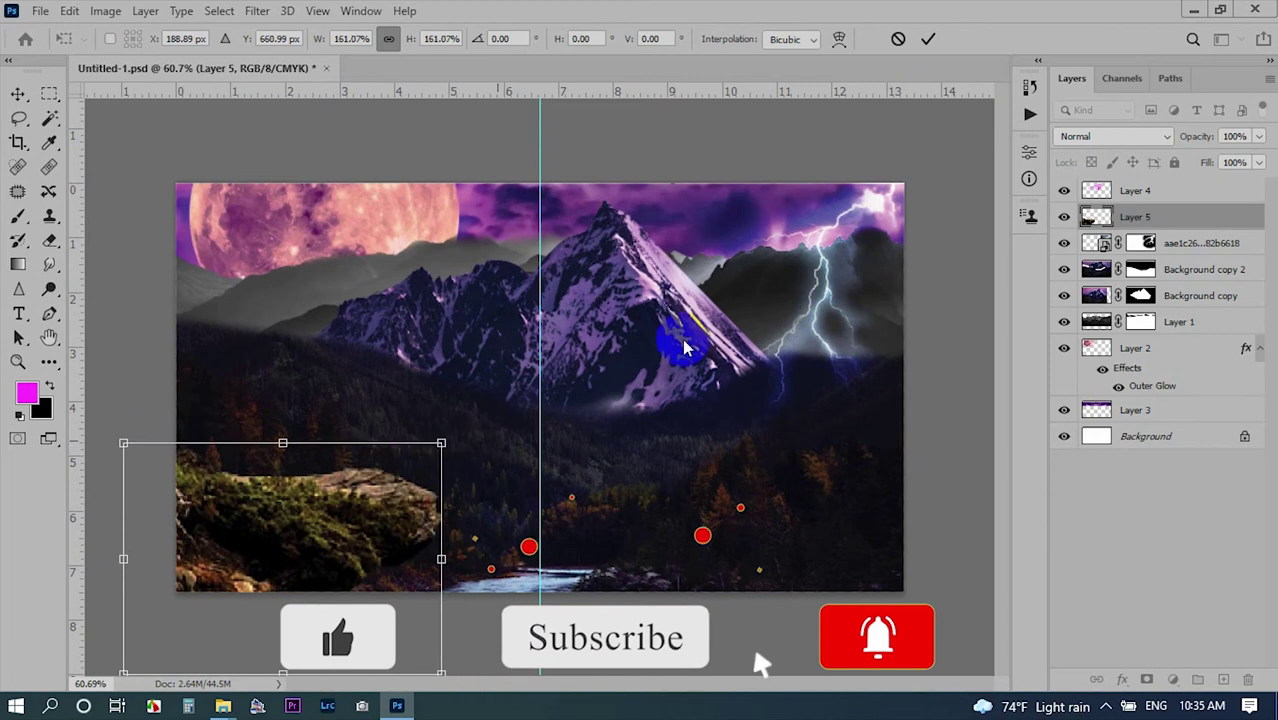
key("Return")
Fit the landscape on screen, try enlarging the rock further, then cancel the resize.
key("ctrl+0")
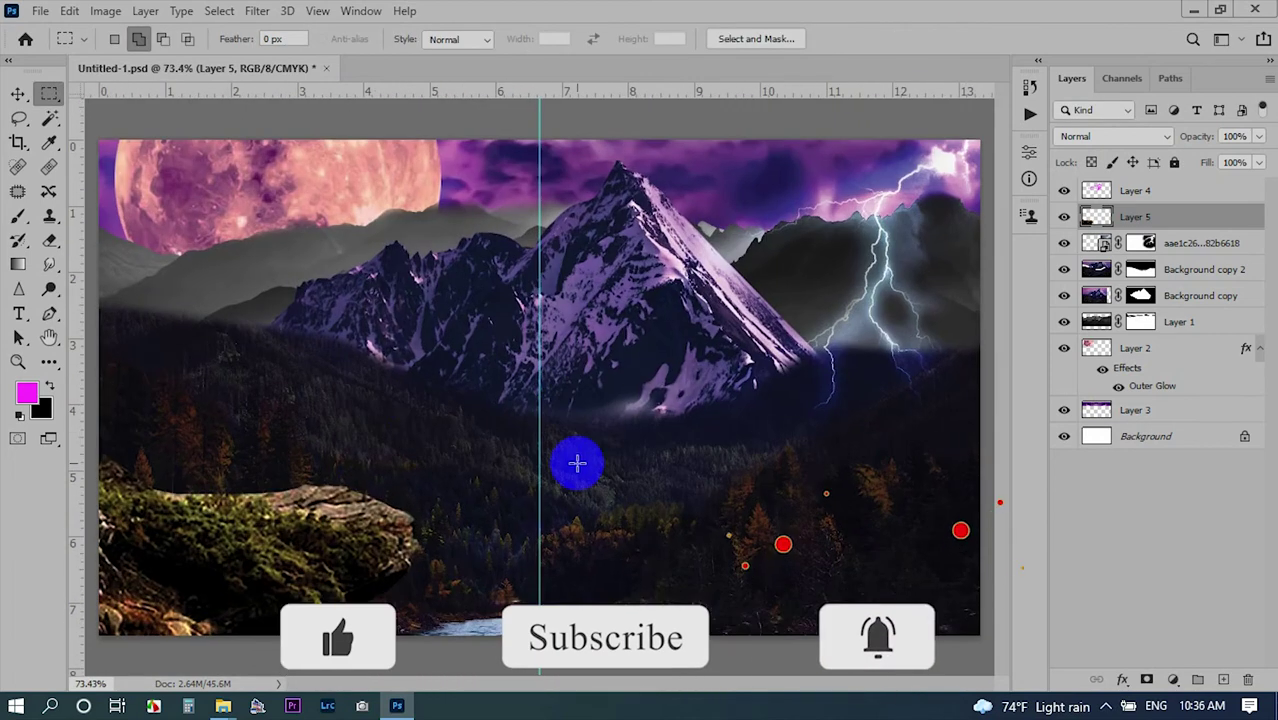
key("c")
key("ctrl+t")
left_click_drag(422, 451, 472, 427)
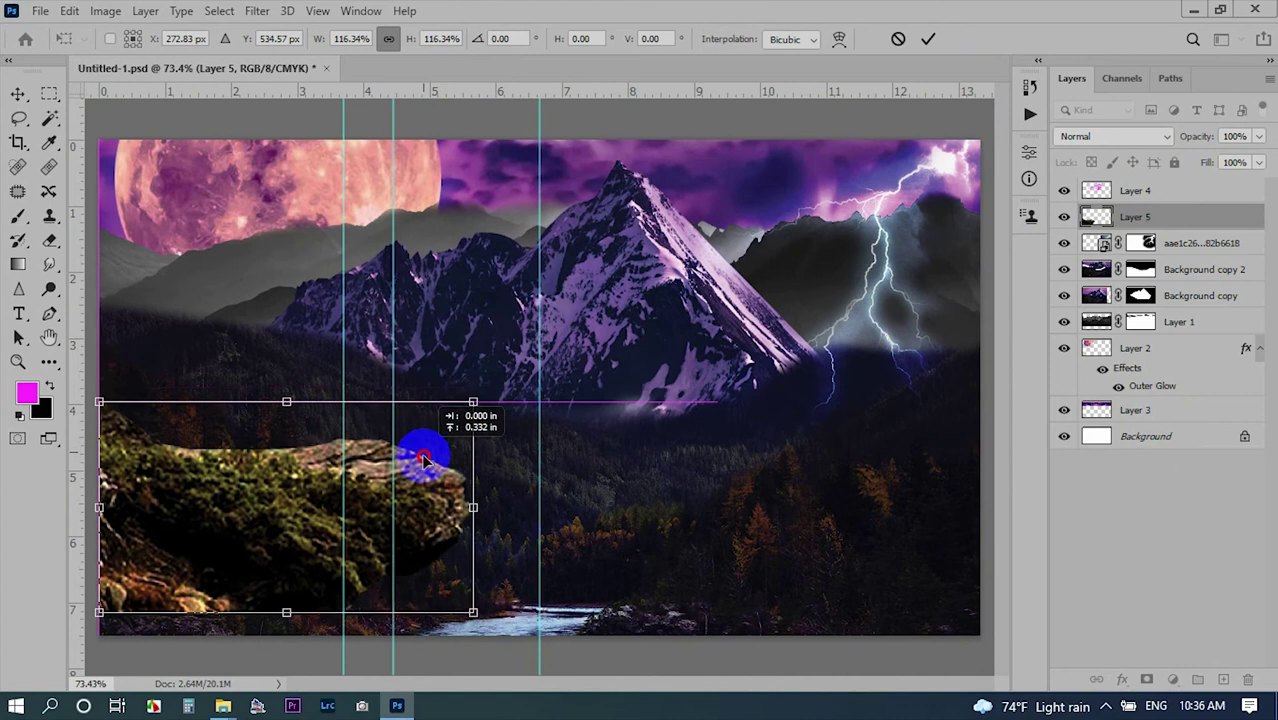
left_click_drag(478, 432, 472, 426)
left_click(899, 40)
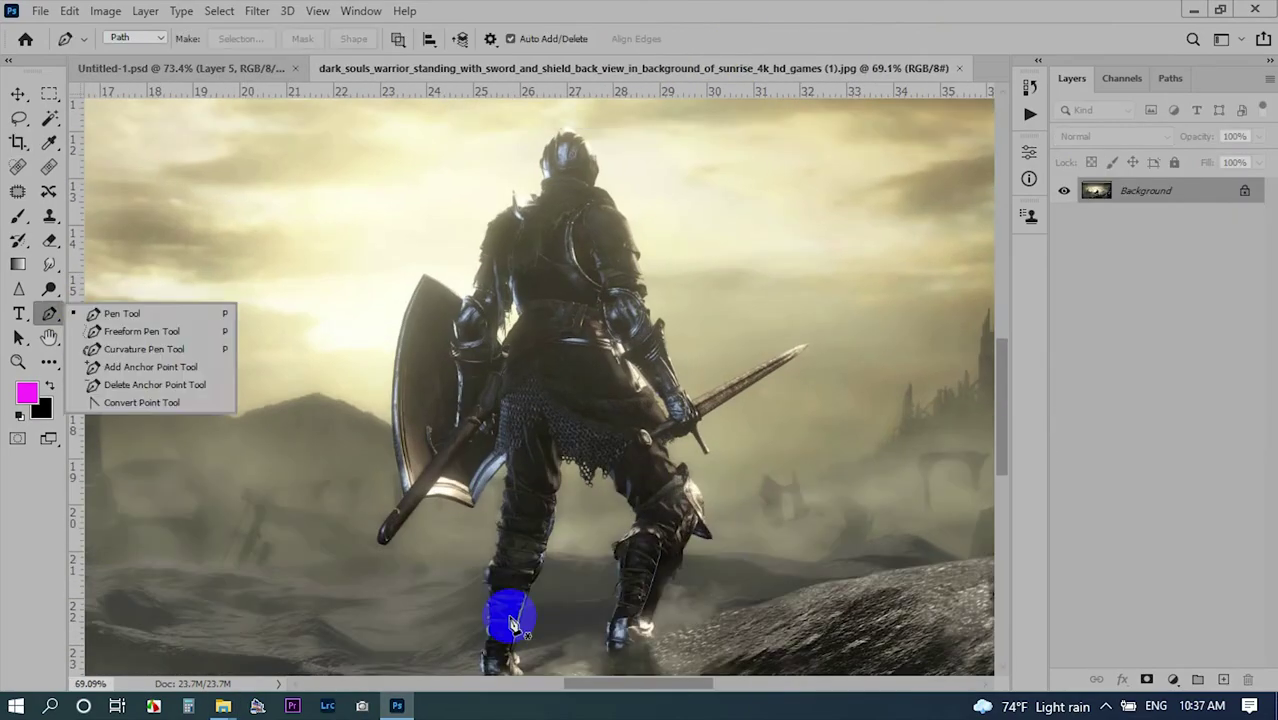
Start the pen path with an anchor point on the warrior's leg.
scroll(490, 262, "up", 2)
scroll(450, 416, "up", 2)
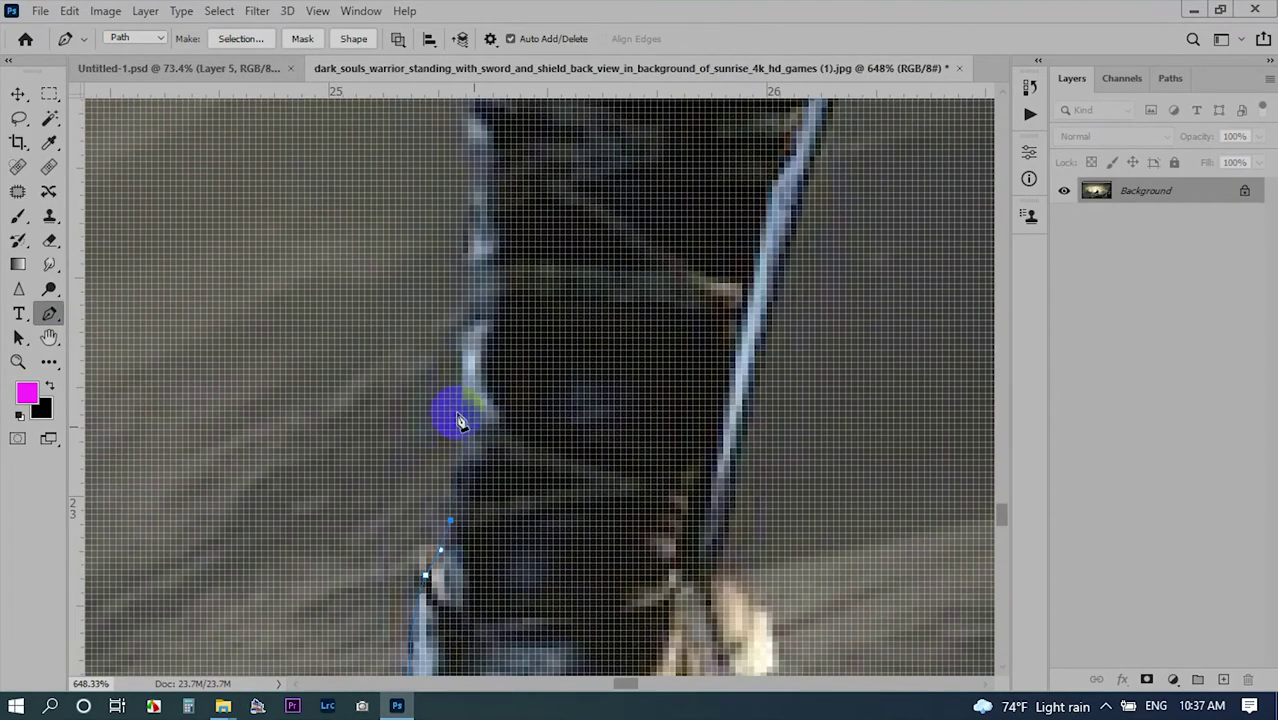
scroll(479, 251, "up", 2)
scroll(440, 402, "up", 2)
scroll(420, 390, "down", 1)
scroll(480, 430, "down", 1)
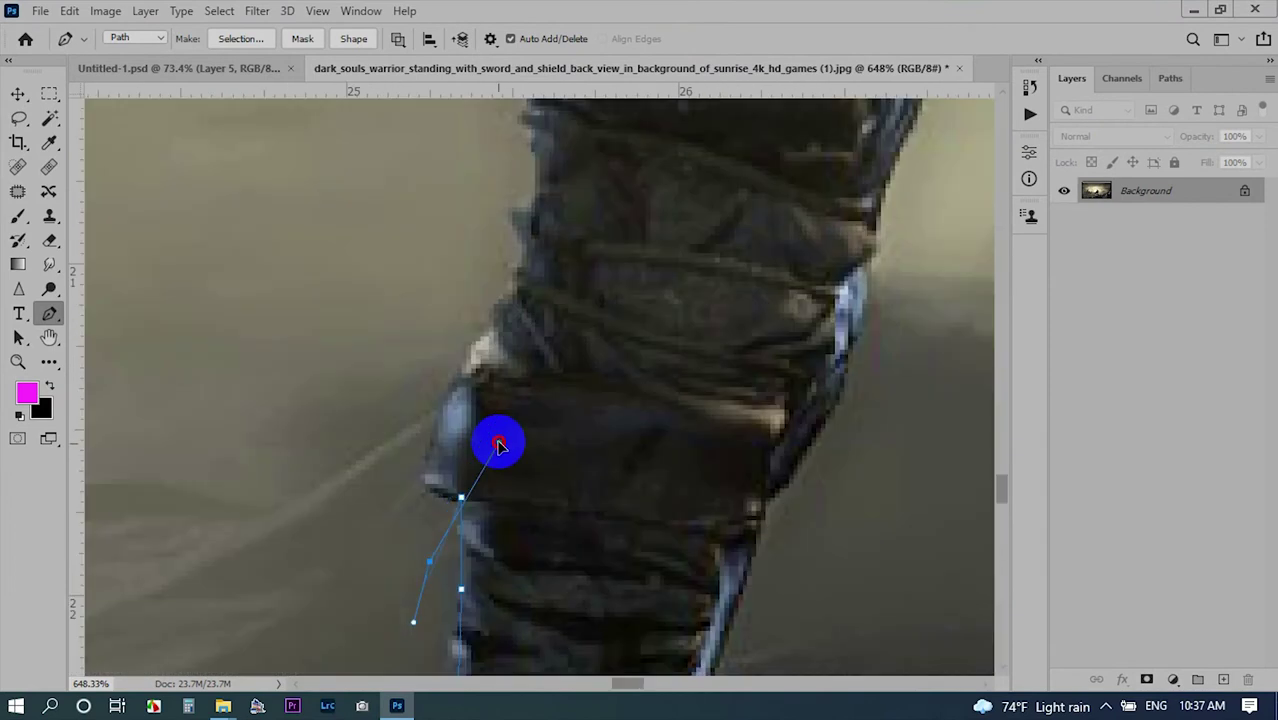
scroll(499, 442, "down", 1)
left_click(428, 546)
Curve the path along the edge of the warrior's sword.
scroll(485, 500, "up", 3)
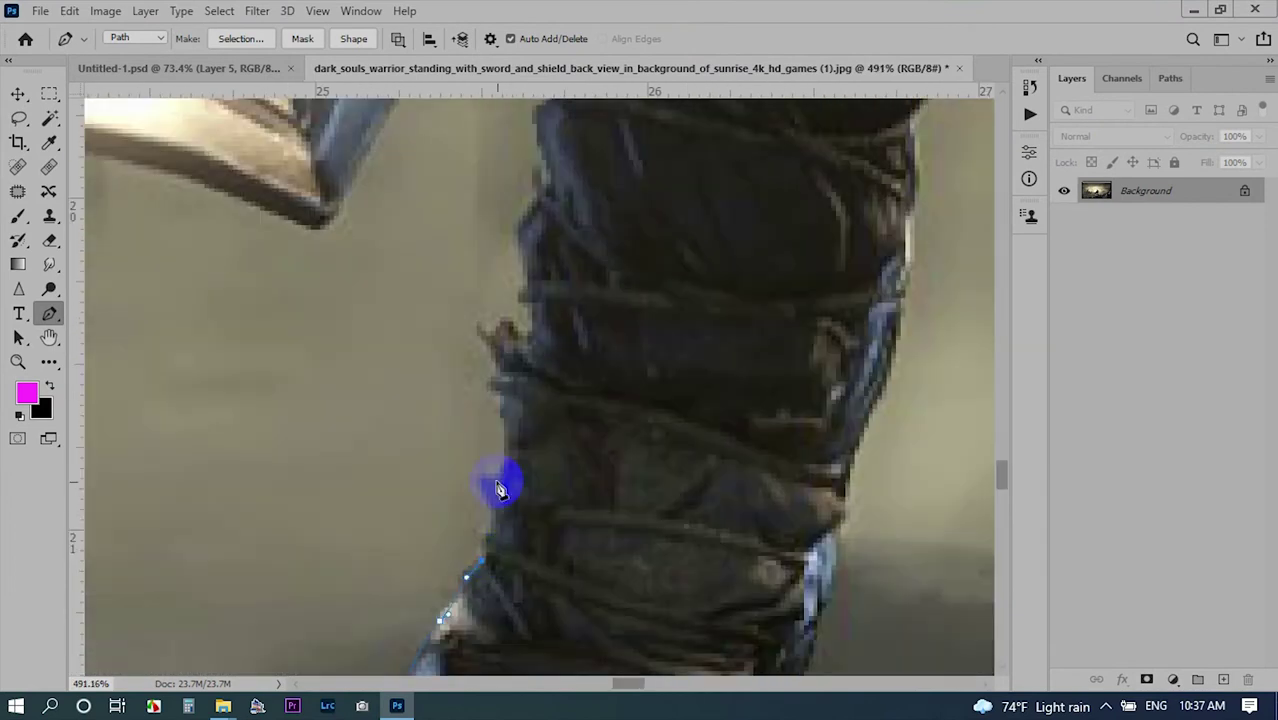
scroll(500, 488, "up", 1)
scroll(536, 471, "up", 1)
scroll(502, 600, "up", 1)
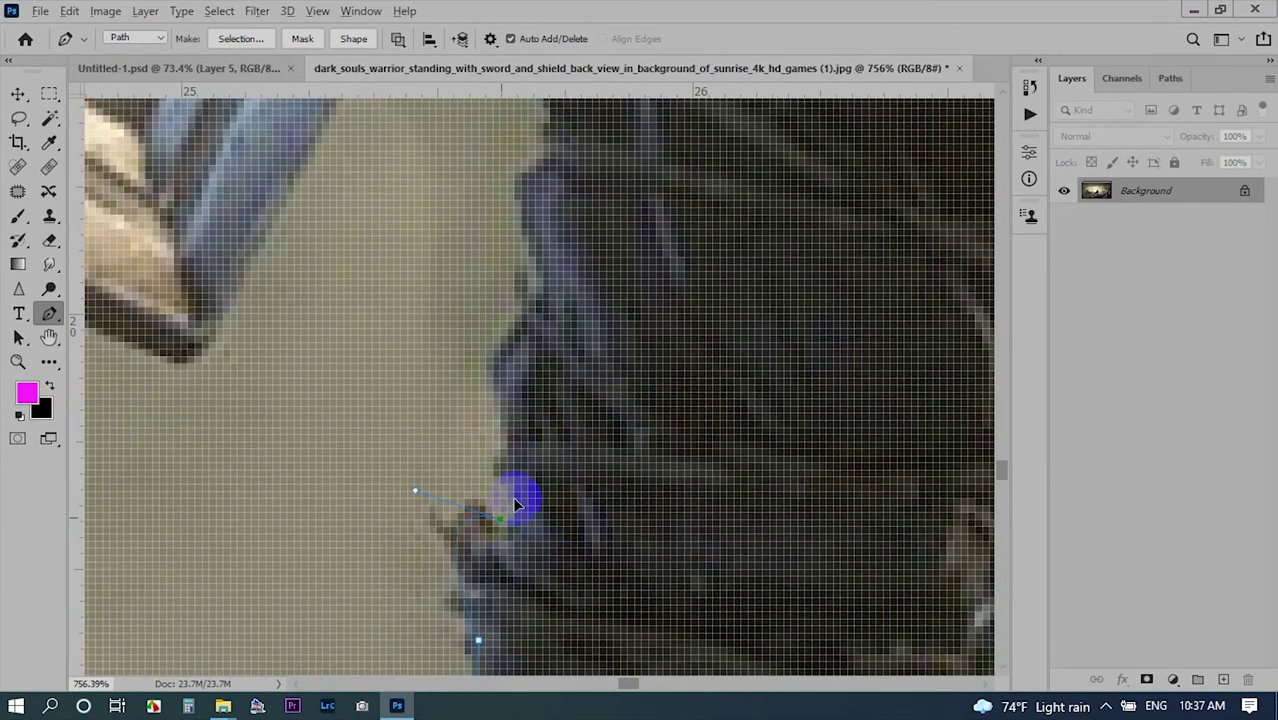
scroll(520, 450, "down", 1)
left_click_drag(535, 359, 507, 493)
scroll(495, 495, "down", 1)
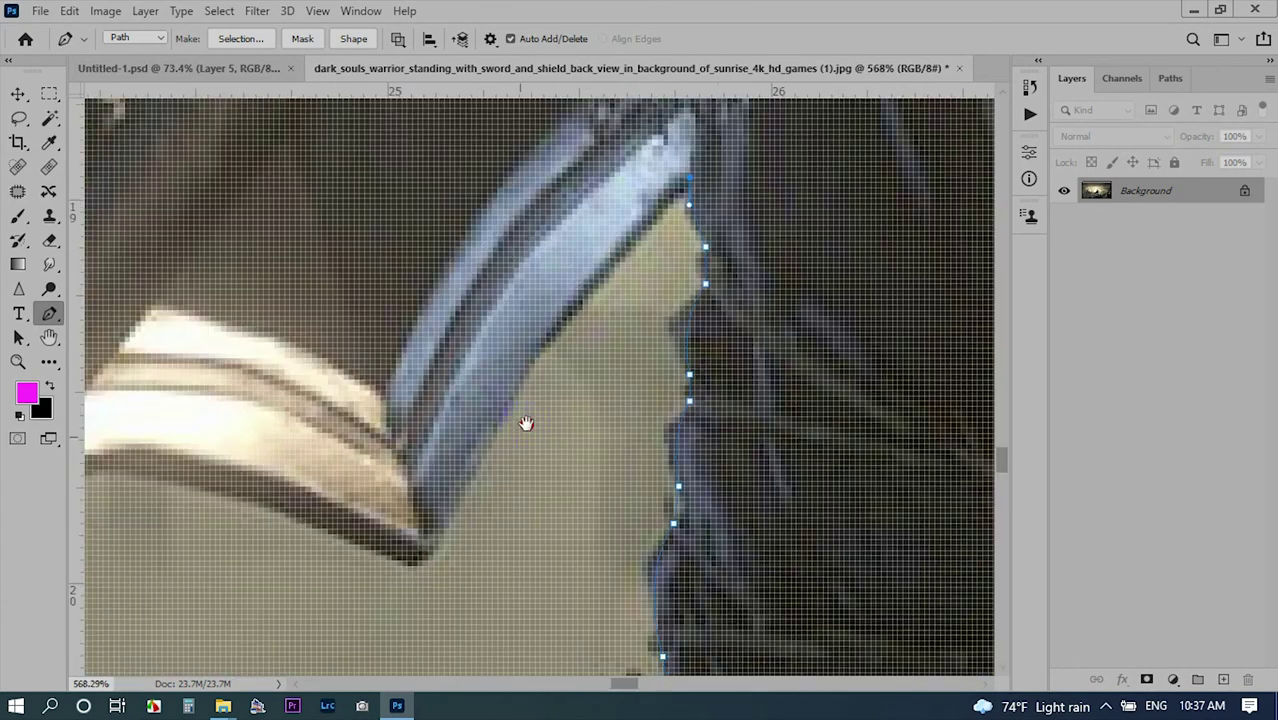
left_click_drag(445, 523, 378, 665)
Add curved anchor points along the shield edge up to its tip.
scroll(500, 521, "down", 2)
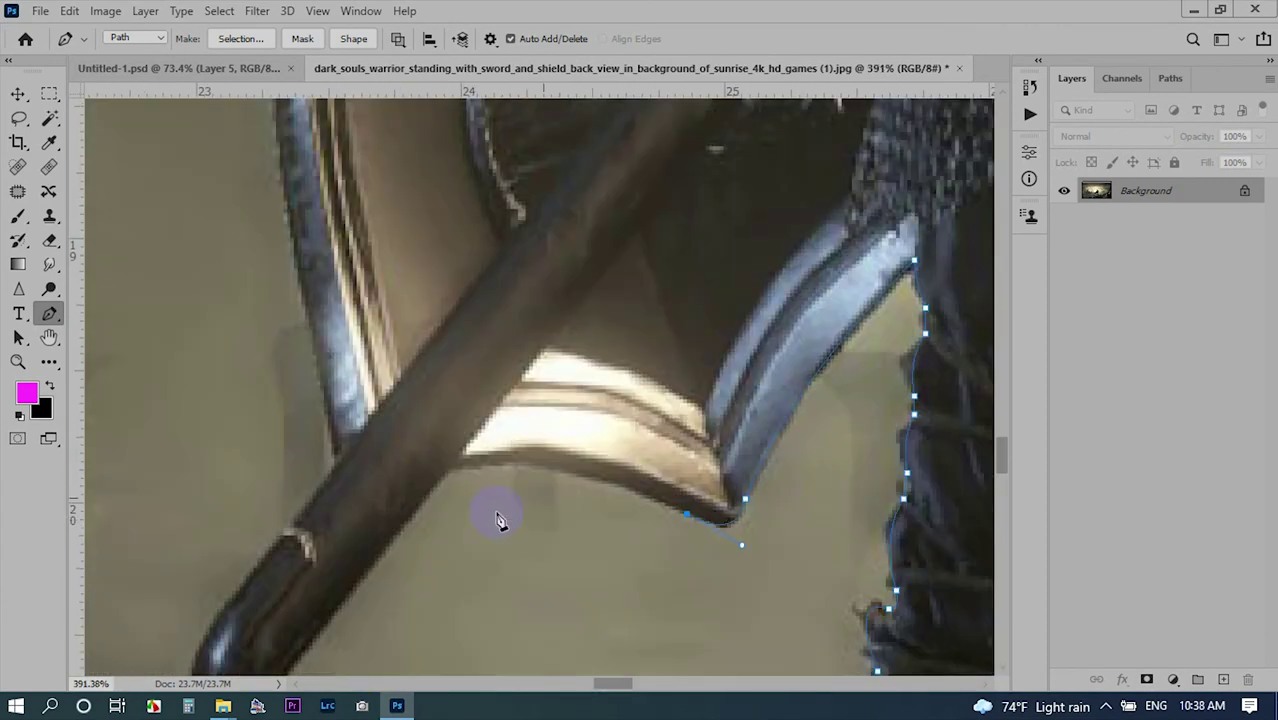
scroll(448, 484, "up", 2)
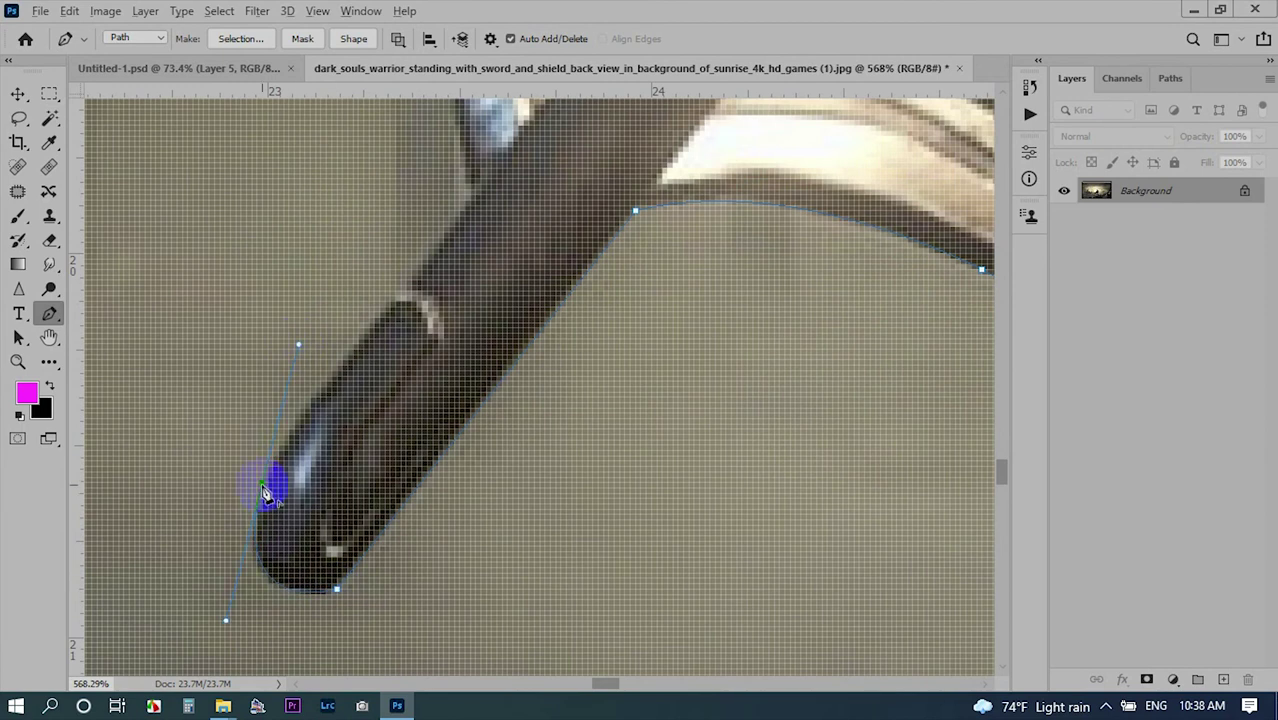
scroll(340, 390, "up", 3)
scroll(412, 386, "down", 2)
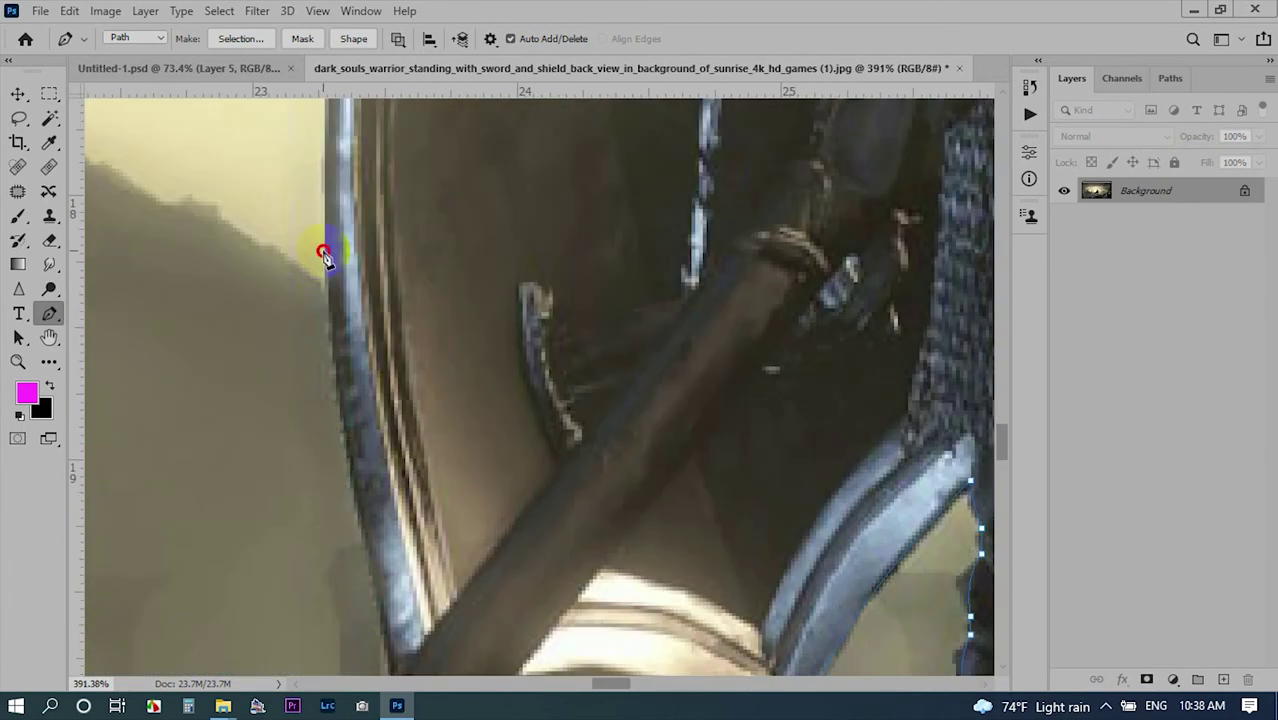
scroll(371, 163, "down", 2)
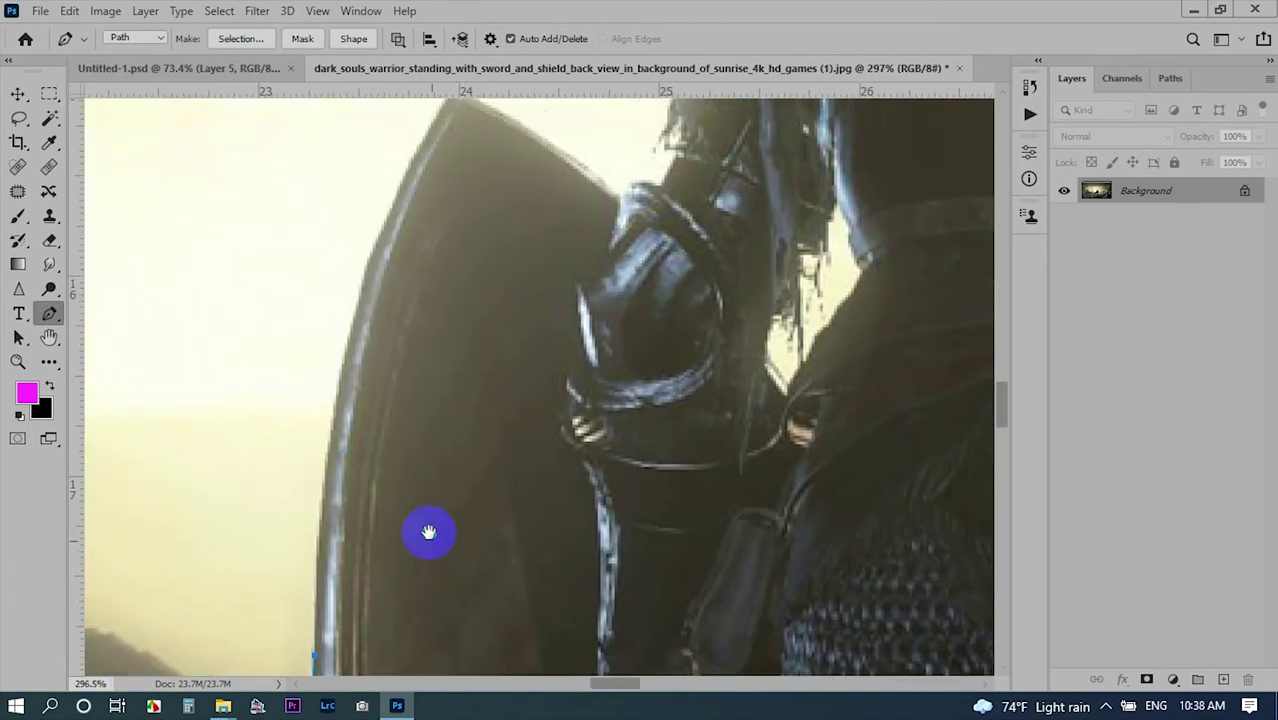
left_click_drag(366, 261, 415, 133)
scroll(365, 257, "up", 3)
scroll(365, 257, "right", 1)
left_click_drag(409, 213, 441, 212)
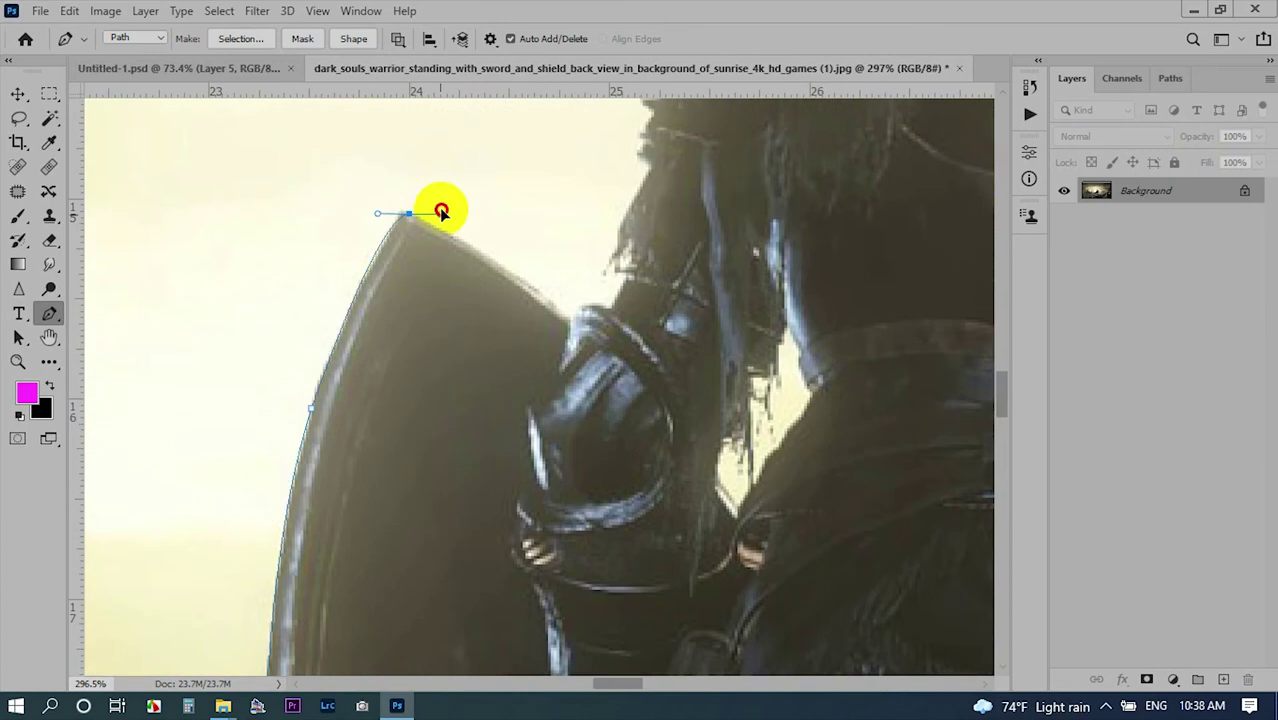
Run the path up the shoulder edge, ending with a smooth curved point.
scroll(539, 267, "up", 3)
scroll(610, 378, "right", 2)
scroll(610, 378, "up", 1)
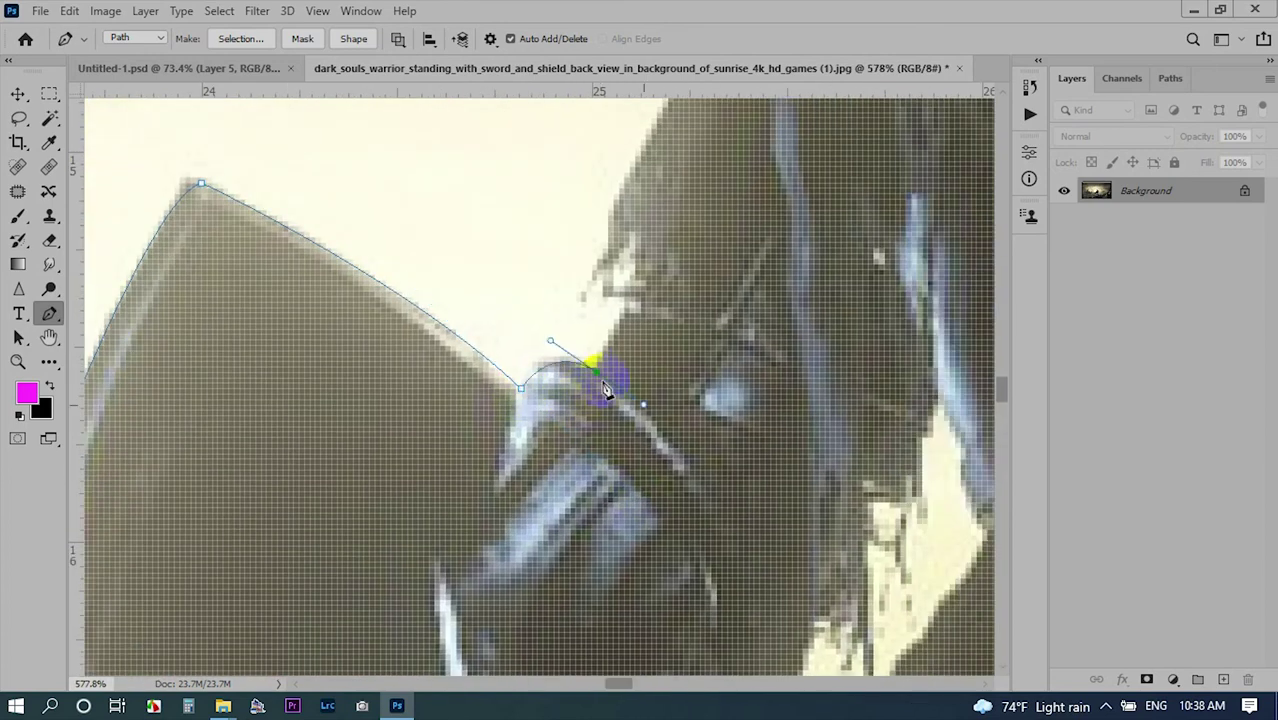
left_click(627, 320)
scroll(627, 320, "down", 1)
left_click(542, 408)
left_click_drag(574, 373, 593, 330)
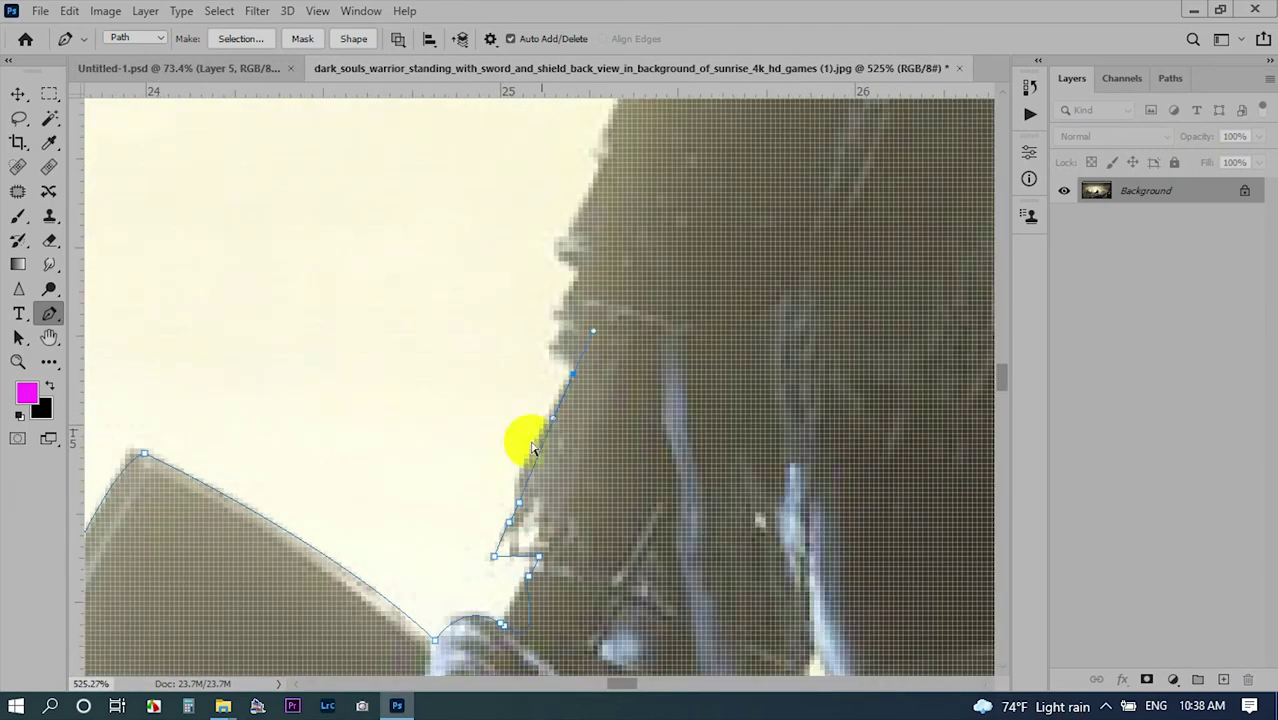
left_click(568, 309)
Continue the path further up the shoulder to where it meets the neck.
scroll(575, 302, "up", 3)
scroll(575, 302, "right", 2)
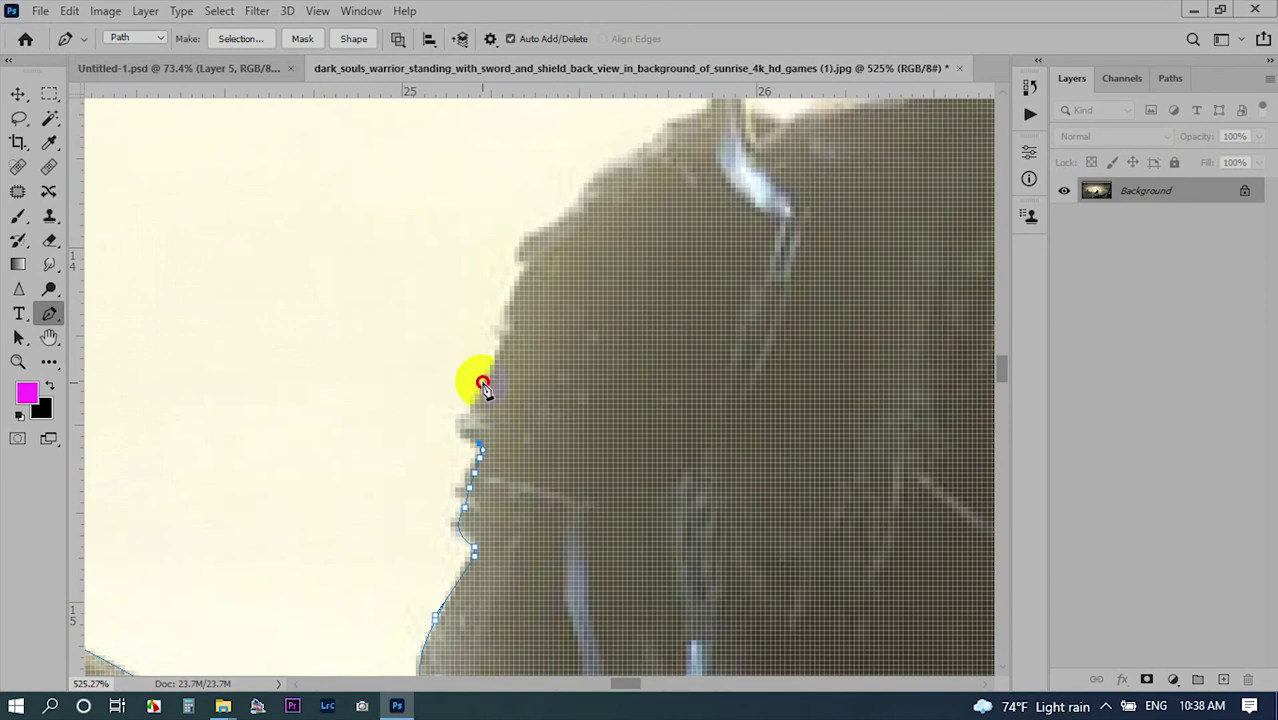
left_click(475, 398)
left_click(503, 342)
scroll(390, 385, "down", 1)
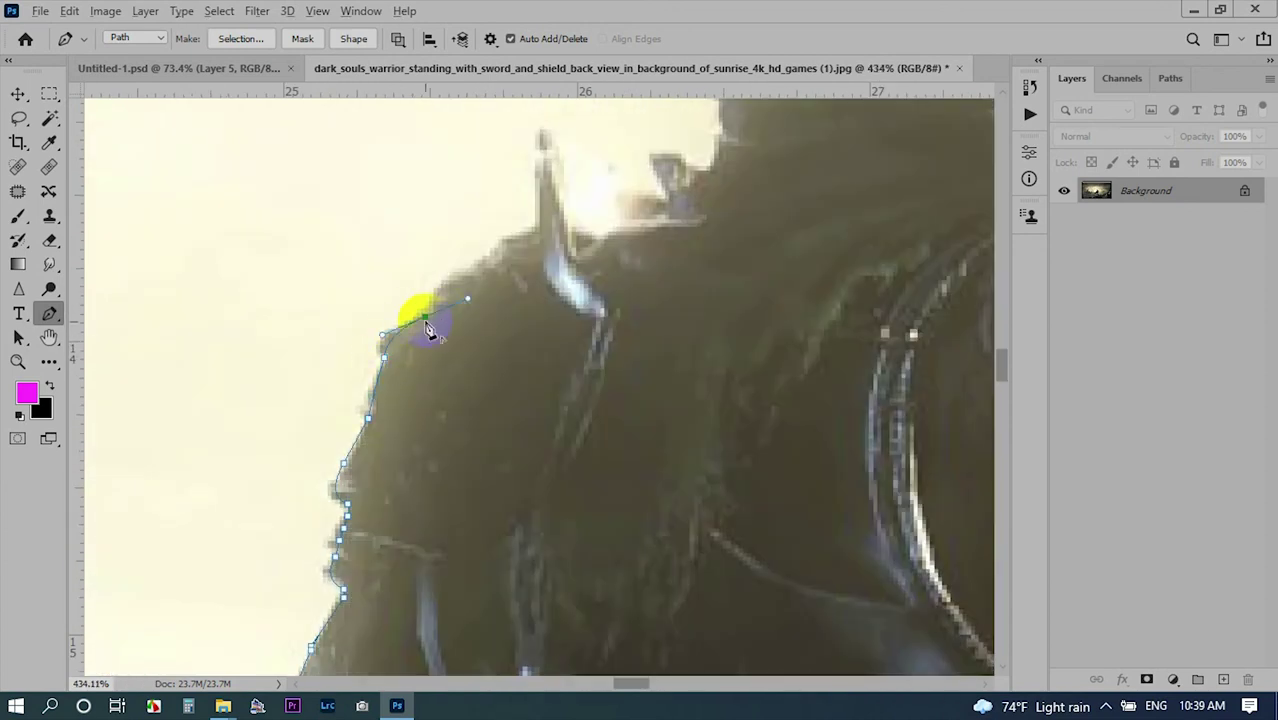
scroll(428, 330, "up", 2)
scroll(505, 300, "right", 2)
left_click_drag(390, 398, 443, 404)
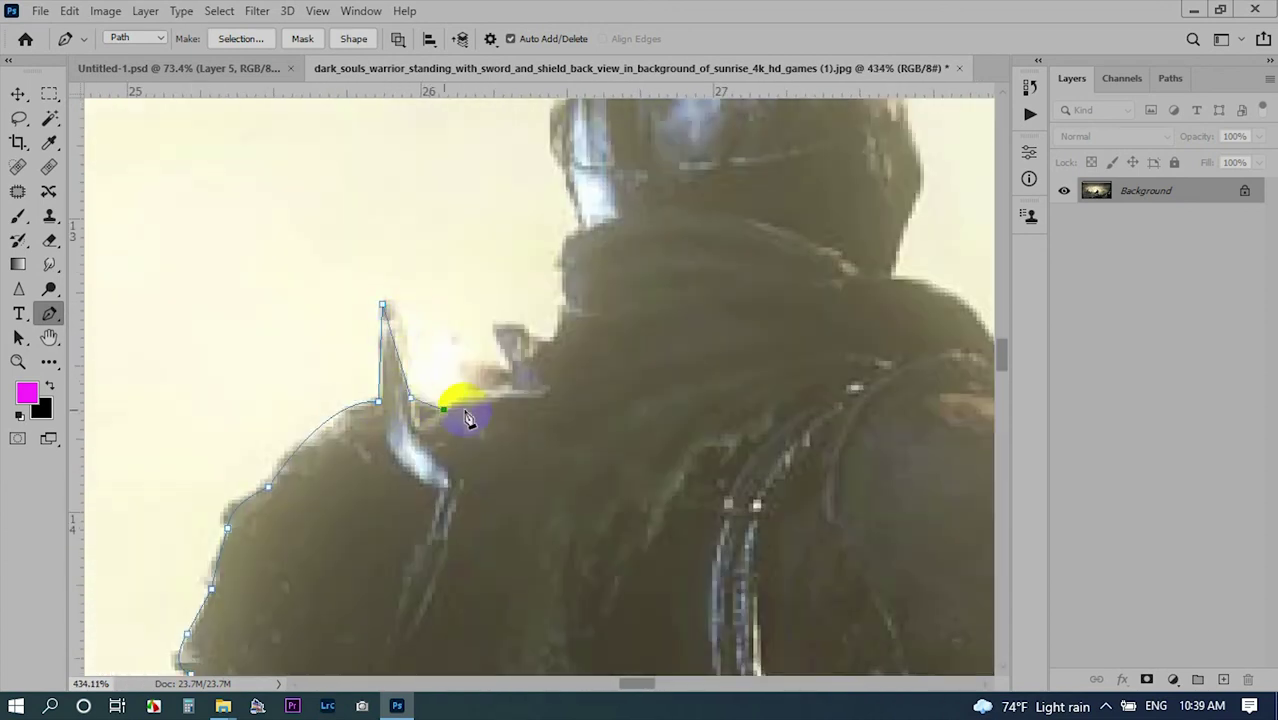
left_click(568, 309)
Extend the path to a curved point on the top of the helmet.
scroll(540, 345, "up", 1)
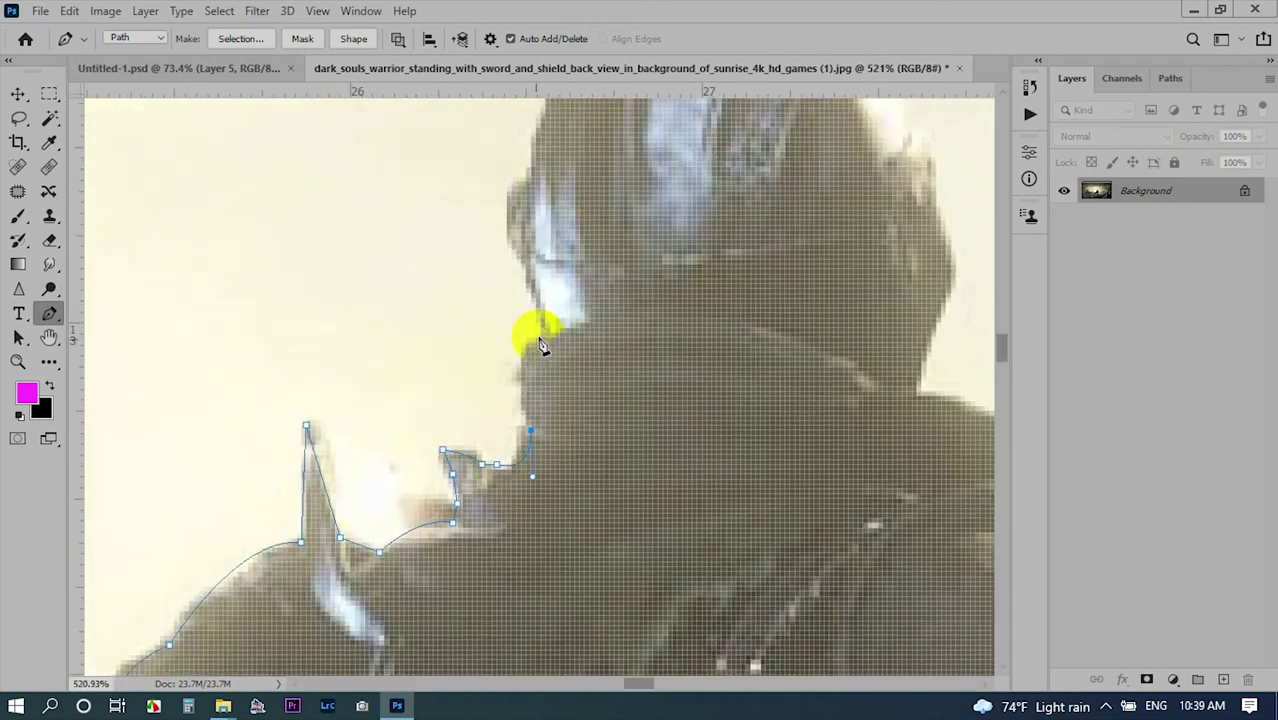
scroll(550, 342, "up", 2)
scroll(492, 343, "right", 1)
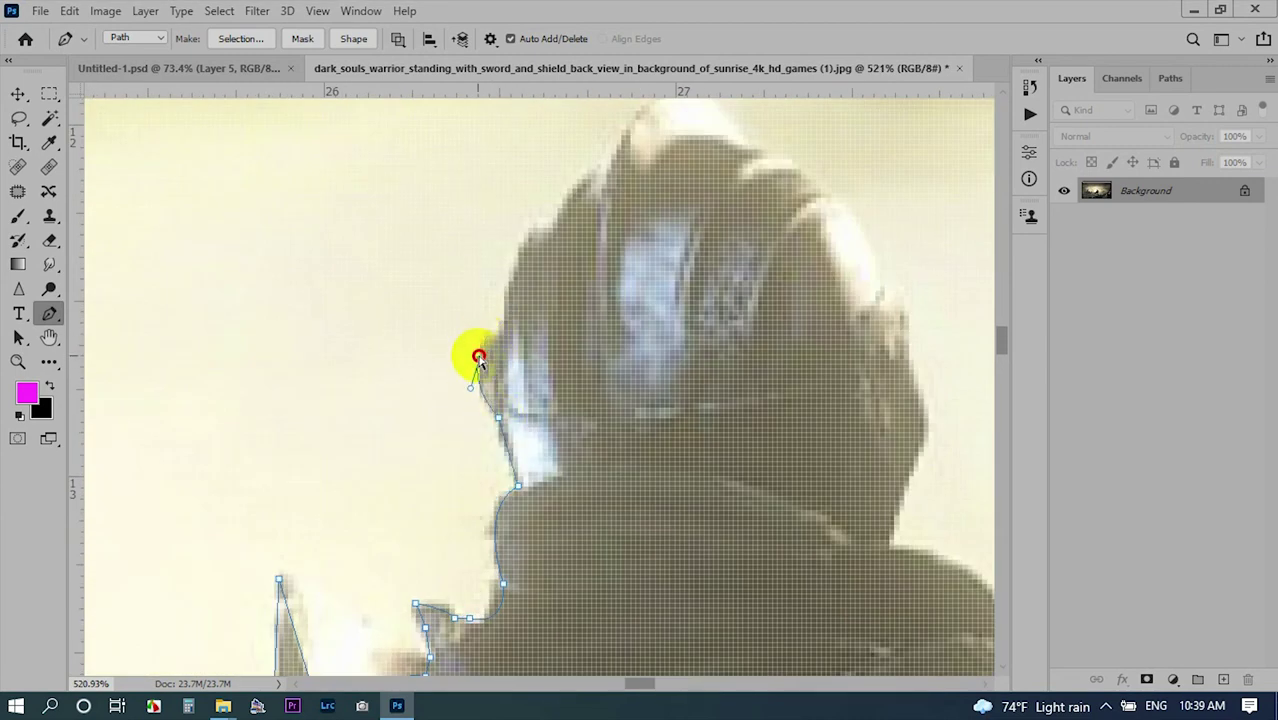
scroll(510, 338, "up", 2)
scroll(495, 340, "right", 1)
scroll(500, 335, "up", 2)
scroll(500, 335, "right", 1)
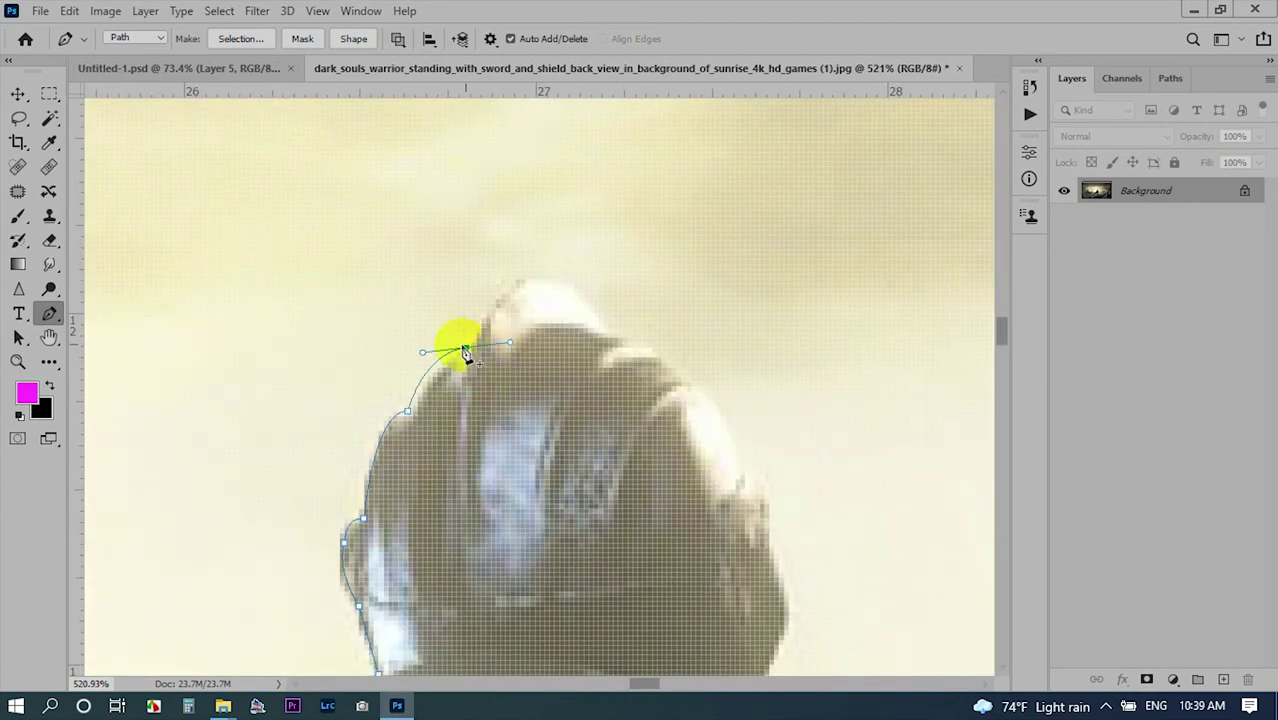
left_click(462, 348)
scroll(521, 345, "down", 6)
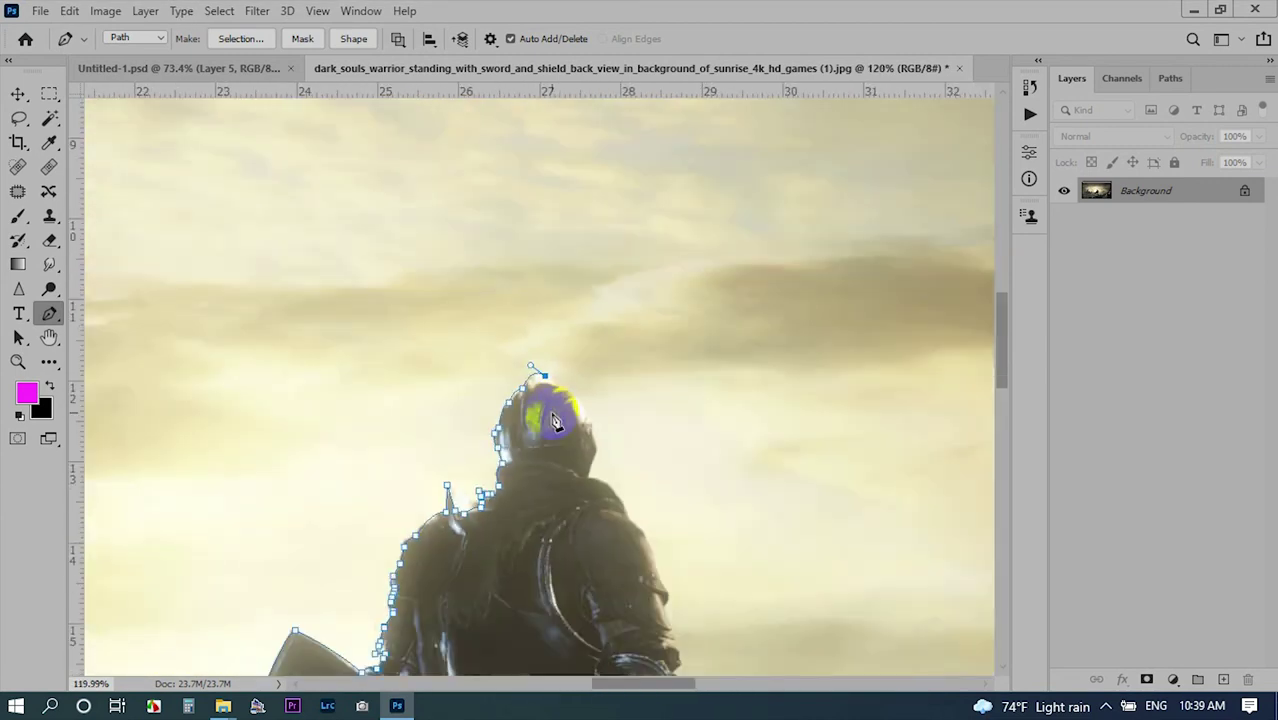
Trace the path down the helmet's right edge with anchors and curved points.
scroll(555, 421, "up", 3)
scroll(513, 399, "up", 2)
scroll(541, 490, "right", 1)
scroll(606, 323, "up", 1)
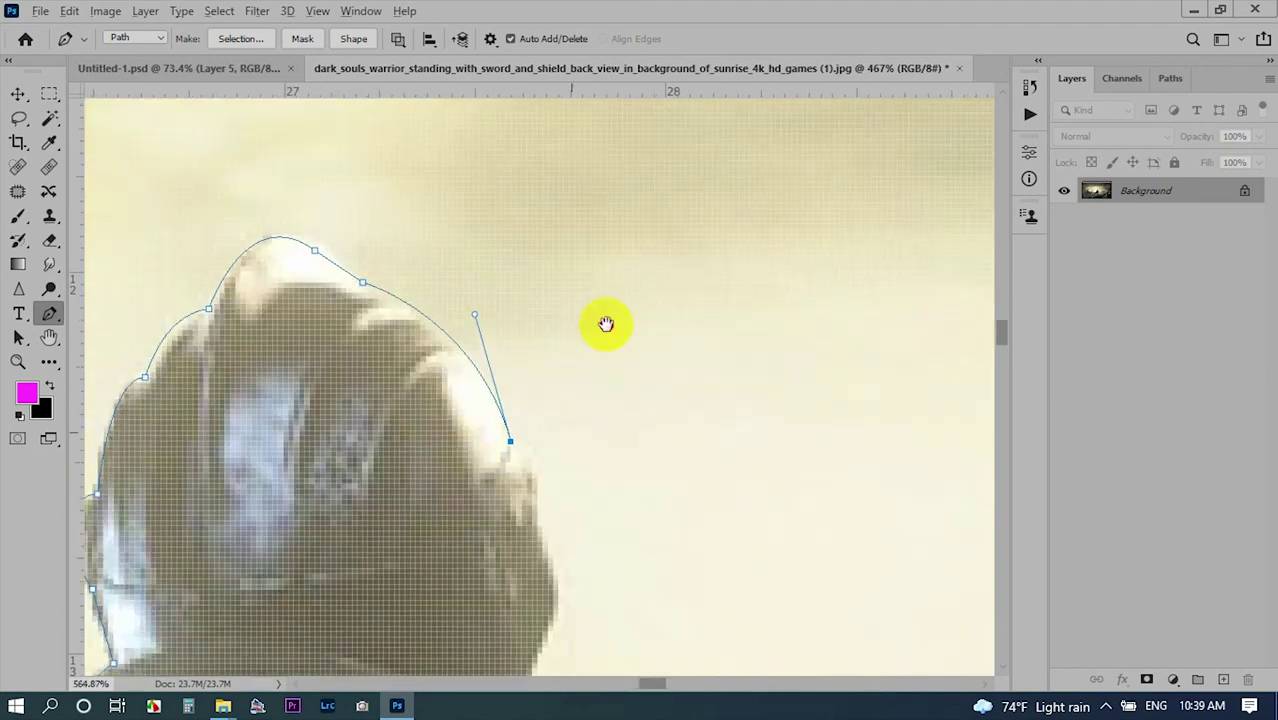
scroll(606, 323, "down", 2)
left_click(600, 420)
left_click(628, 460)
scroll(612, 460, "down", 2)
scroll(604, 468, "down", 2)
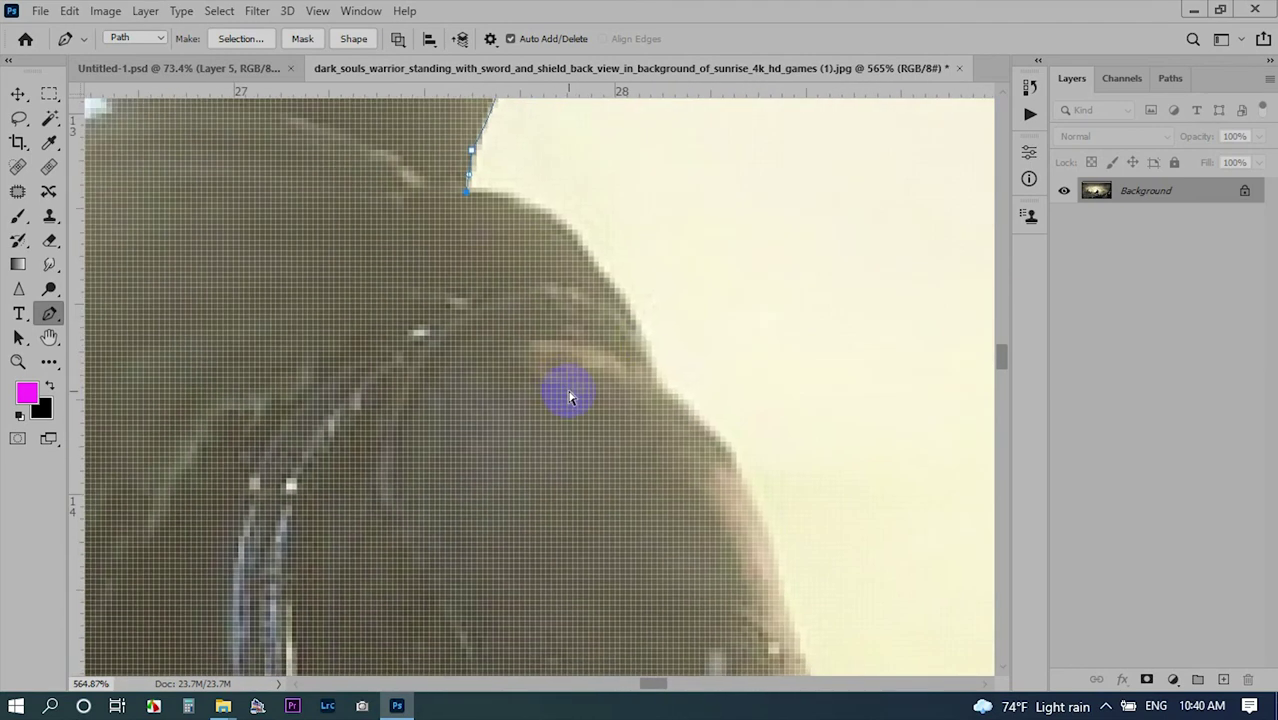
scroll(570, 390, "up", 1)
left_click_drag(472, 218, 330, 100)
left_click_drag(571, 380, 585, 420)
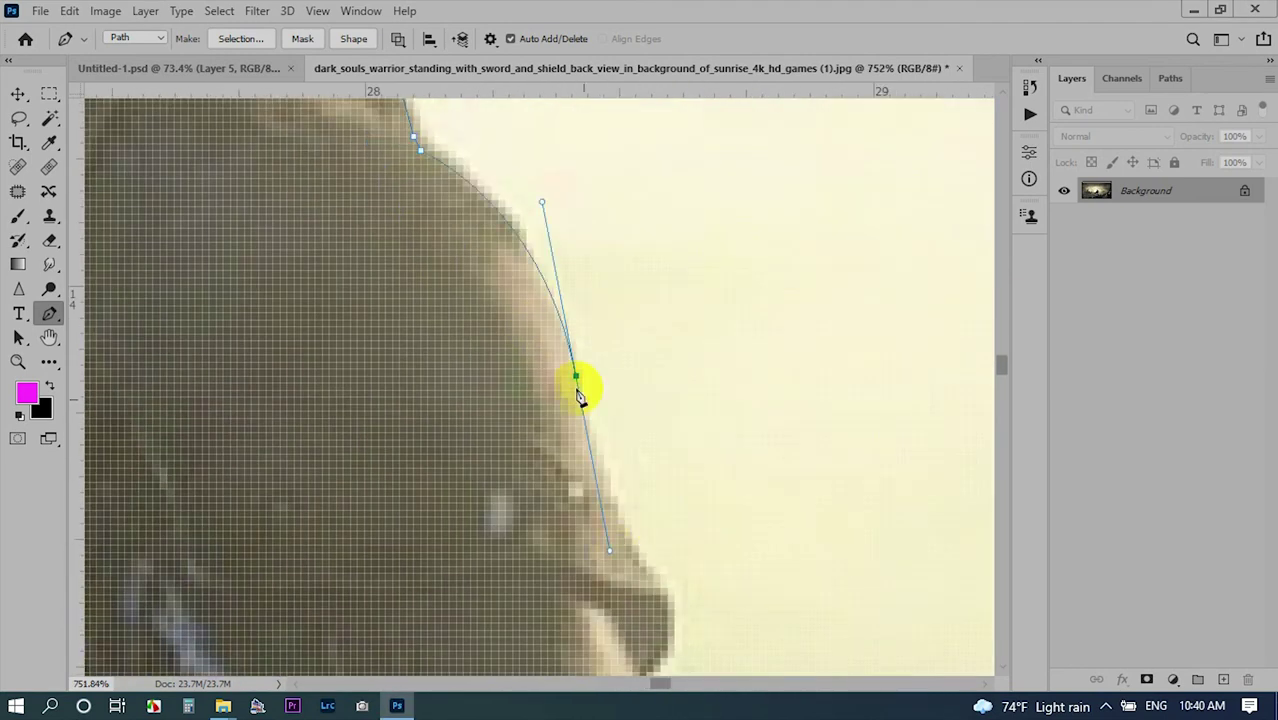
scroll(600, 400, "down", 2)
left_click(633, 440)
scroll(669, 388, "down", 2)
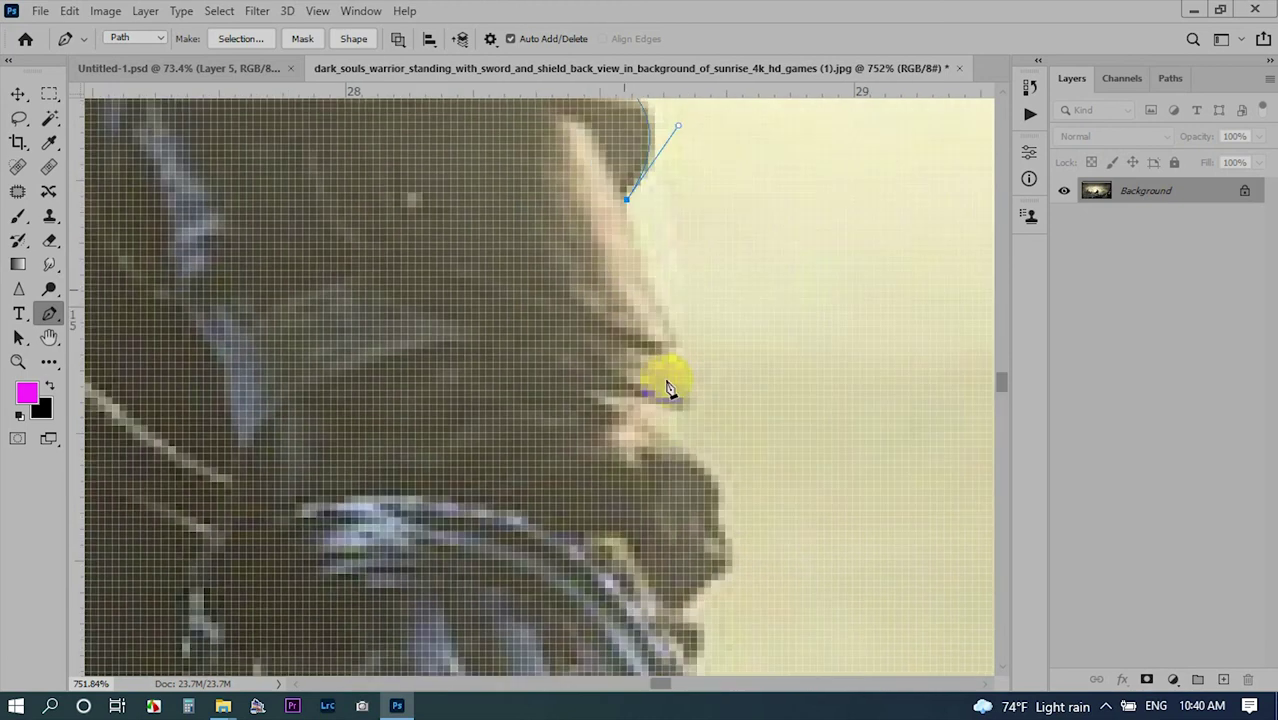
left_click(662, 414)
Extend the path over the shoulder below the helmet toward the sword.
left_click_drag(680, 473, 588, 308)
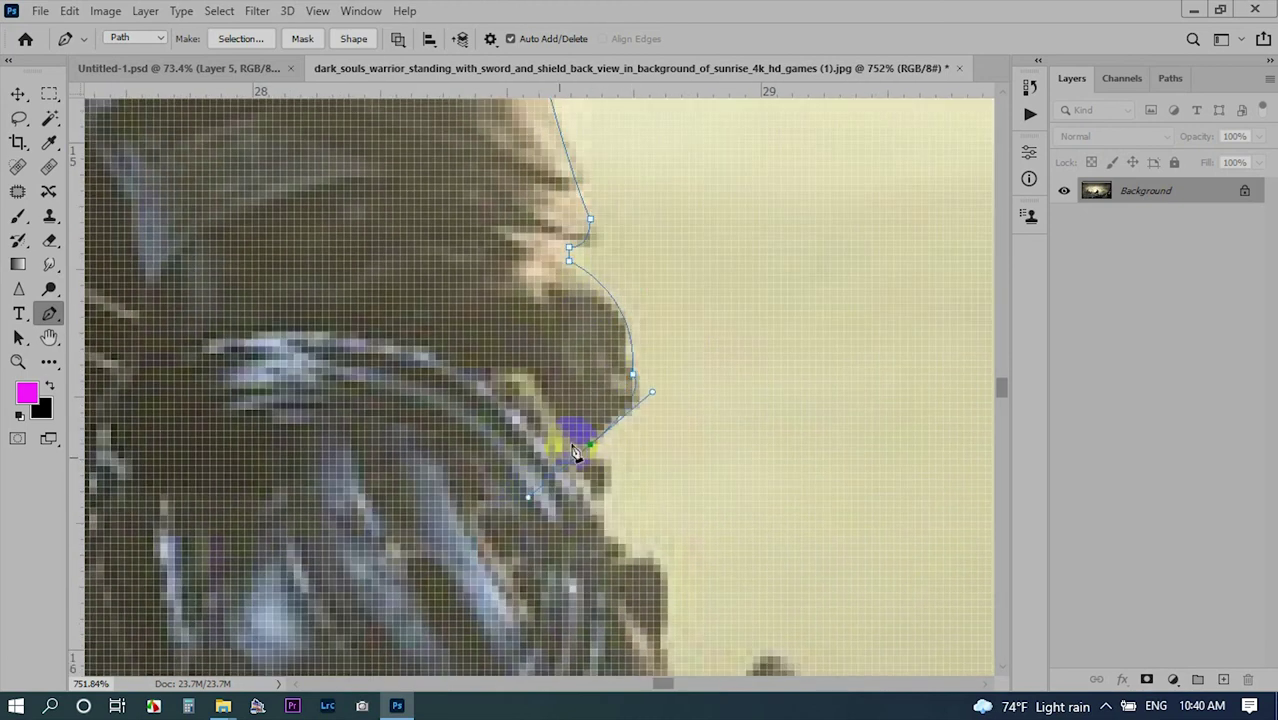
left_click_drag(571, 532, 466, 286)
left_click(541, 492)
left_click_drag(669, 462, 444, 210)
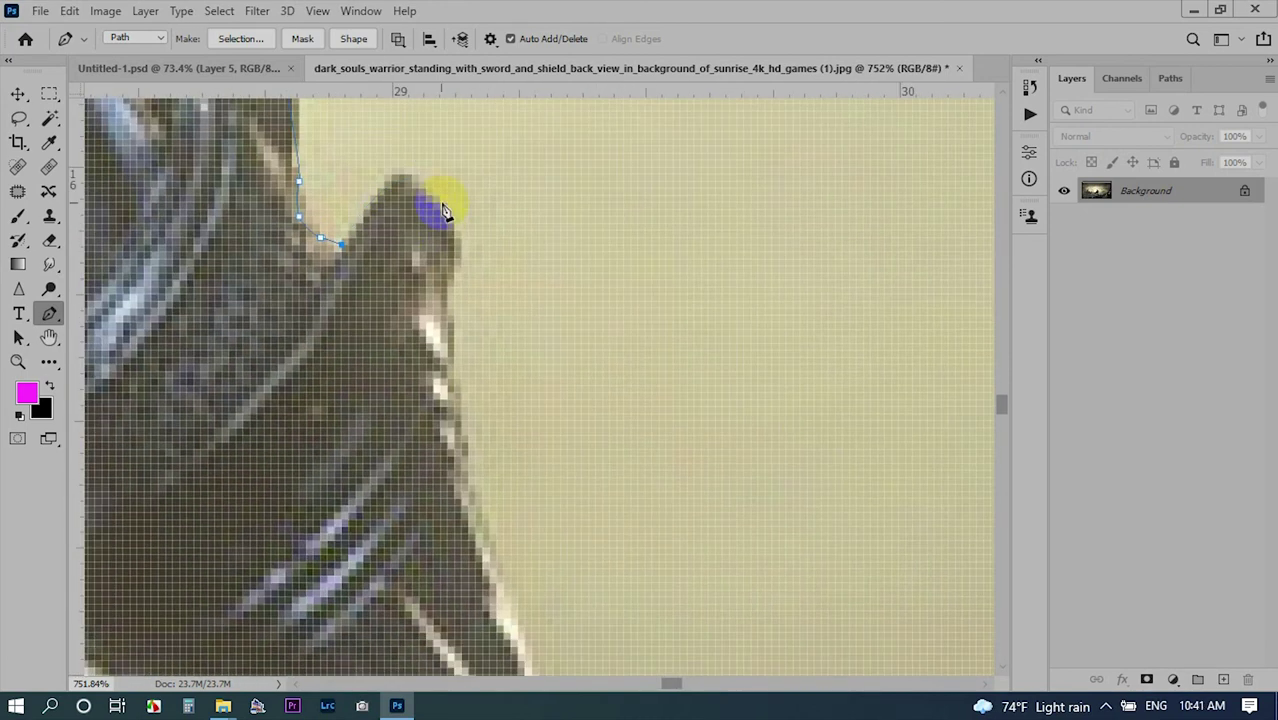
left_click_drag(452, 308, 499, 571)
scroll(394, 343, "down", 2)
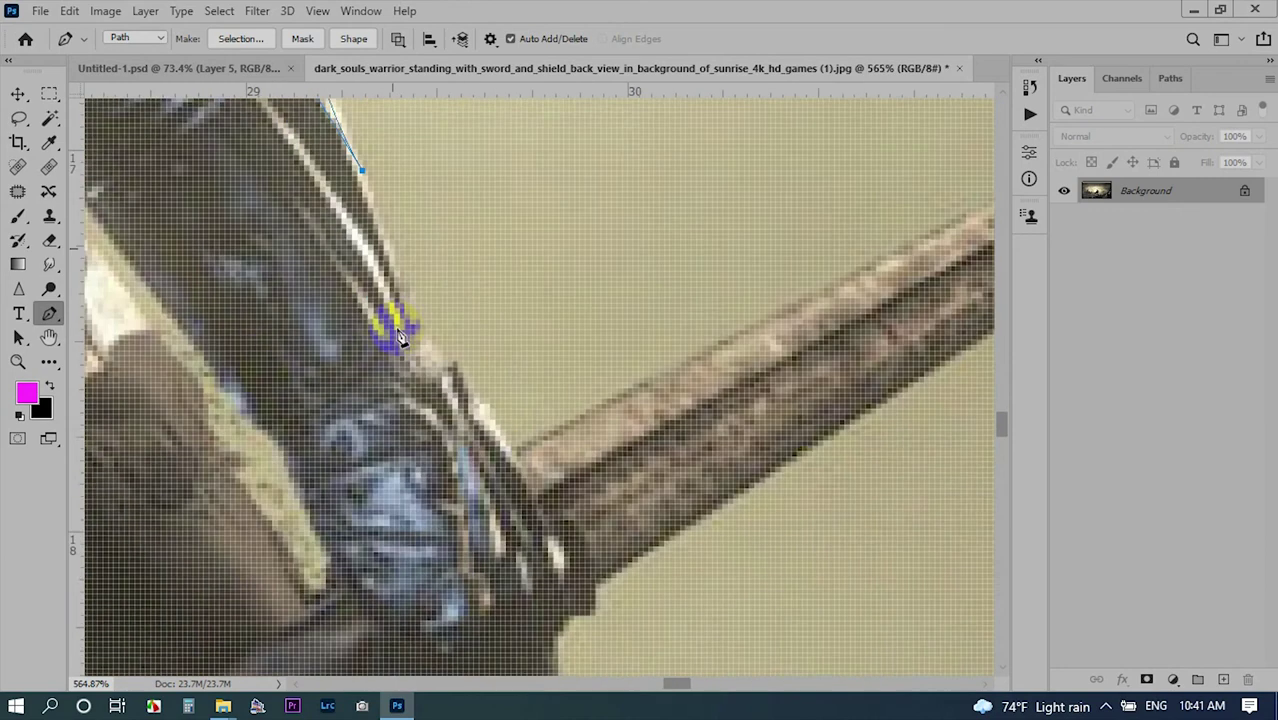
mouse_move(442, 328)
left_mouse_down()
mouse_move(420, 400)
mouse_move(340, 312)
left_mouse_up()
scroll(420, 400, "down", 2)
scroll(485, 536, "up", 2)
scroll(442, 408, "up", 1)
scroll(405, 405, "down", 2)
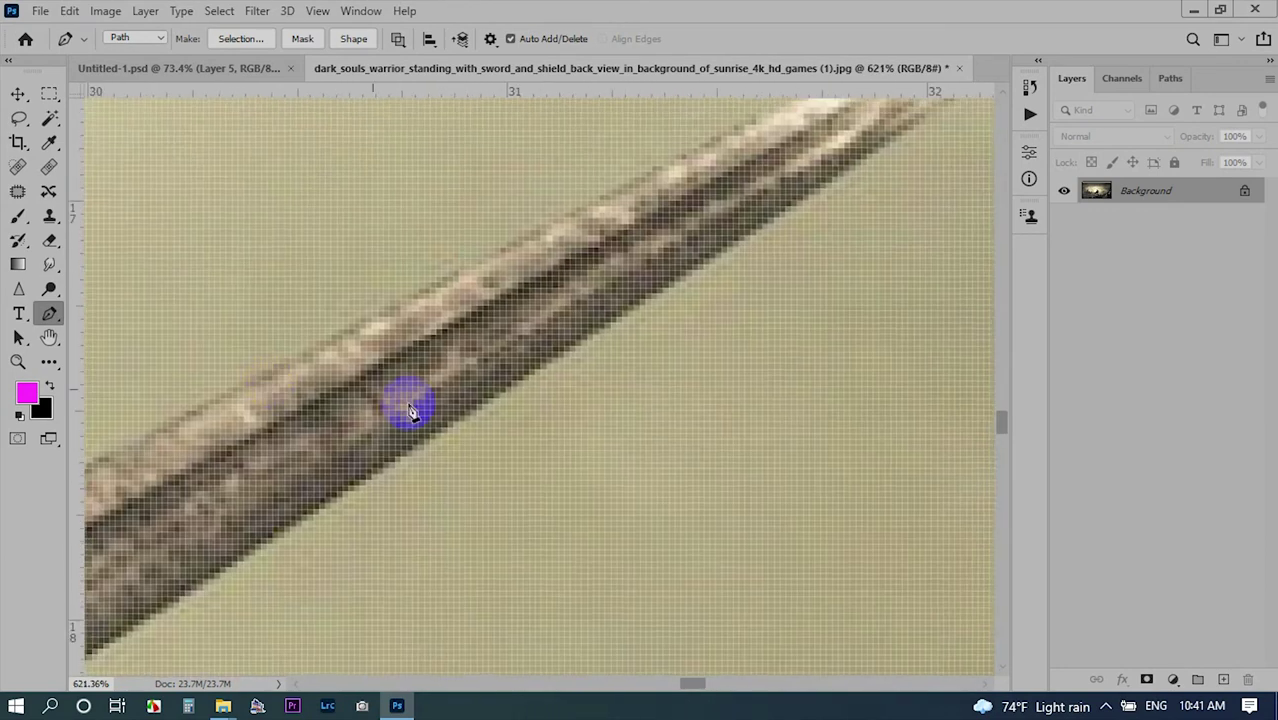
scroll(600, 300, "down", 1)
Place anchors along the sword blade, around its tip, and at the guard's edge.
left_click(676, 248)
scroll(735, 237, "up", 2)
left_click(639, 206)
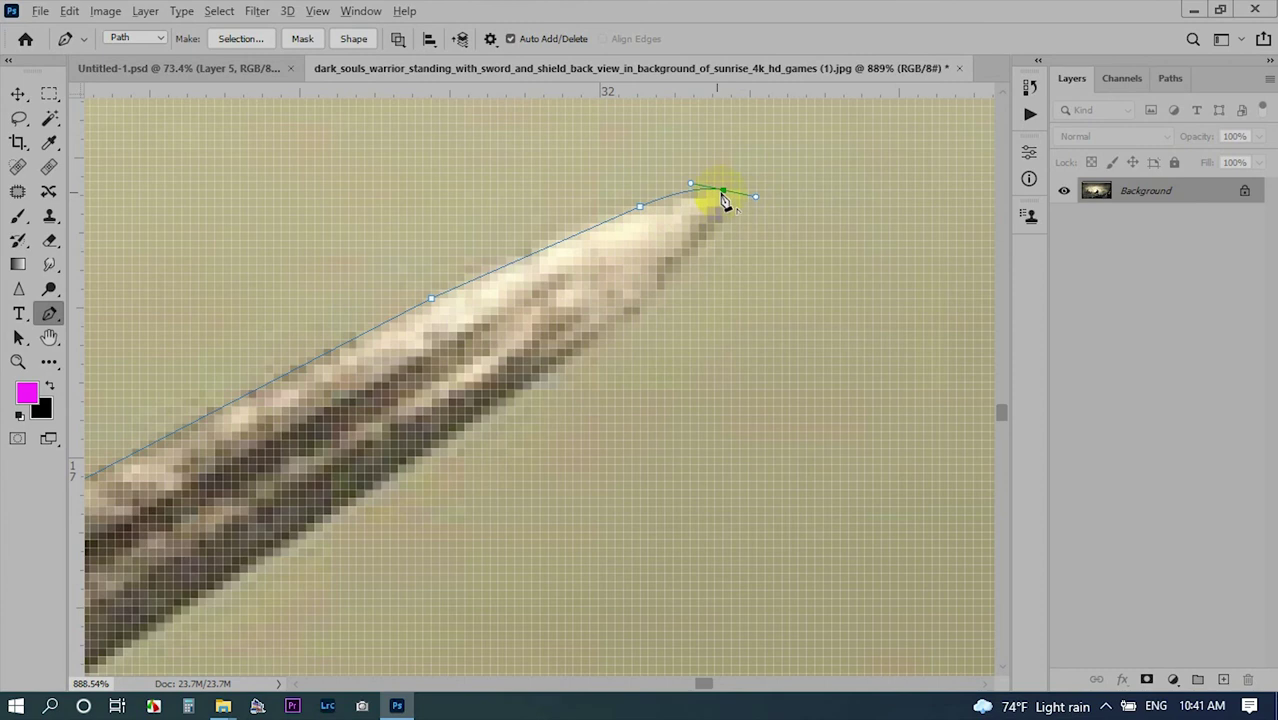
left_click_drag(716, 228, 800, 183)
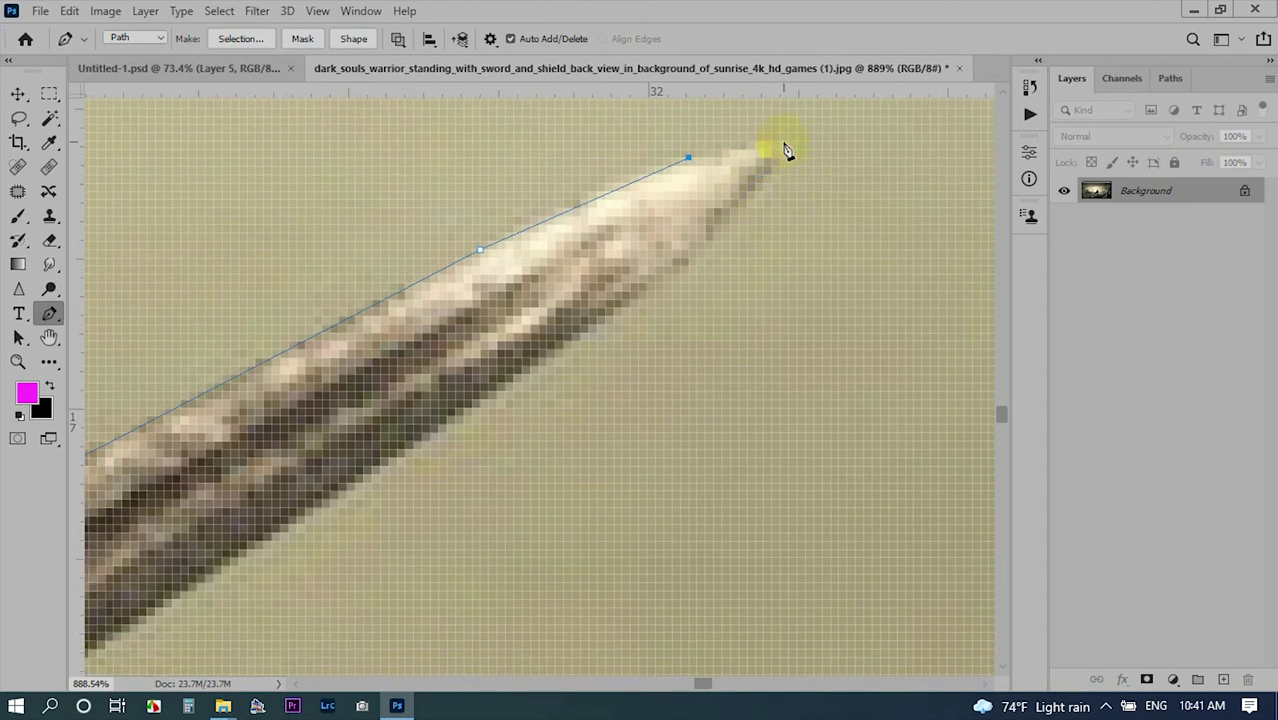
scroll(716, 257, "down", 2)
scroll(356, 362, "up", 1)
scroll(542, 171, "up", 1)
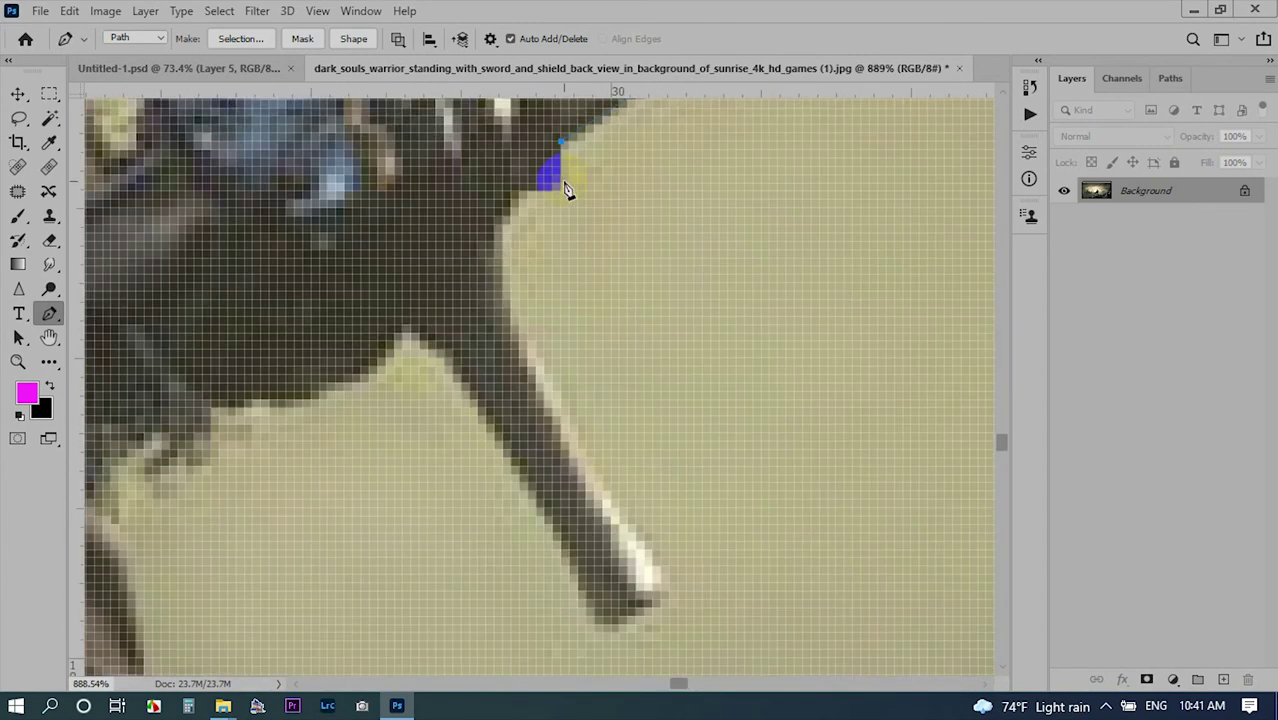
mouse_move(542, 171)
left_mouse_down()
mouse_move(490, 155)
mouse_move(490, 5)
left_mouse_up()
left_click(625, 348)
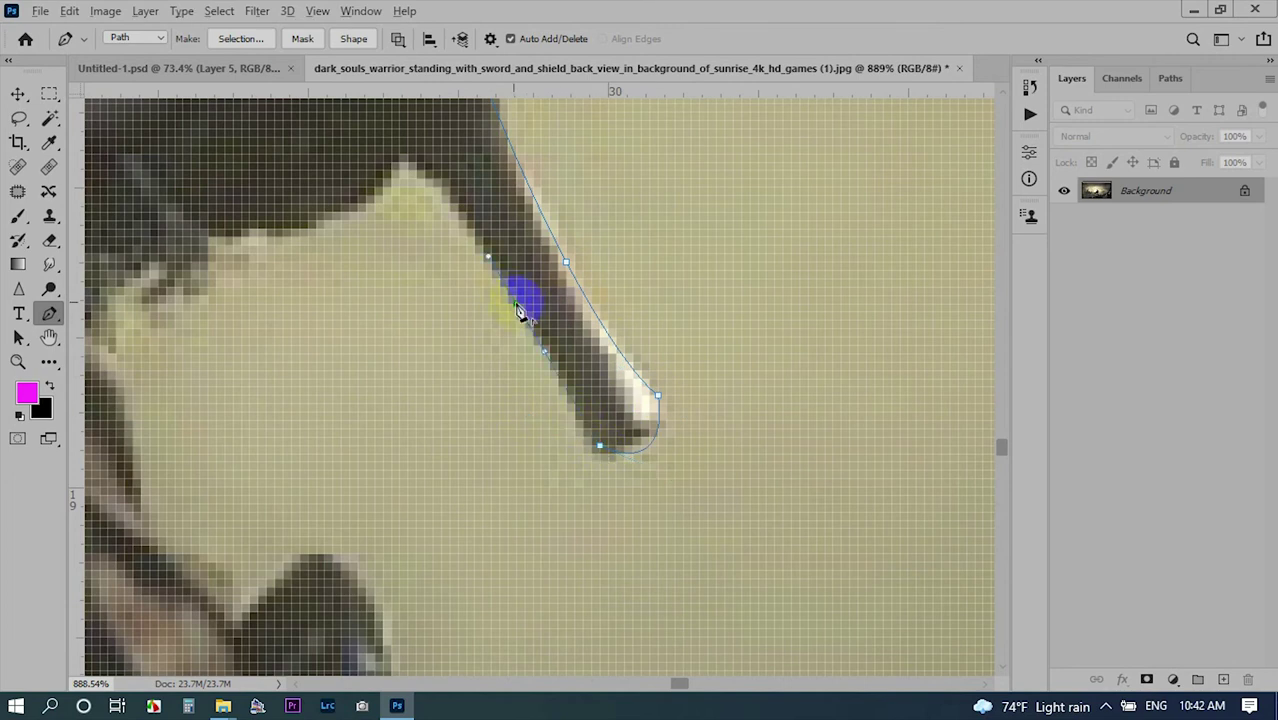
left_click(408, 208)
scroll(587, 337, "left", 3)
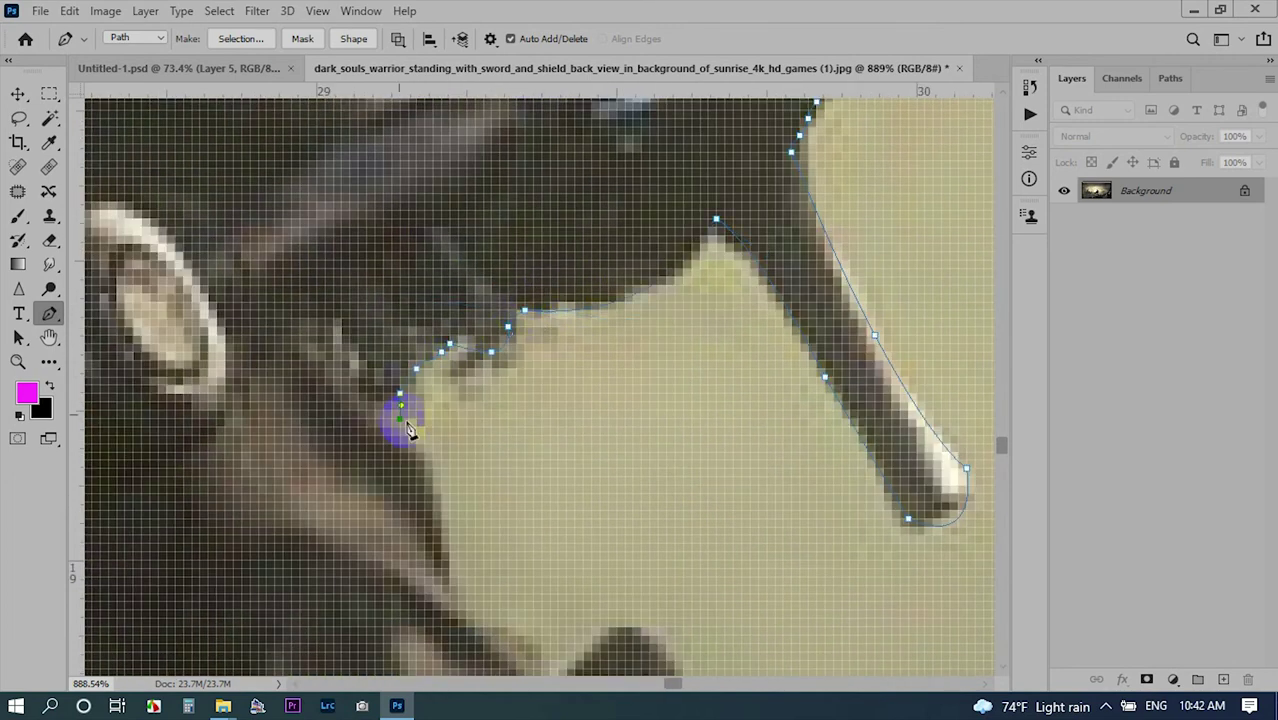
Add path anchors below the sword guard and along the body's edge.
scroll(407, 428, "down", 1)
right_click(445, 280)
key("Escape")
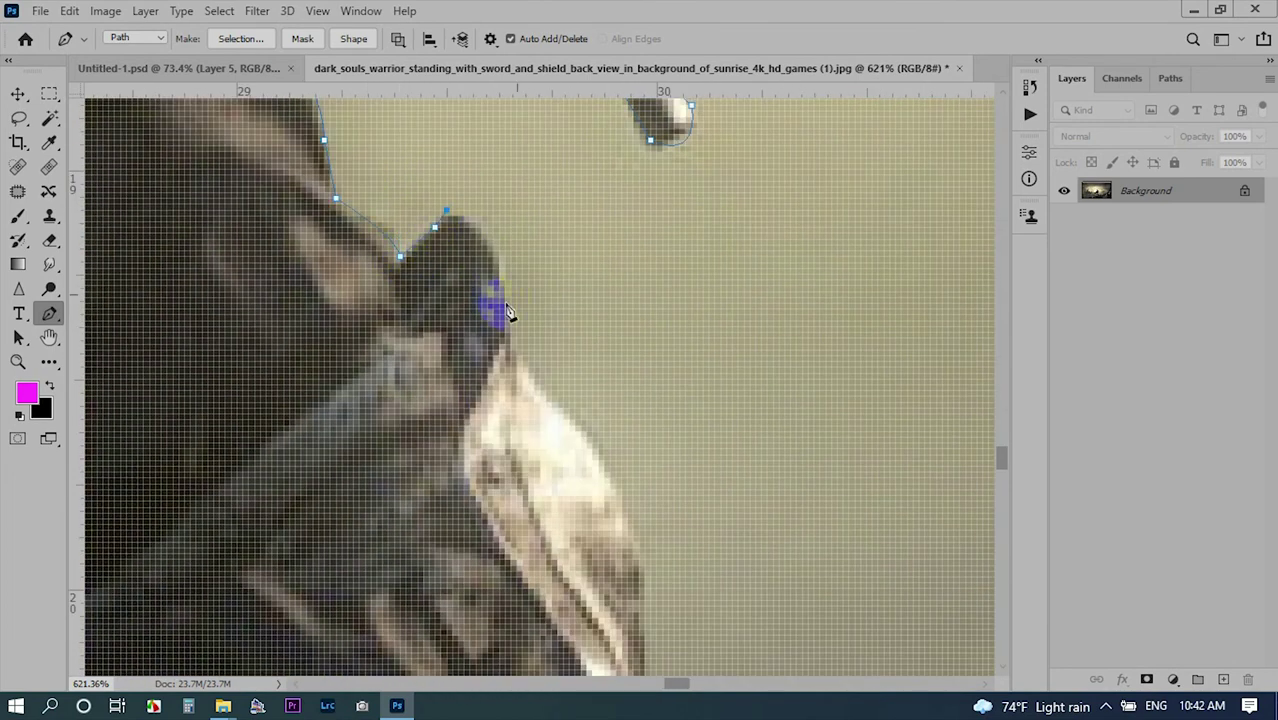
scroll(502, 318, "down", 3)
scroll(538, 432, "up", 2)
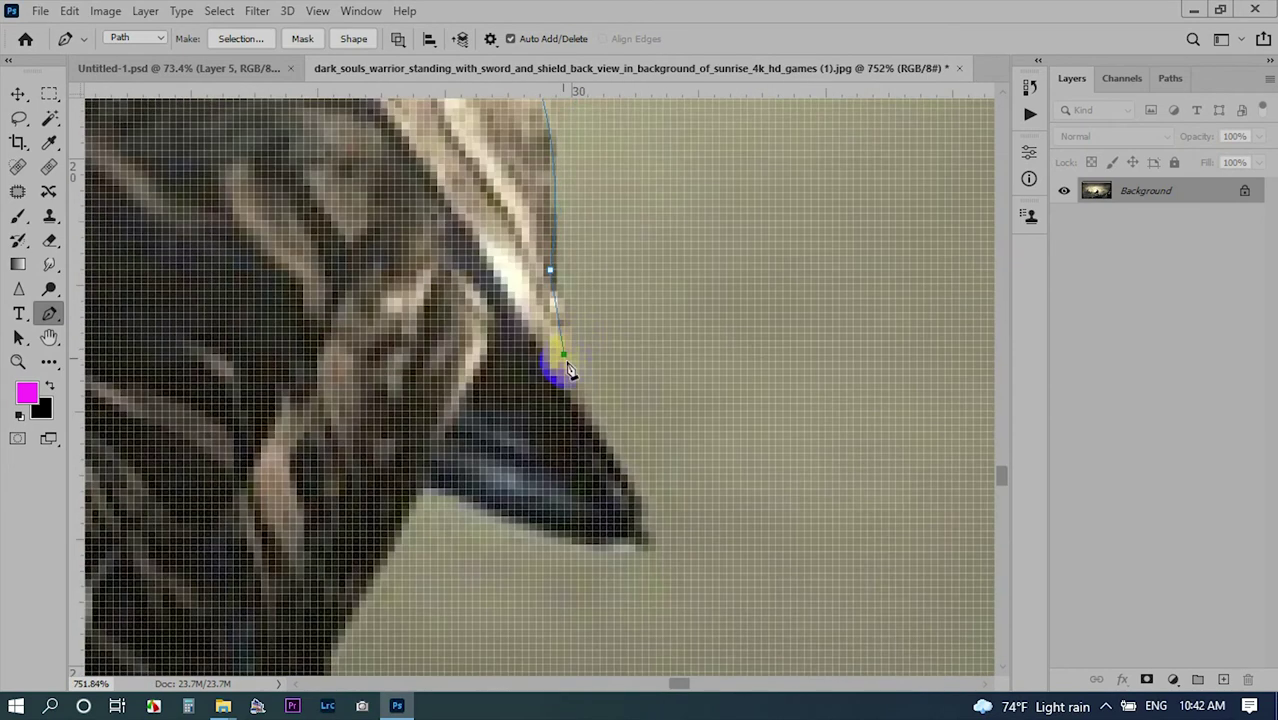
left_click(564, 365)
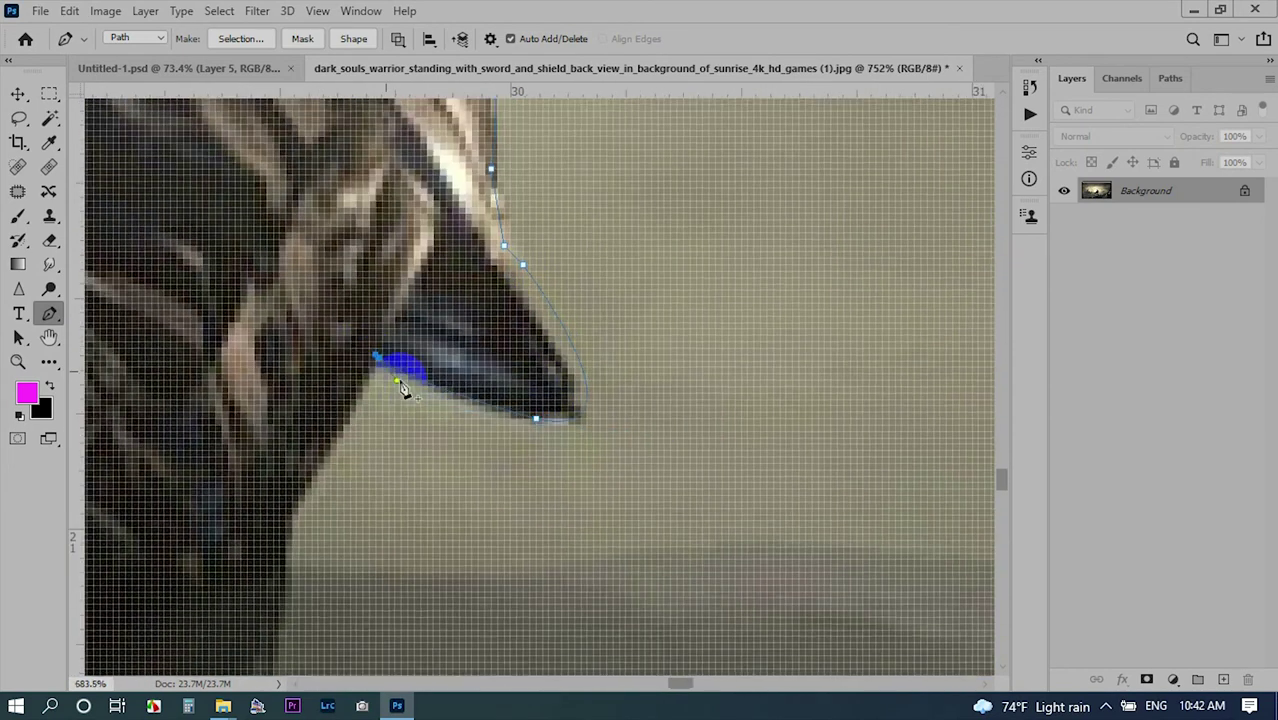
scroll(408, 391, "down", 2)
scroll(570, 300, "up", 2)
scroll(400, 400, "up", 1)
mouse_move(560, 290)
left_mouse_down()
mouse_move(500, 335)
mouse_move(492, 207)
left_mouse_up()
scroll(575, 328, "down", 3)
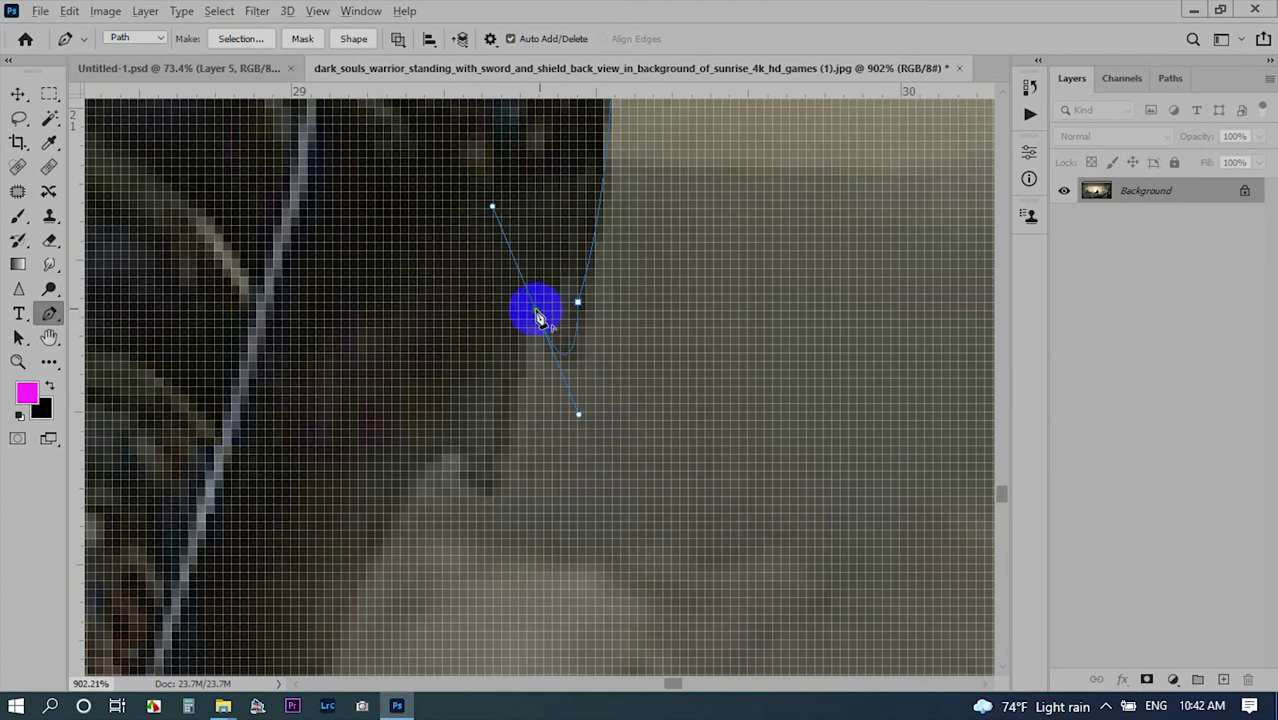
scroll(492, 457, "up", 3)
scroll(531, 388, "down", 4)
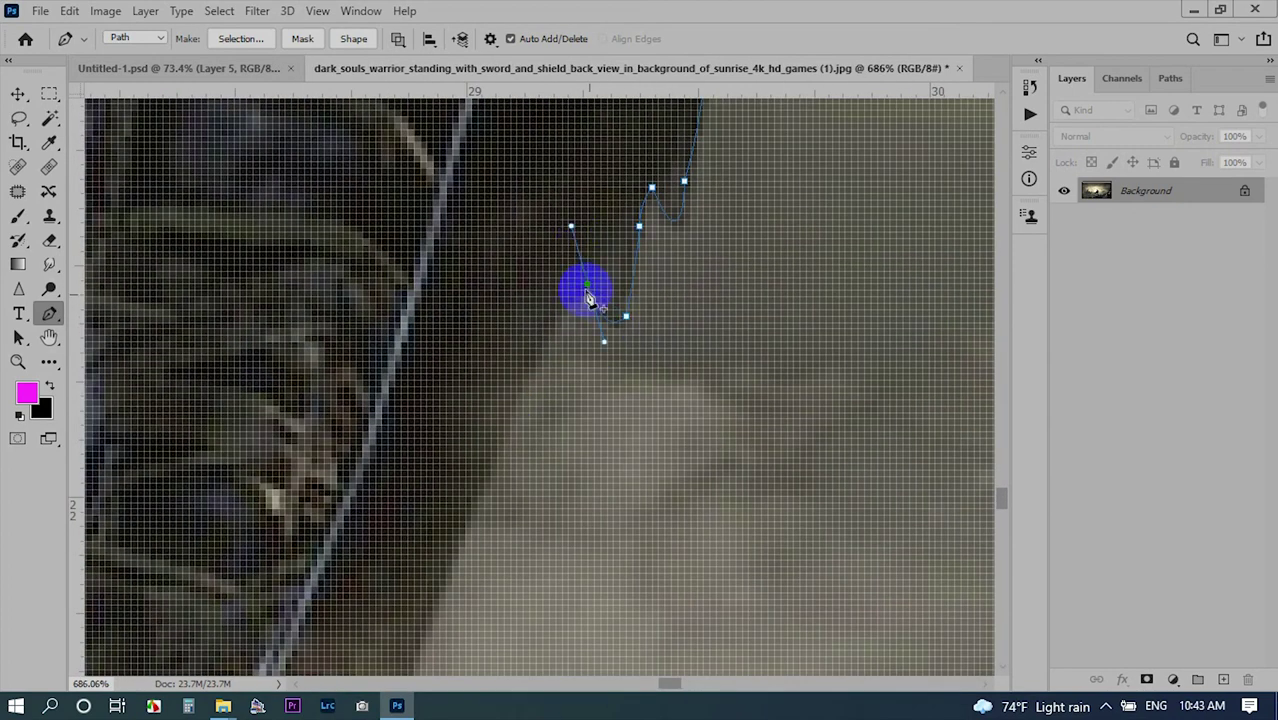
scroll(540, 360, "down", 2)
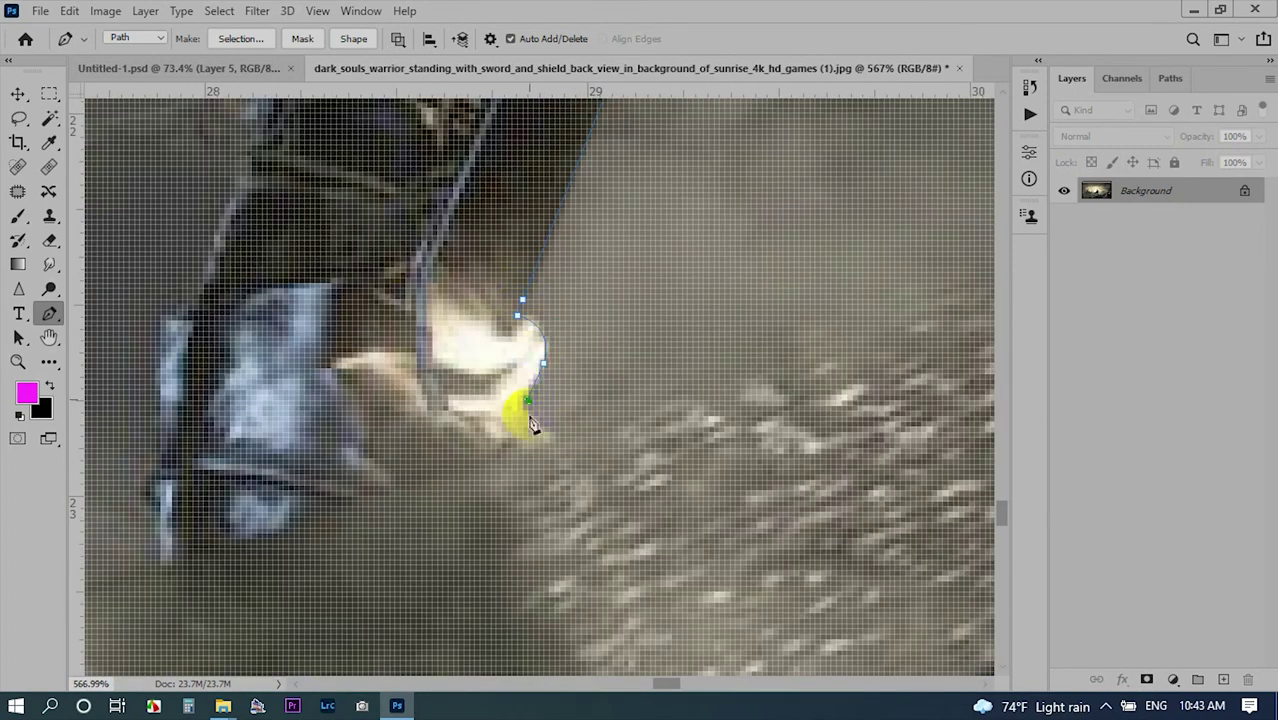
scroll(533, 425, "down", 5)
scroll(522, 380, "up", 5)
scroll(510, 400, "down", 2)
Curve the path around the boot and up the figure's edge.
left_click_drag(542, 417, 466, 435)
scroll(496, 428, "up", 2)
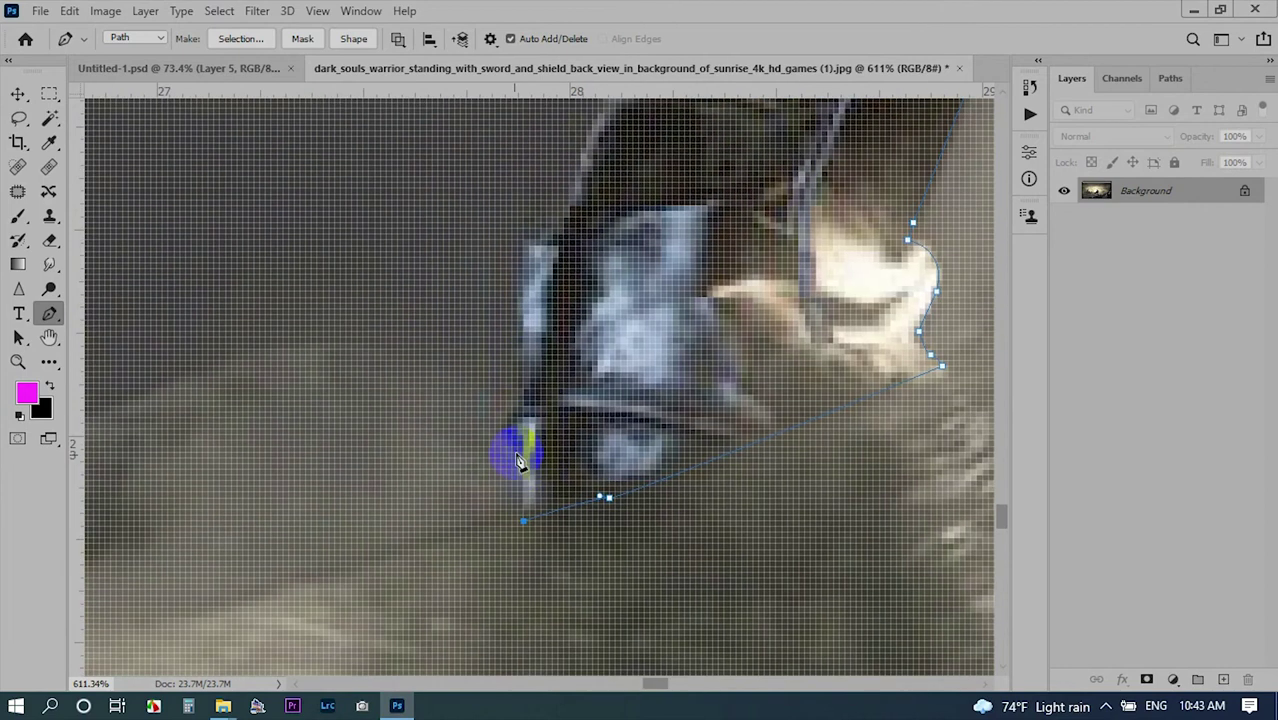
scroll(523, 405, "up", 2)
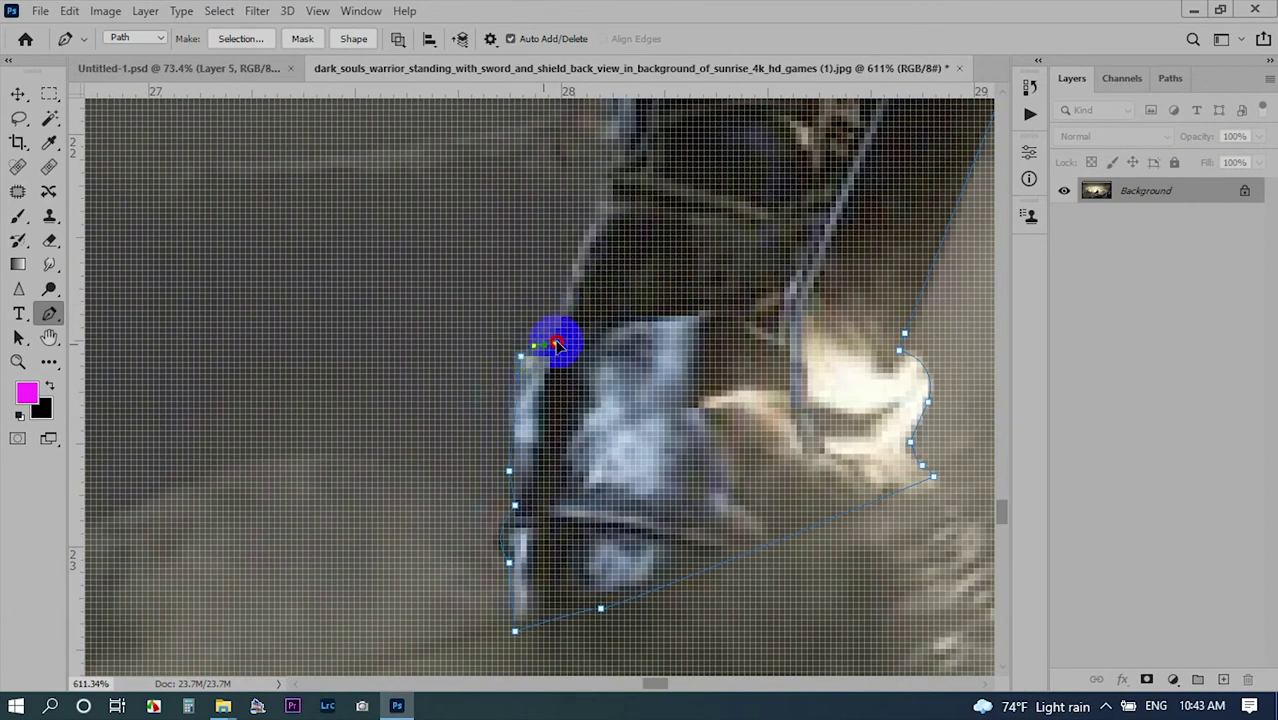
scroll(584, 353, "up", 2)
scroll(870, 428, "down", 3)
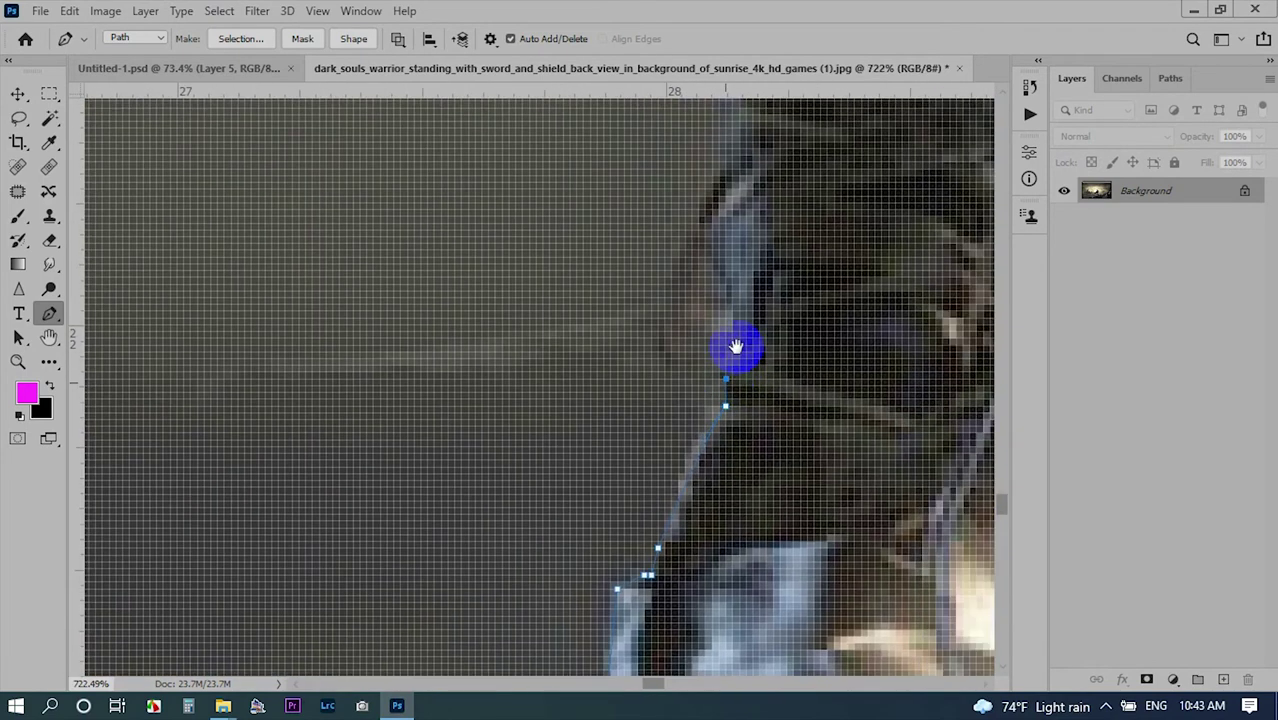
left_click(611, 381)
scroll(612, 380, "up", 1)
scroll(612, 380, "down", 1)
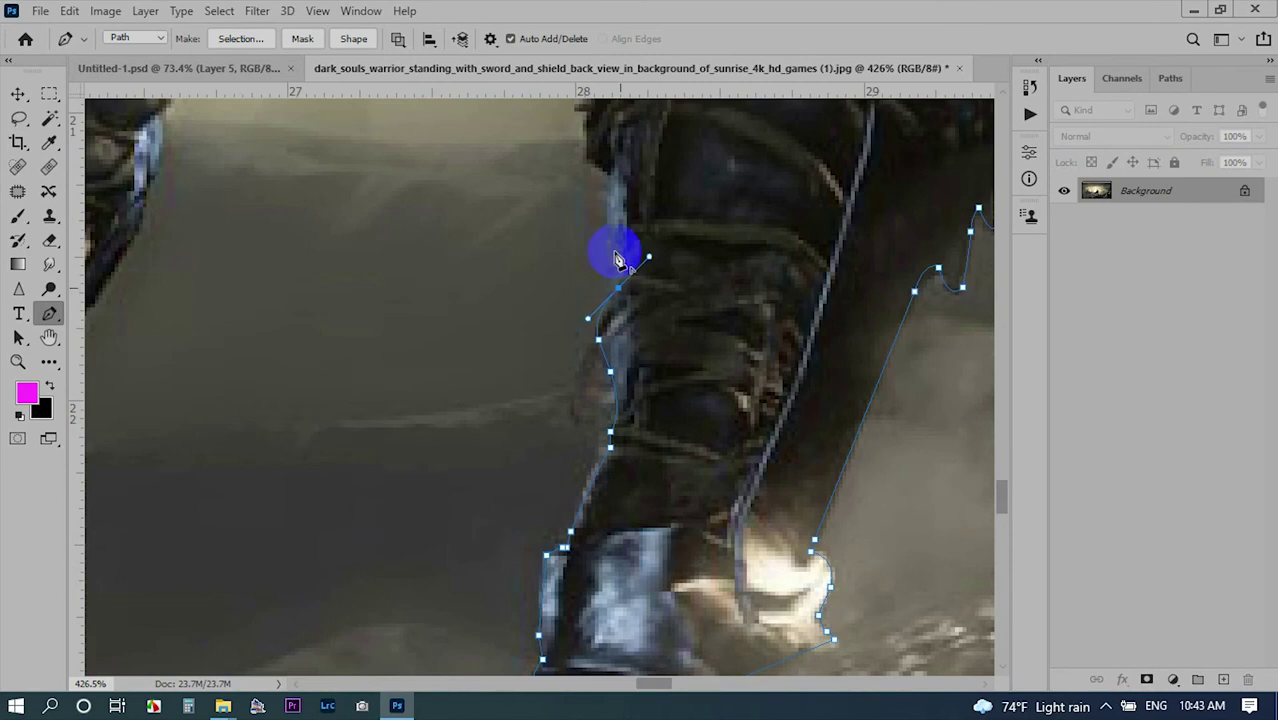
scroll(617, 259, "up", 1)
scroll(605, 300, "up", 1)
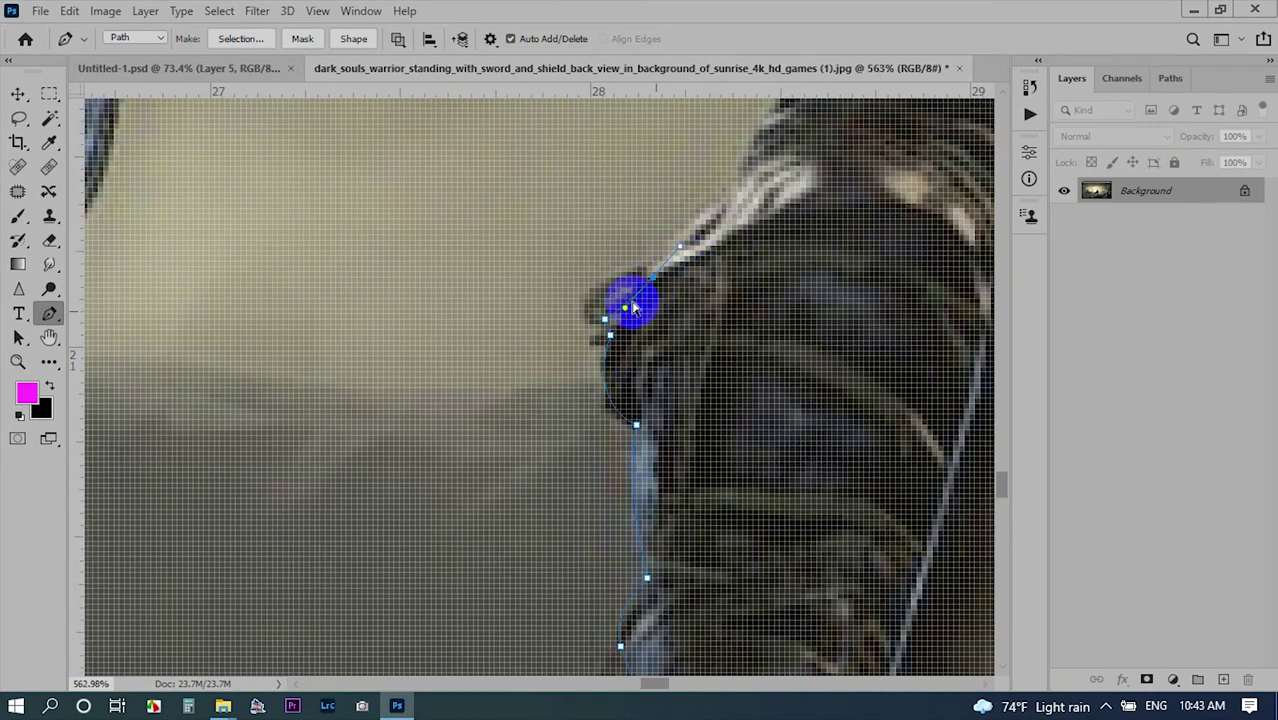
Continue the outline with anchors along the leg and lower leg edges.
left_click_drag(648, 274, 668, 275)
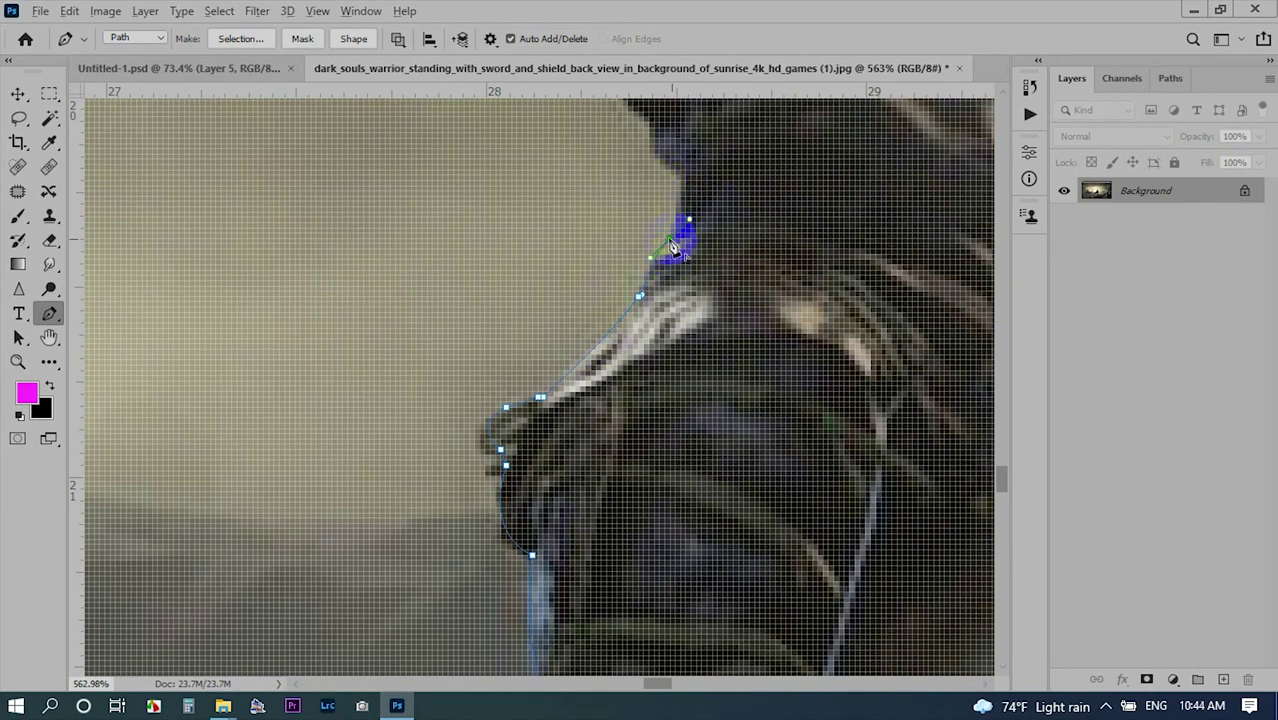
scroll(673, 245, "down", 2)
scroll(622, 470, "up", 3)
left_click(580, 423)
left_click_drag(491, 470, 466, 298)
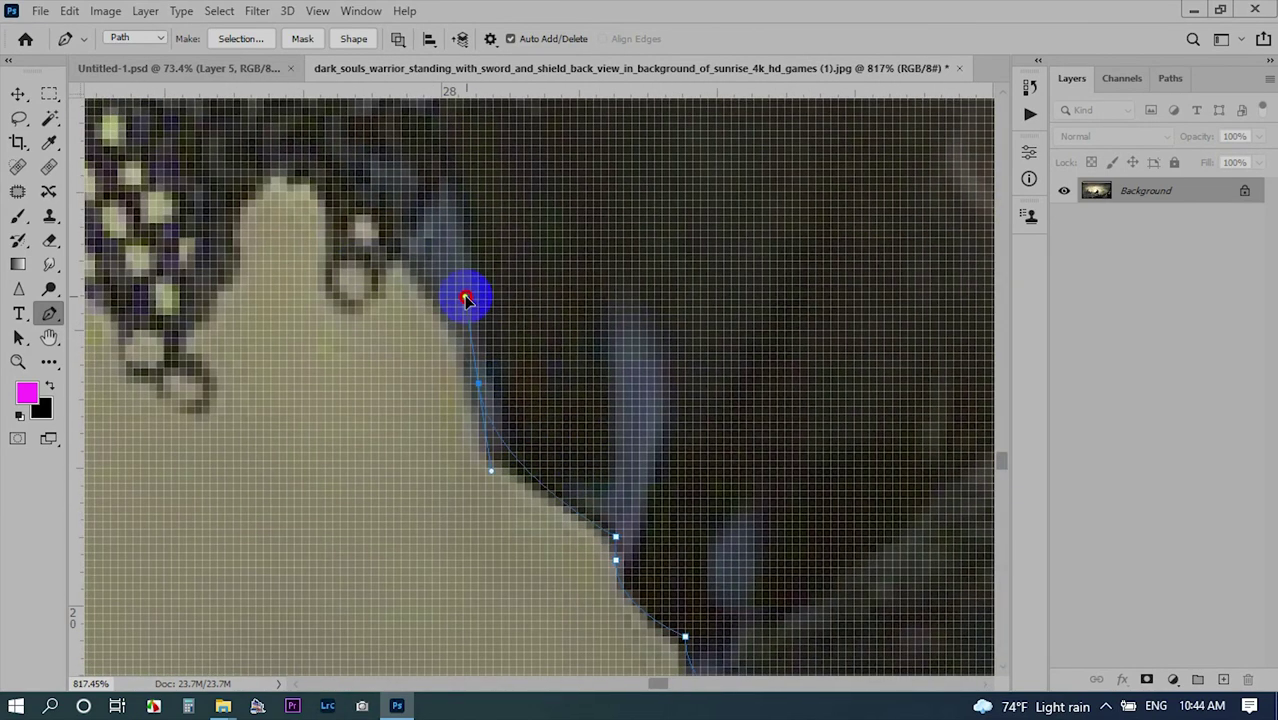
left_click(542, 371)
left_click(442, 428)
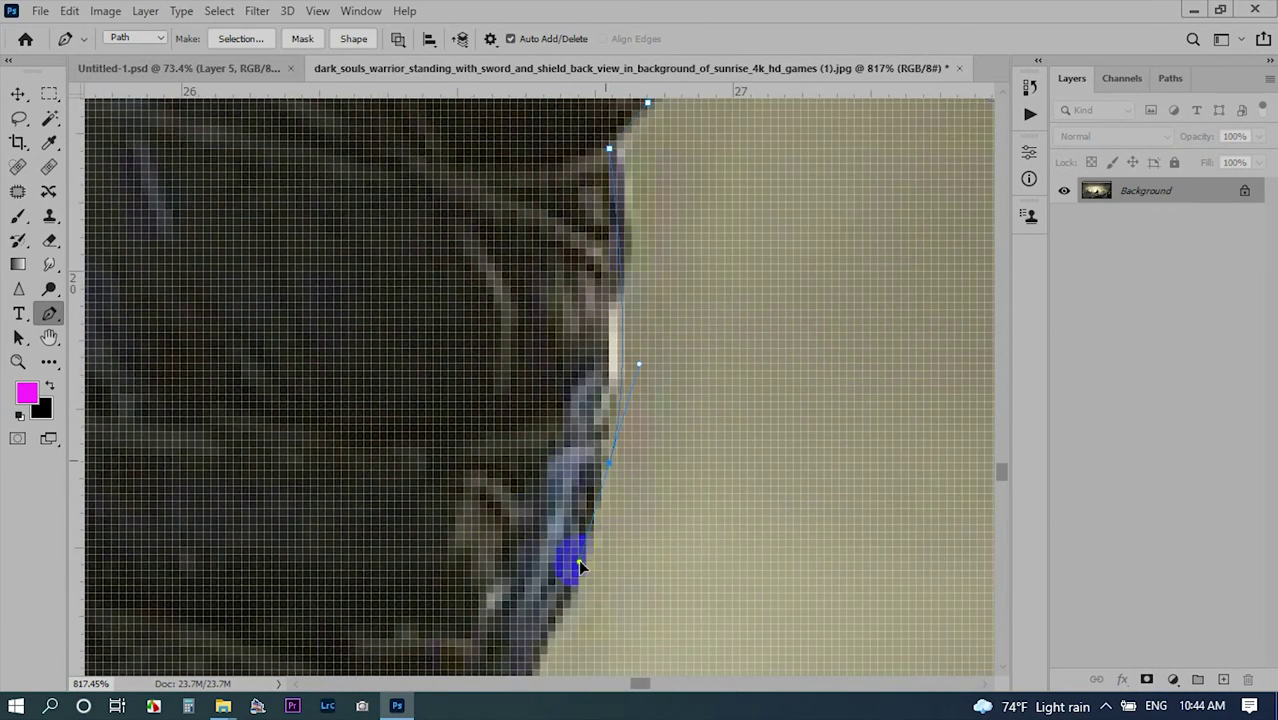
left_click_drag(540, 481, 640, 366)
scroll(626, 432, "down", 3)
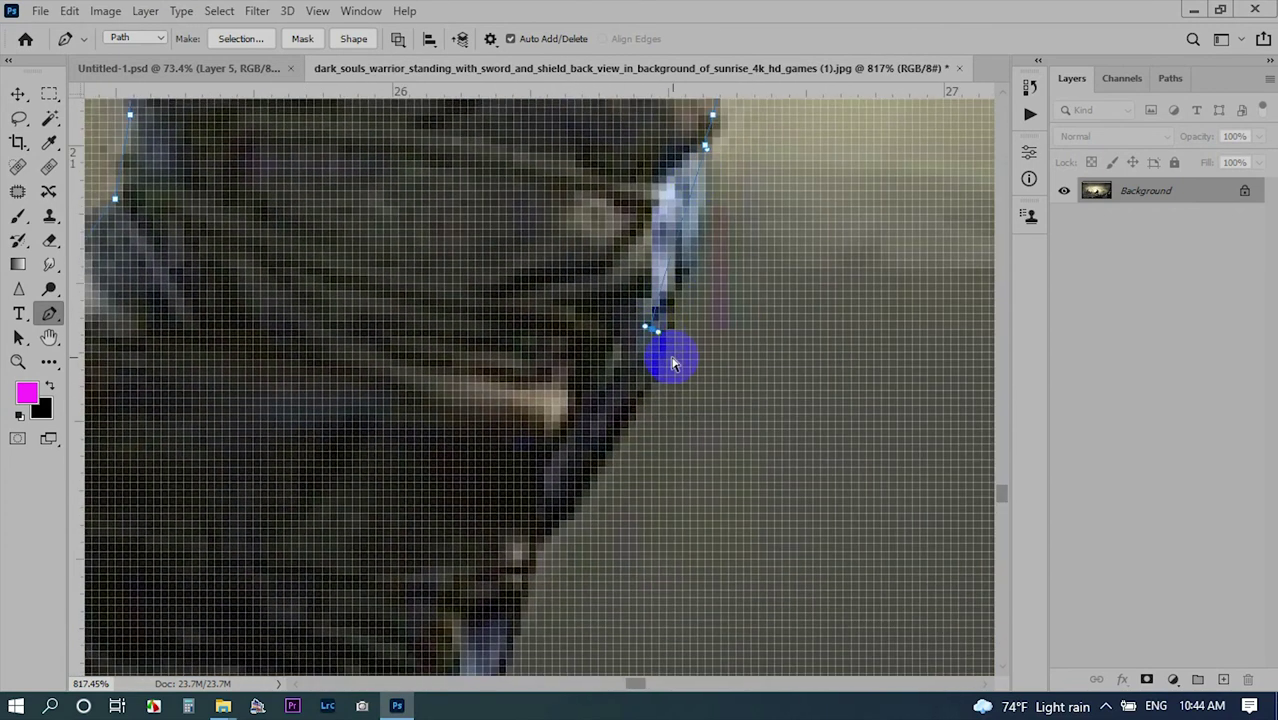
scroll(640, 320, "down", 5)
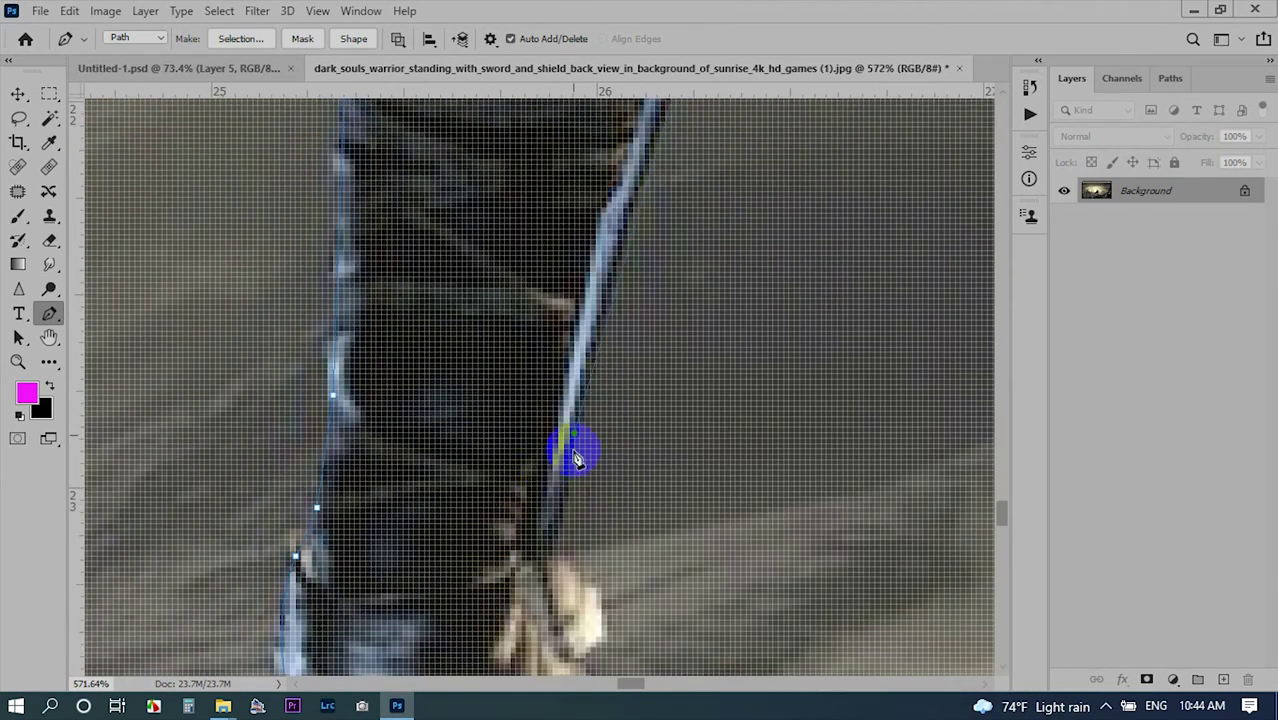
left_click(542, 428)
scroll(627, 222, "down", 2)
scroll(603, 400, "up", 2)
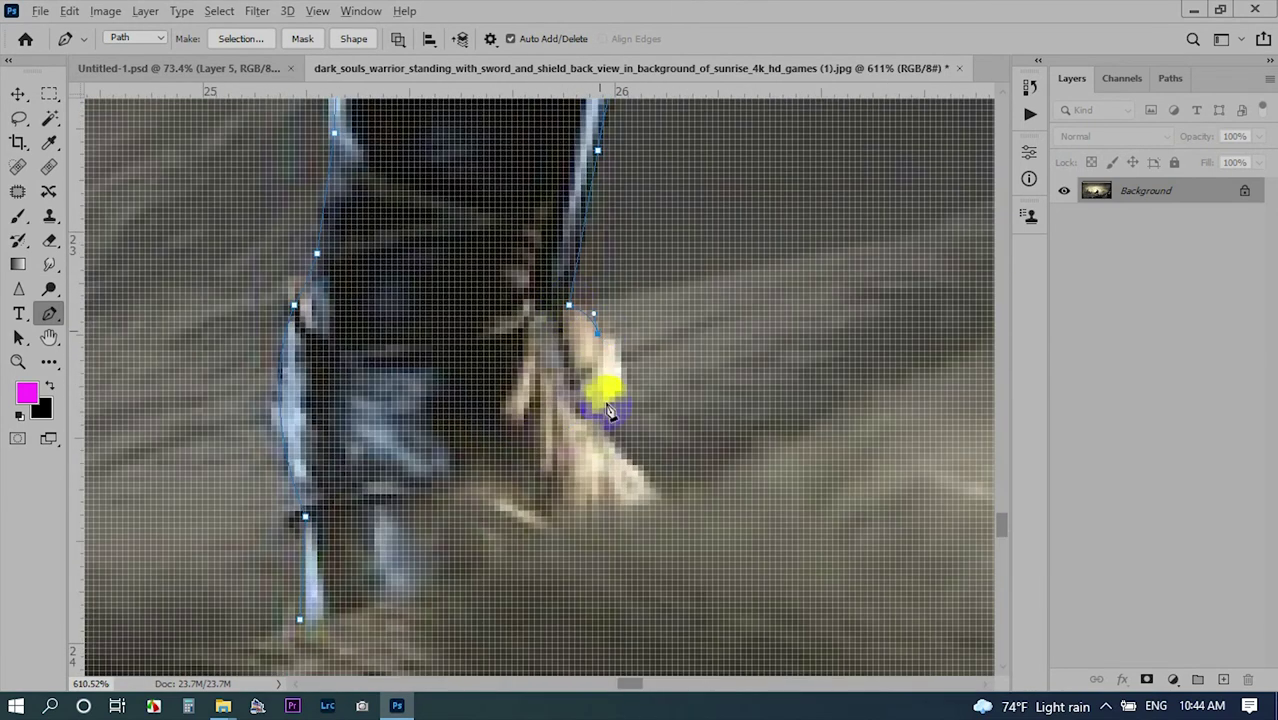
scroll(738, 521, "down", 5)
scroll(746, 419, "down", 3)
Load the traced warrior path as a selection and switch to the Marquee tool.
key("ctrl+Return")
scroll(600, 350, "down", 2)
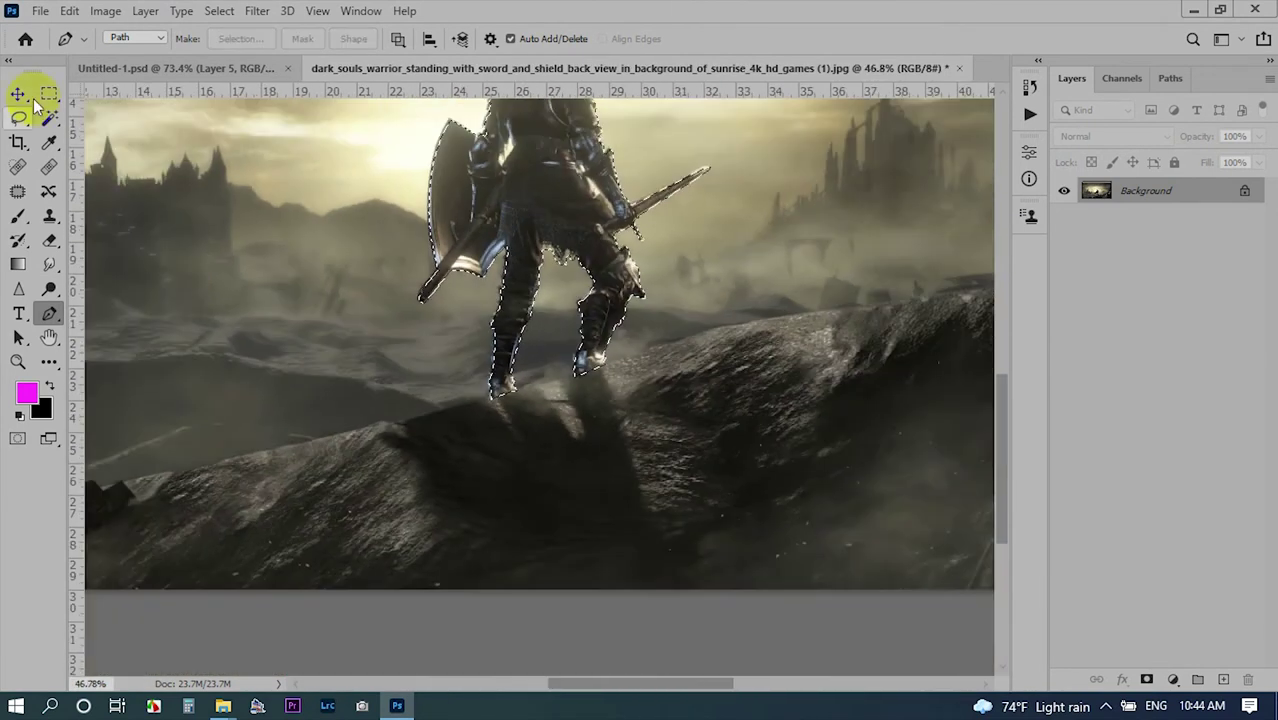
key("m")
scroll(544, 298, "up", 2)
Duplicate the photo onto a new layer and mask it to the warrior selection.
right_click(544, 298)
left_click(665, 420)
left_click(1147, 679)
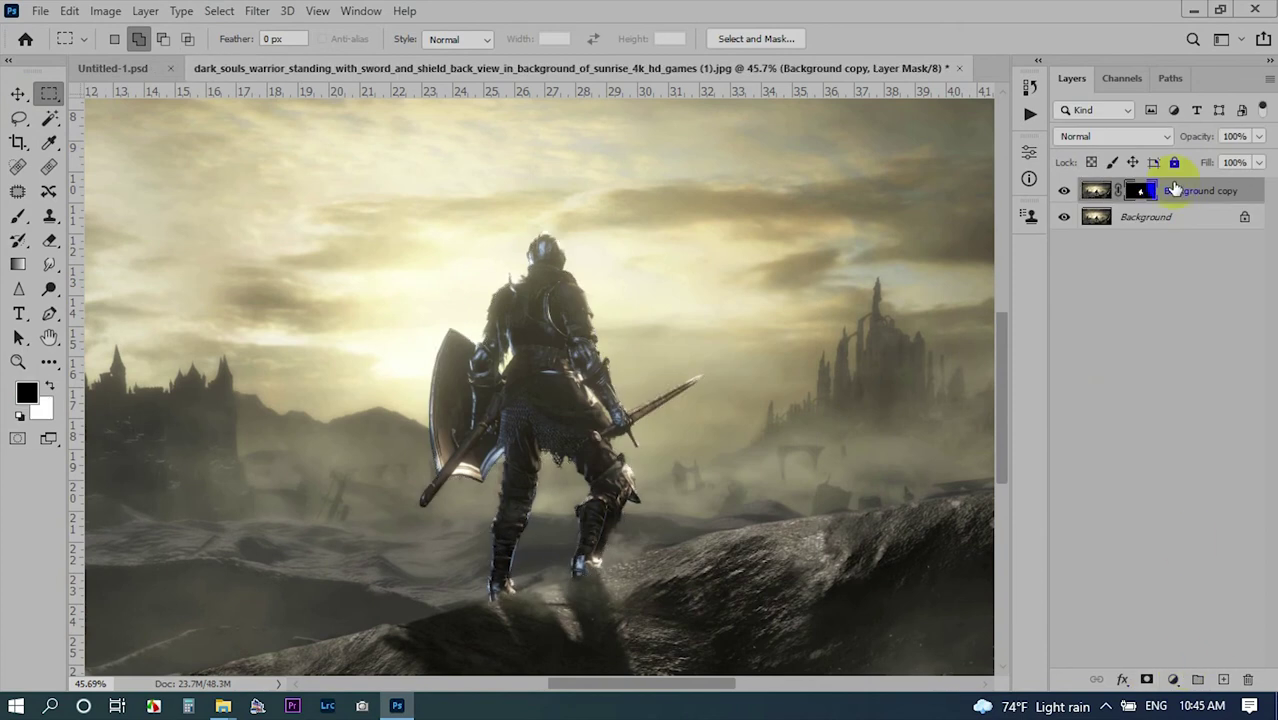
left_click(1064, 217)
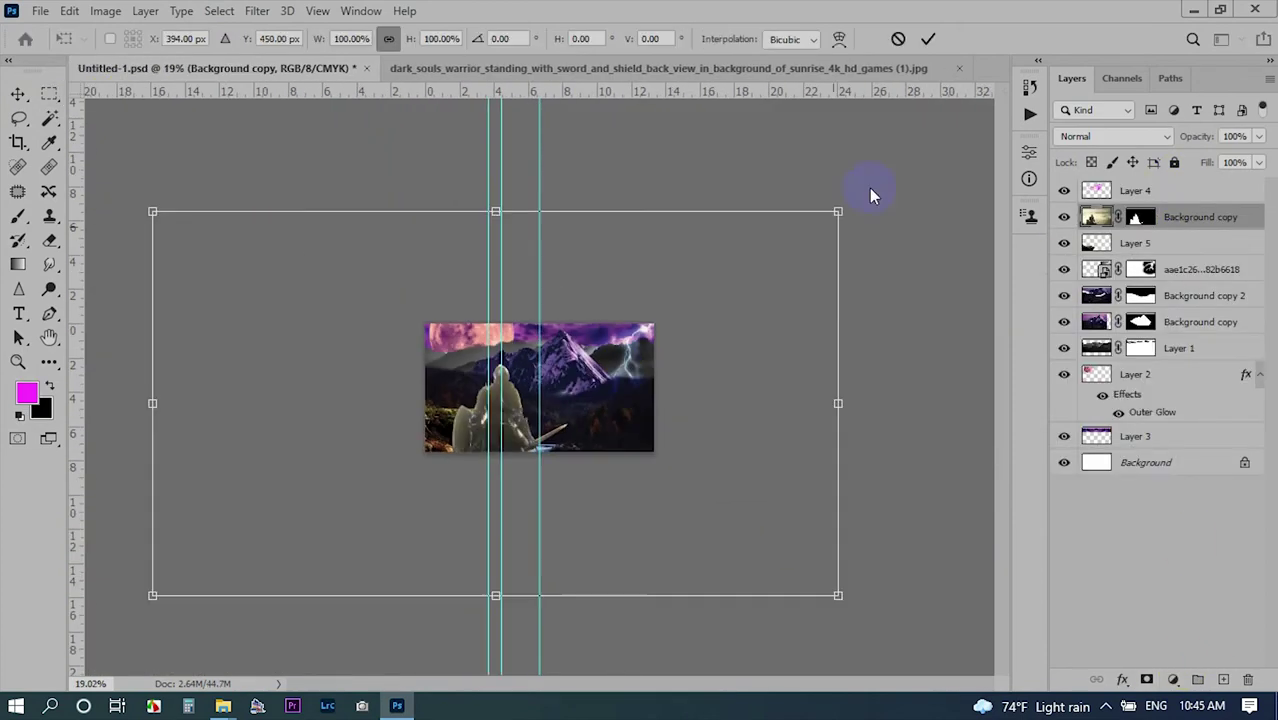
Place the scaled-down warrior on the mossy cliff and commit the transform.
scroll(523, 327, "up", 5)
left_click_drag(476, 385, 538, 378)
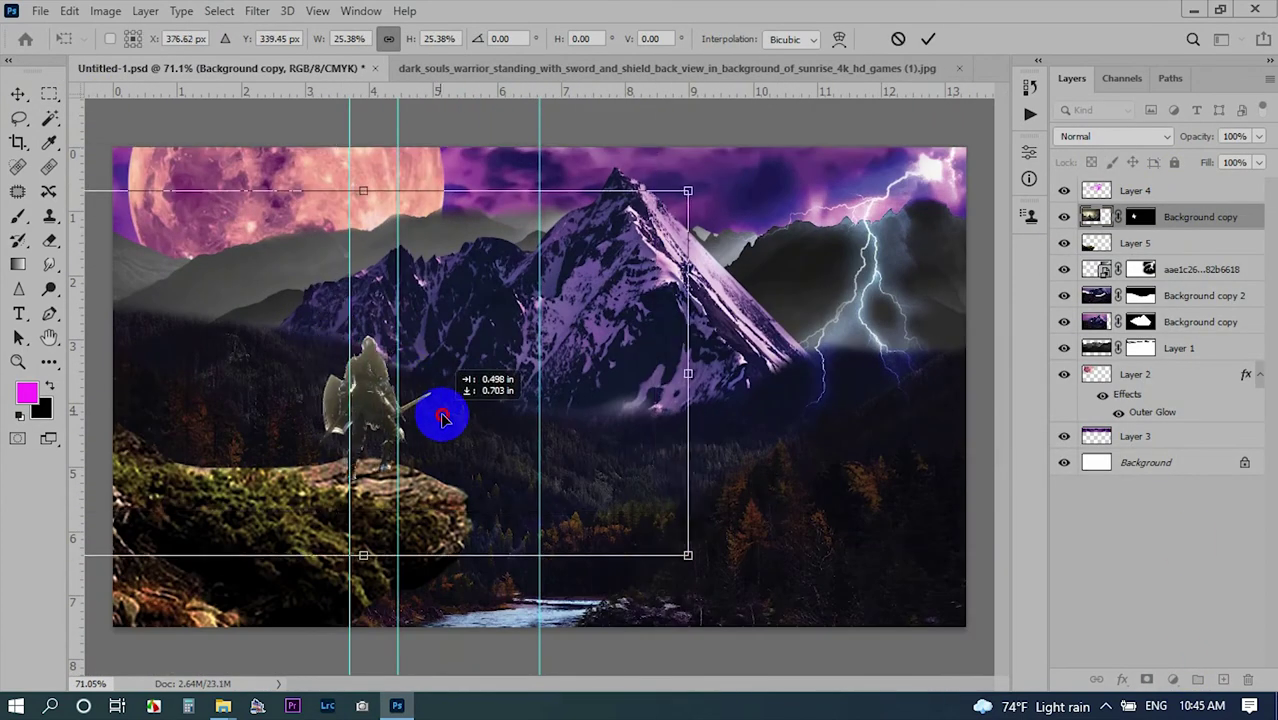
key("Return")
scroll(343, 490, "up", 5)
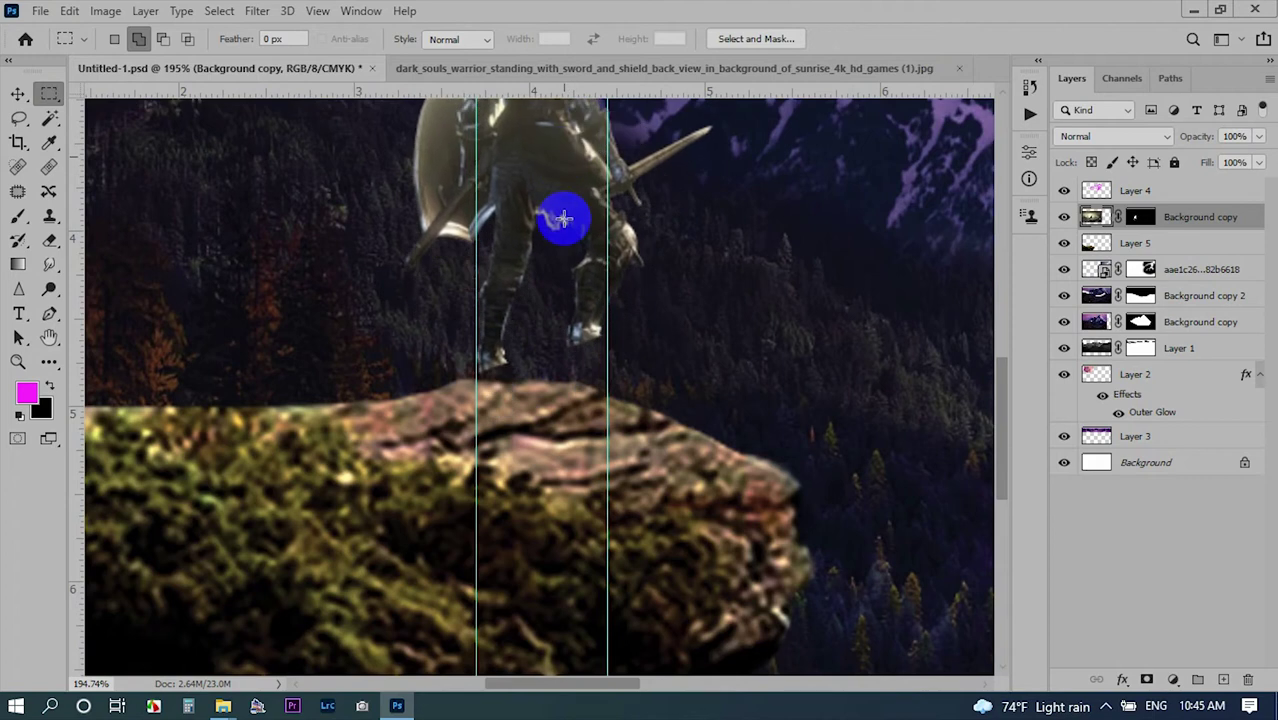
scroll(561, 214, "down", 4)
Select Layer 4 and cancel an opened Levels adjustment on it.
scroll(390, 345, "up", 2)
left_click(1135, 190)
key("ctrl+l")
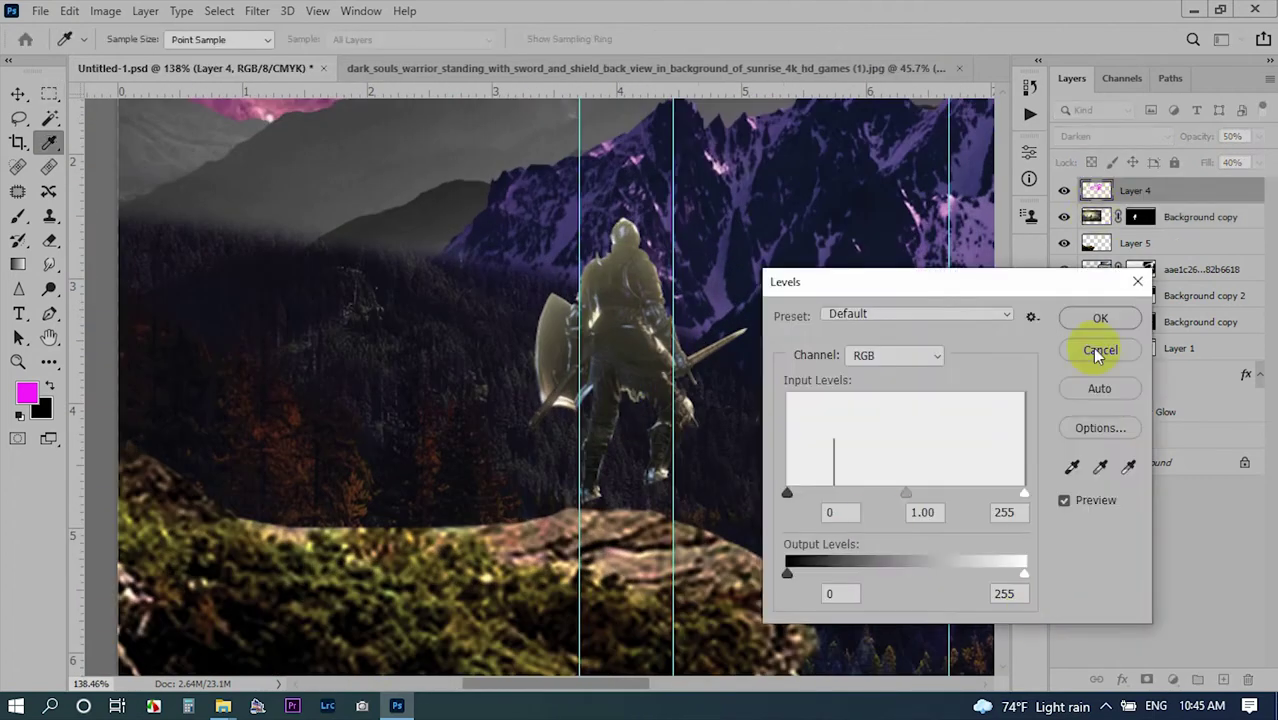
left_click(1095, 347)
Darken the warrior's Background copy layer with Levels, midtones about 0.82.
left_click(1093, 215)
key("ctrl+l")
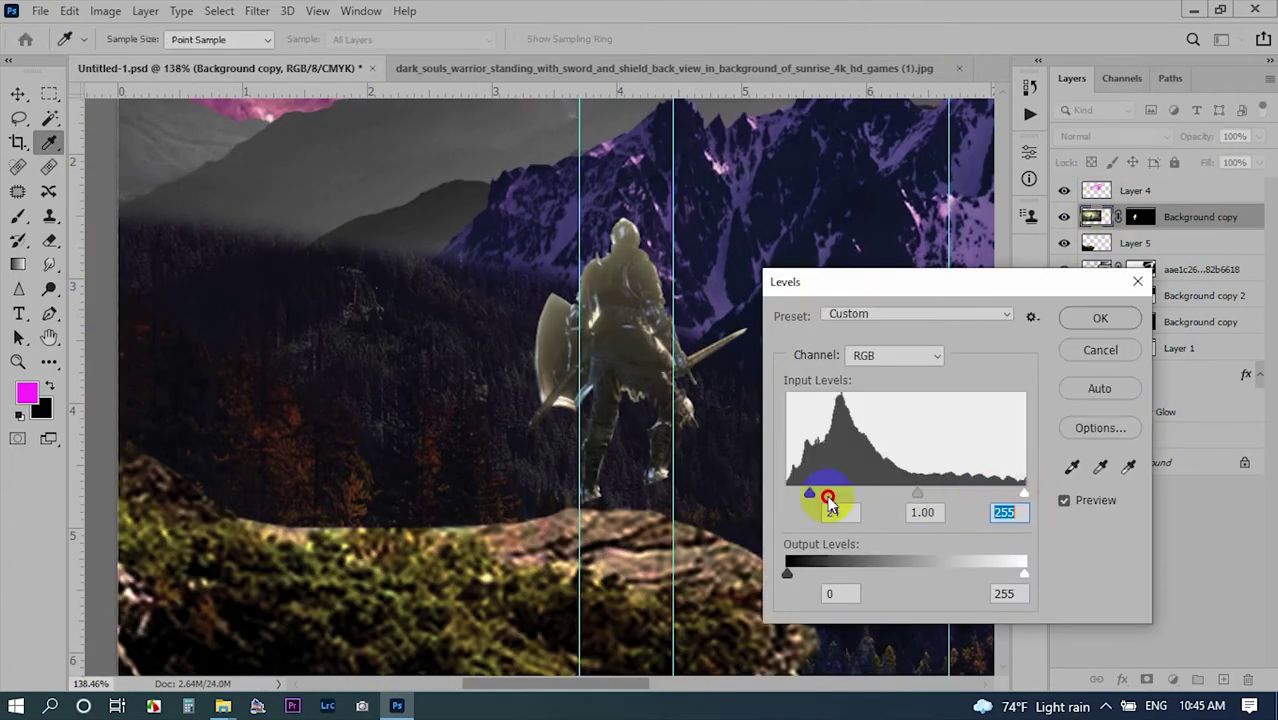
left_click_drag(787, 493, 821, 493)
left_click_drag(922, 493, 936, 492)
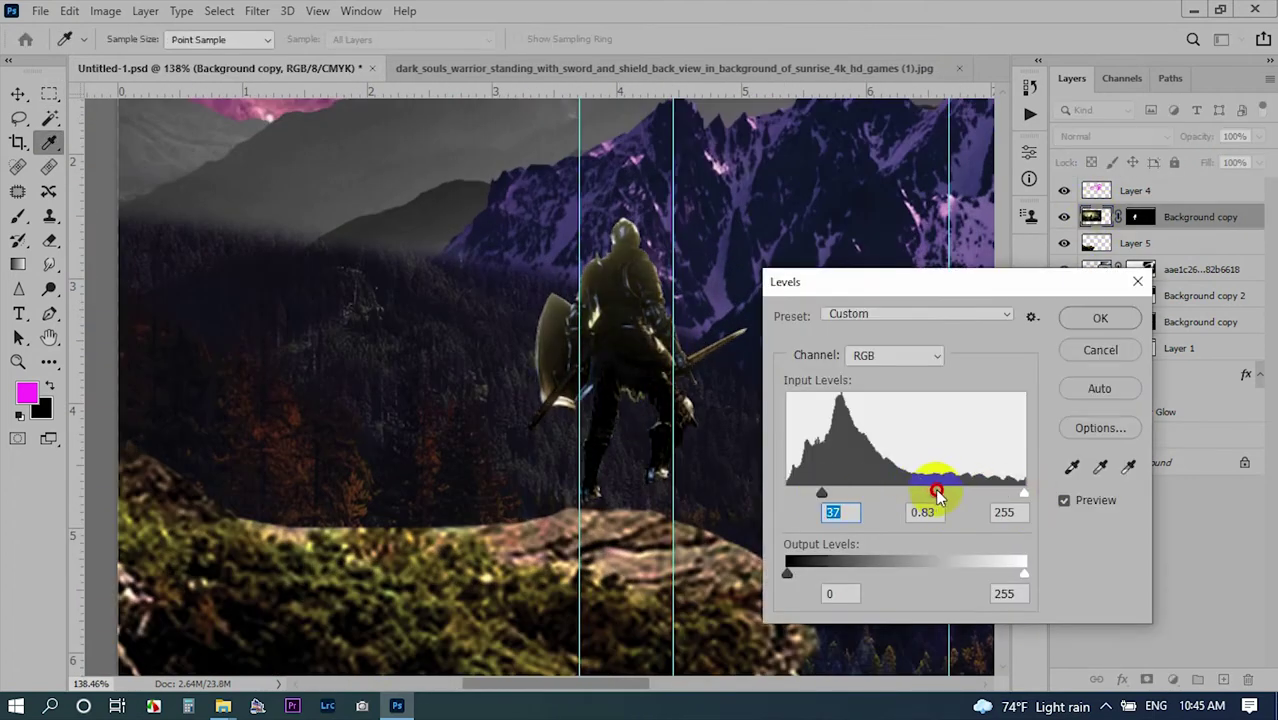
left_click(1072, 325)
Darken the cliff on Layer 5 with Levels: black input 36, midtones 0.73.
scroll(336, 447, "up", 3)
right_click(479, 437, "ctrl")
left_click(541, 465)
right_click(522, 456, "ctrl")
left_click(545, 459)
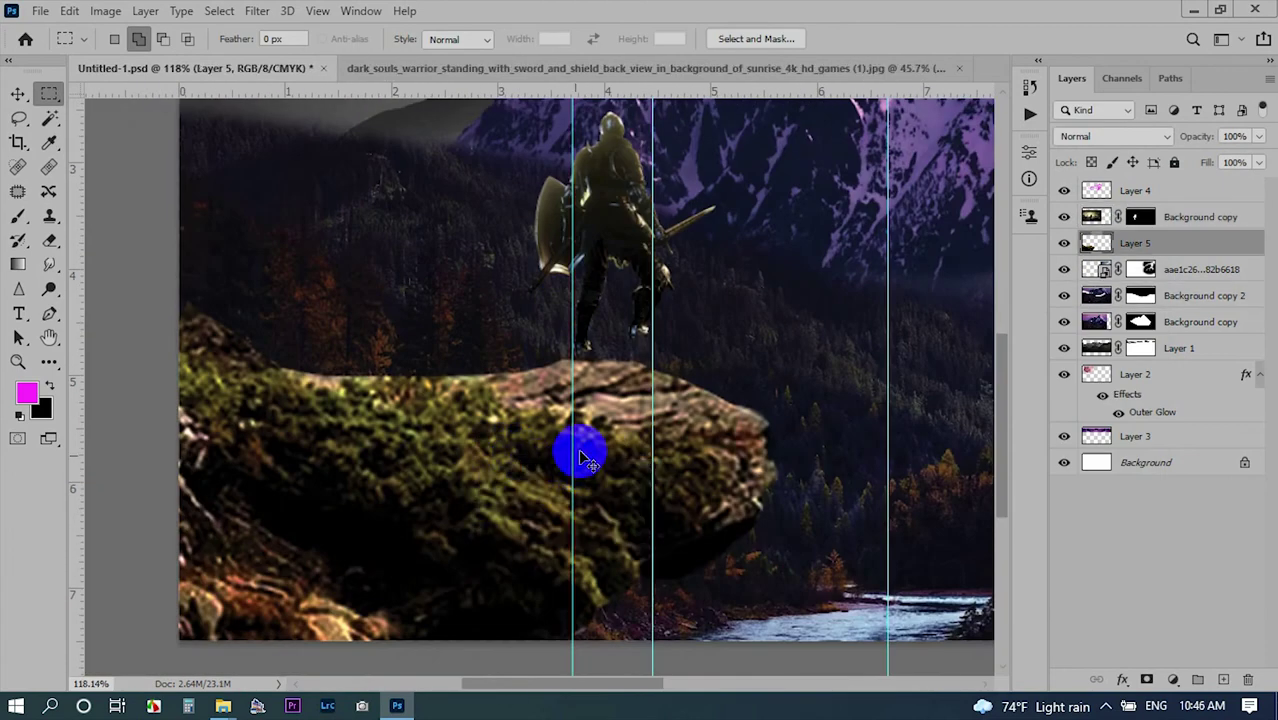
key("ctrl+l")
left_click_drag(787, 493, 821, 493)
left_click_drag(922, 493, 944, 493)
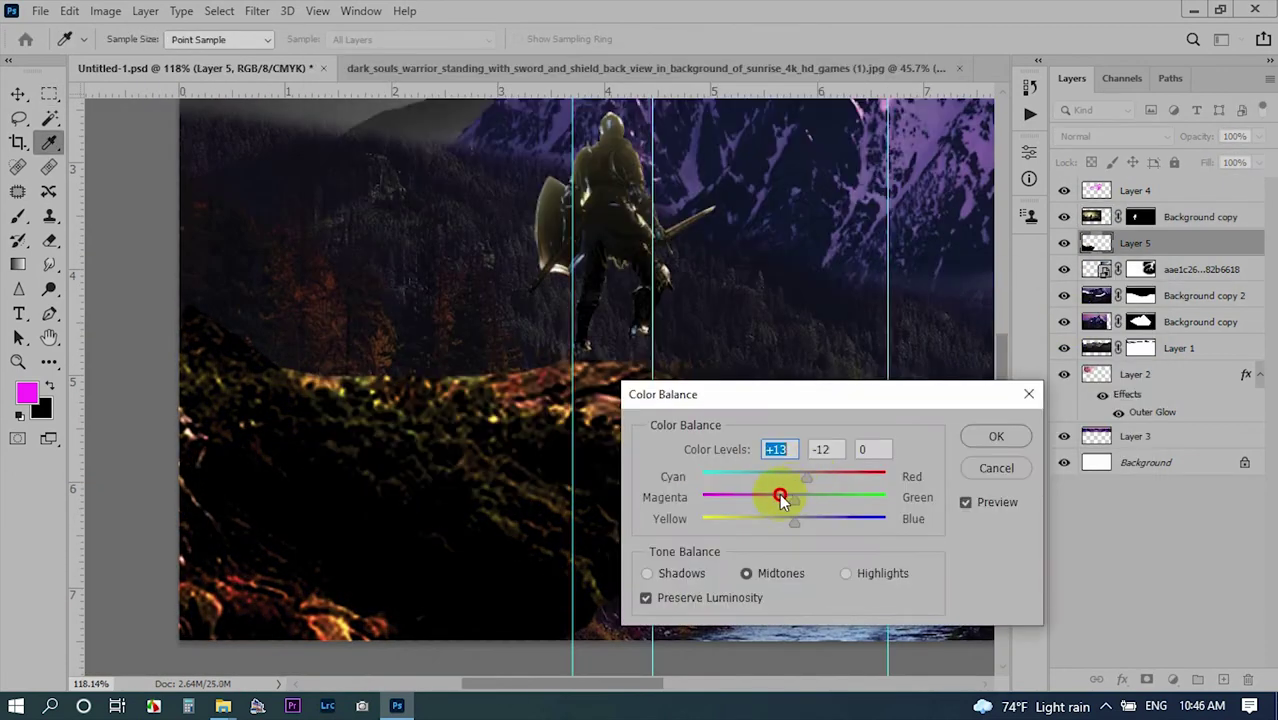
Shift the warrior's Background copy Color Balance Cyan–Red slider to +14.
right_click(642, 218, "ctrl")
left_click(650, 223)
key("ctrl+b")
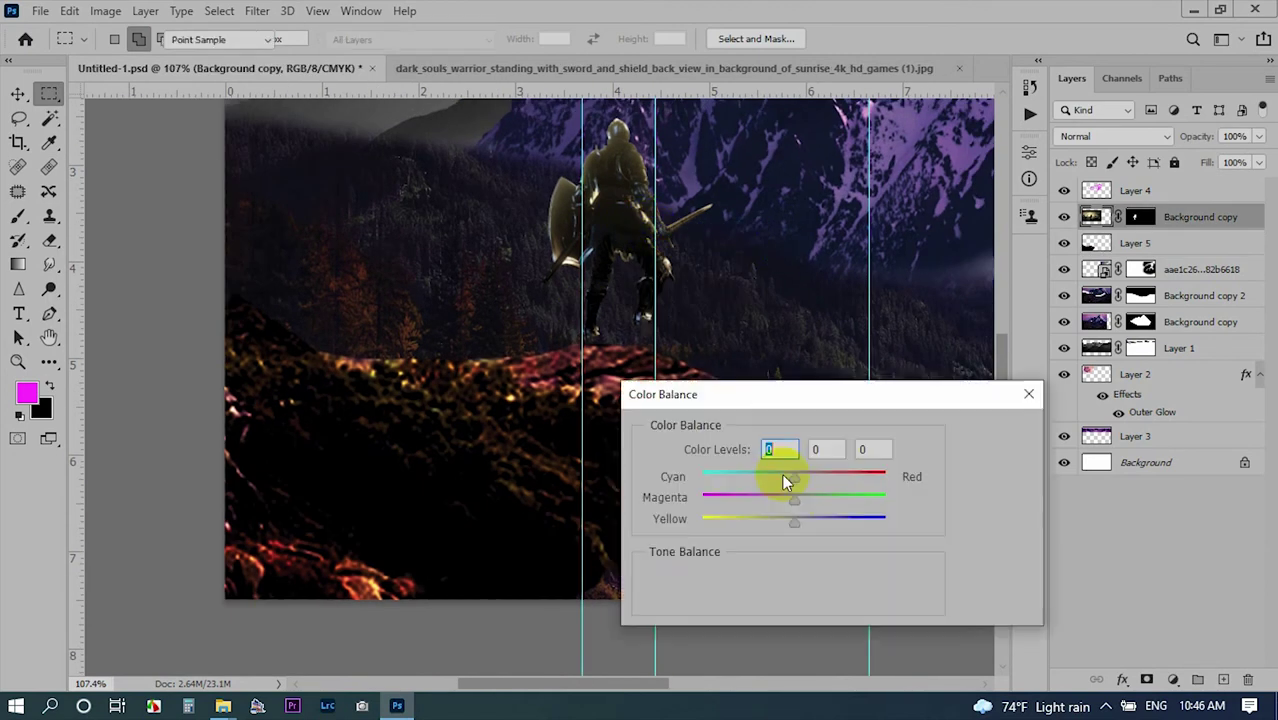
left_click_drag(785, 482, 812, 482)
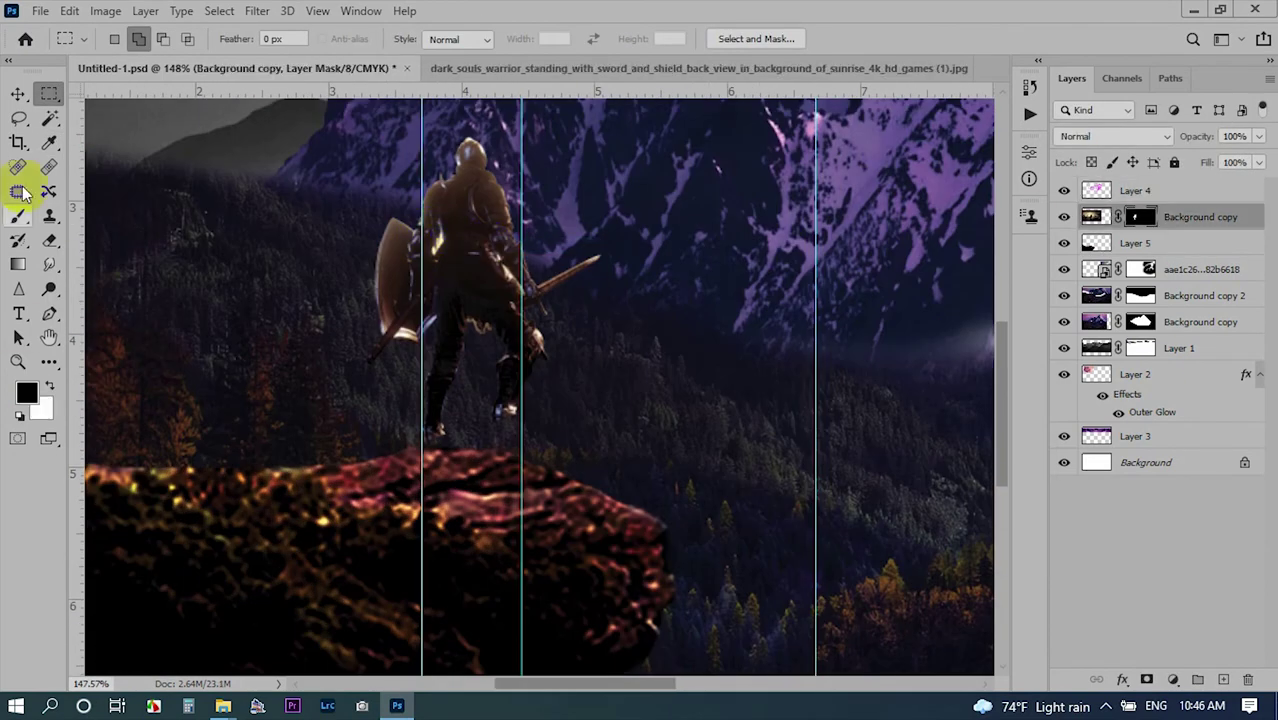
Paint white on the warrior's mask to reveal dust haze around his feet.
left_click(18, 216)
left_click(48, 385)
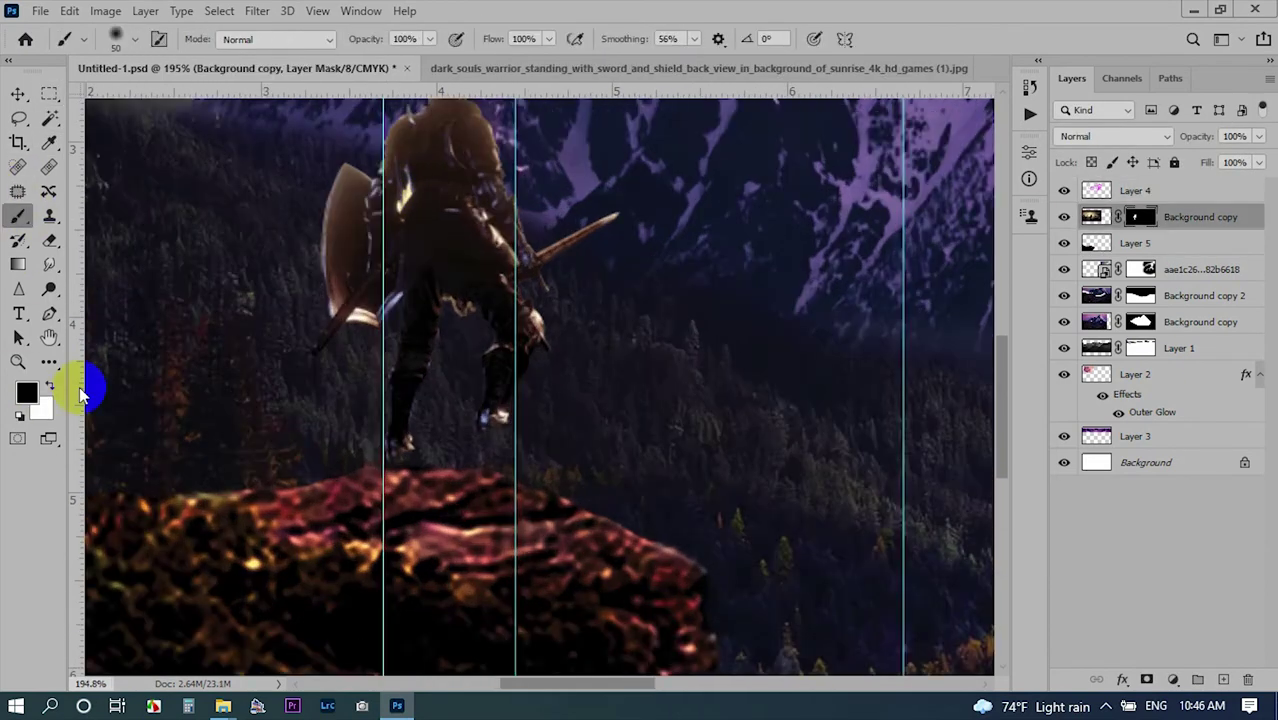
scroll(515, 455, "up", 5, "alt")
mouse_move(515, 455)
left_mouse_down()
mouse_move(833, 486)
mouse_move(465, 449)
mouse_move(519, 380)
mouse_move(775, 378)
left_mouse_up()
scroll(778, 374, "down", 4, "alt")
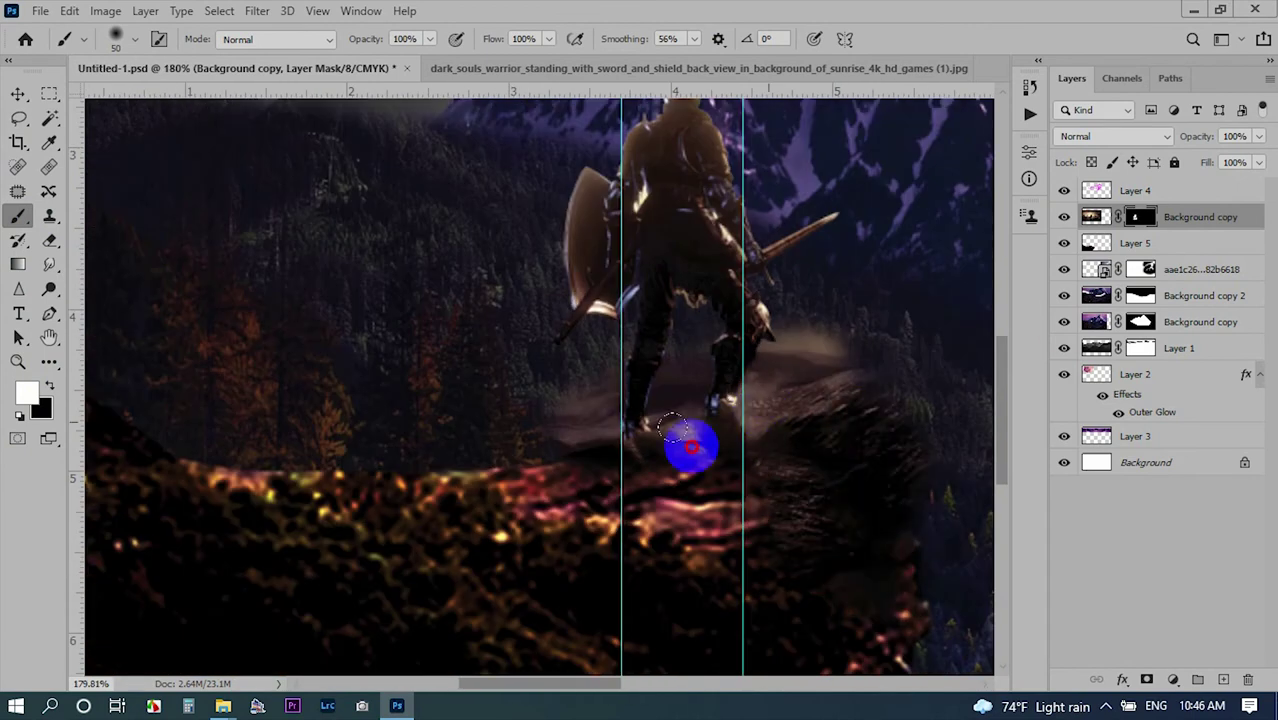
scroll(684, 425, "down", 2, "alt")
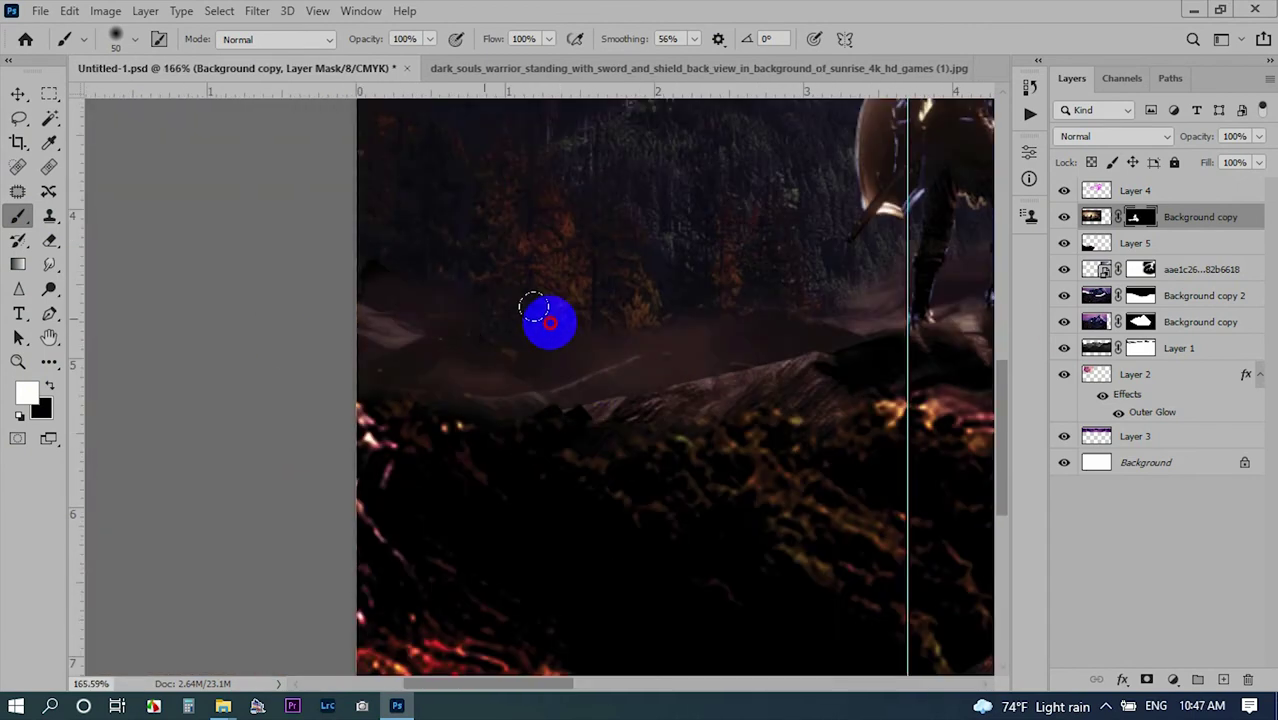
scroll(662, 414, "down", 2, "alt")
scroll(792, 372, "down", 1, "alt")
scroll(670, 465, "down", 2, "alt")
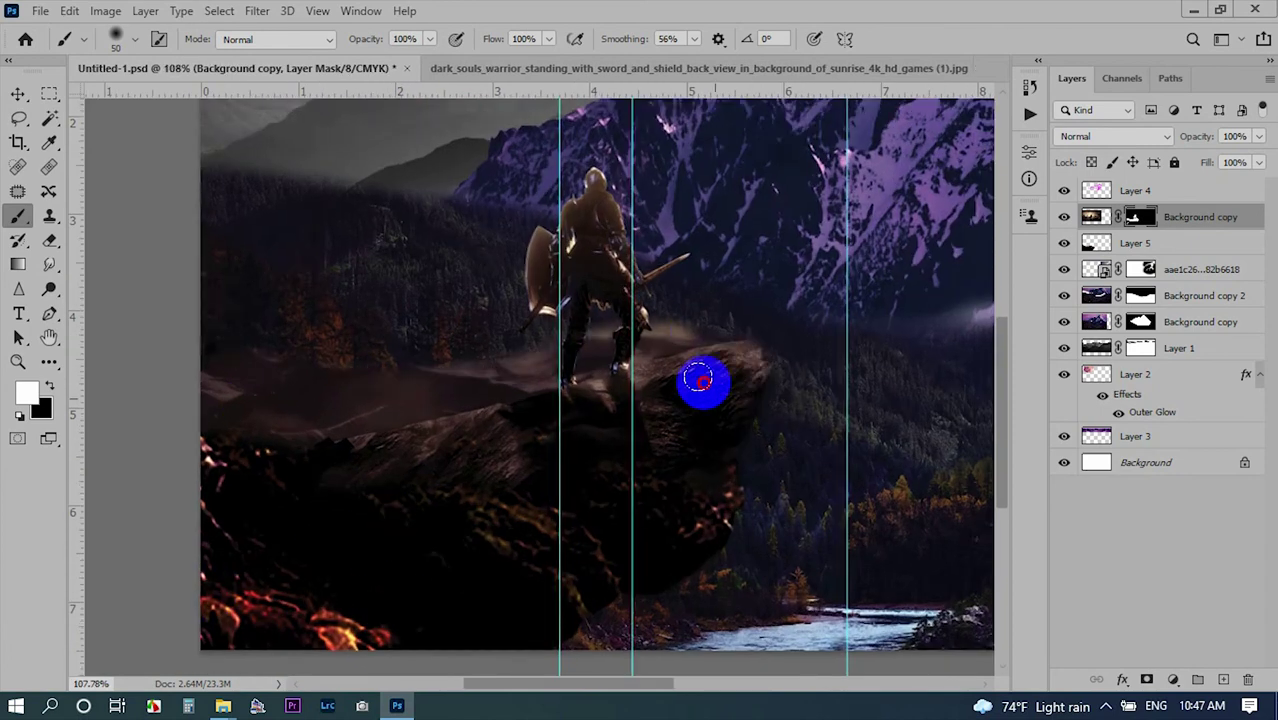
scroll(697, 371, "up", 2, "alt")
scroll(522, 417, "up", 1, "alt")
Lasso-select along the cliff rock edge beside the warrior.
left_click(22, 119)
scroll(420, 380, "down", 1, "alt")
left_click_drag(366, 377, 737, 330)
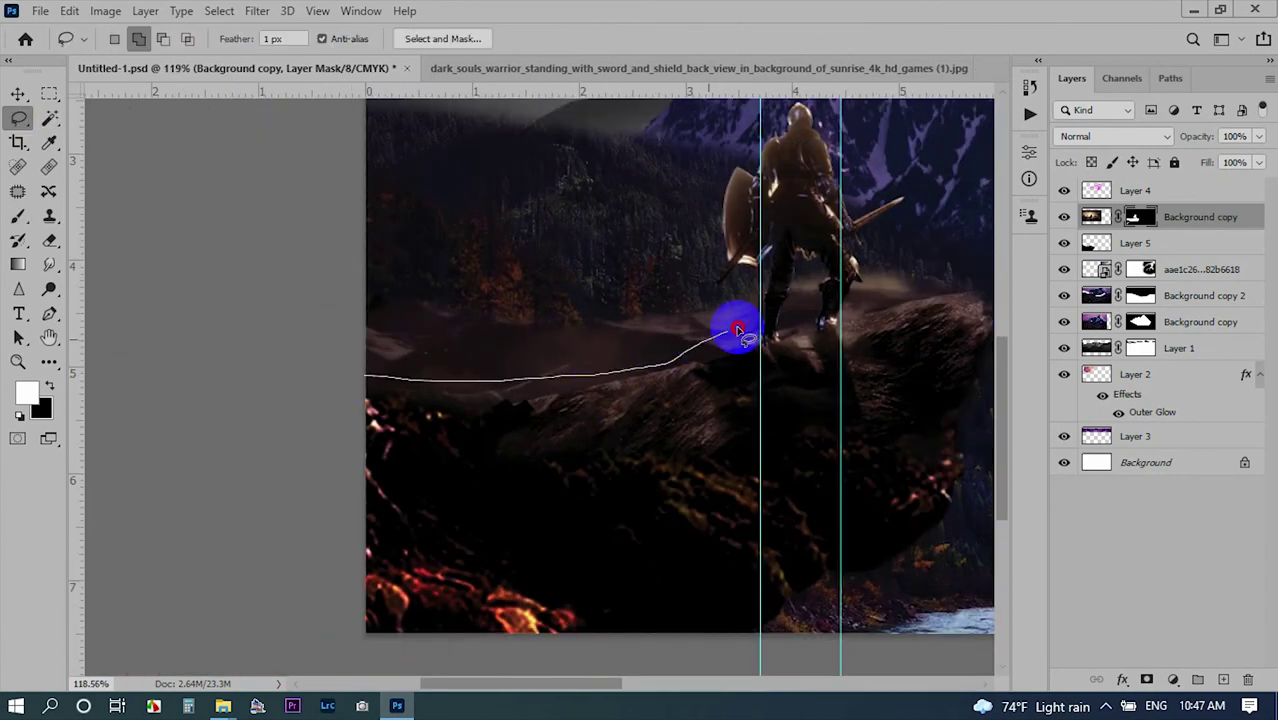
scroll(628, 371, "up", 2, "alt")
left_click_drag(546, 338, 572, 362)
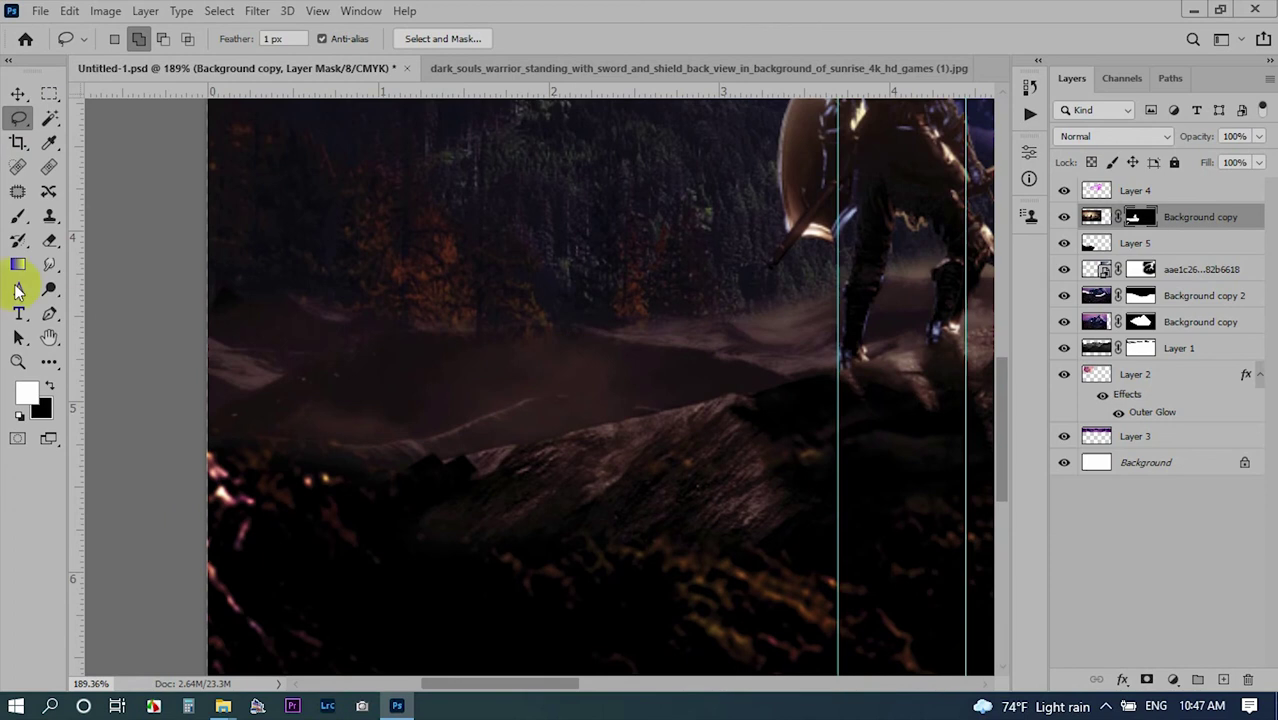
Paint black on the mask to hide the haze over the rocks left of the warrior.
left_click(18, 216)
key("x")
mouse_move(750, 285)
left_mouse_down()
mouse_move(214, 357)
mouse_move(566, 353)
left_mouse_up()
scroll(665, 368, "up", 2, "alt")
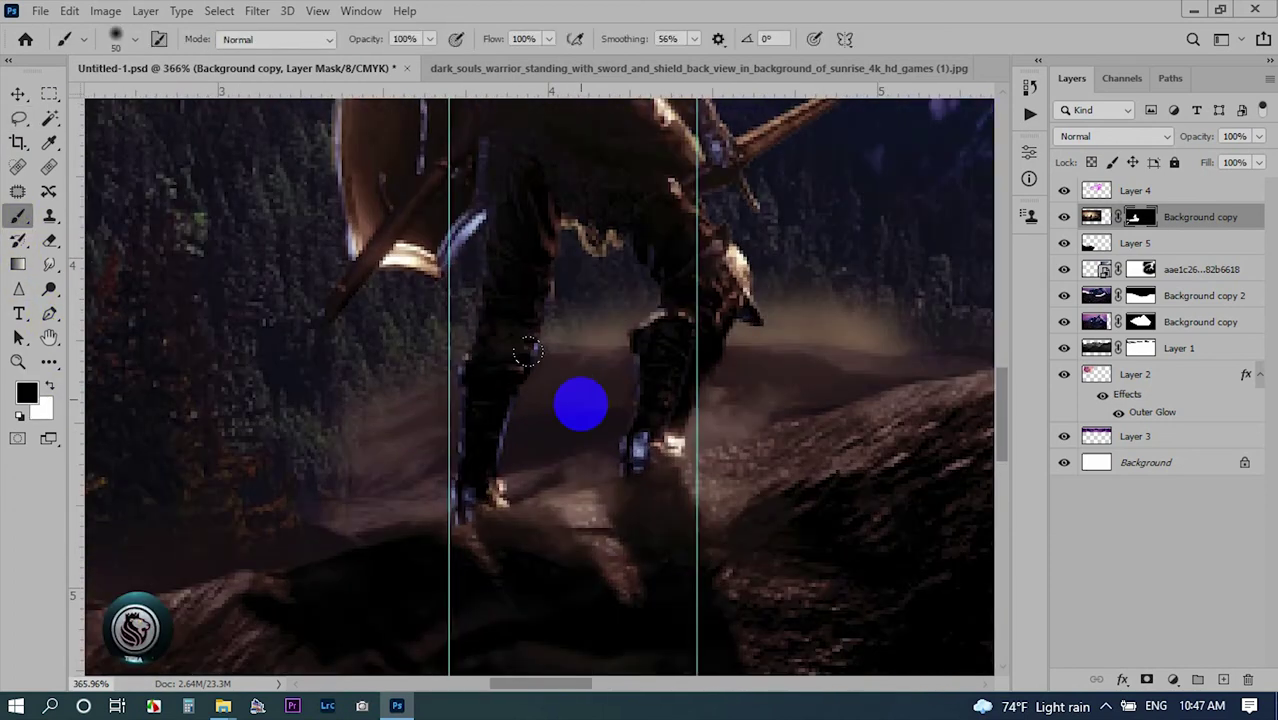
key("o")
Paint away excess dust haze around the legs and boots with a smaller brush.
key("b")
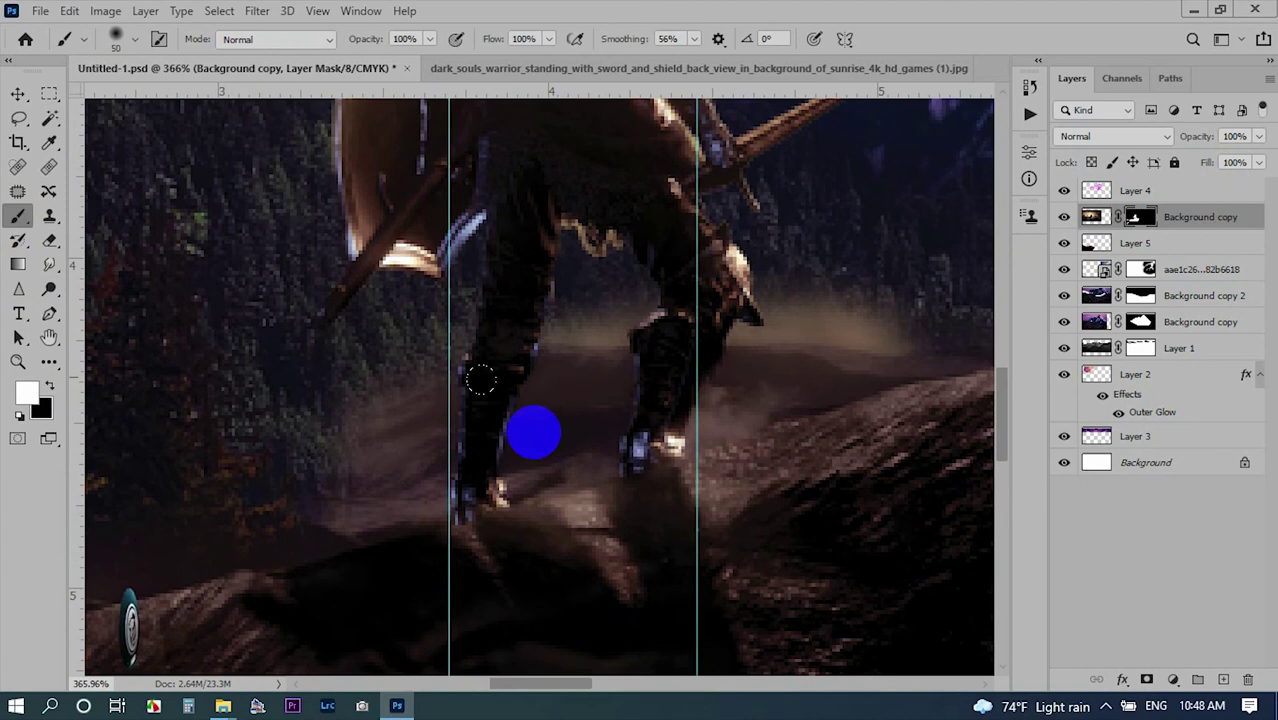
mouse_move(523, 437)
left_mouse_down()
mouse_move(585, 322)
mouse_move(234, 502)
mouse_move(893, 320)
mouse_move(838, 368)
left_mouse_up()
scroll(838, 368, "down", 2, "alt")
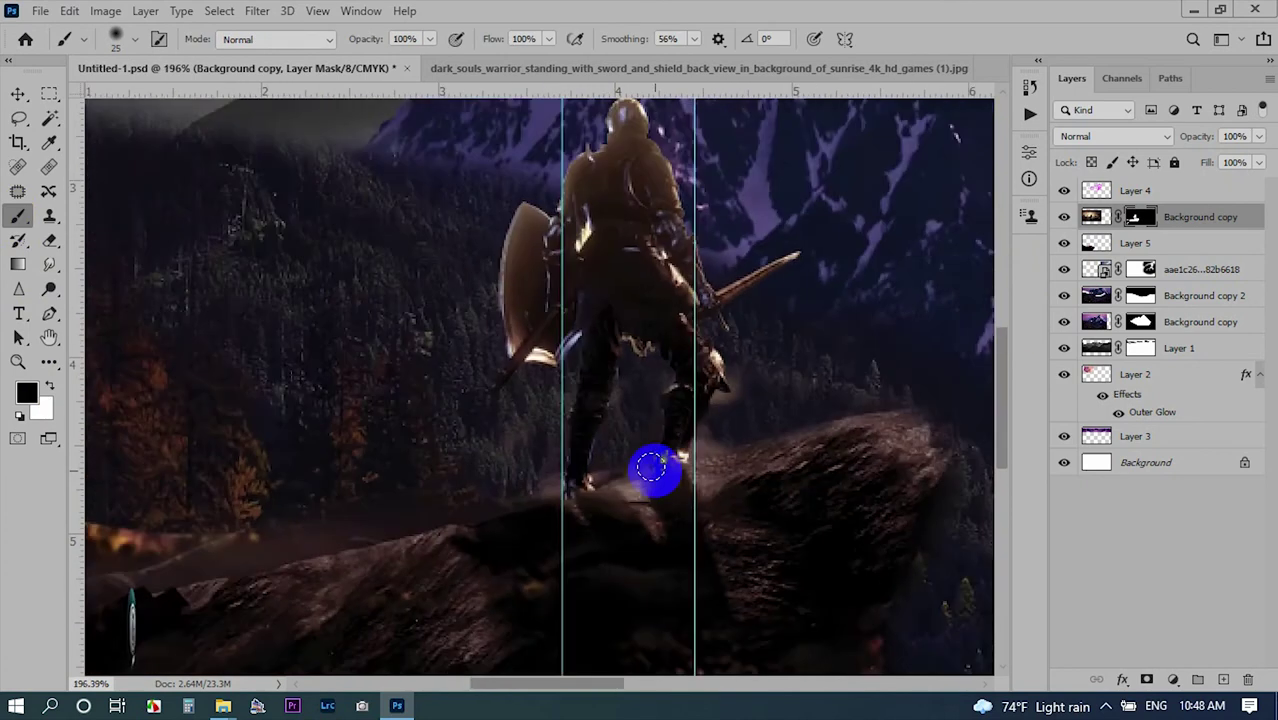
scroll(650, 470, "up", 4, "alt")
key("bracketleft")
key("bracketleft")
left_click_drag(409, 557, 460, 314)
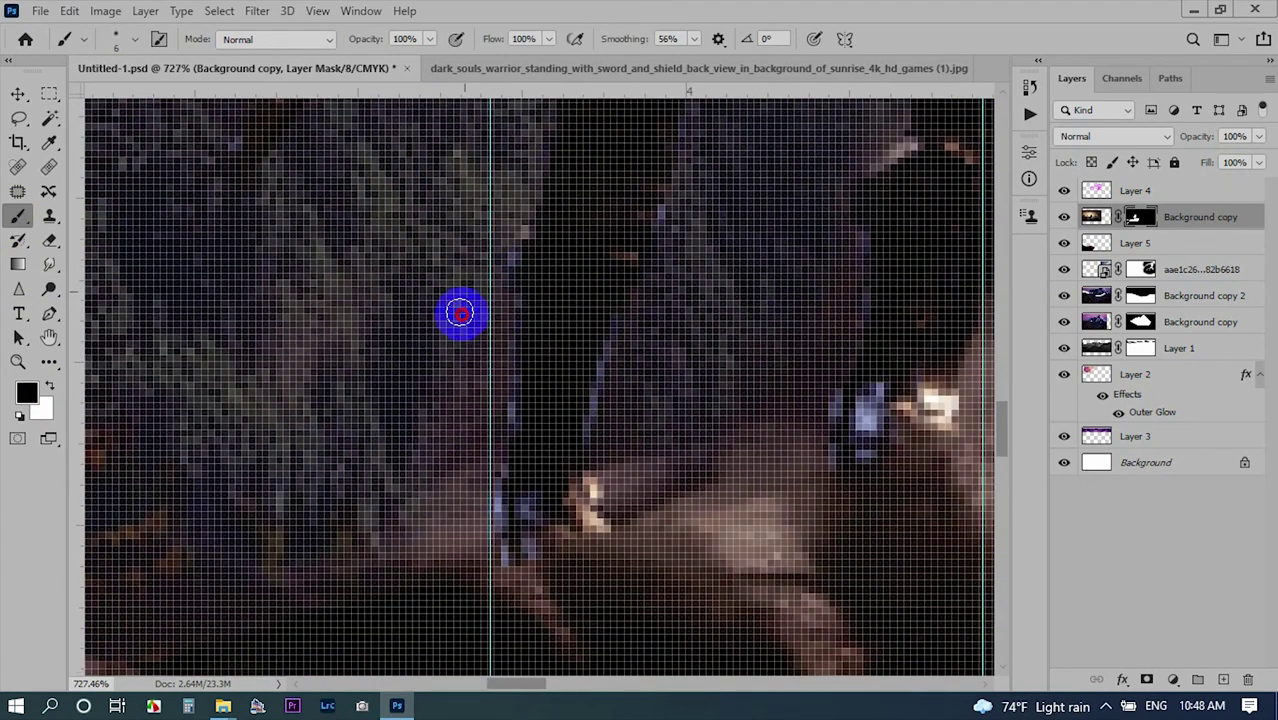
left_click_drag(842, 252, 455, 472)
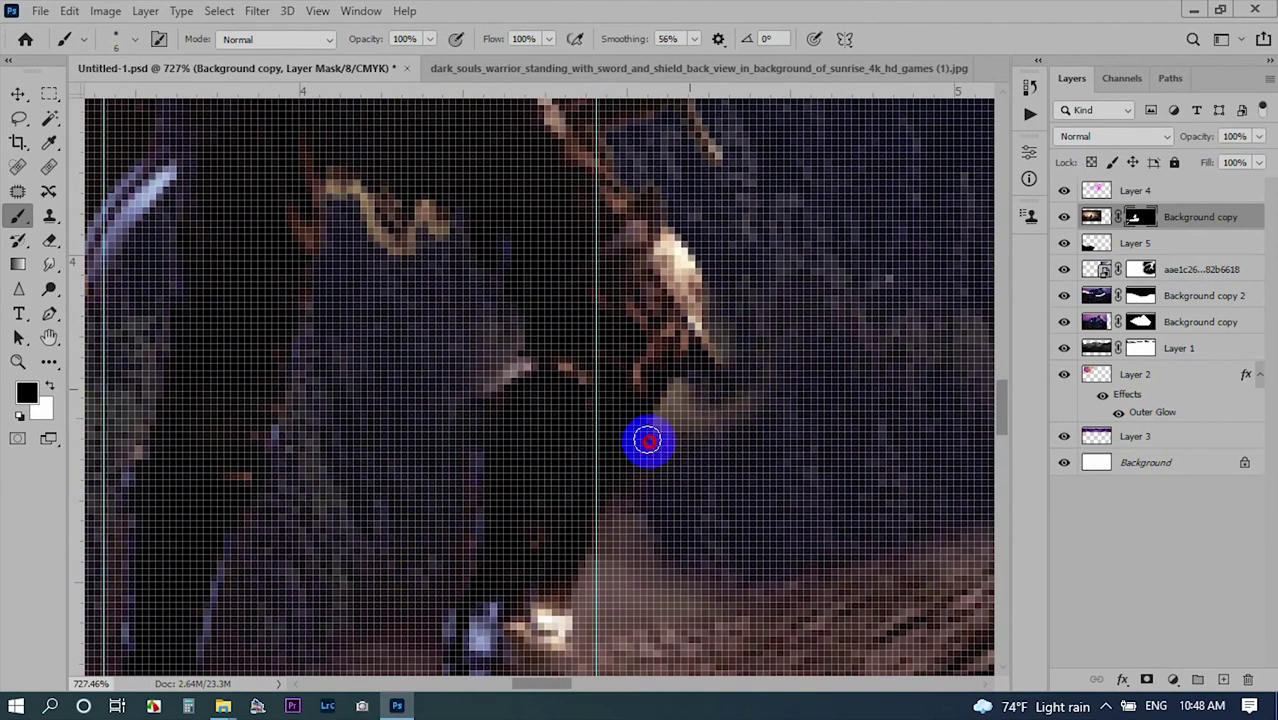
scroll(760, 355, "down", 3)
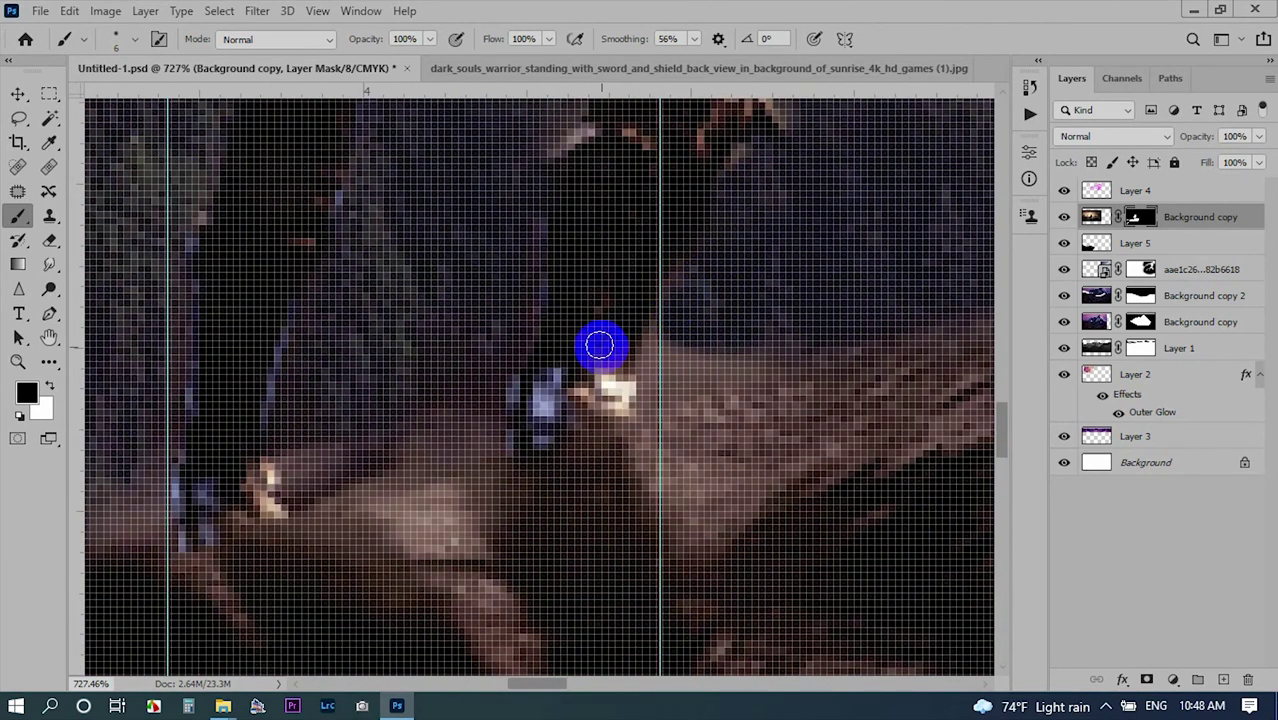
scroll(599, 345, "down", 5)
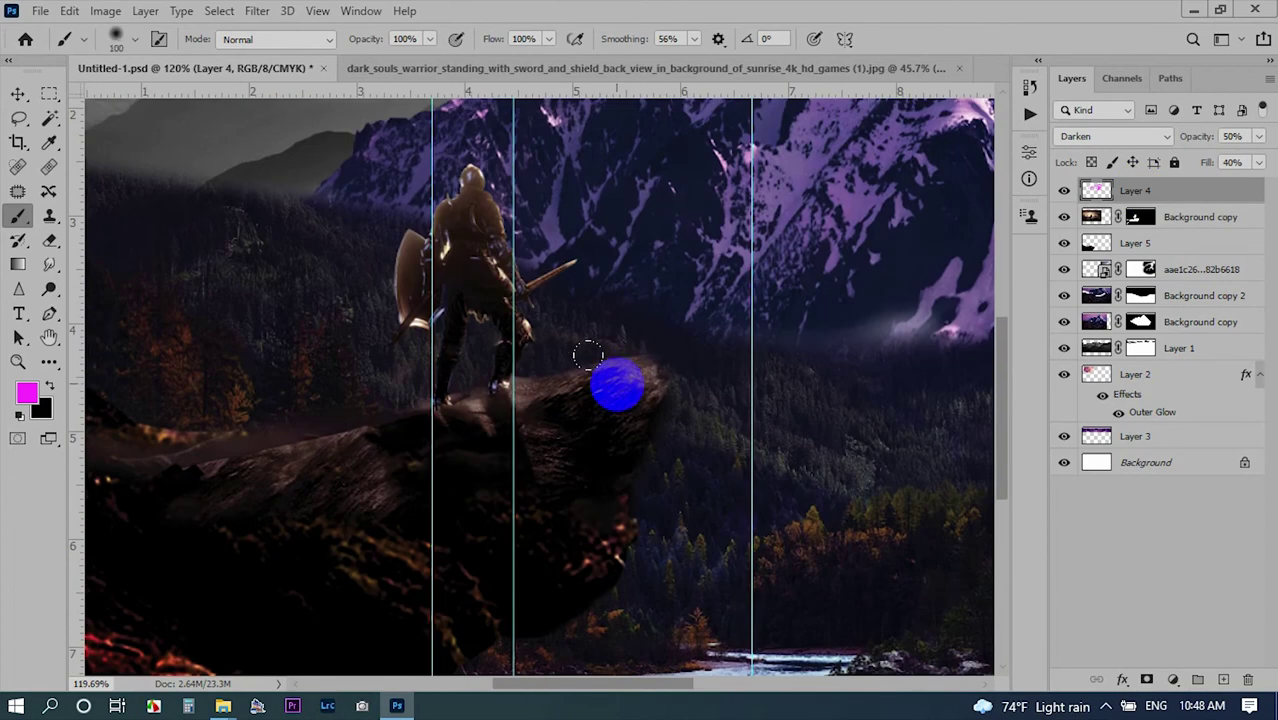
Toggle the purple Layer 4 overlay off and on to compare the scene.
left_click(1180, 214)
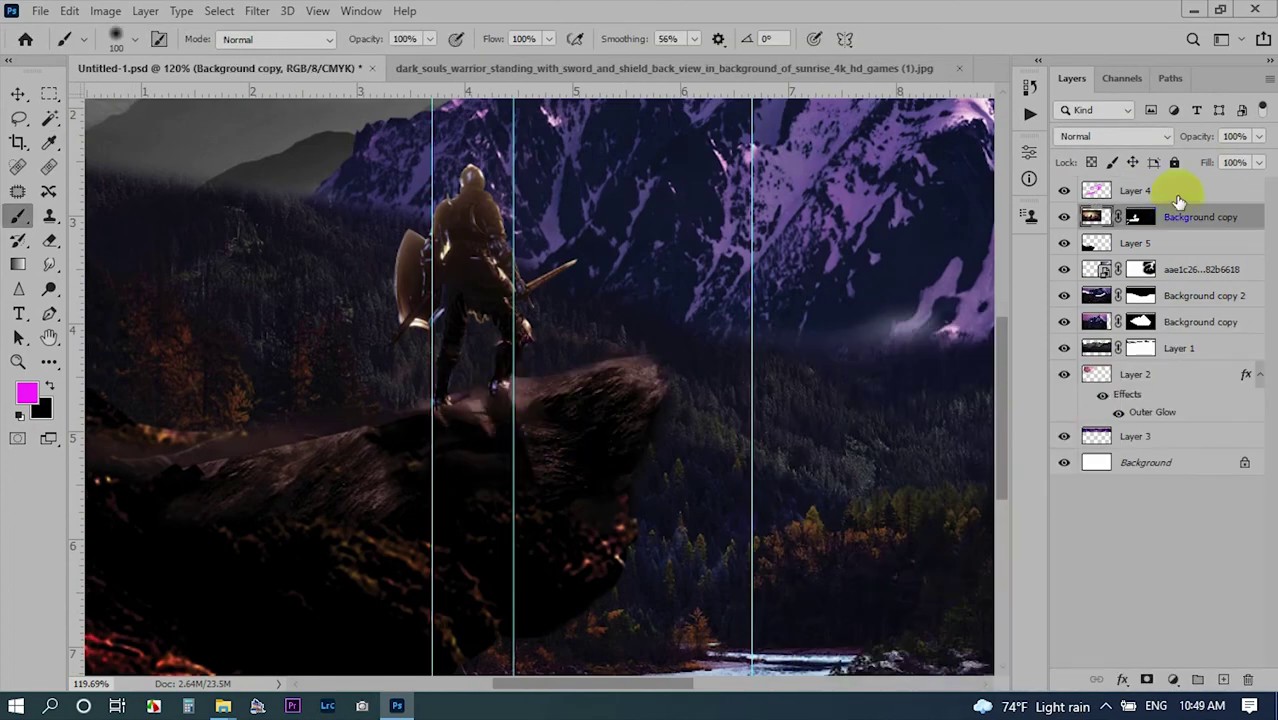
left_click(1179, 196)
left_click(1097, 192)
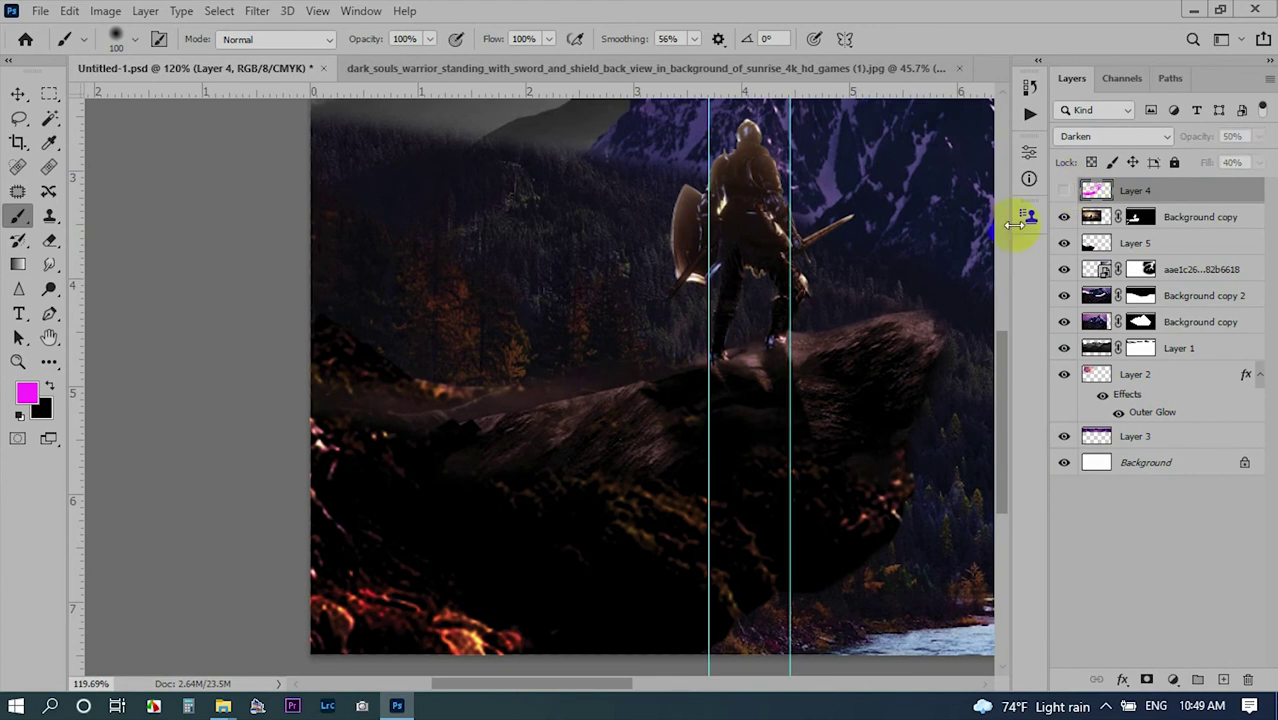
scroll(737, 365, "down", 3)
scroll(537, 335, "up", 5)
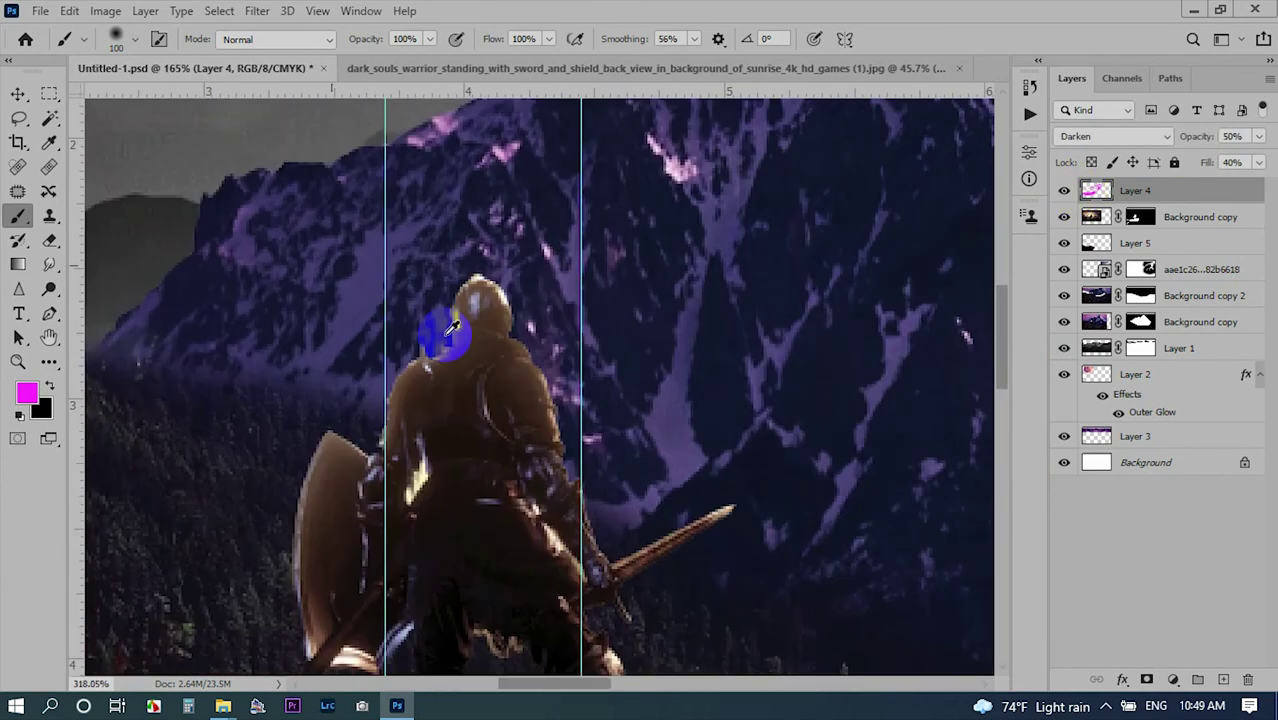
left_click(1064, 217)
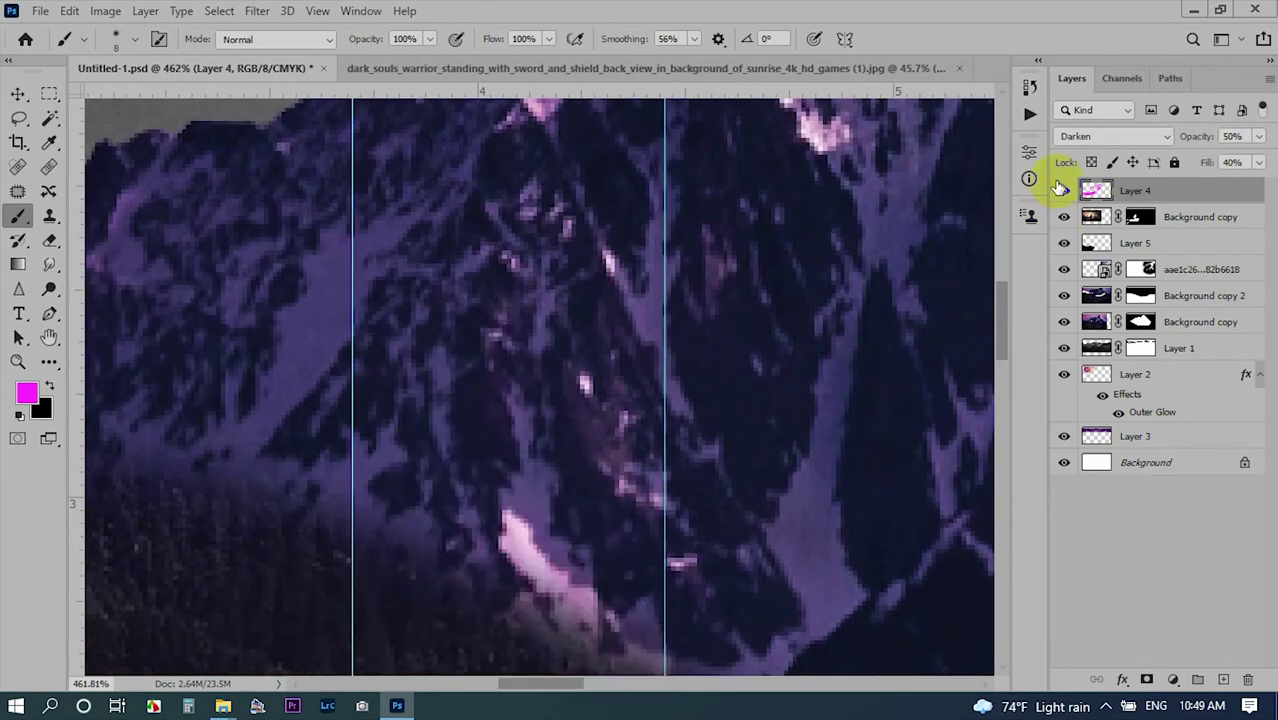
scroll(385, 520, "down", 3)
scroll(505, 468, "down", 3)
Darken the warrior's Background copy layer with Curves, mapping input 172 to output 102.
left_click(1190, 217)
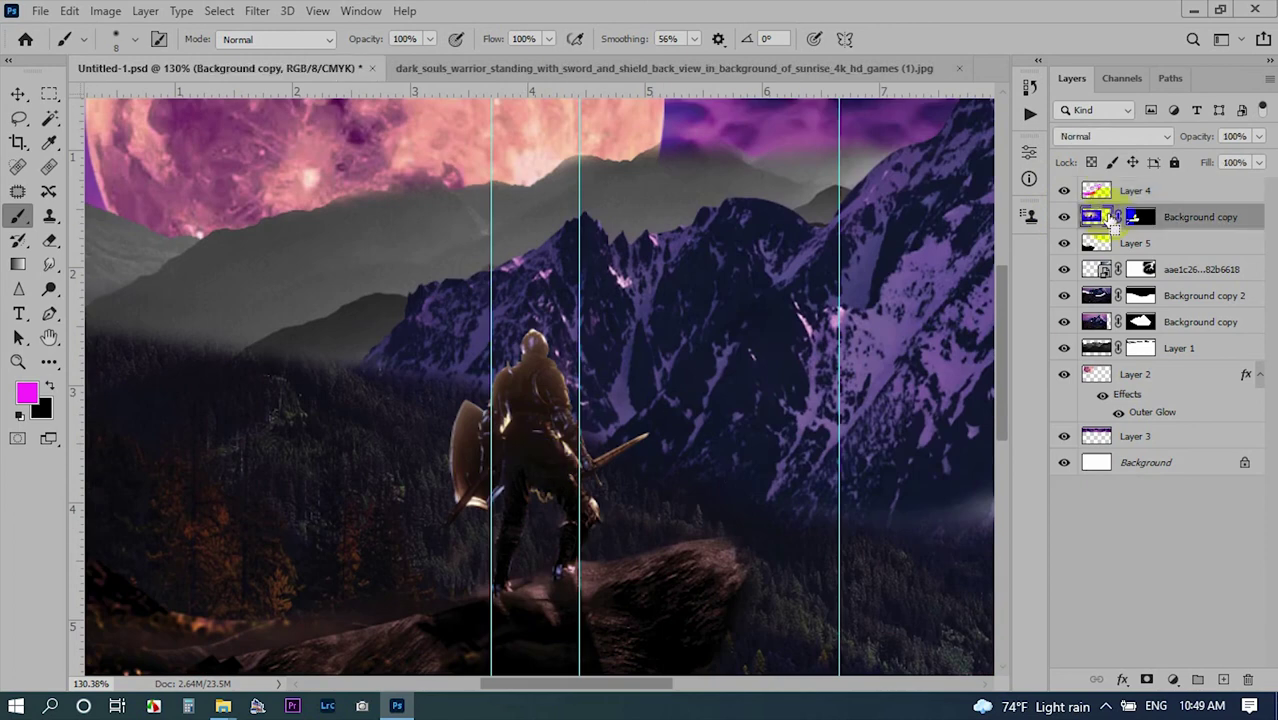
key("ctrl+m")
left_click_drag(602, 71, 1023, 70)
left_click_drag(988, 243, 988, 303)
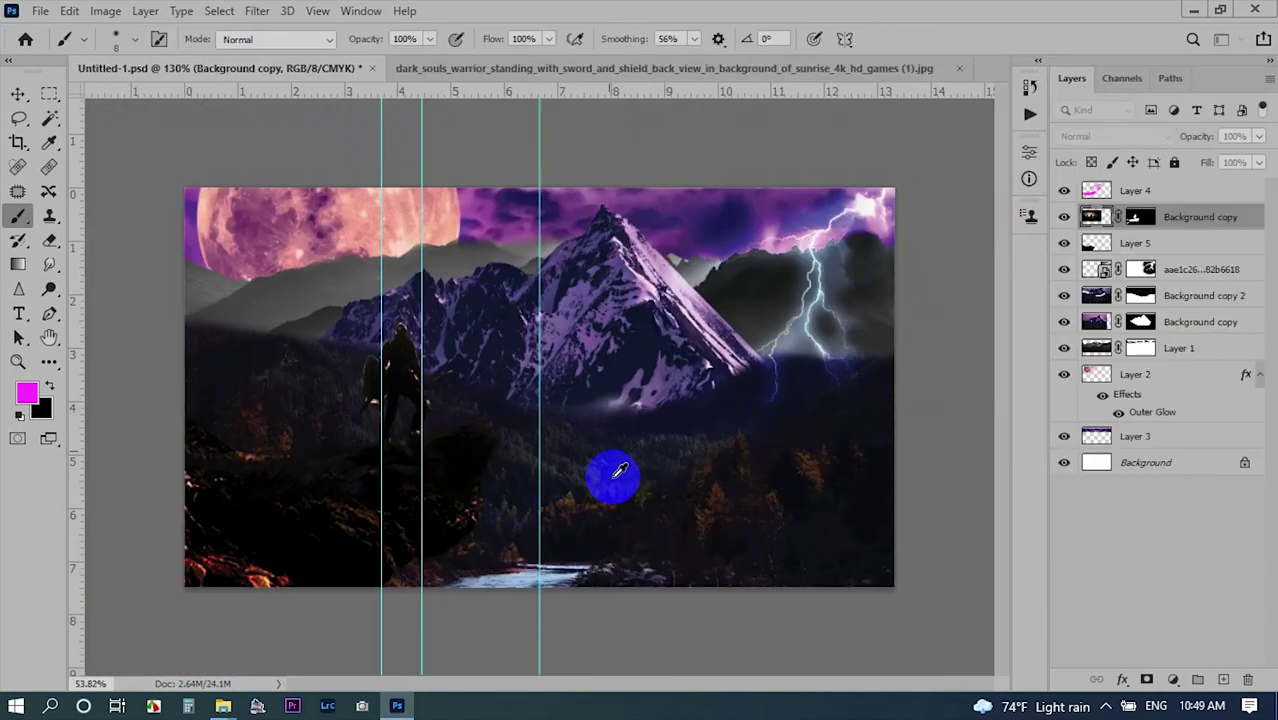
scroll(370, 128, "up", 3)
scroll(522, 322, "up", 2)
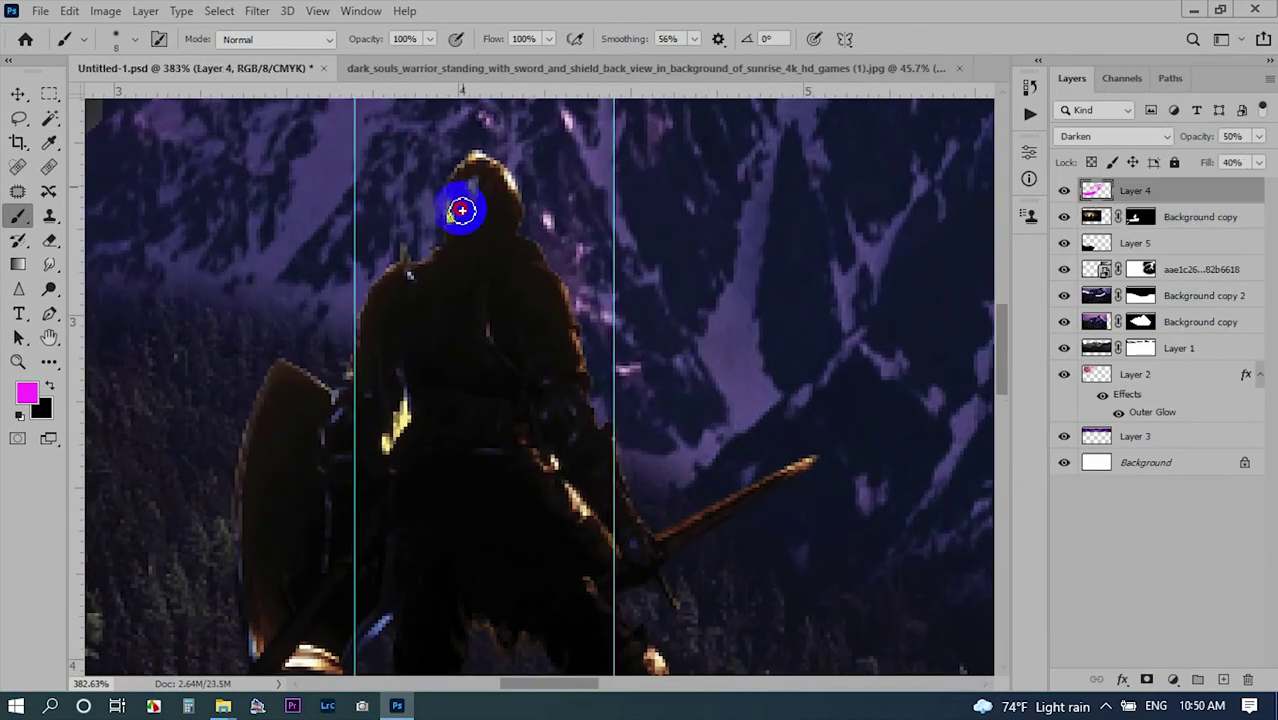
left_click_drag(313, 390, 524, 216)
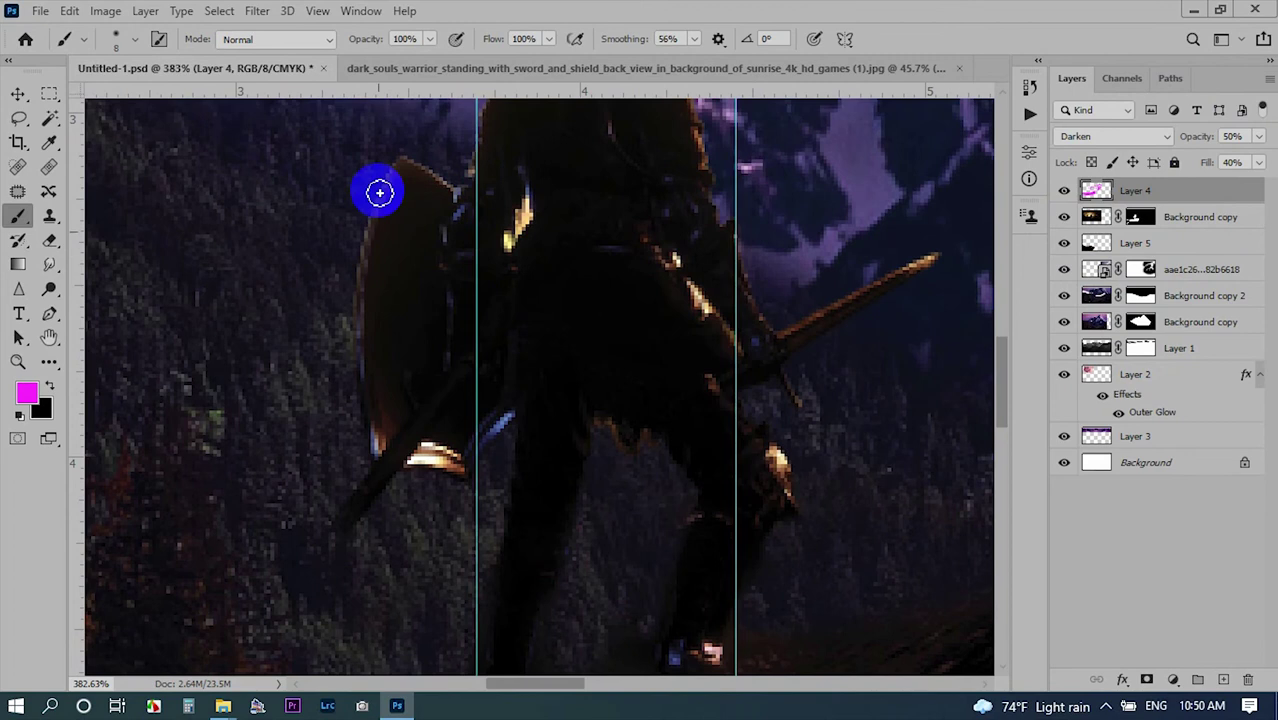
scroll(541, 430, "down", 1)
scroll(639, 502, "down", 2)
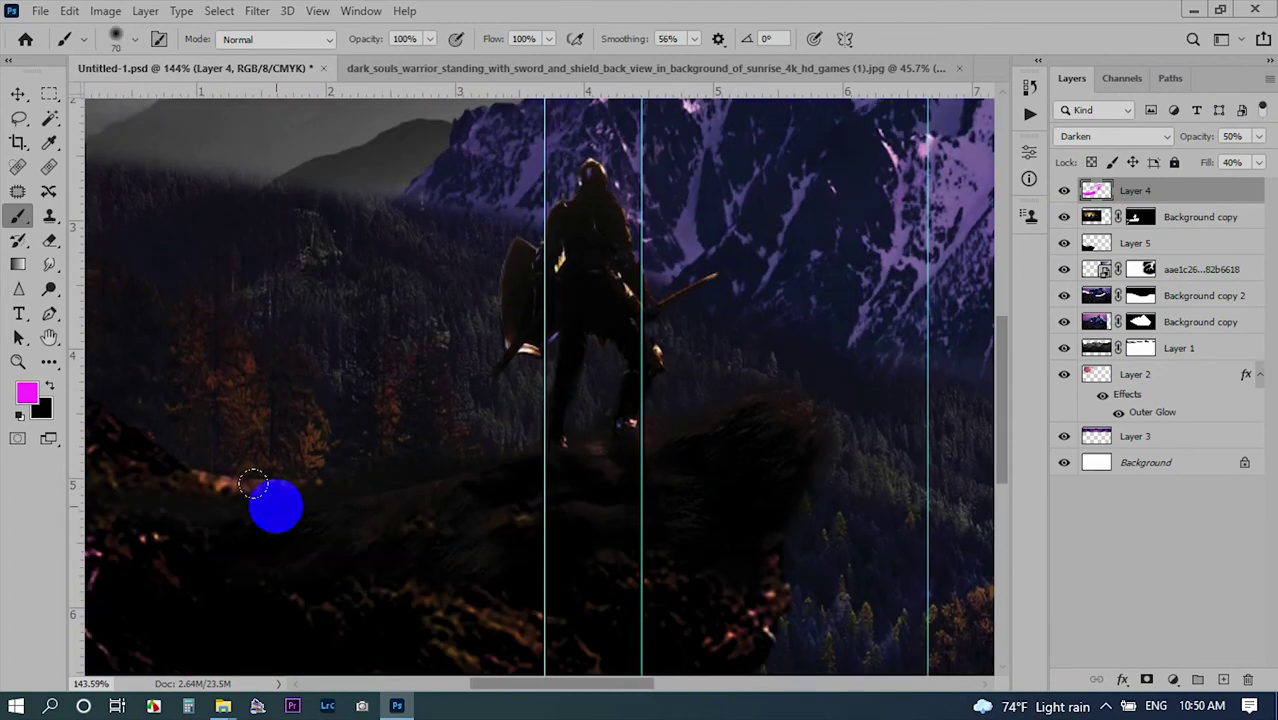
scroll(642, 243, "down", 2)
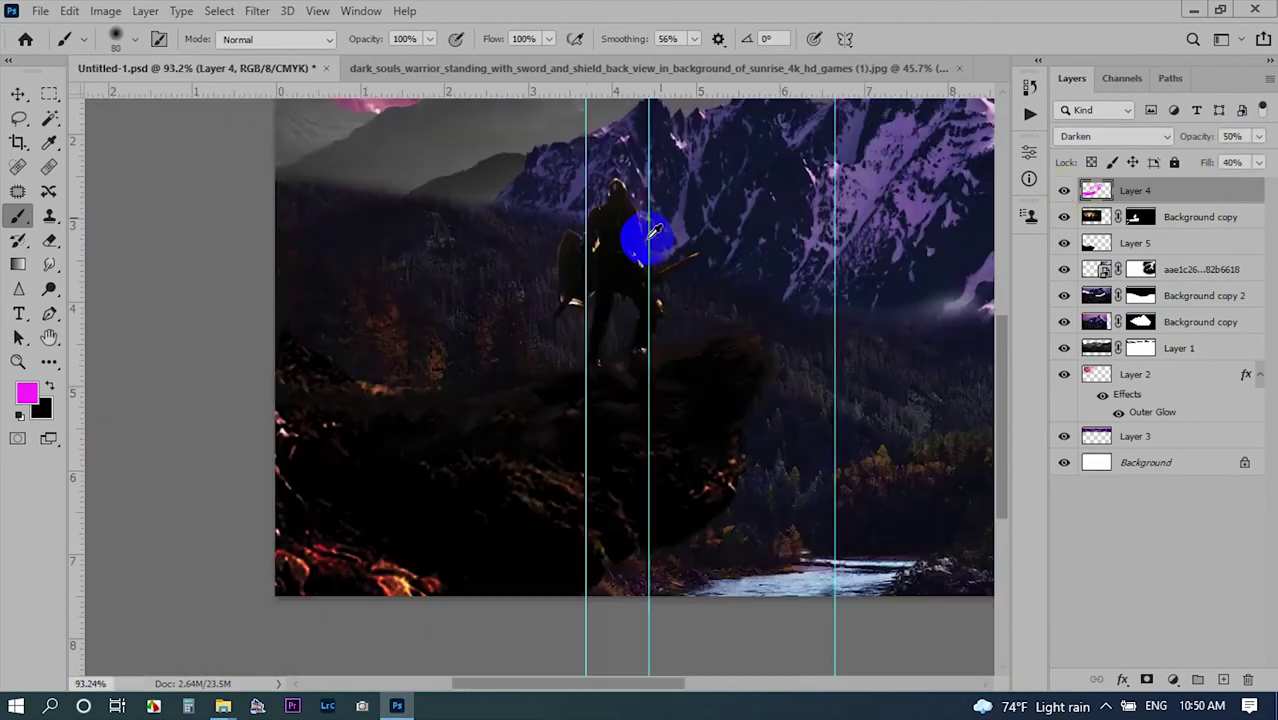
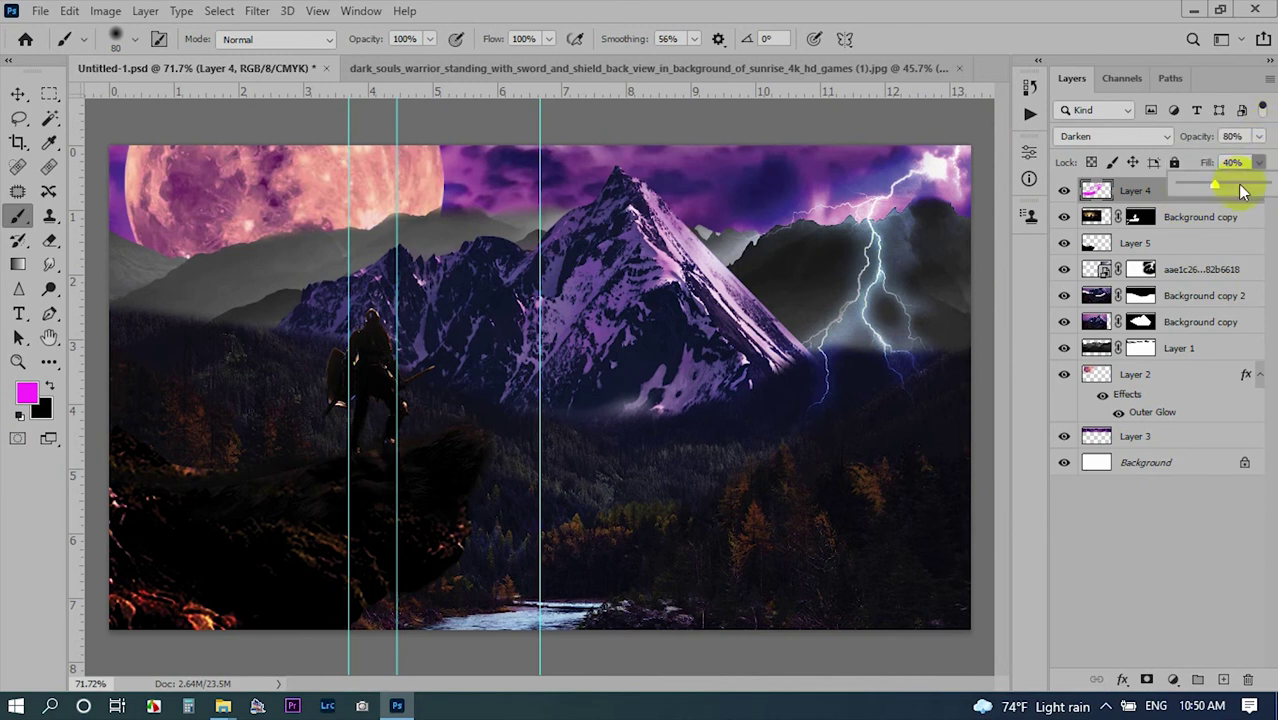
Place the lightning photo as a new layer, shrunk and centred above the mountain peak.
scroll(565, 360, "down", 1)
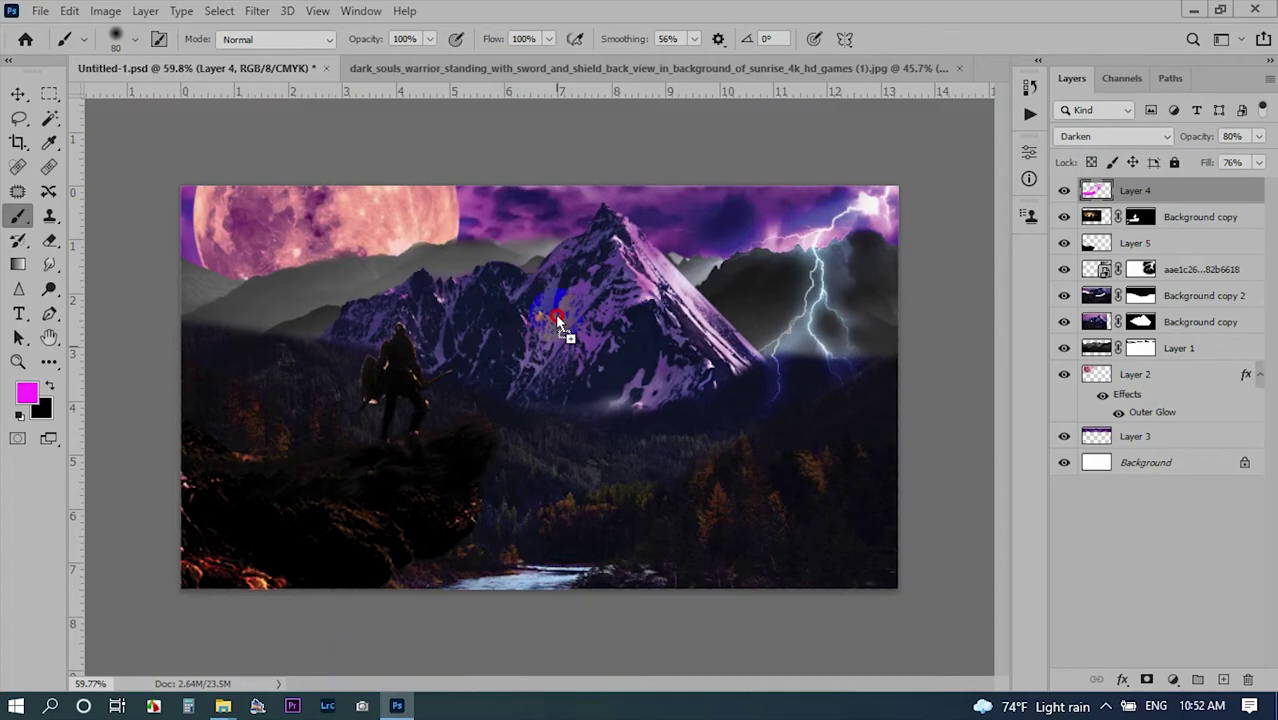
left_click_drag(557, 322, 507, 336)
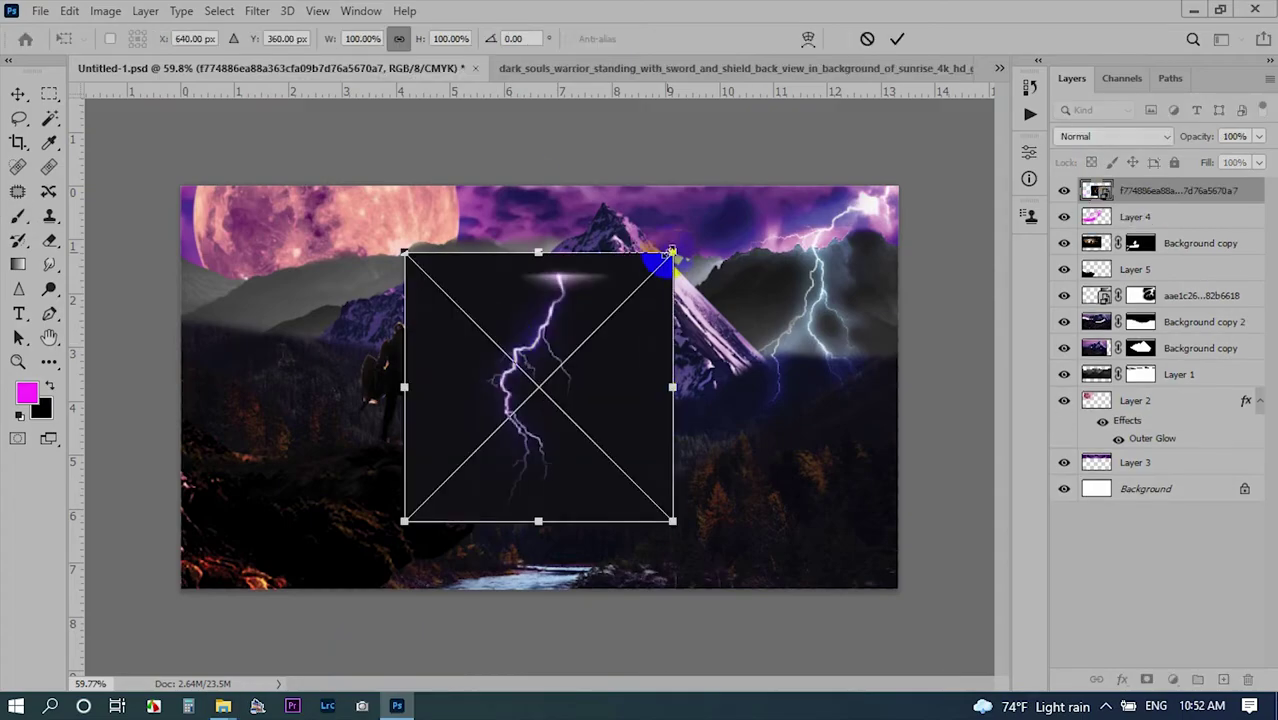
mouse_move(661, 262)
left_mouse_down()
mouse_move(370, 241)
mouse_move(666, 294)
left_mouse_up()
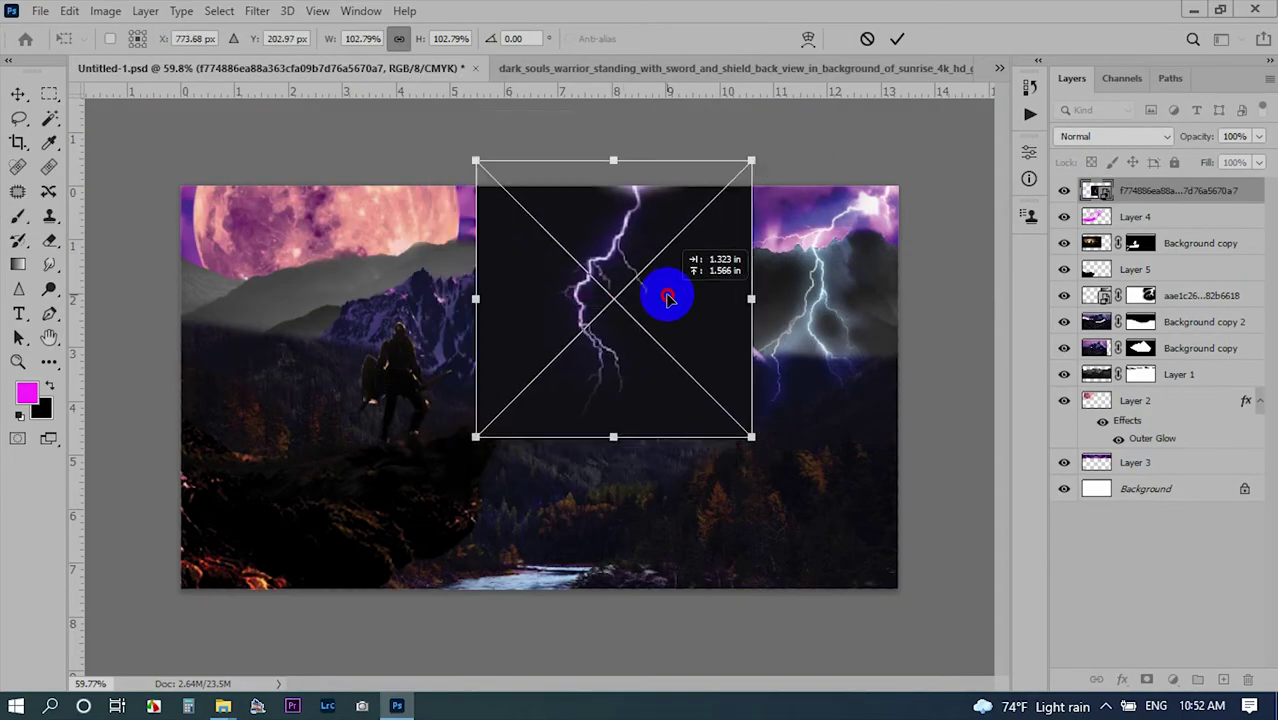
mouse_move(750, 298)
left_mouse_down()
mouse_move(665, 290)
mouse_move(662, 251)
mouse_move(645, 240)
left_mouse_up()
left_click(897, 38)
Blend the lightning with Linear Dodge (Add) and add a layer mask to soften its edges.
scroll(699, 214, "up", 5)
left_click(1113, 136)
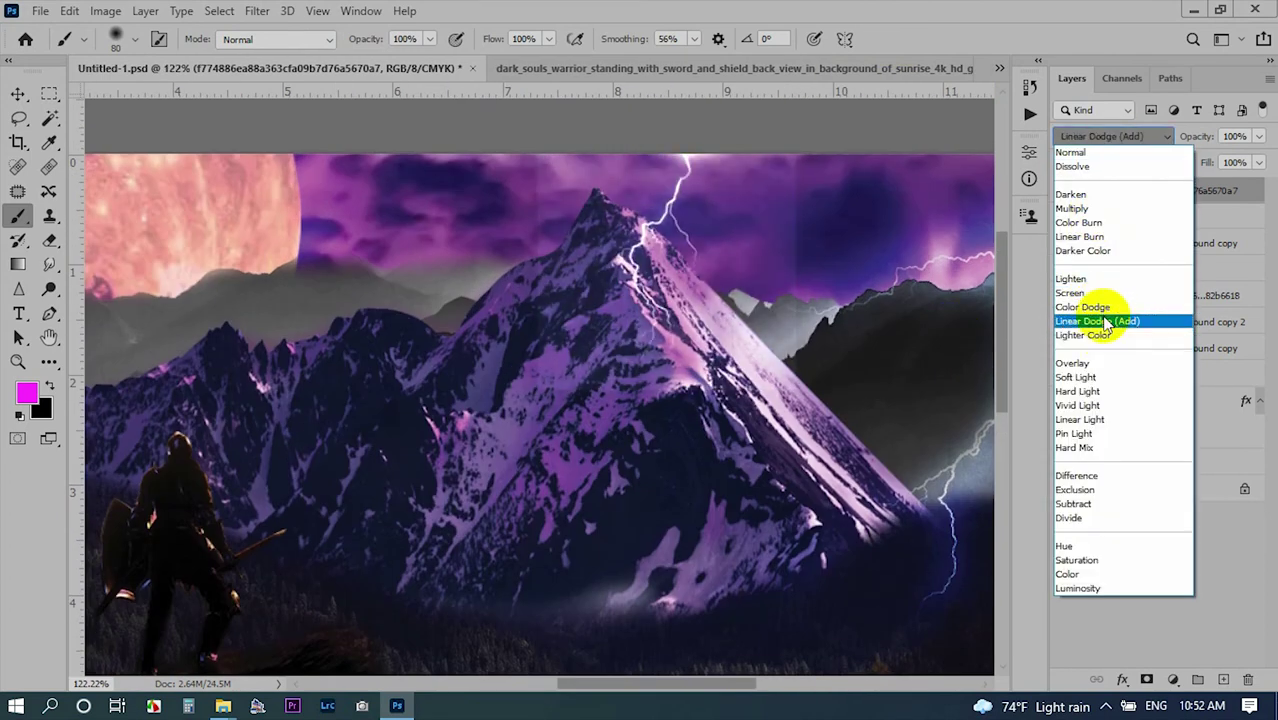
left_click(1106, 322)
left_click(1147, 679)
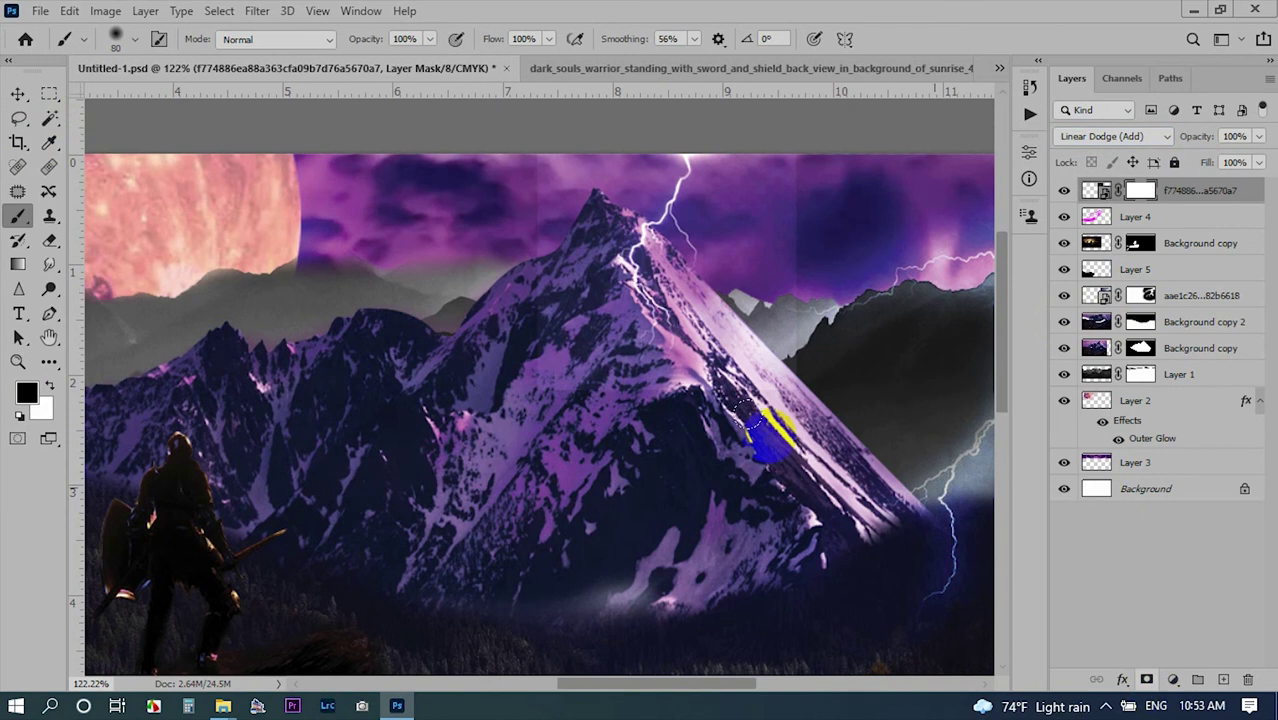
scroll(725, 200, "up", 3)
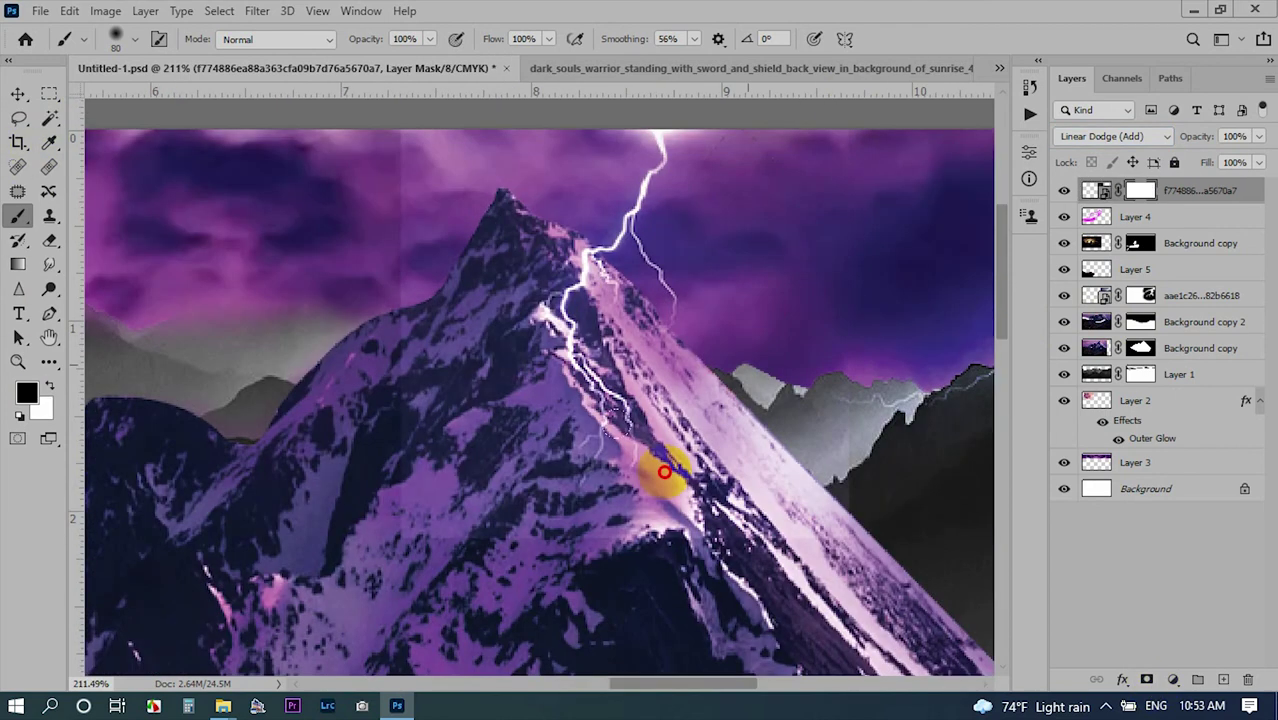
scroll(420, 187, "up", 2)
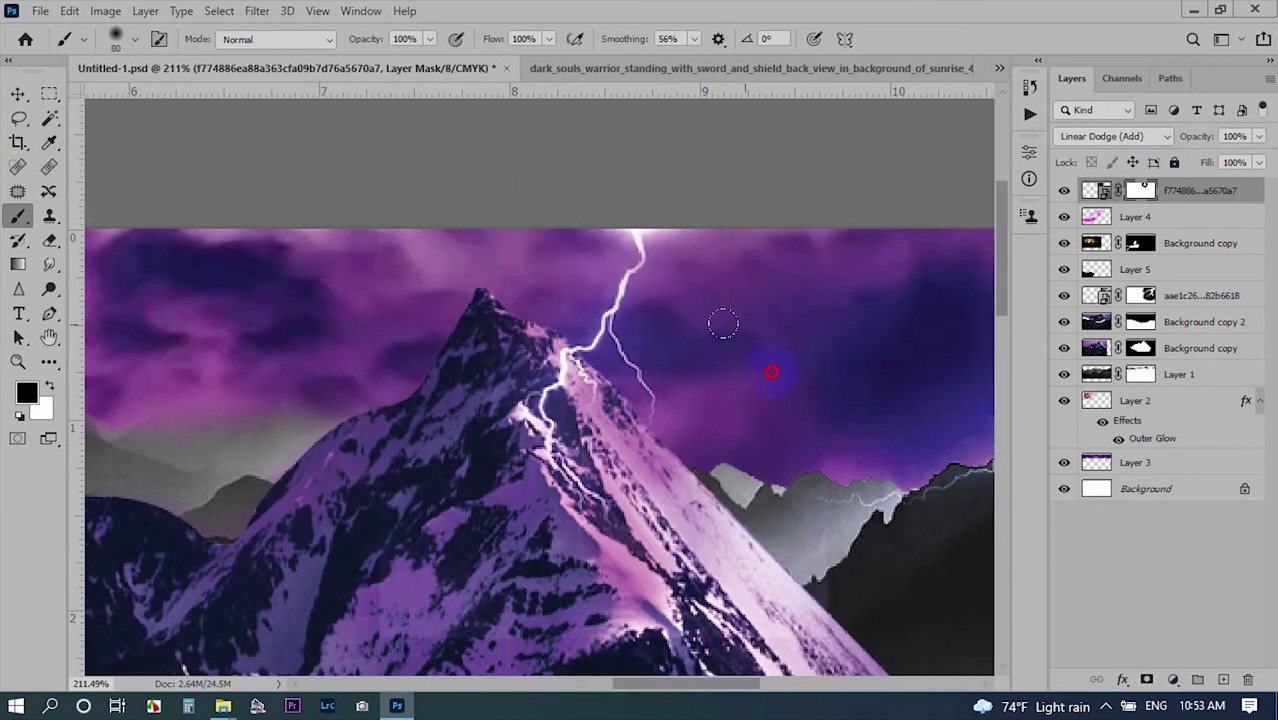
scroll(723, 323, "down", 2)
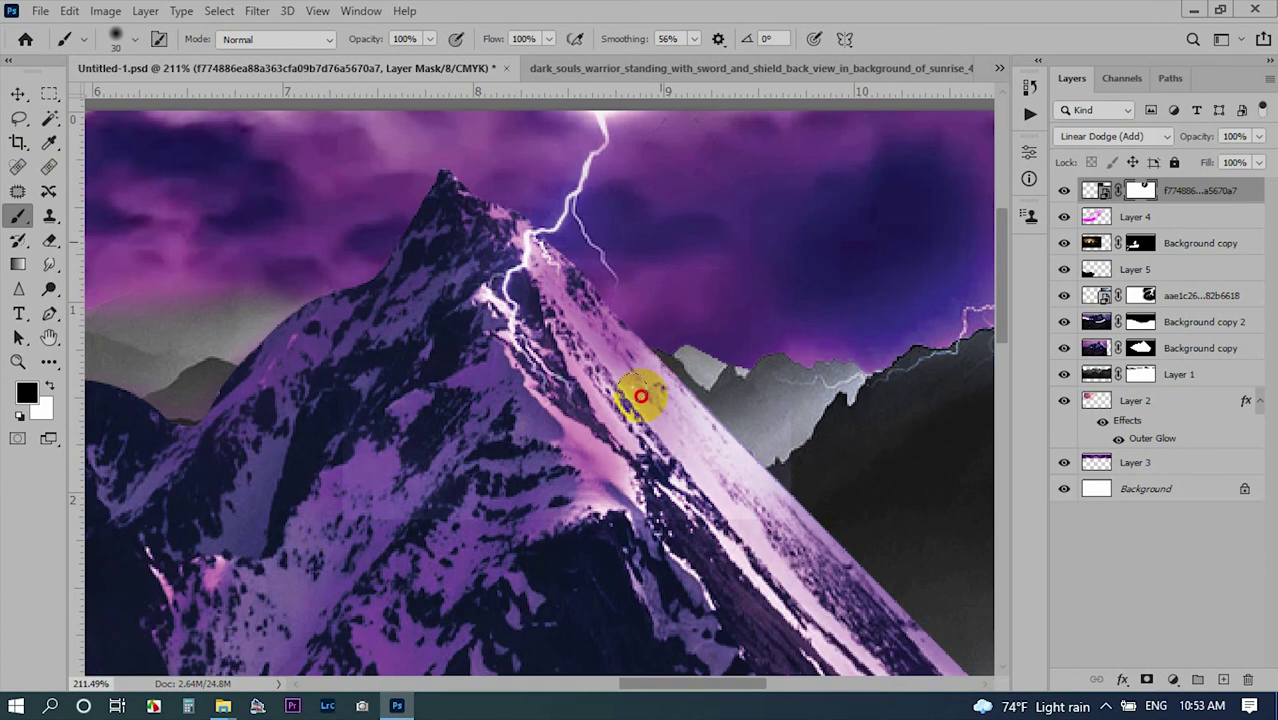
scroll(591, 238, "down", 2)
scroll(593, 334, "down", 2)
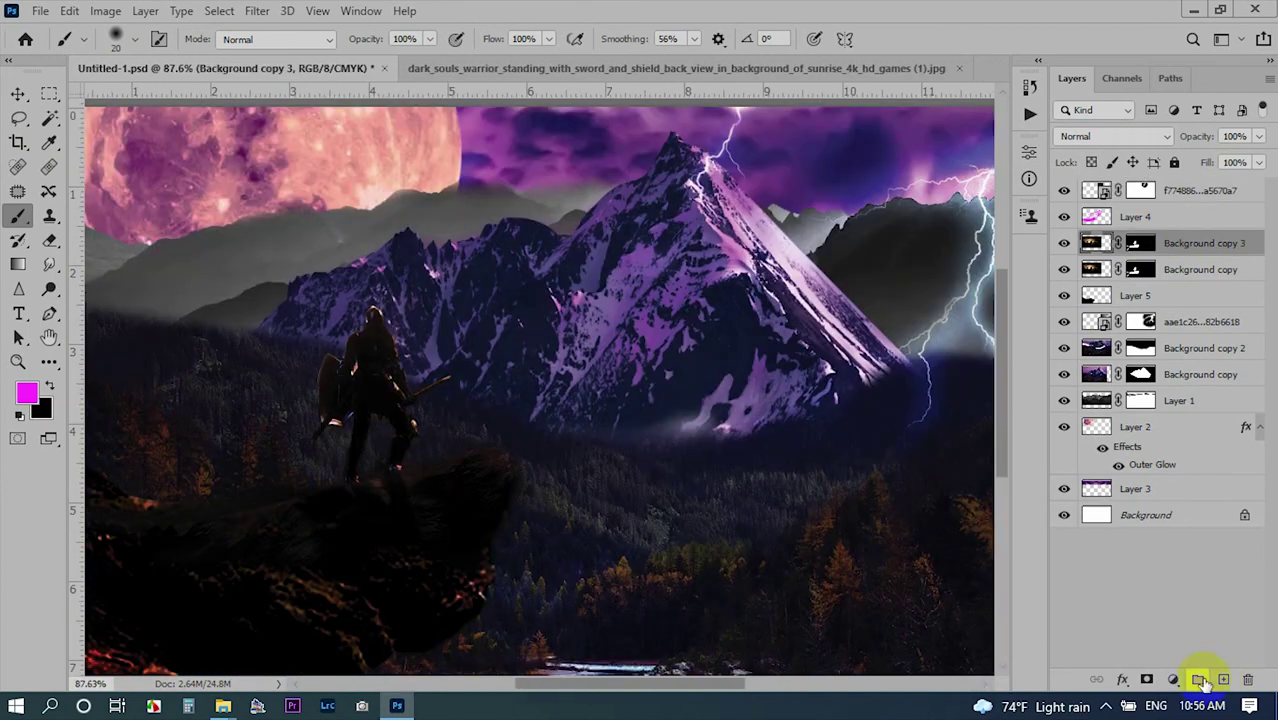
Brighten Layer 6 with Levels white input 202, hide it behind a black mask, and target its image.
key("ctrl+l")
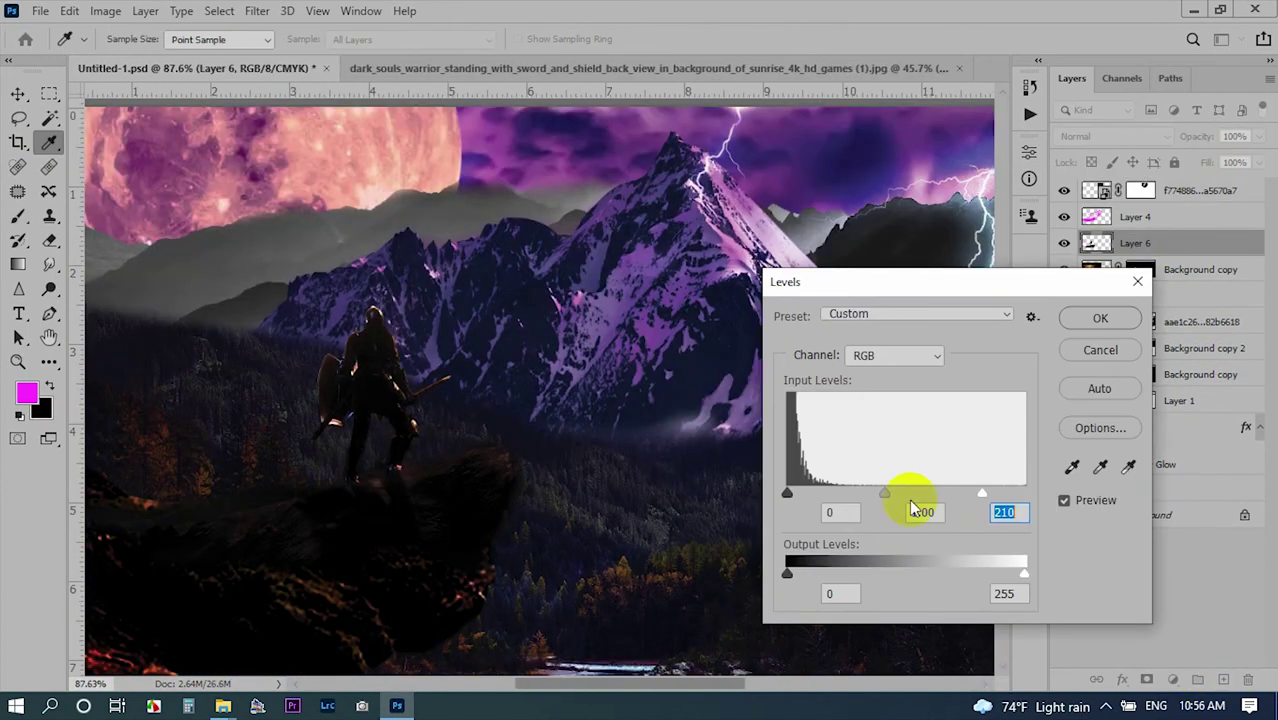
left_click_drag(981, 493, 957, 497)
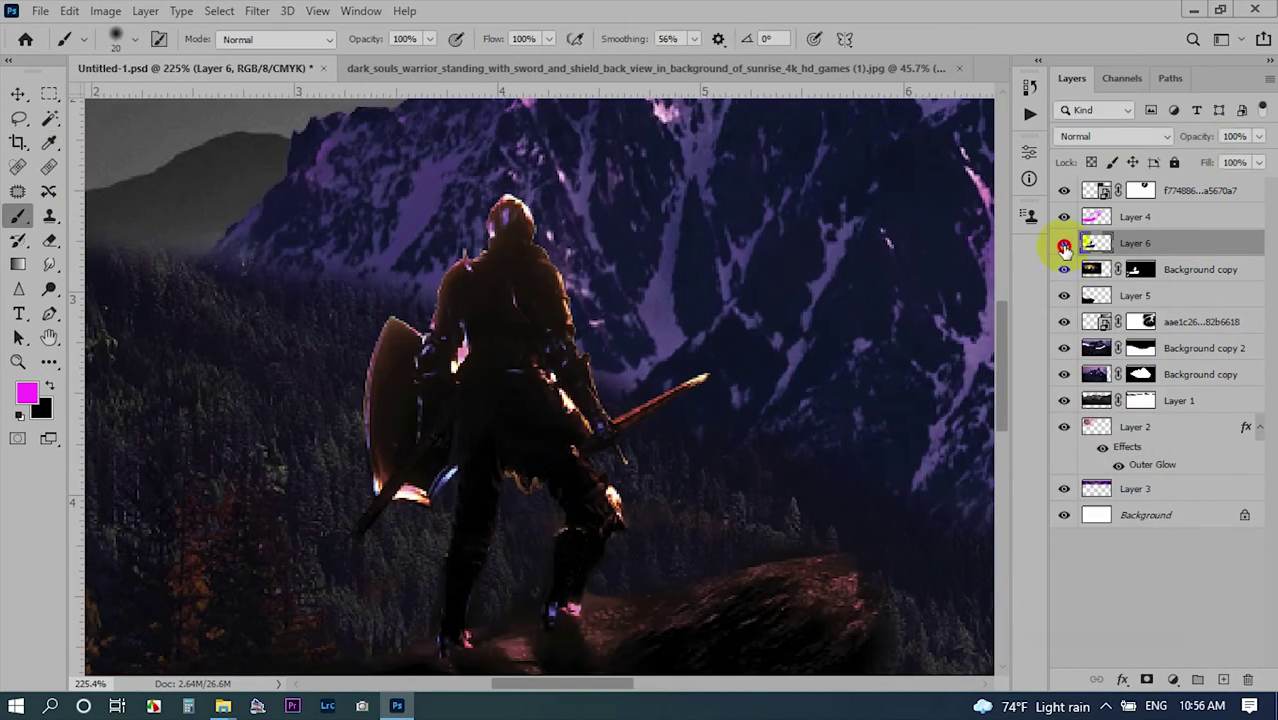
left_click(1147, 679, "alt")
scroll(463, 268, "up", 2)
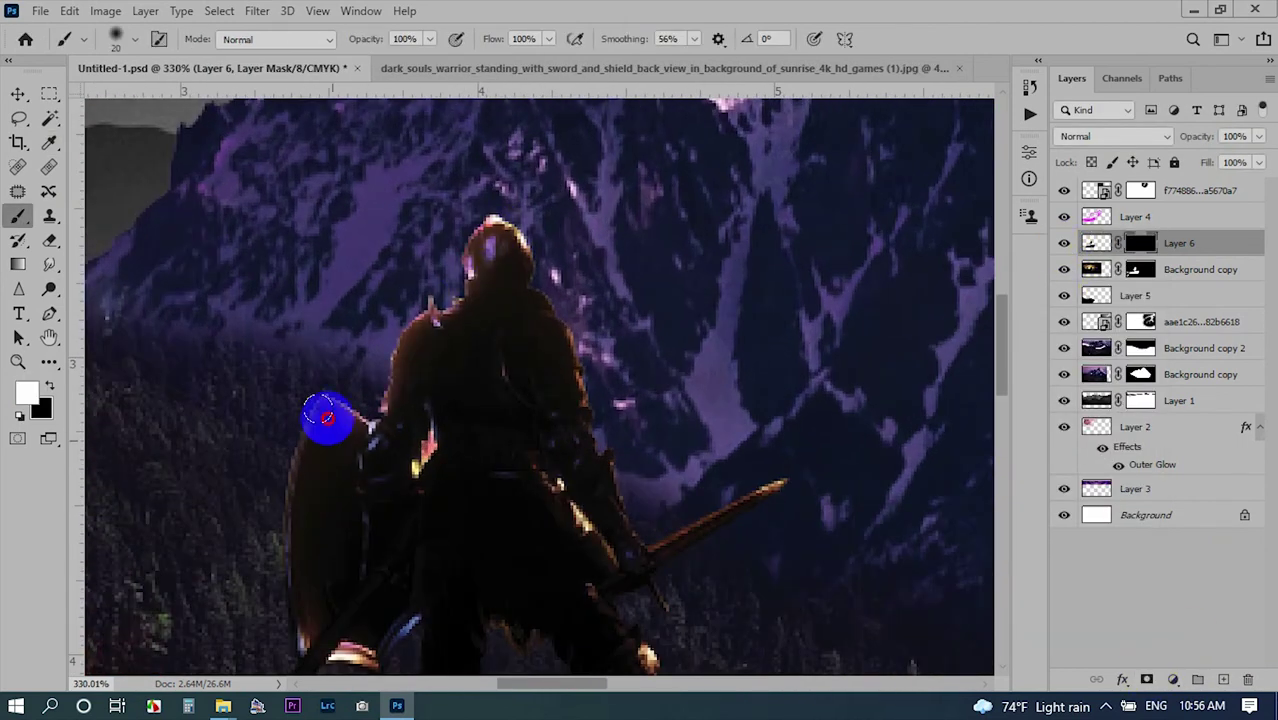
mouse_move(327, 418)
left_mouse_down()
mouse_move(342, 491)
mouse_move(599, 422)
mouse_move(522, 294)
mouse_move(734, 205)
mouse_move(721, 221)
left_mouse_up()
scroll(455, 603, "down", 3)
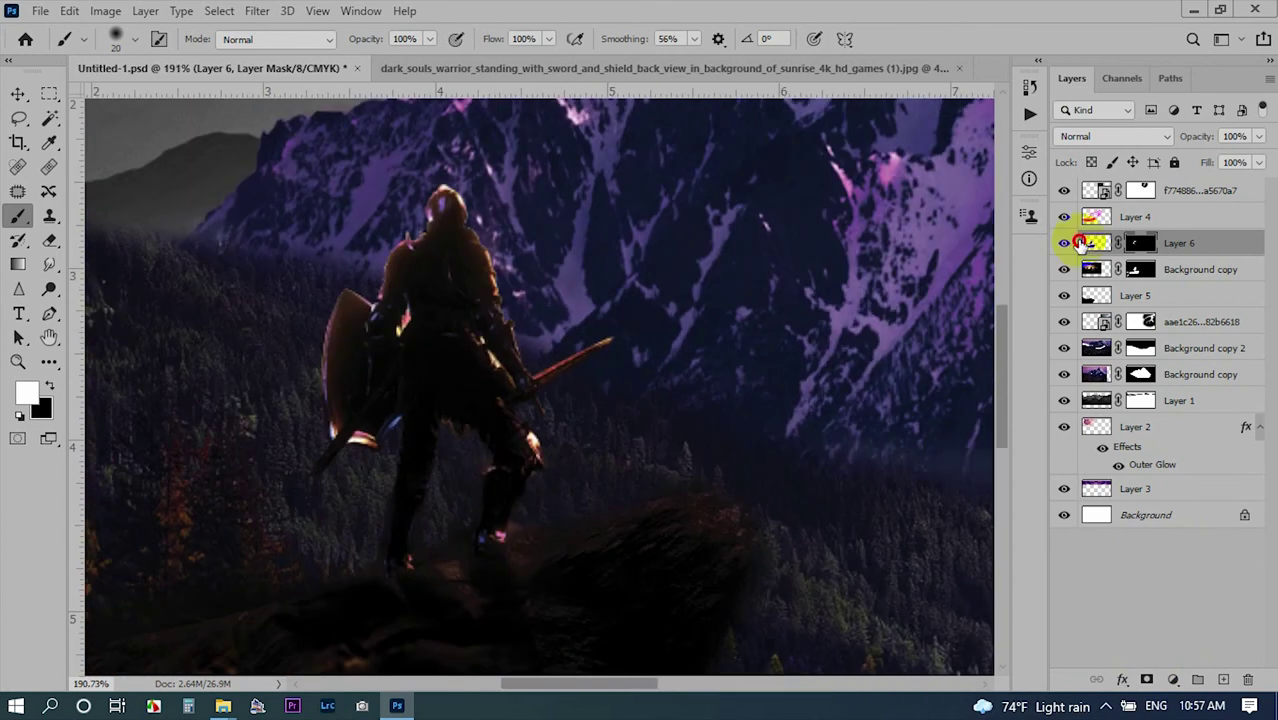
left_click(1096, 243)
scroll(621, 355, "down", 4)
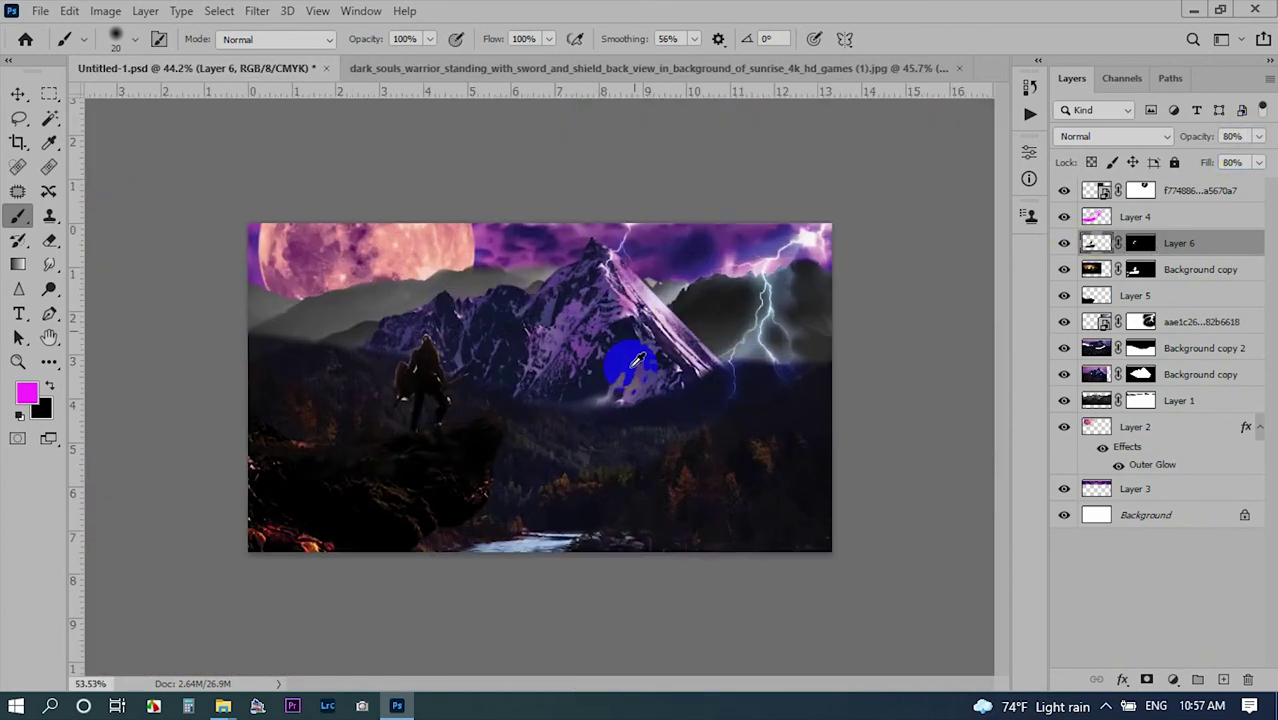
scroll(614, 378, "up", 1)
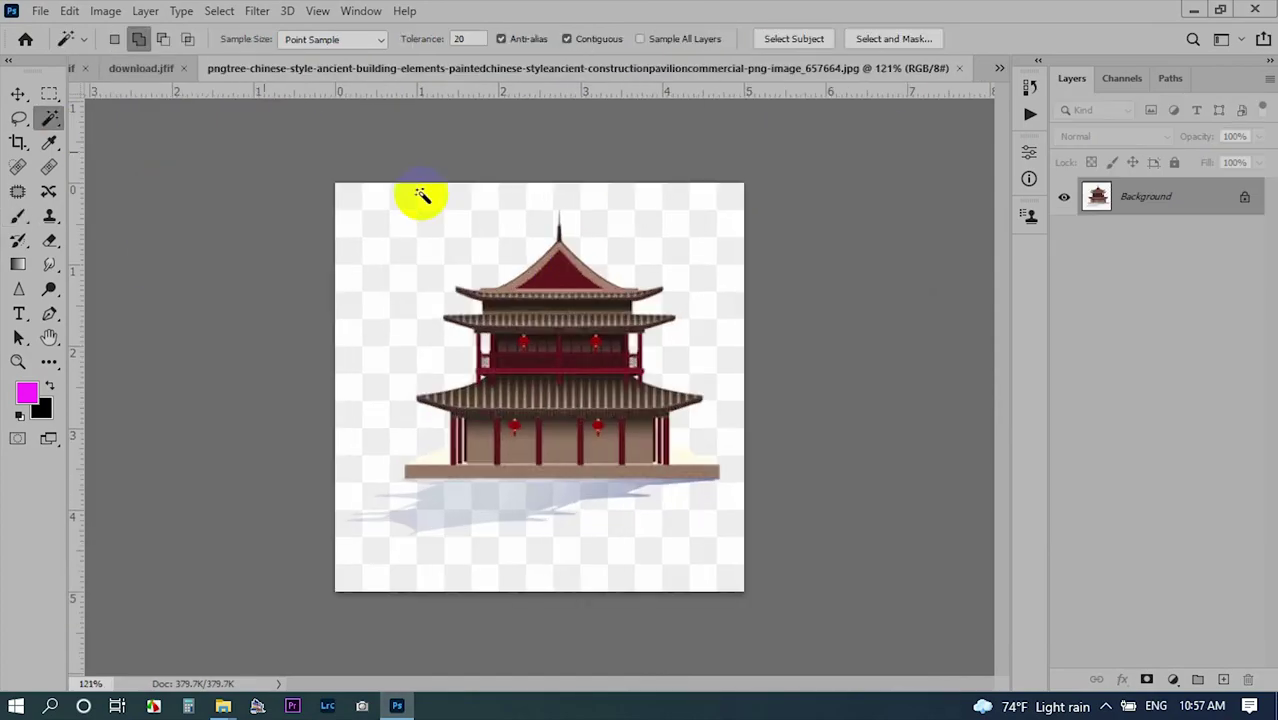
Copy the selected pavilion onto its own layer and clear the selection.
scroll(480, 349, "up", 3)
scroll(639, 379, "down", 2)
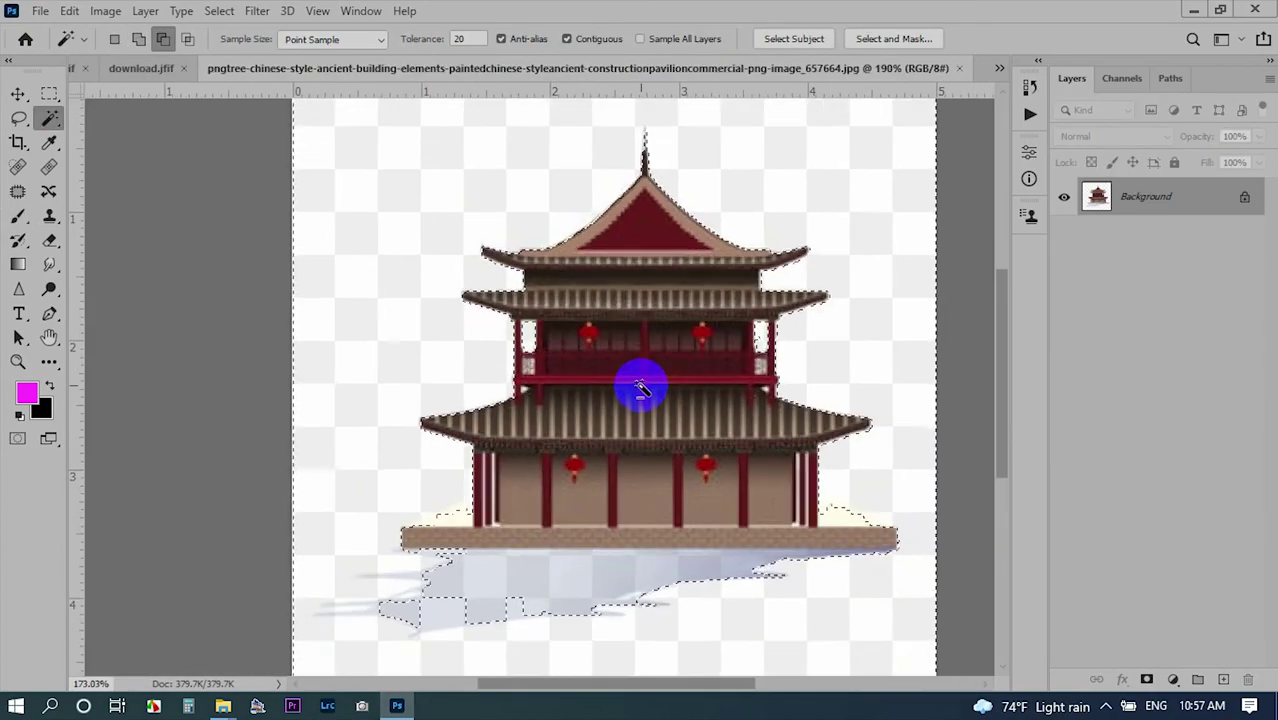
key("Delete")
left_click(755, 179)
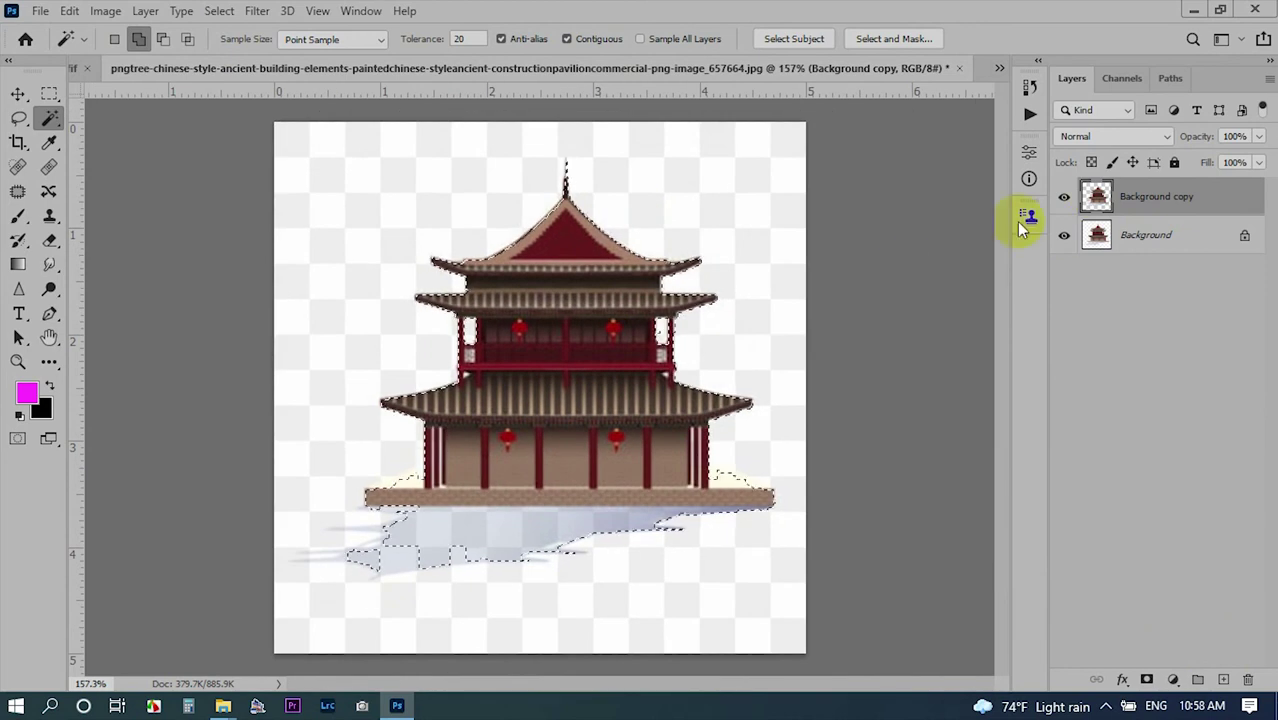
left_click(49, 92)
left_click_drag(336, 508, 875, 607)
left_click(256, 500)
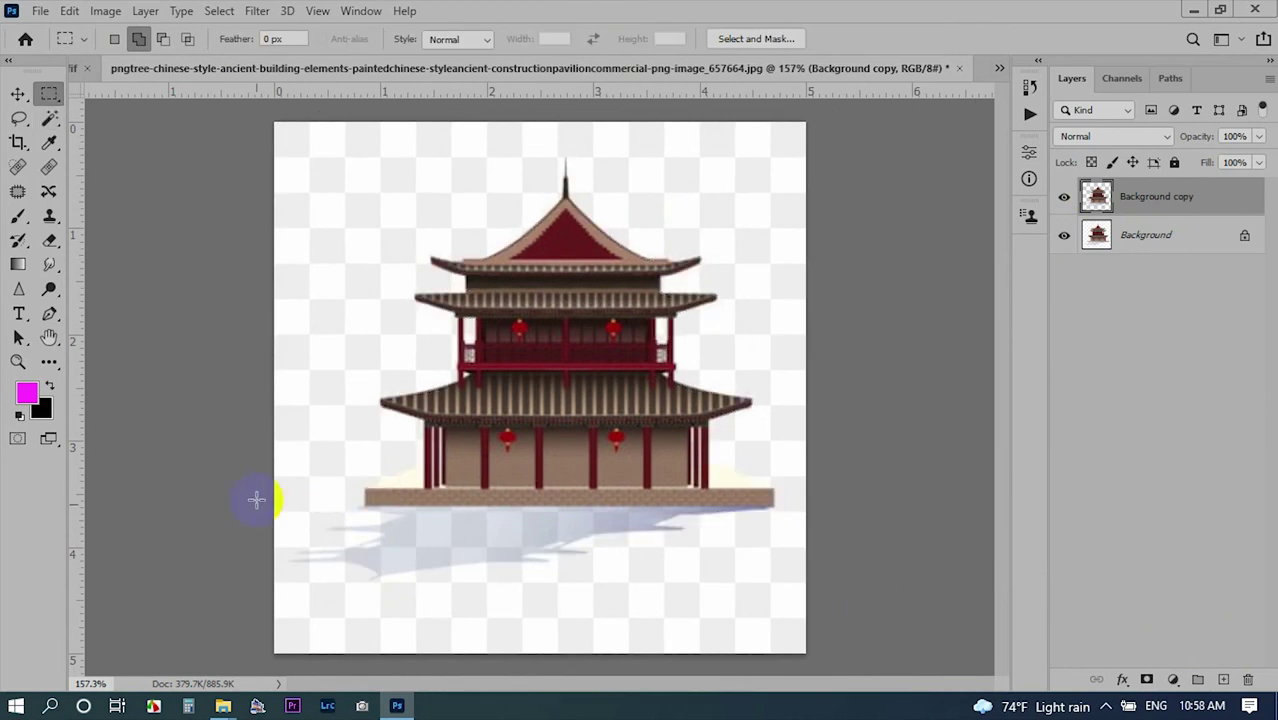
Close the warrior photo and drag the pavilion layer into the Untitled-1 composition.
mouse_move(242, 68)
left_mouse_down()
mouse_move(941, 297)
mouse_move(807, 77)
mouse_move(219, 66)
left_mouse_up()
left_click(219, 66)
key("ctrl+minus")
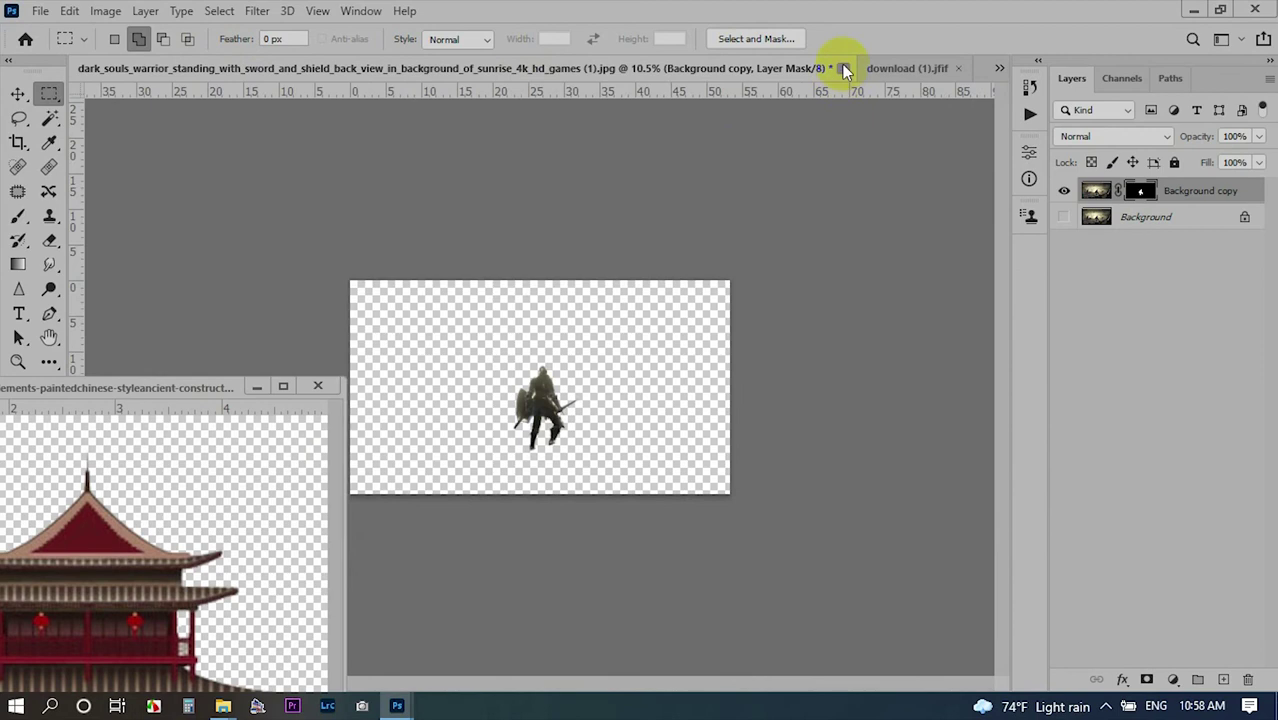
left_click(844, 68)
left_click(252, 78)
left_click_drag(120, 560, 793, 266)
scroll(707, 277, "up", 3)
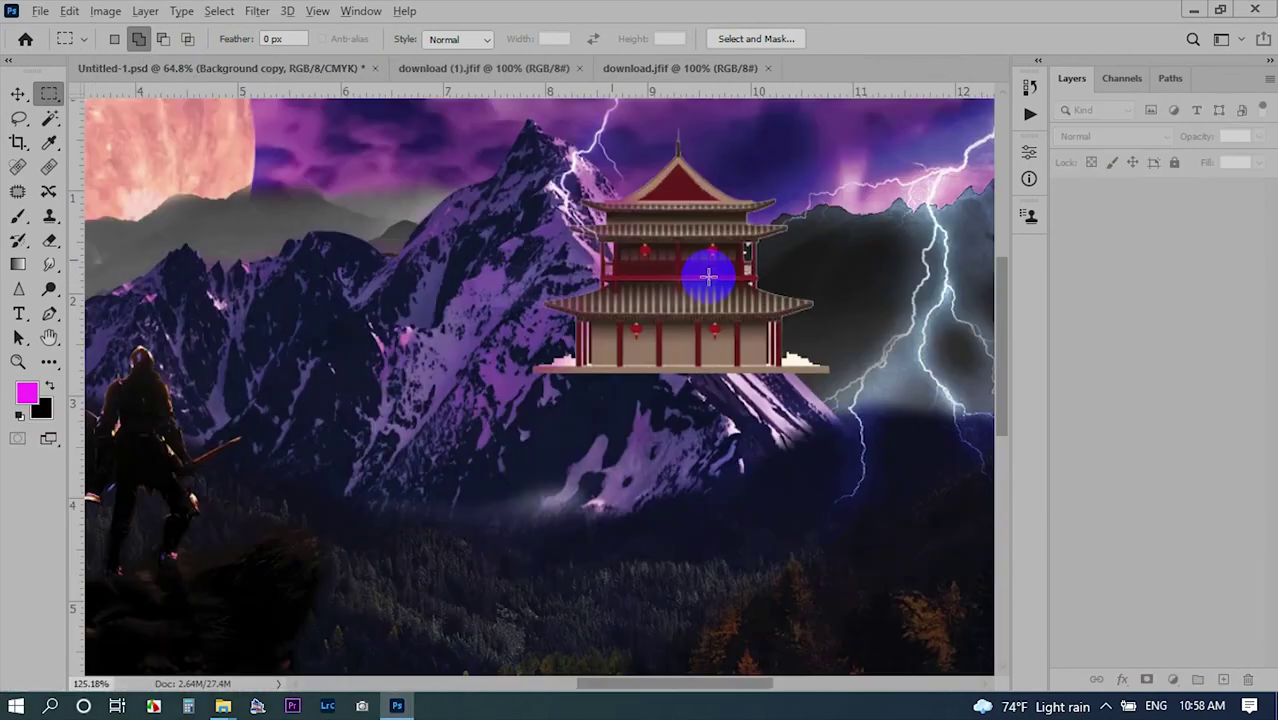
Scale the pavilion to about 8.7% and place it on the distant ridge.
key("ctrl+t")
left_click_drag(846, 200, 505, 470)
scroll(314, 393, "up", 3)
scroll(718, 294, "up", 3)
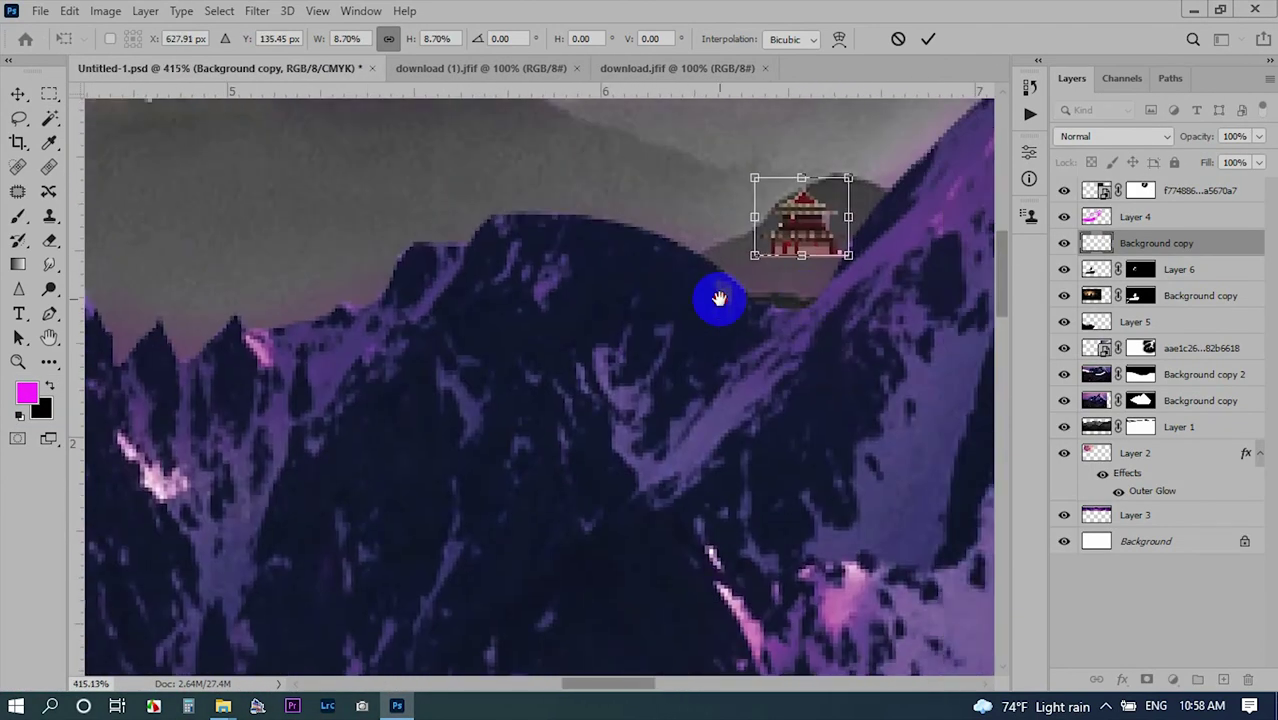
left_click_drag(775, 240, 790, 271)
scroll(790, 271, "up", 5)
key("Return")
scroll(704, 441, "down", 3)
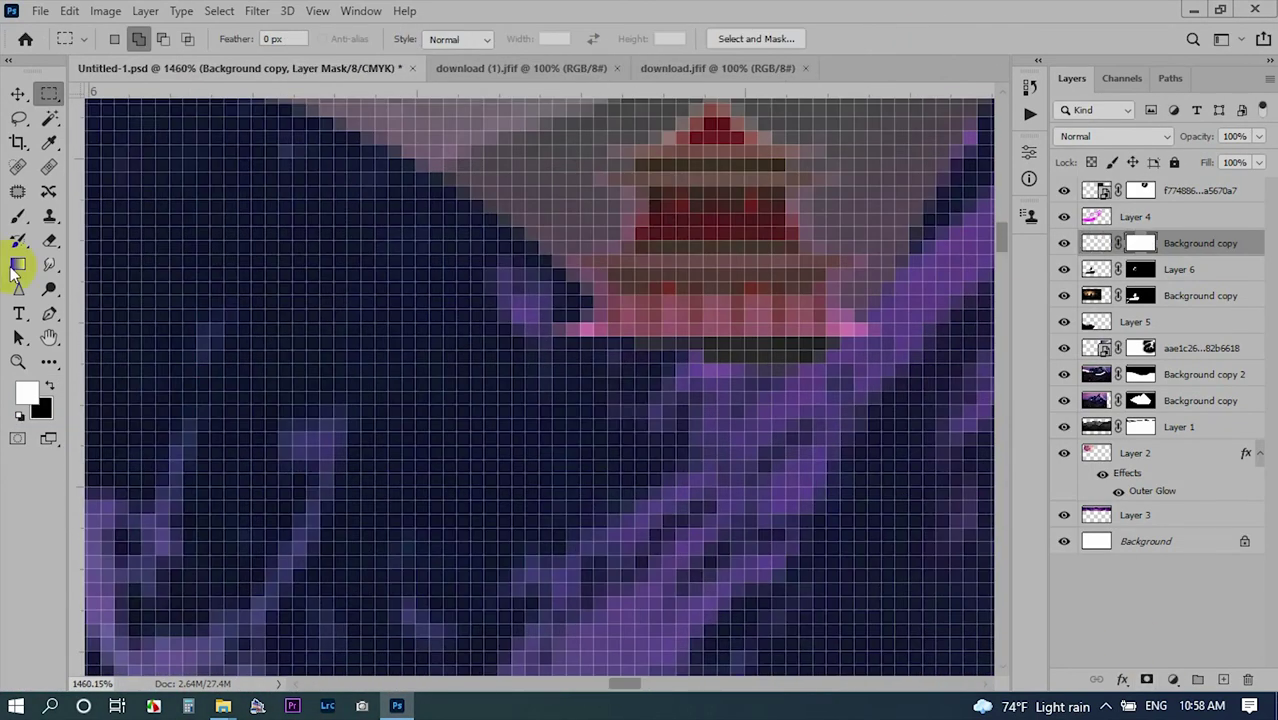
Brush the pavilion's mask and shrink the pavilion further.
key("b")
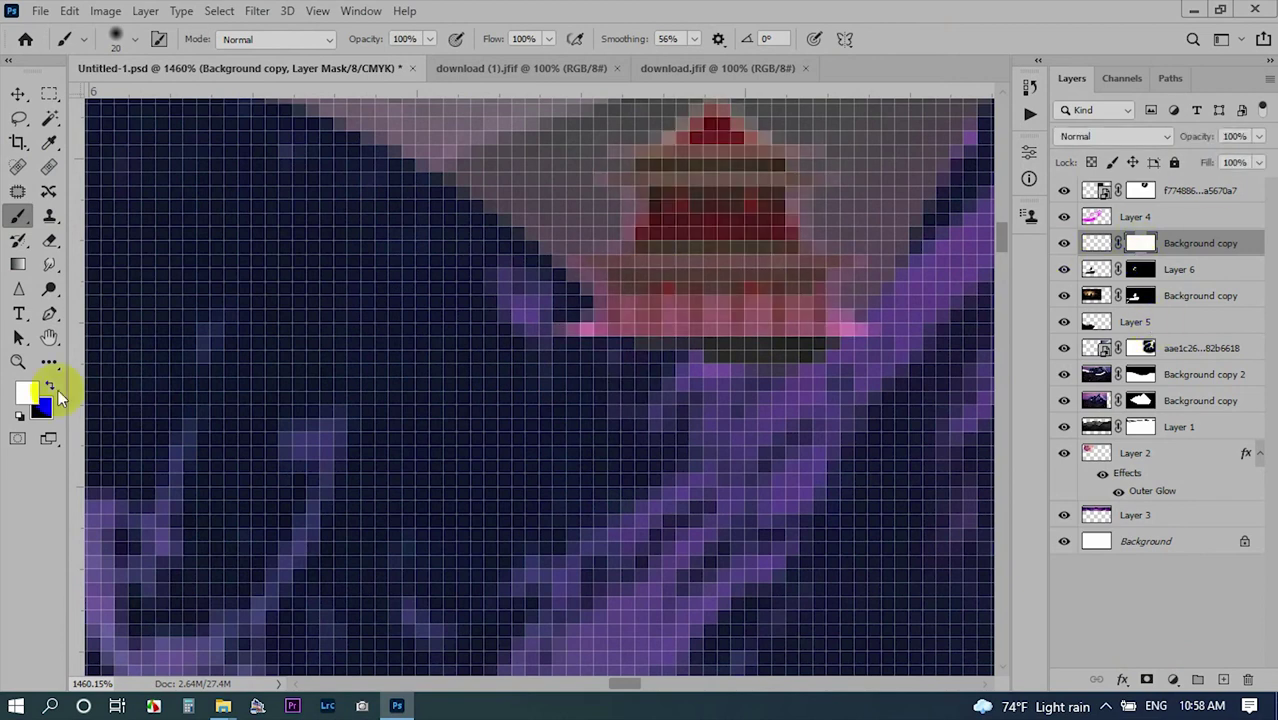
scroll(685, 322, "down", 4)
scroll(570, 377, "down", 2)
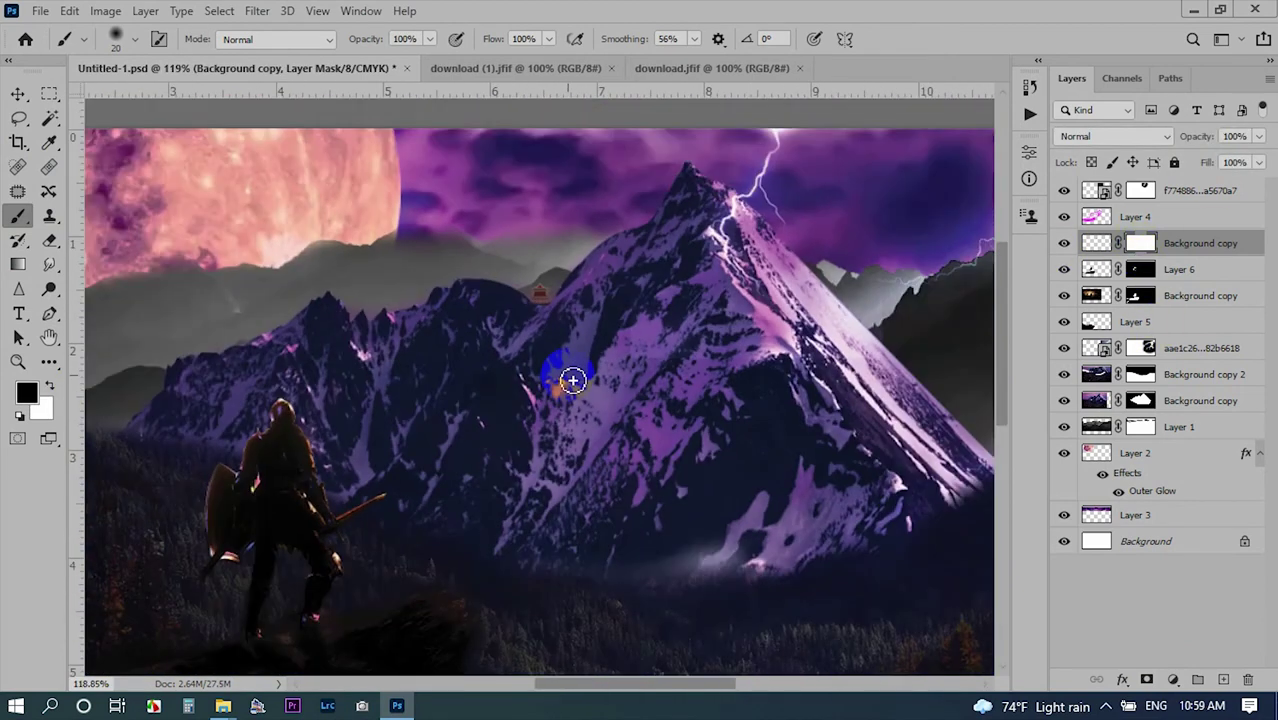
scroll(542, 280, "up", 3)
scroll(555, 300, "up", 4)
key("ctrl+t")
left_click_drag(651, 251, 594, 285)
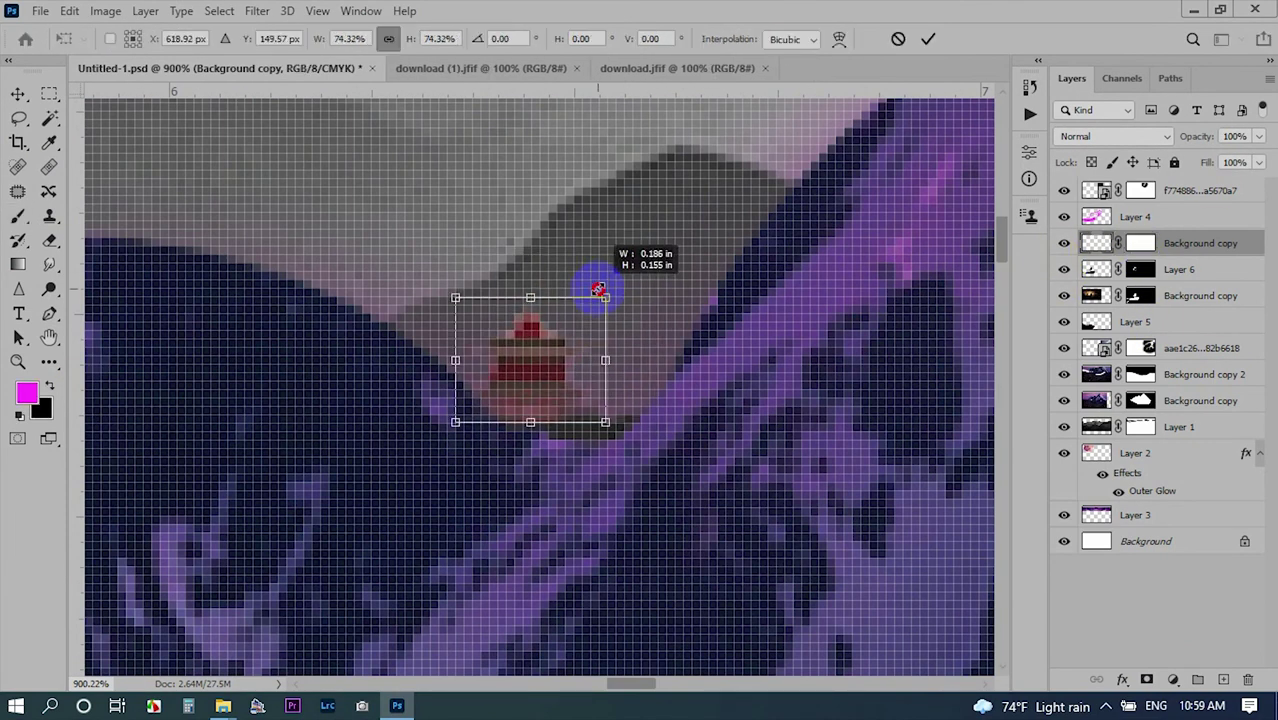
key("Return")
left_click(223, 705)
Open download.jfif, duplicate its layer, hide the original, and lasso the corner watermark.
double_click(988, 195)
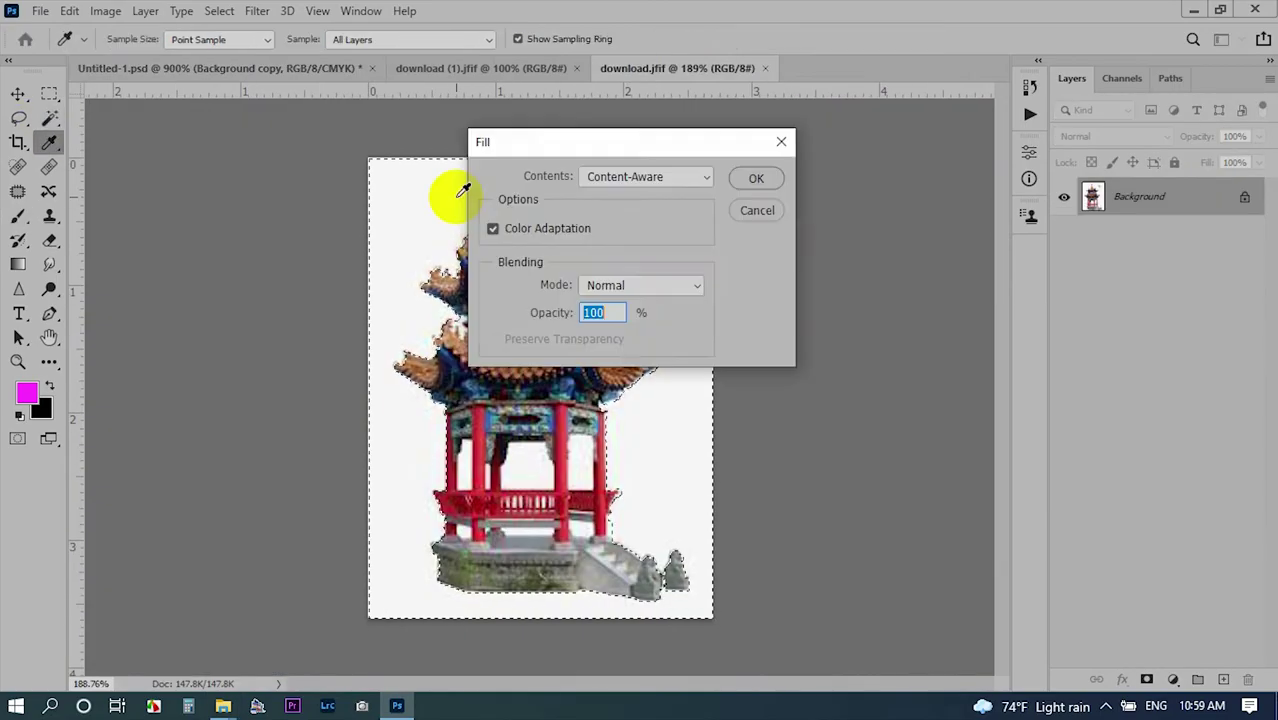
left_click_drag(1150, 196, 1223, 679)
left_click(1064, 235)
key("l")
left_click_drag(590, 160, 772, 278)
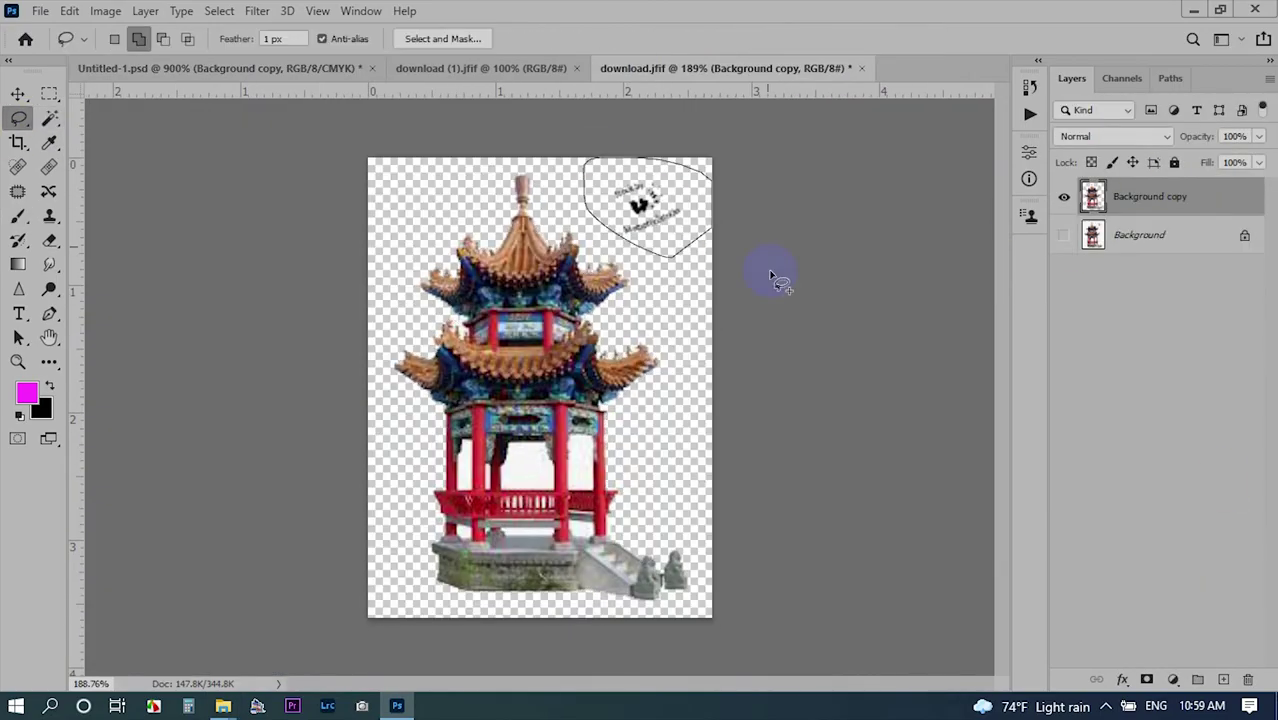
Fill the pagoda solid black and drag it into the main composition.
key("shift+alt+BackSpace")
key("ctrl+z")
left_click(49, 385)
key("shift+alt+BackSpace")
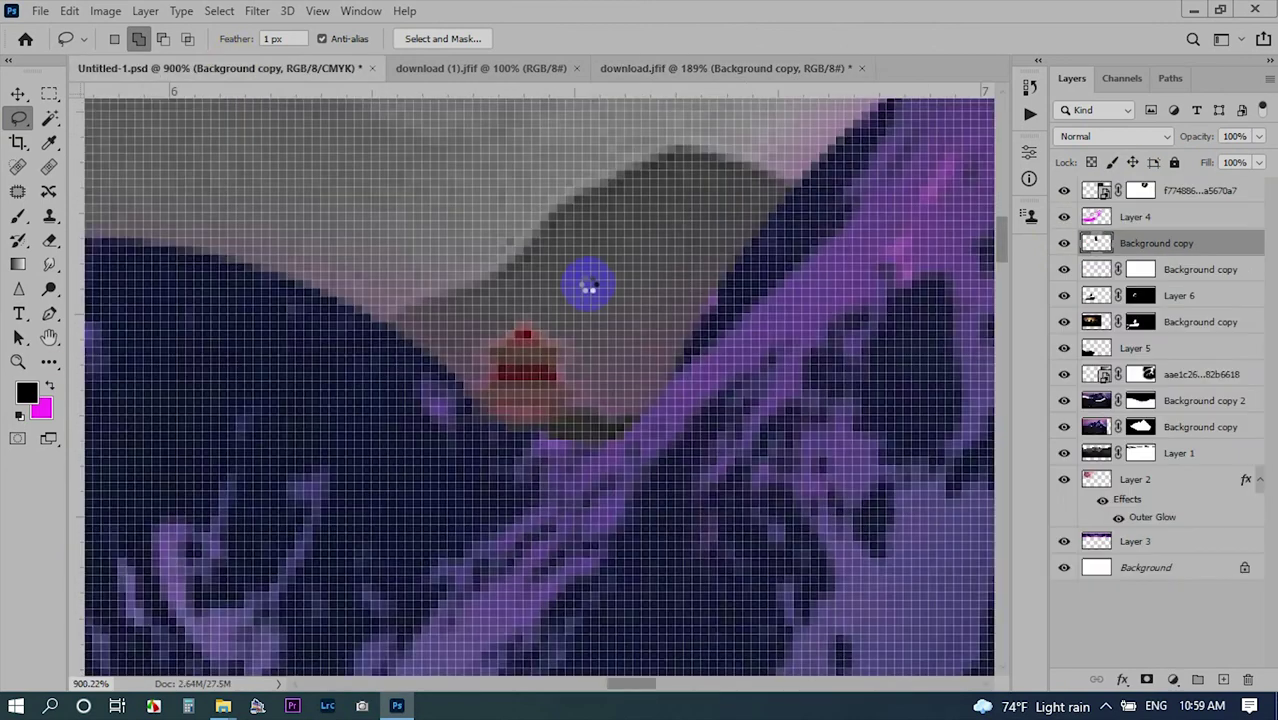
left_click_drag(943, 157, 583, 280)
Scale the black pagoda to about 4.8% and set it on the grey ridge.
key("ctrl+t")
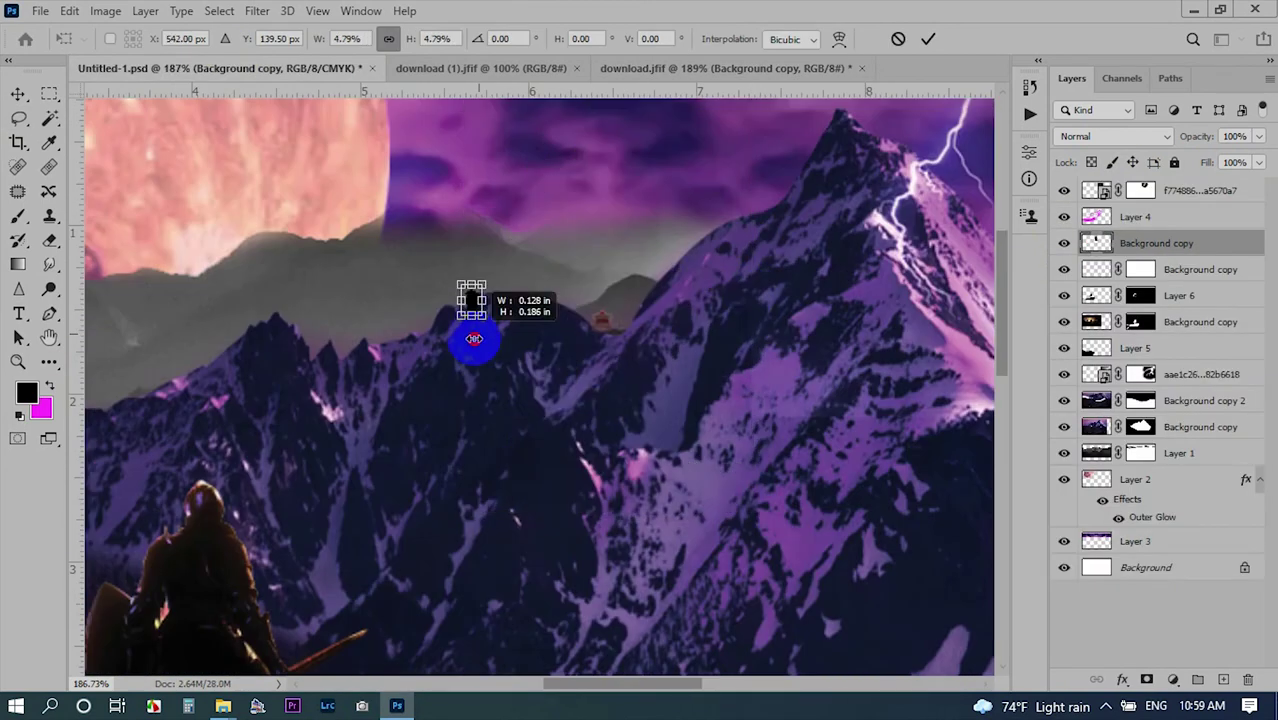
left_click_drag(470, 343, 425, 303)
left_click_drag(846, 234, 910, 199)
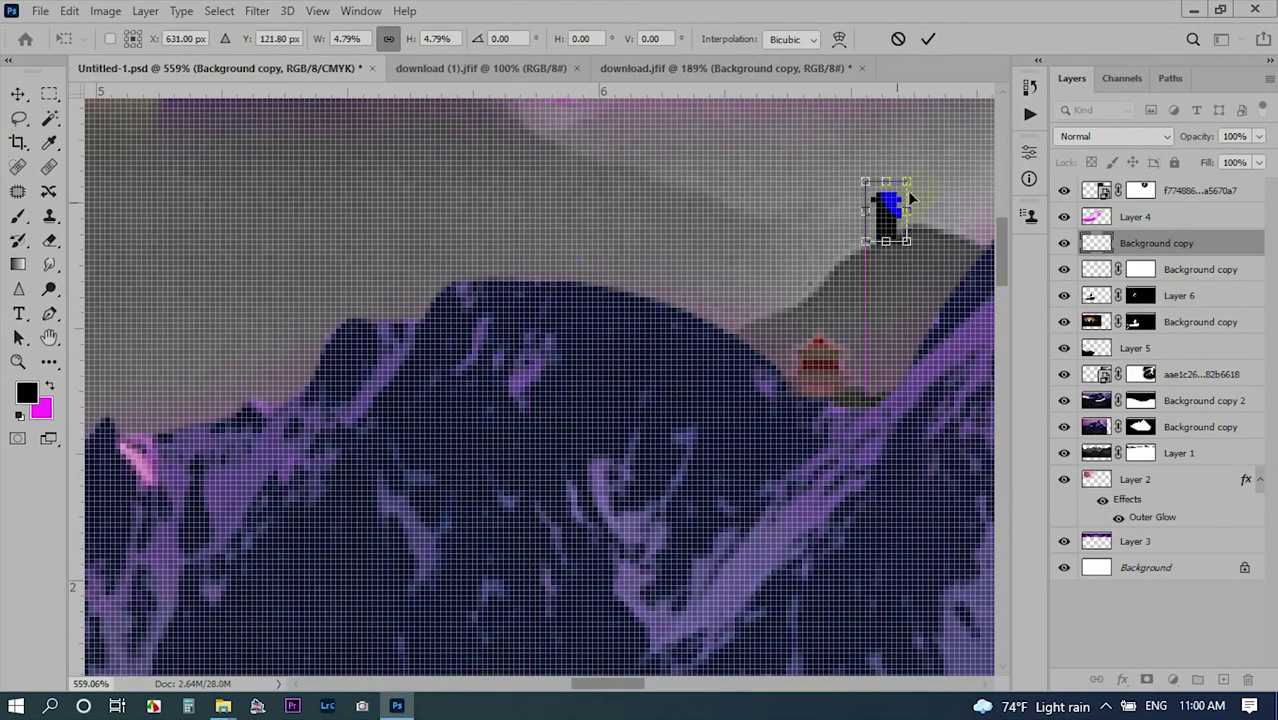
left_click(928, 39)
scroll(884, 257, "up", 3)
scroll(884, 257, "up", 3)
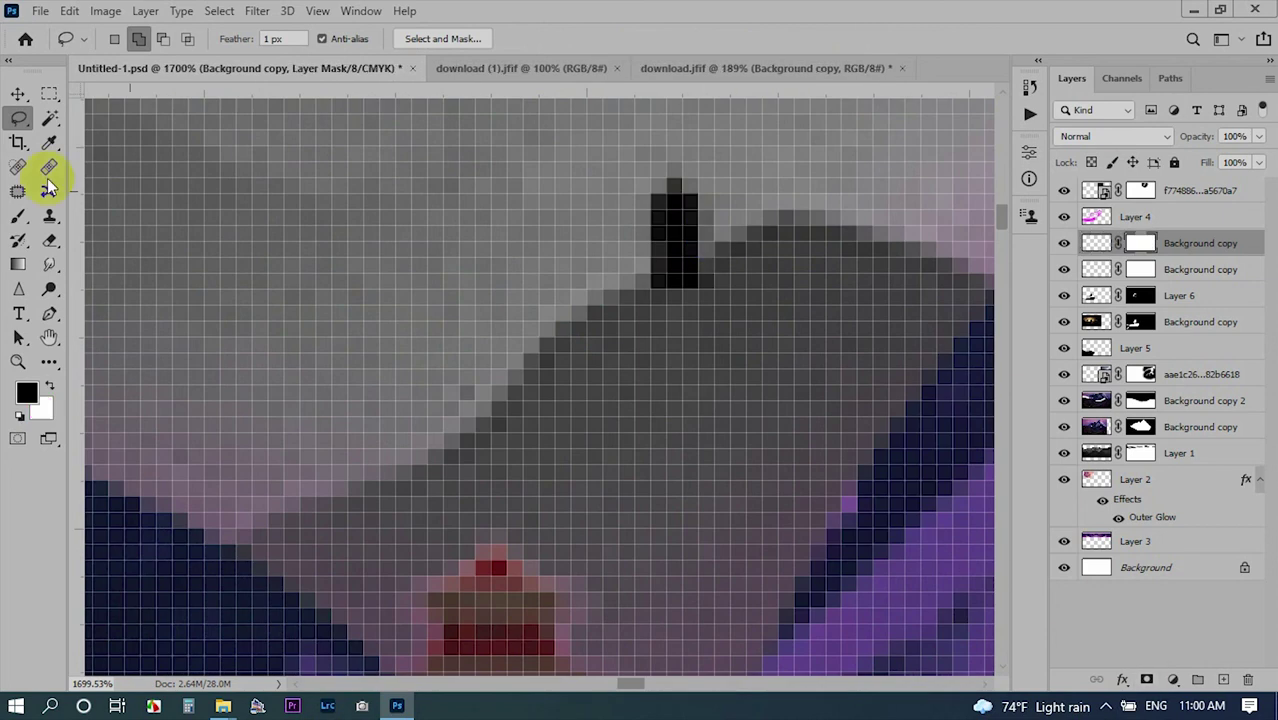
Paint the pagoda's mask with a slightly smaller brush to blend it into the ridge.
left_click(17, 216)
scroll(730, 410, "up", 1)
key("bracketleft")
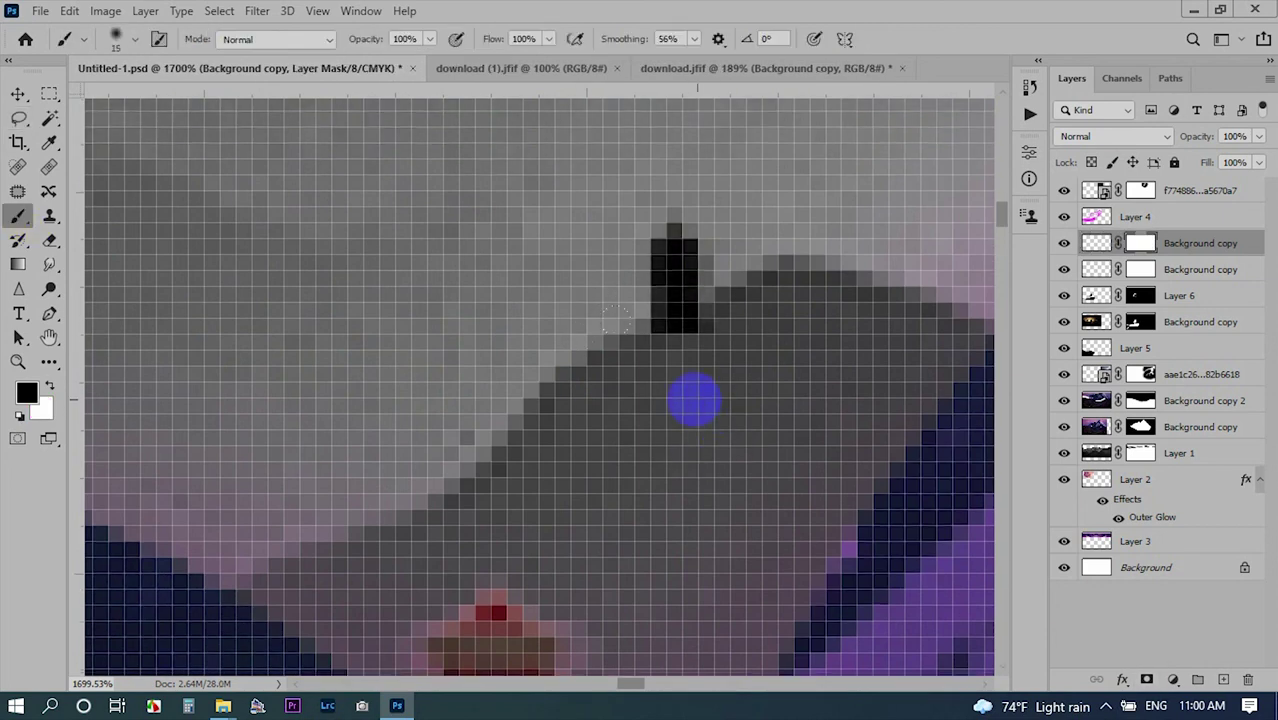
scroll(694, 334, "down", 5)
scroll(650, 491, "down", 5)
In download (1).jfif, duplicate the tower photo's layer and hide the original.
left_click(765, 68)
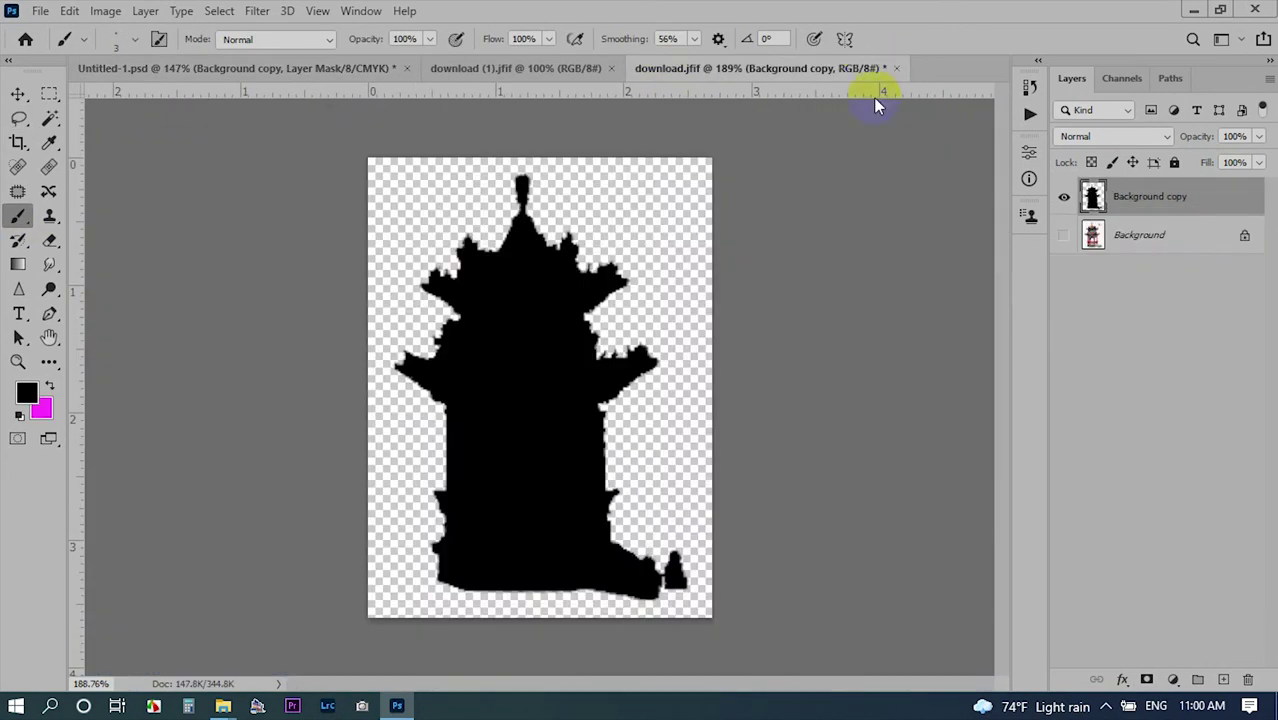
left_click(556, 69)
key("w")
left_click(450, 300)
Delete the white background around the tower and move it into the main composition.
left_click_drag(1140, 197, 1223, 679)
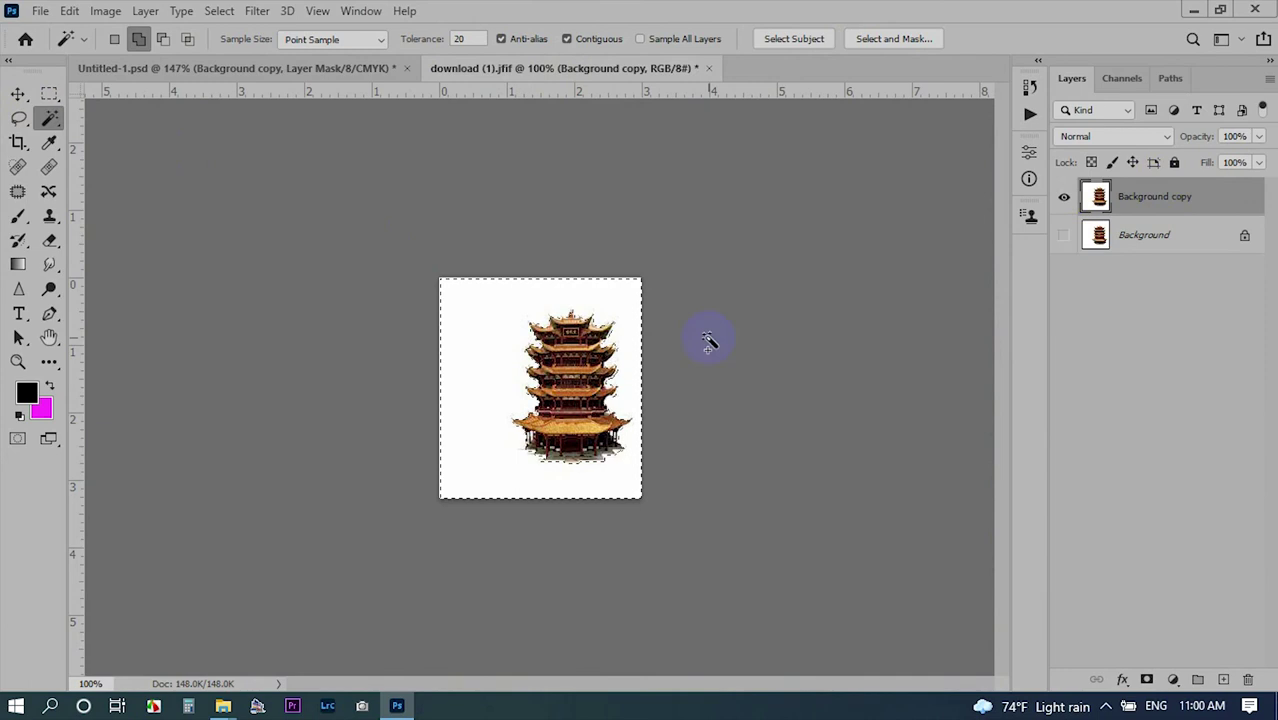
key("Delete")
left_click(1063, 234)
scroll(538, 352, "up", 1)
left_click_drag(538, 352, 650, 300)
Scale the tower to about 13% and position it on the grey ridge.
key("ctrl+t")
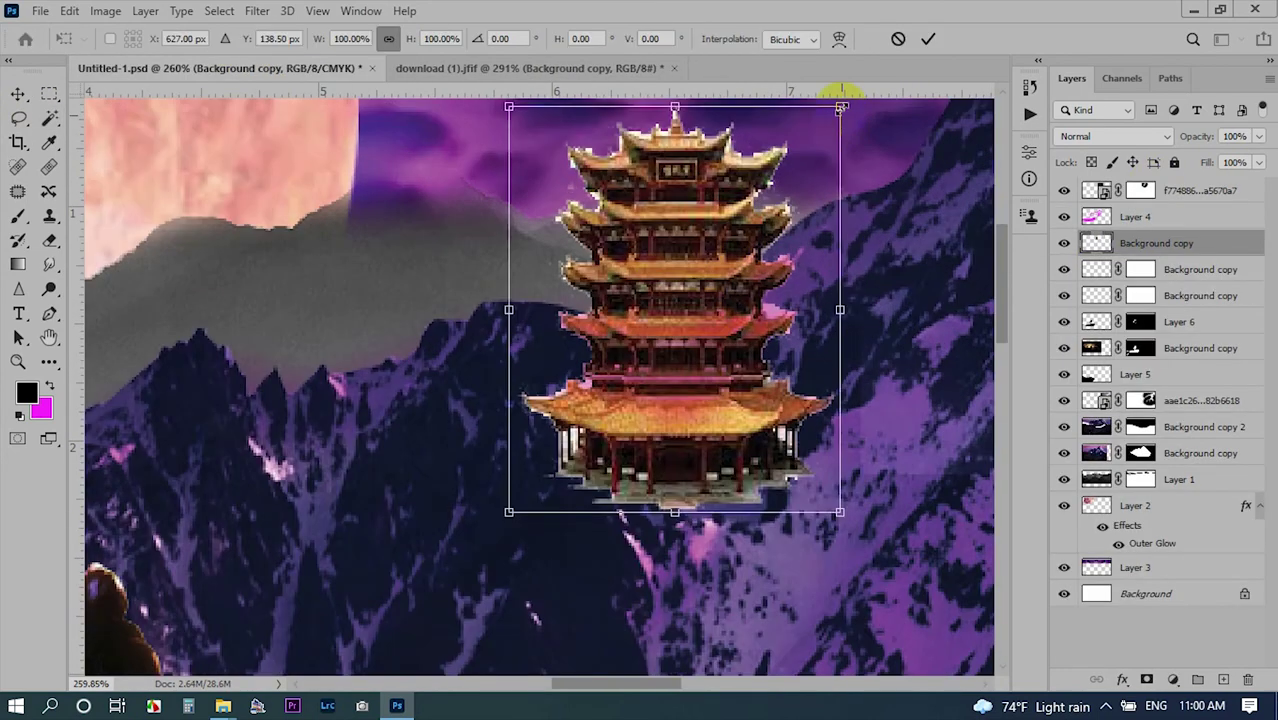
left_click_drag(846, 676, 588, 512)
left_click_drag(553, 458, 535, 265)
mouse_move(572, 310)
left_mouse_down()
mouse_move(527, 283)
mouse_move(521, 255)
left_mouse_up()
left_click(927, 40)
scroll(530, 276, "up", 5)
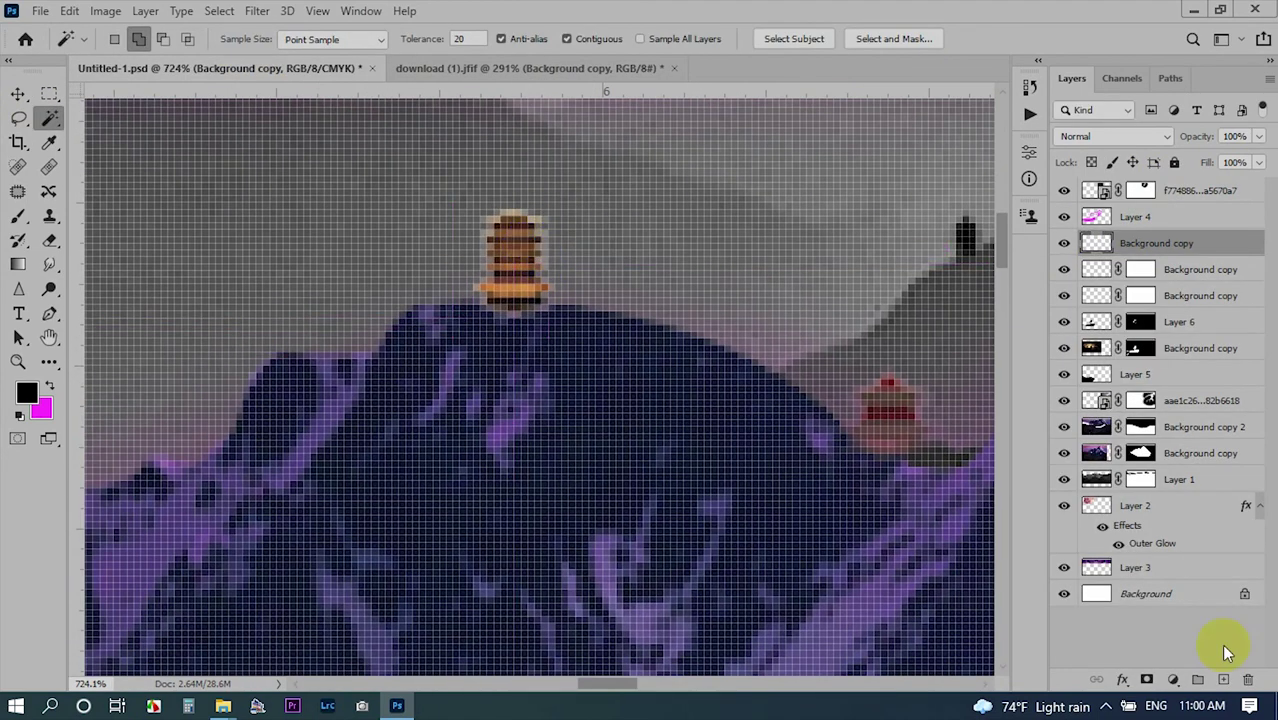
Add a layer mask to the tower and brush its base to sit it into the scene.
left_click(1147, 679)
left_click(15, 218)
scroll(550, 316, "down", 3)
scroll(521, 379, "down", 2)
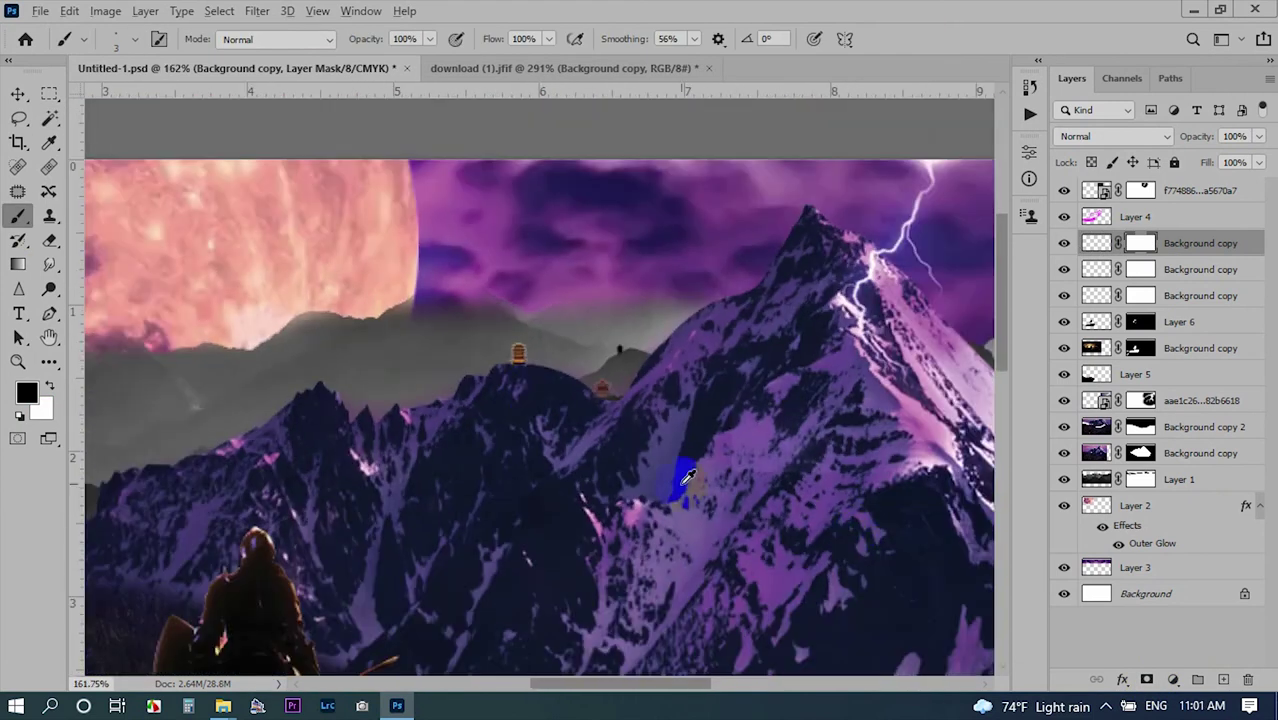
scroll(678, 464, "down", 3)
scroll(477, 374, "up", 3)
scroll(662, 417, "up", 2)
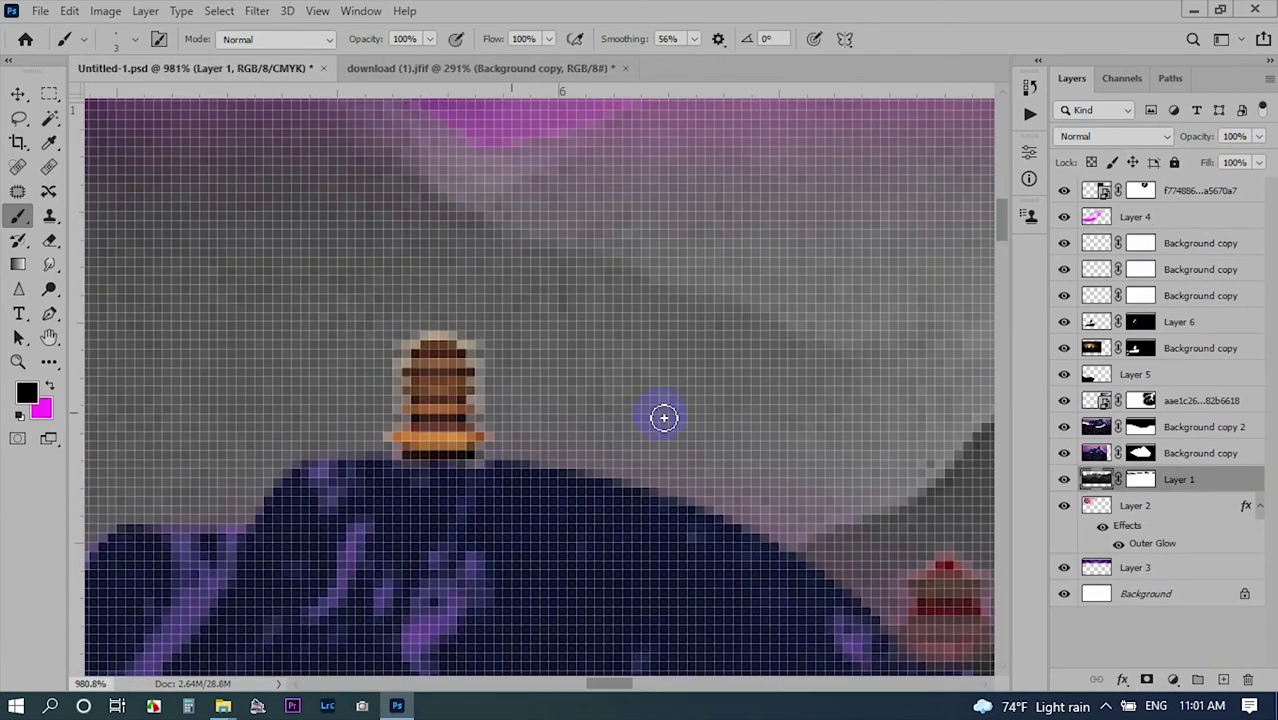
scroll(614, 354, "up", 1)
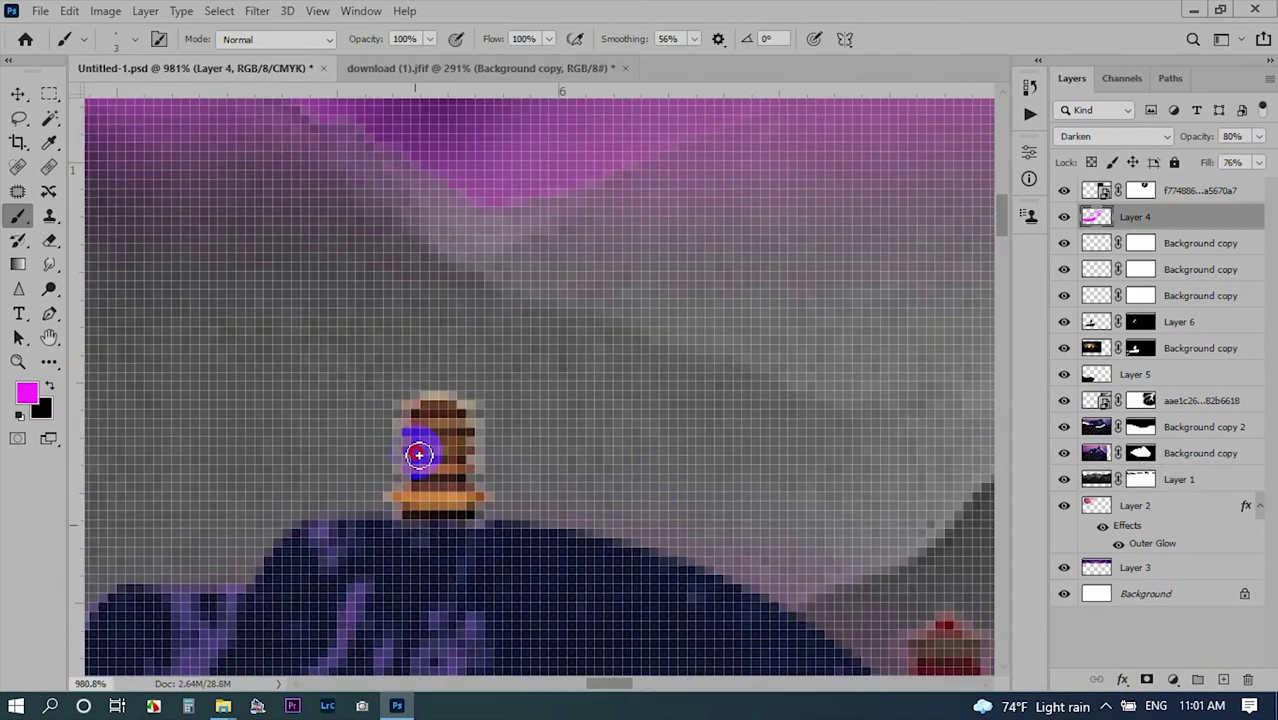
scroll(614, 402, "down", 3)
scroll(614, 402, "right", 3)
scroll(650, 380, "down", 3)
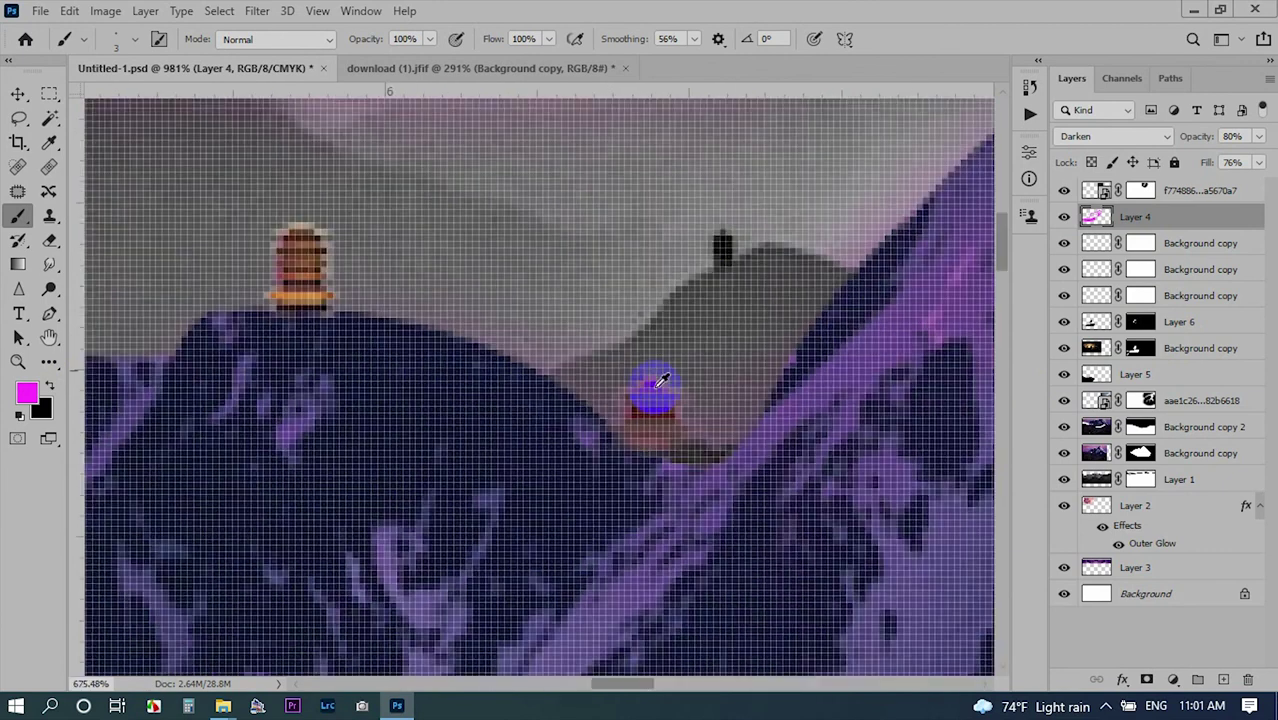
scroll(693, 362, "down", 2)
scroll(616, 365, "down", 2)
scroll(627, 379, "down", 1)
scroll(627, 379, "up", 2)
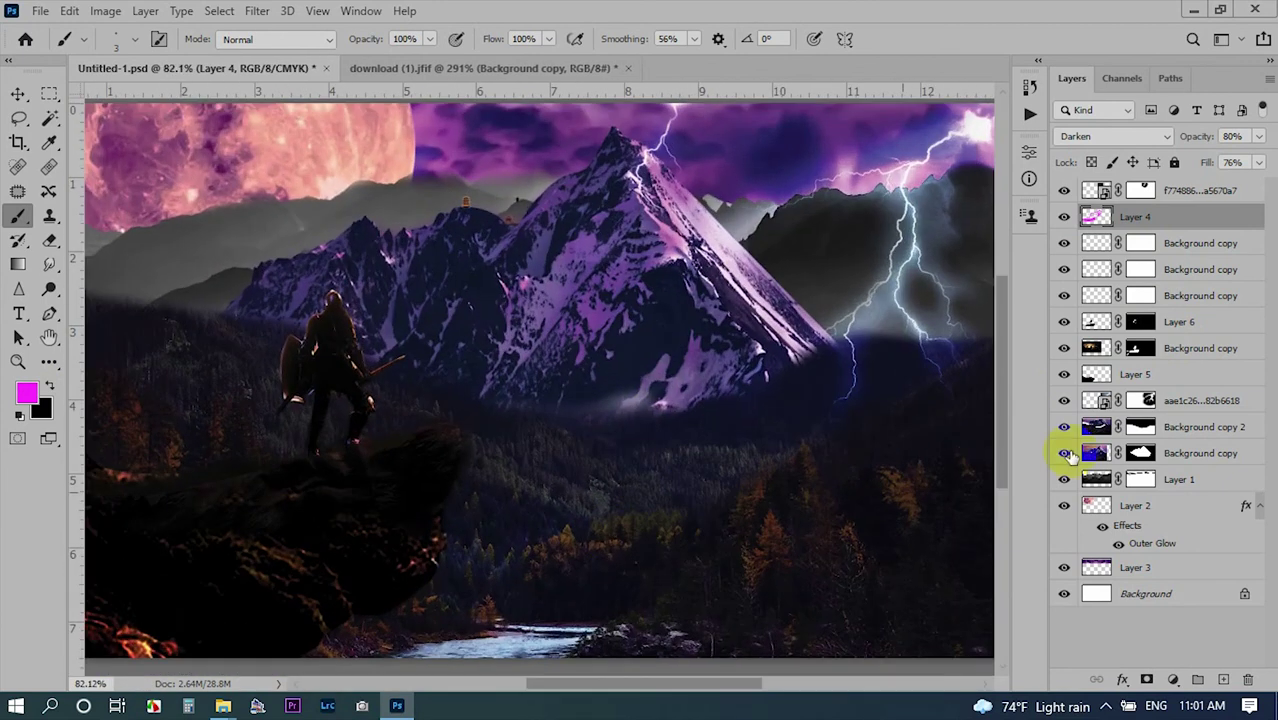
scroll(527, 565, "right", 4)
scroll(630, 356, "up", 3)
scroll(630, 356, "left", 4)
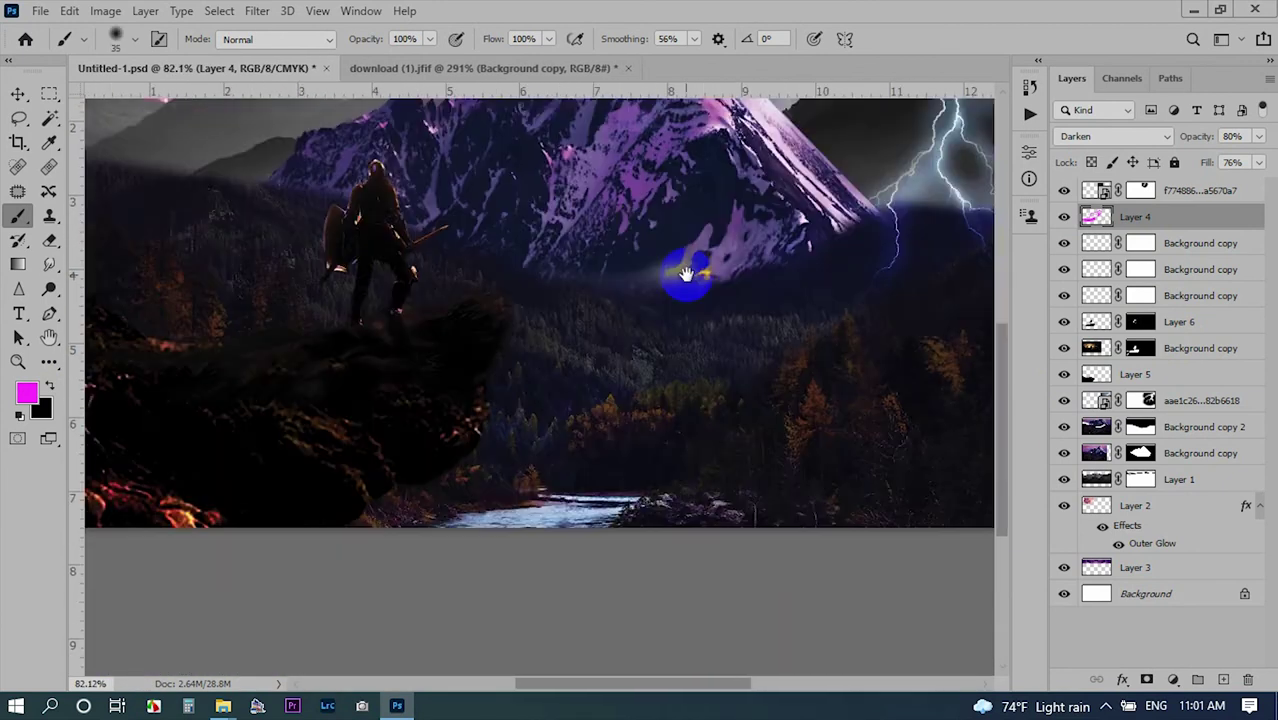
scroll(600, 320, "left", 5)
scroll(695, 298, "right", 5)
scroll(695, 298, "down", 2)
On Background copy 2, lasso the forest band right of the cliff and feather the selection.
right_click(473, 308, "ctrl")
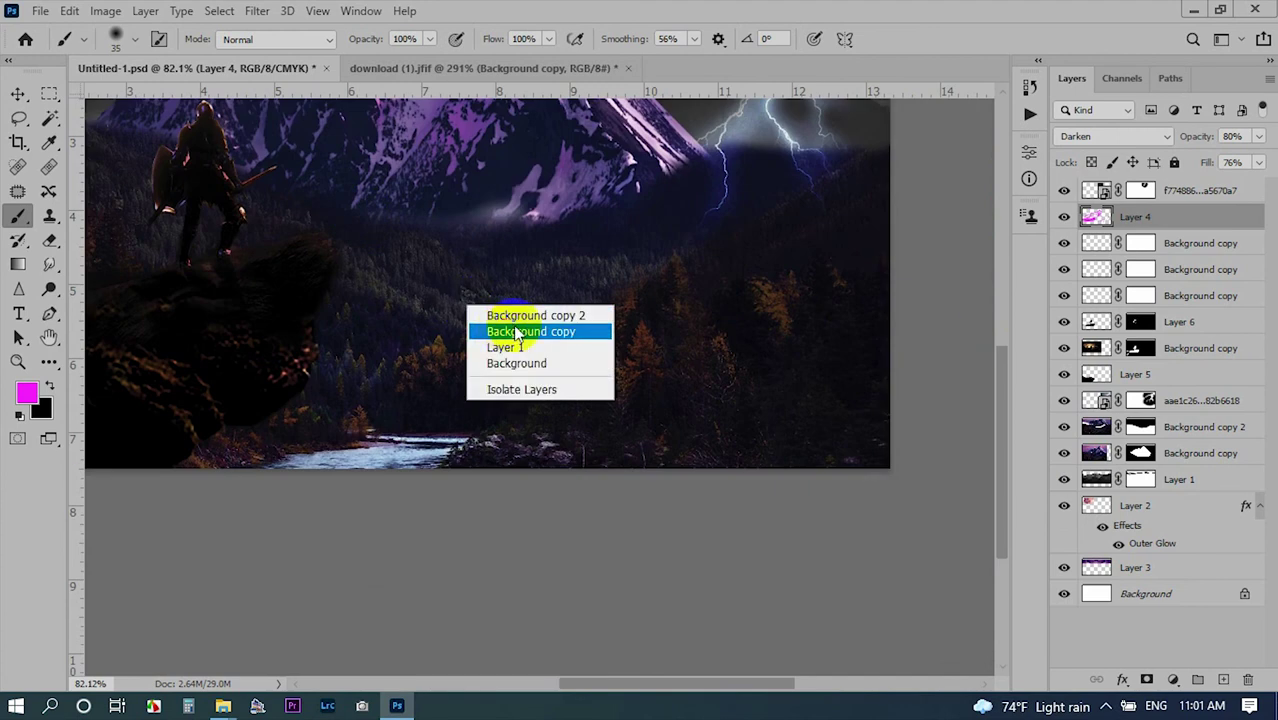
left_click(490, 332)
right_click(455, 310, "ctrl")
left_click(513, 348)
left_click(1063, 426, "alt")
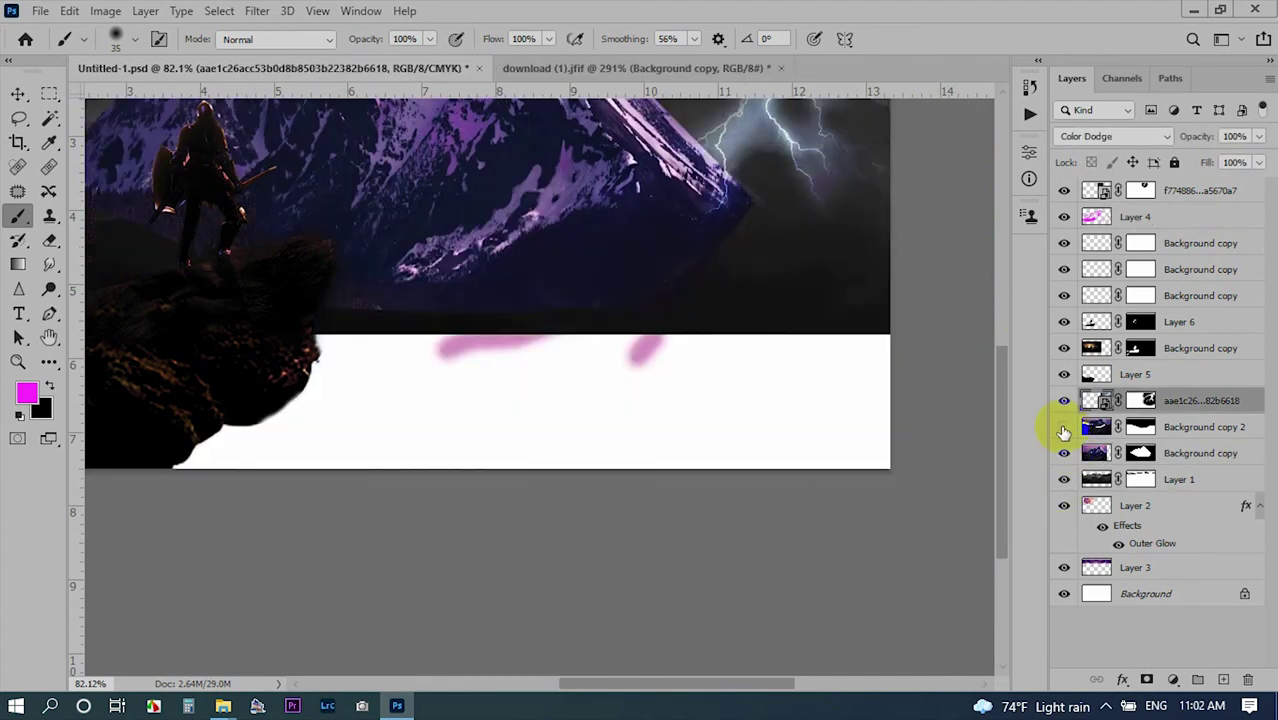
key("l")
scroll(537, 372, "up", 1)
mouse_move(537, 372)
left_mouse_down()
mouse_move(756, 414)
mouse_move(537, 372)
left_mouse_up()
scroll(600, 350, "down", 1)
right_click(584, 284)
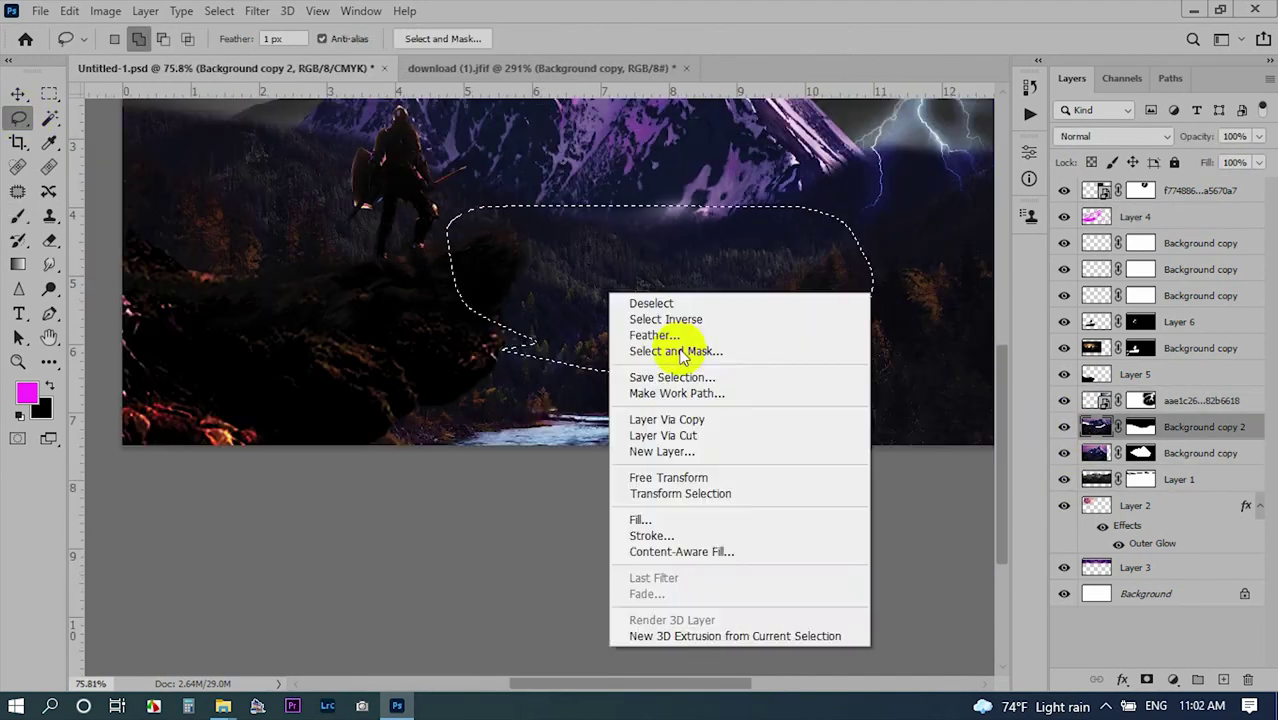
left_click(699, 334)
key("Return")
Darken the selected forest area with a Curves adjustment, then deselect.
key("ctrl+m")
left_click_drag(981, 245, 985, 280)
left_click_drag(1180, 88, 372, 232)
left_click(505, 428)
left_click(516, 277)
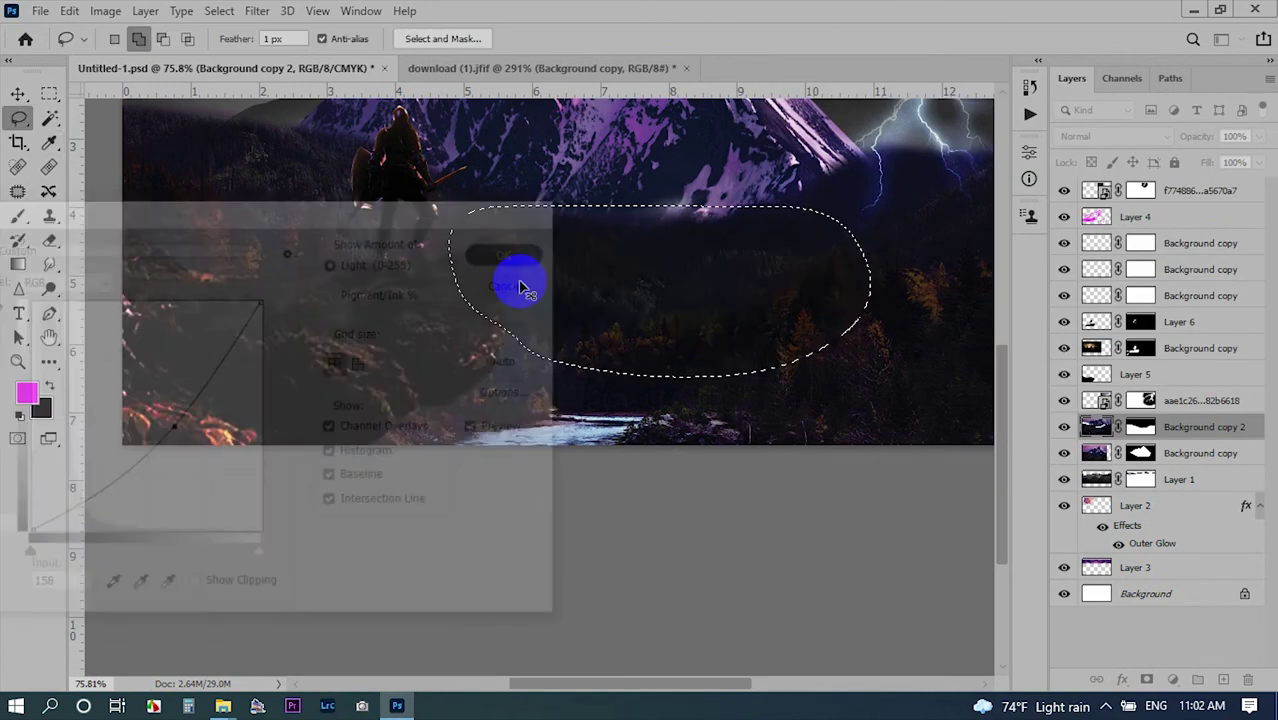
key("ctrl+d")
scroll(551, 485, "down", 1)
scroll(551, 485, "up", 1)
scroll(613, 342, "up", 2)
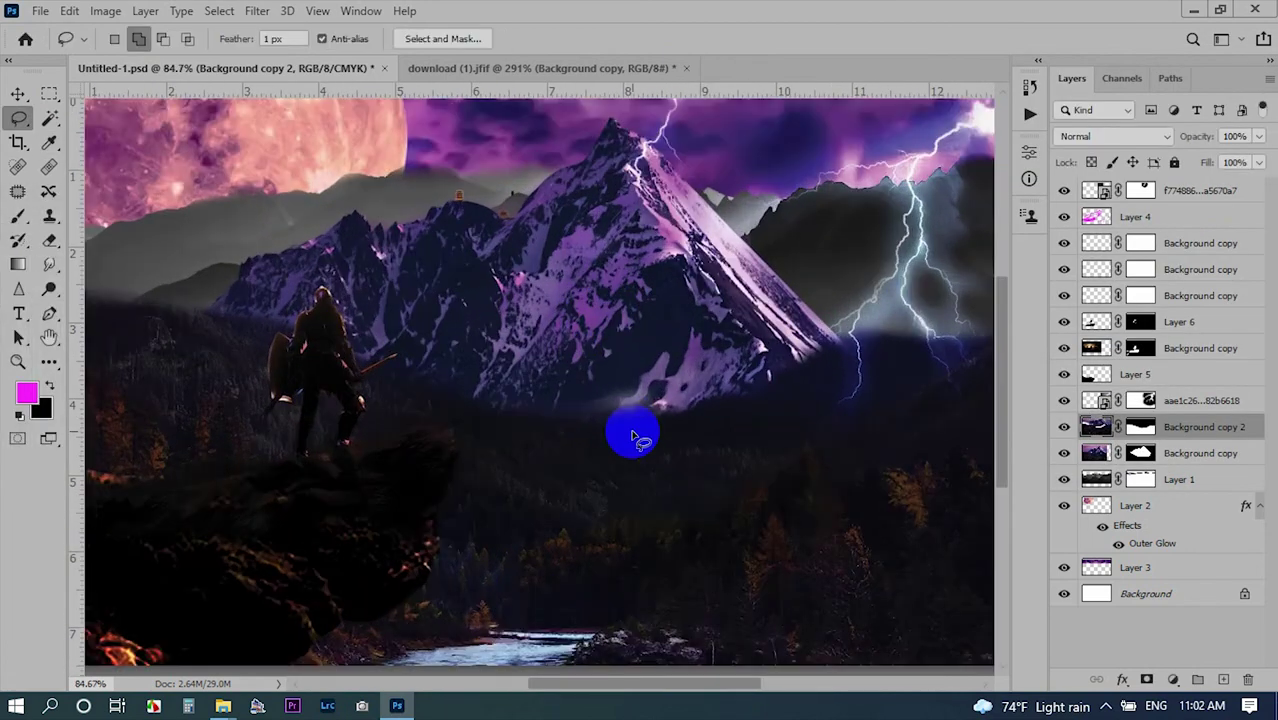
scroll(632, 427, "down", 2)
scroll(632, 427, "up", 2)
scroll(853, 427, "down", 1)
Paint black on the Background copy 2 mask to reveal the lightning right of the mountain.
right_click(848, 403, "ctrl")
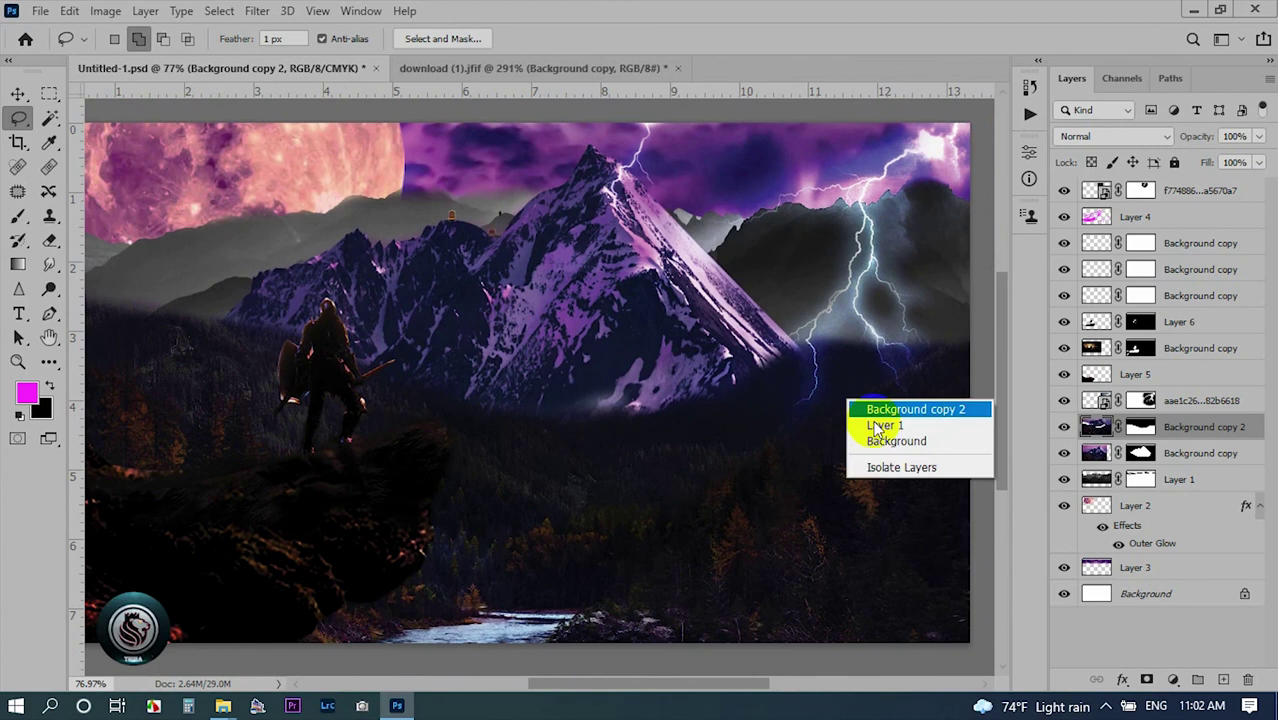
left_click(862, 423)
right_click(904, 470, "ctrl")
left_click(938, 478)
left_click(1064, 427)
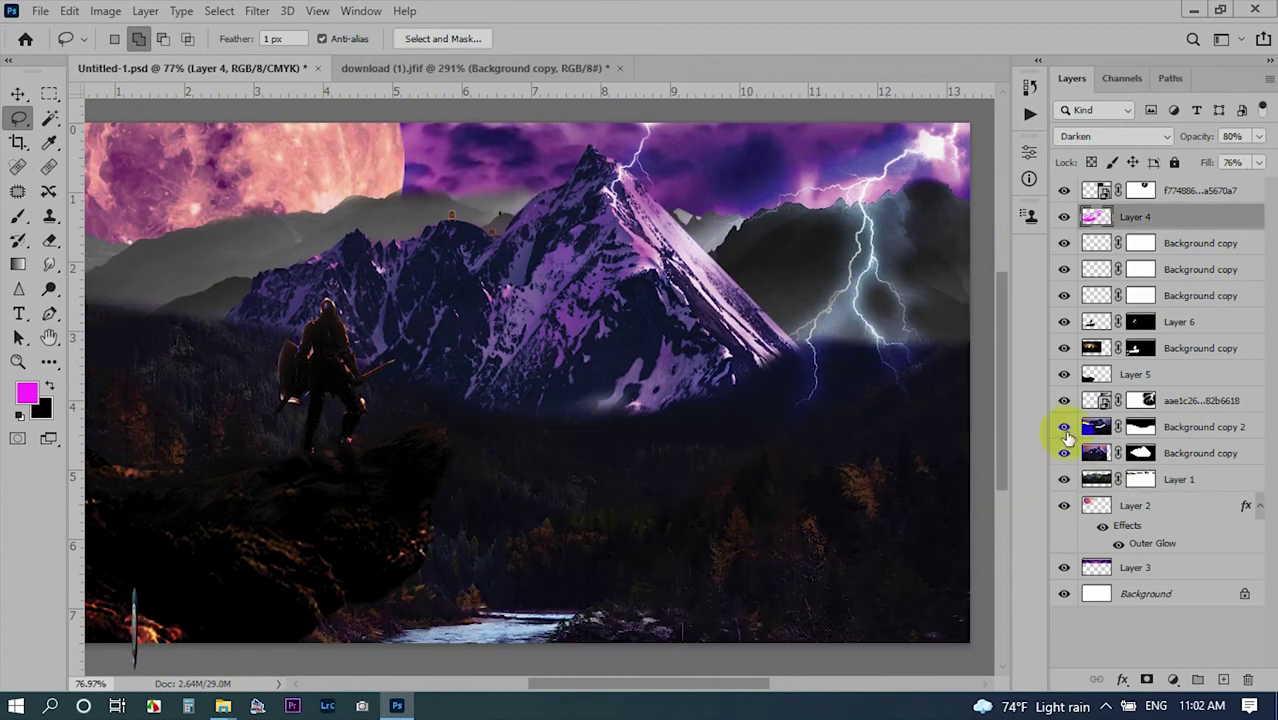
left_click(1141, 427)
key("b")
left_click_drag(814, 356, 890, 361)
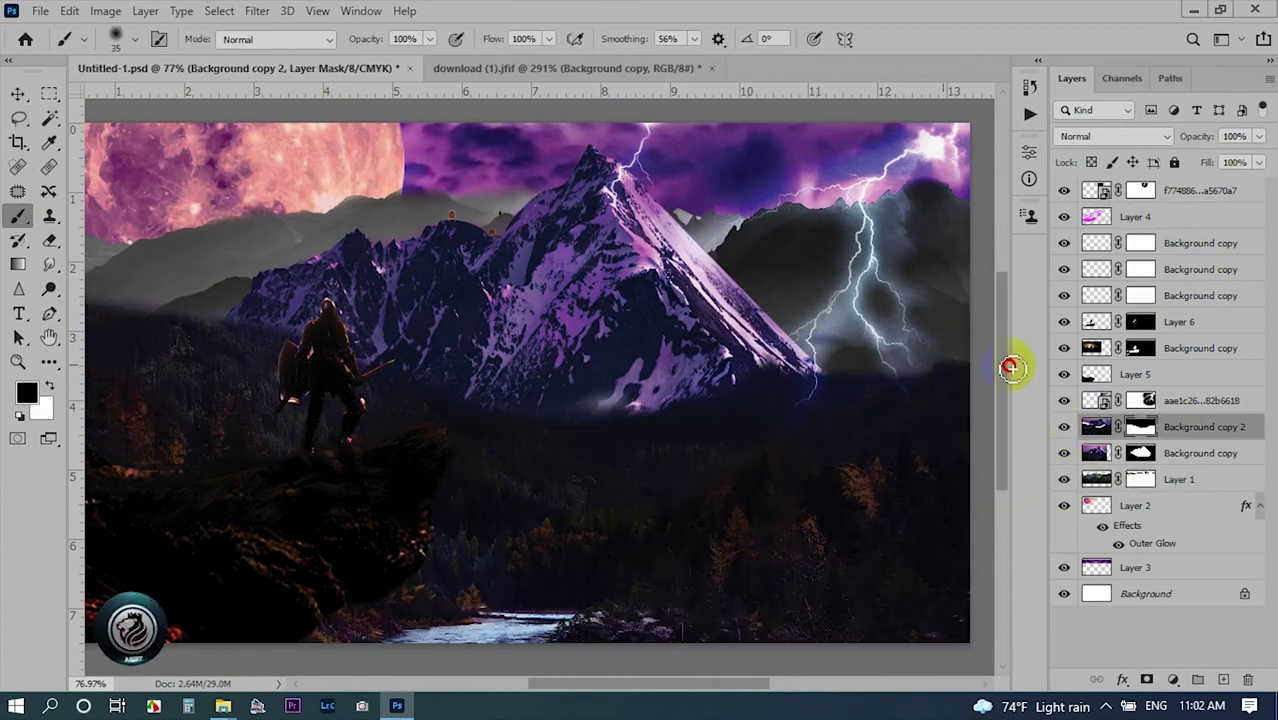
scroll(608, 491, "down", 3)
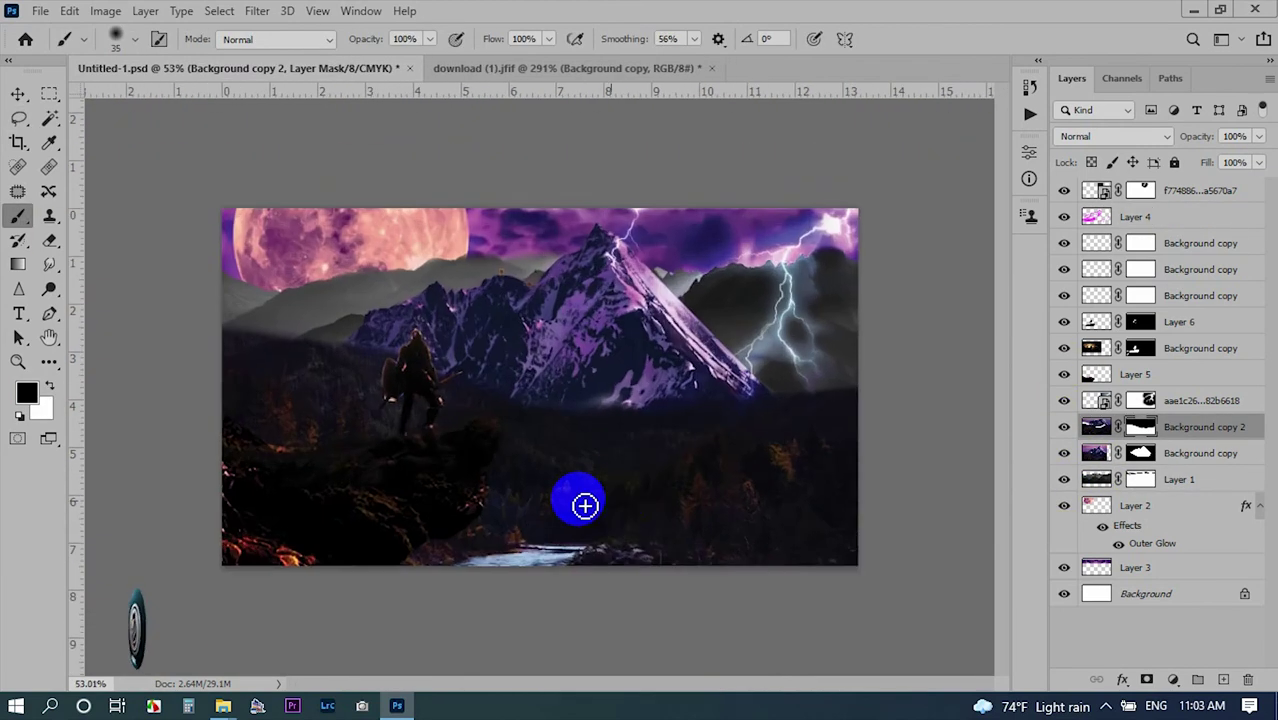
scroll(582, 506, "down", 1)
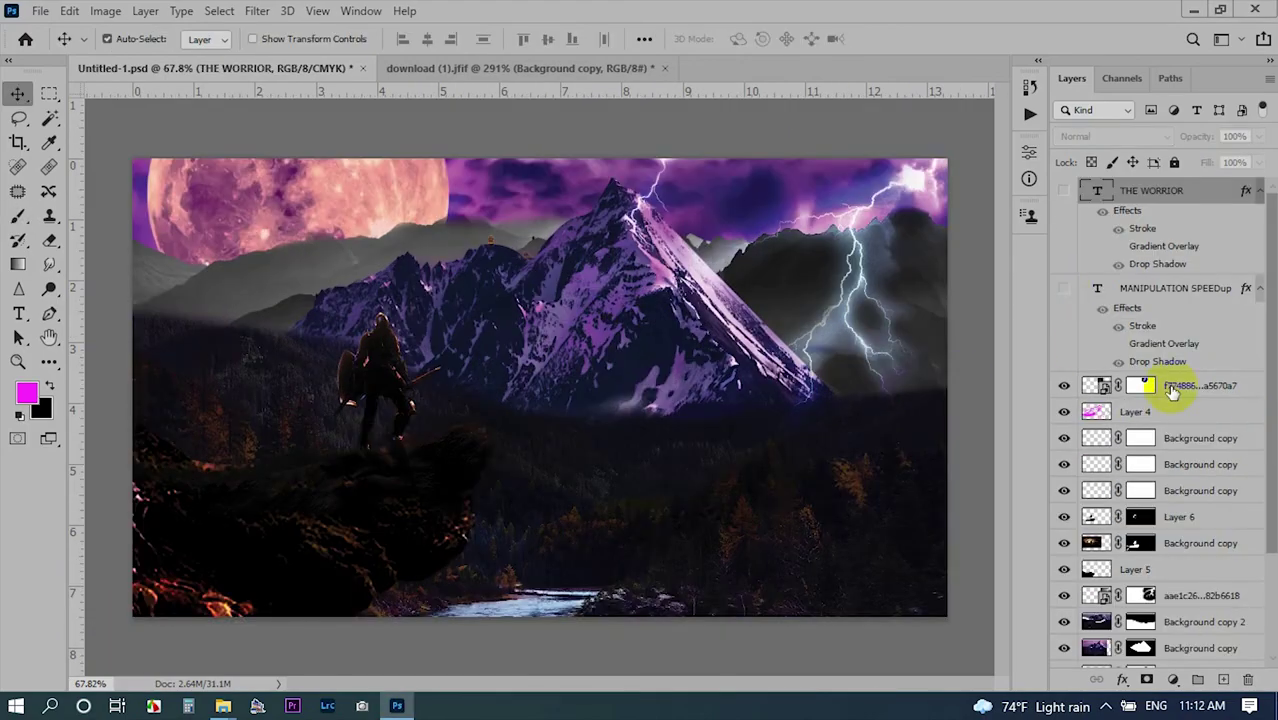
Stamp visible layers into Layer 7 and add Selective Color with Reds Cyan −25, Magenta +30, Yellow −17.
left_click(1170, 390)
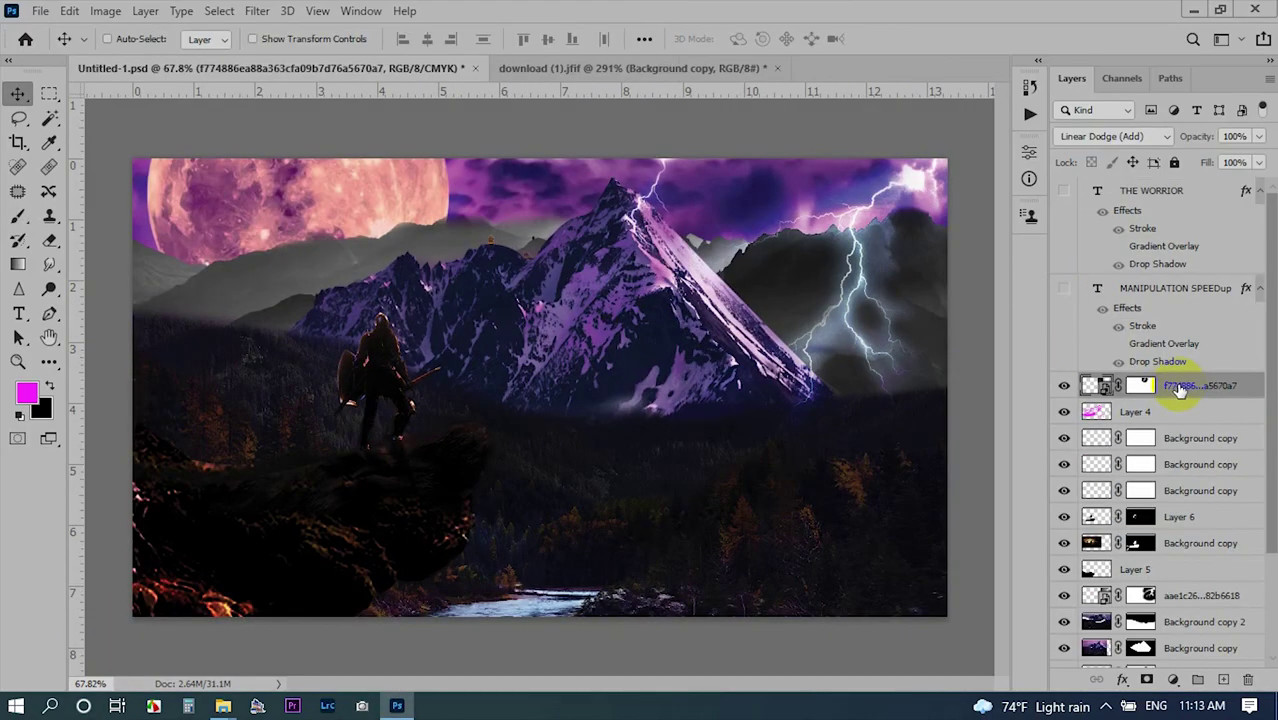
key("ctrl+shift+alt+e")
left_click(1173, 679)
left_click(1120, 648)
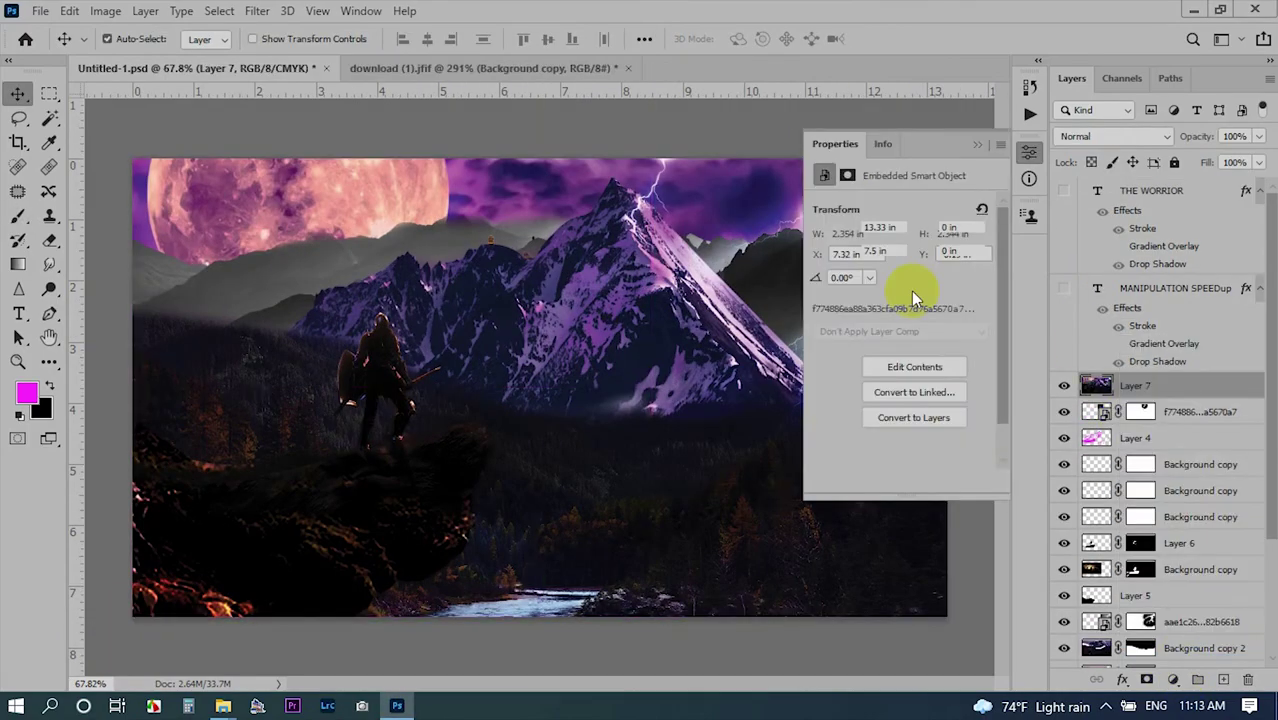
left_click_drag(899, 262, 945, 264)
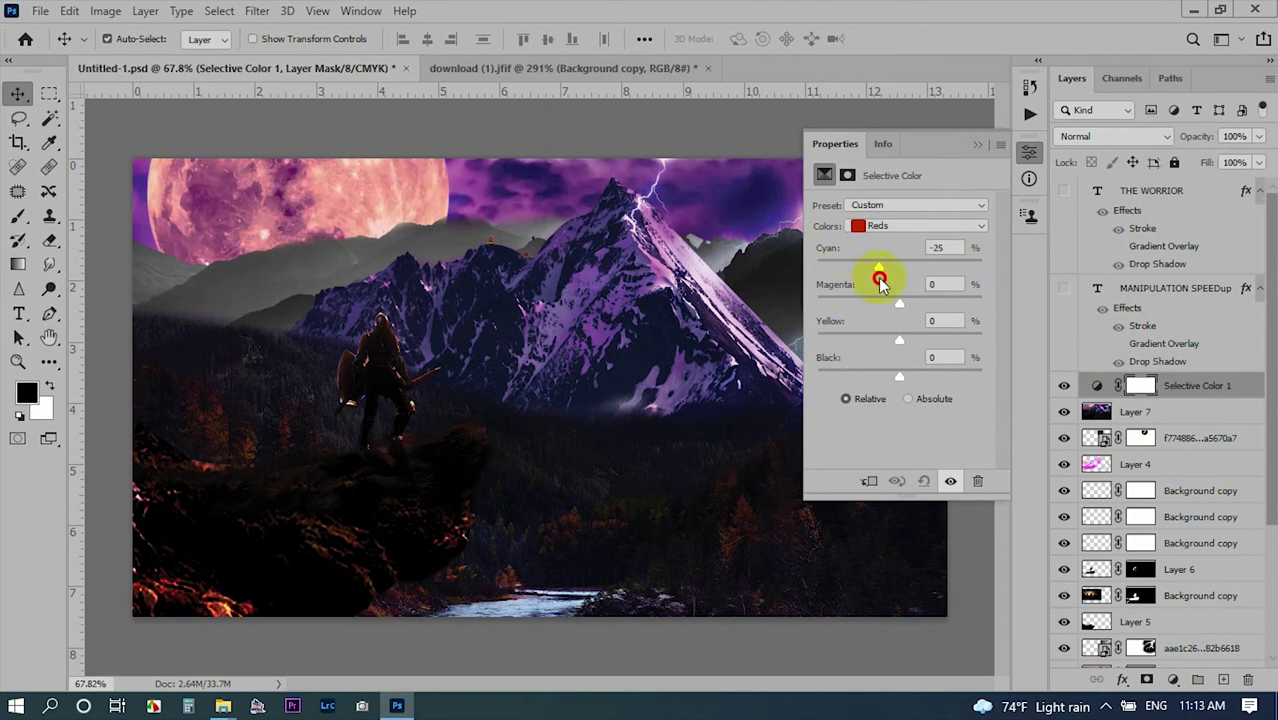
mouse_move(899, 302)
left_mouse_down()
mouse_move(924, 302)
mouse_move(964, 340)
left_mouse_up()
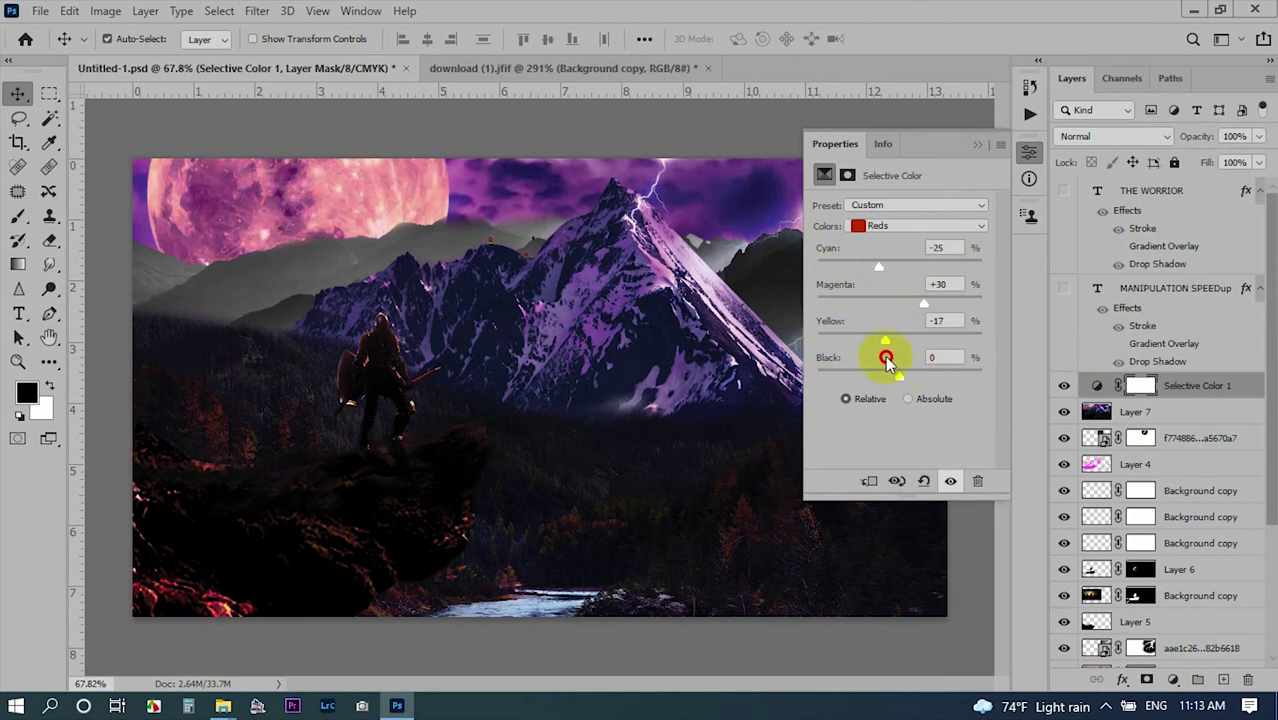
left_click_drag(885, 358, 906, 380)
Add cyan to the Greens in Selective Color, then stamp everything into a new Layer 8.
left_click(920, 226)
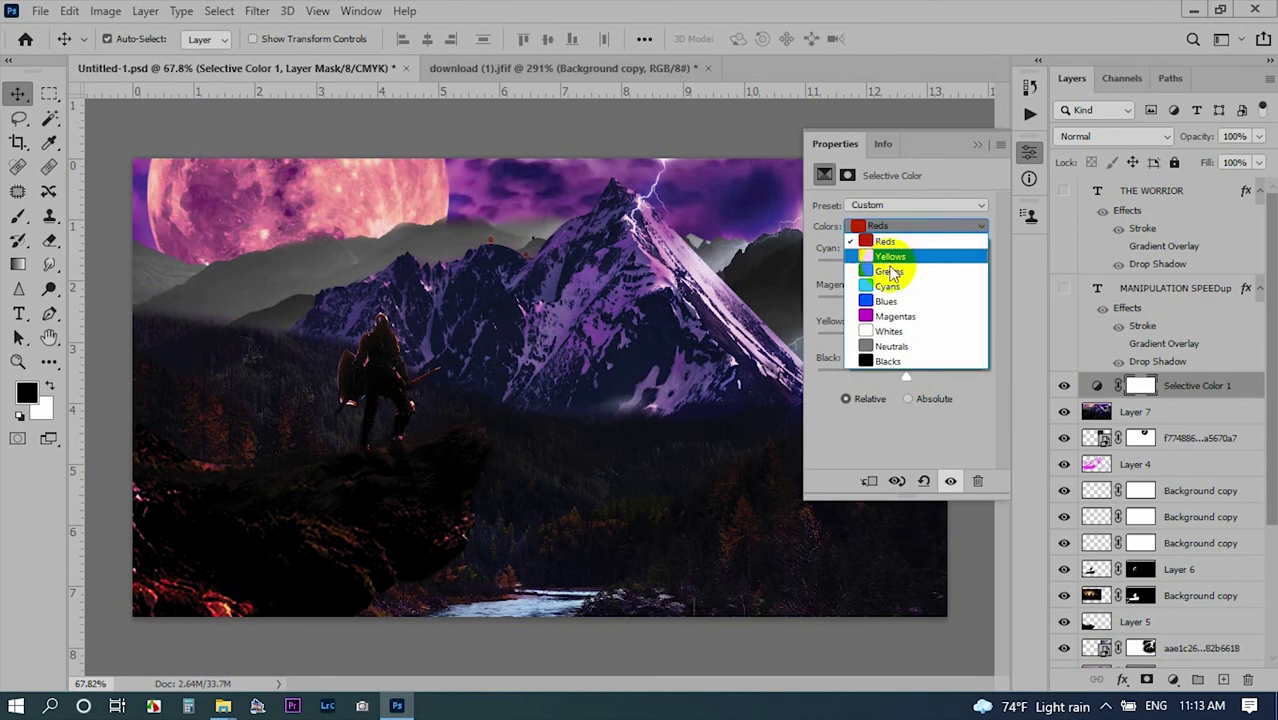
left_click(885, 262)
left_click_drag(899, 266, 945, 268)
left_click(1190, 386)
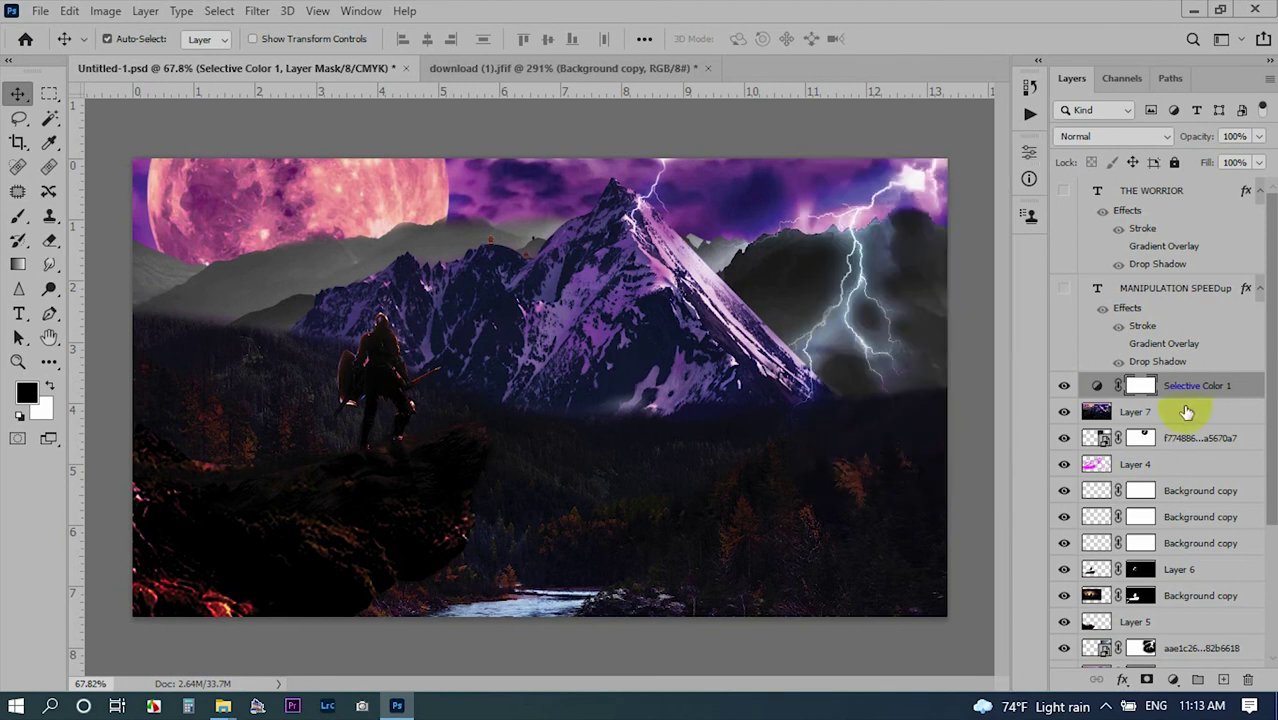
key("ctrl+shift+alt+e")
left_click(257, 11)
In Camera Raw on Layer 8, adjust exposure and lift the shadows and blacks.
left_click(271, 234)
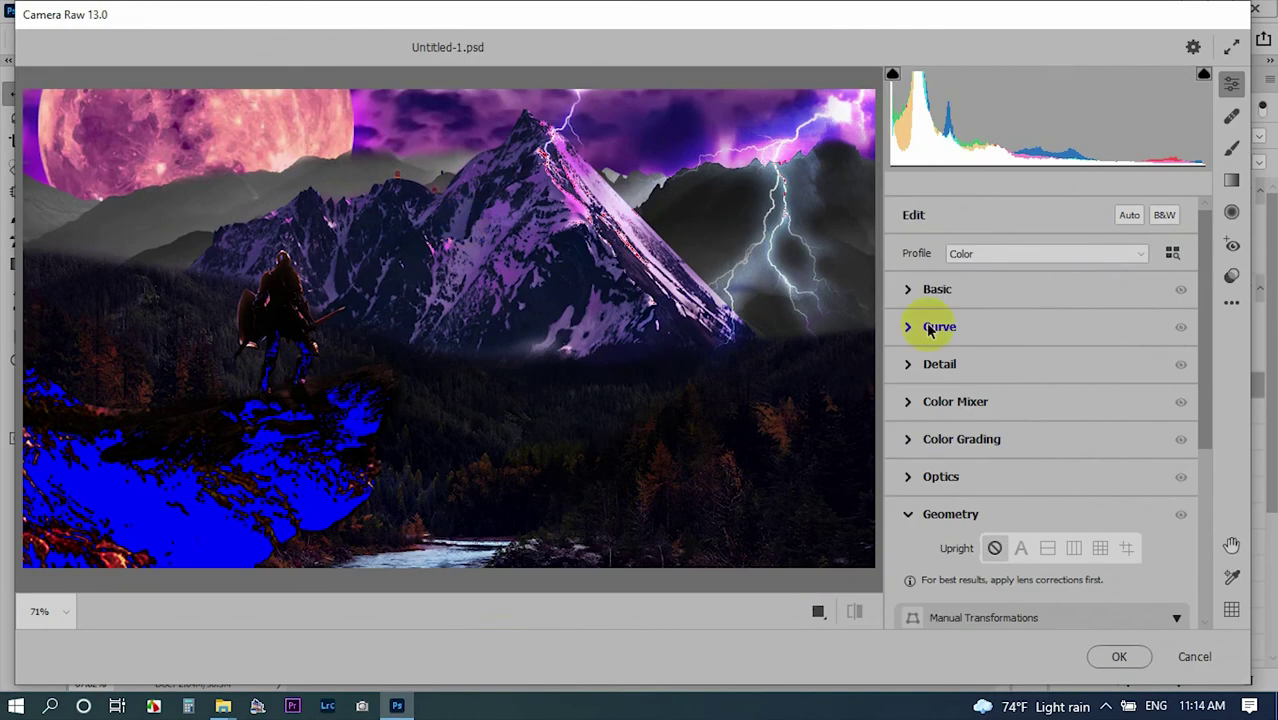
left_click(915, 291)
left_click_drag(1041, 361, 1057, 362)
left_click_drag(1041, 502, 1108, 505)
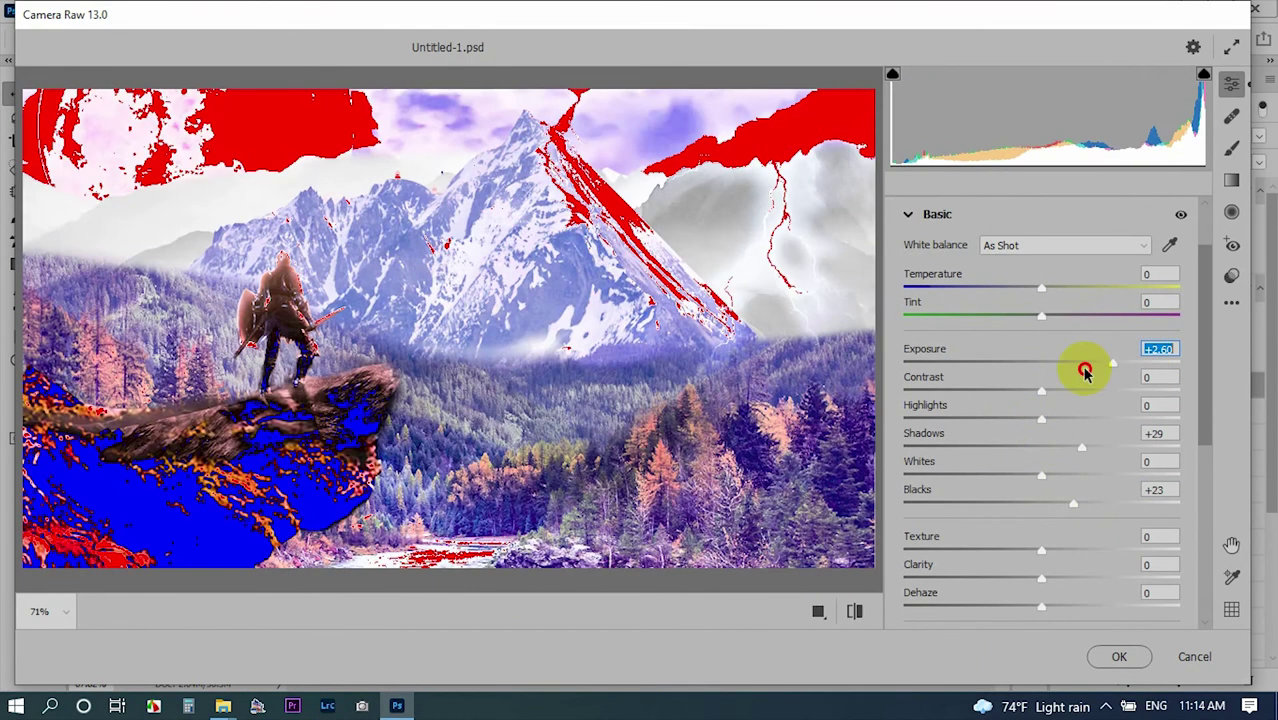
mouse_move(1086, 365)
left_mouse_down()
mouse_move(1046, 365)
mouse_move(1059, 399)
mouse_move(1015, 422)
left_mouse_up()
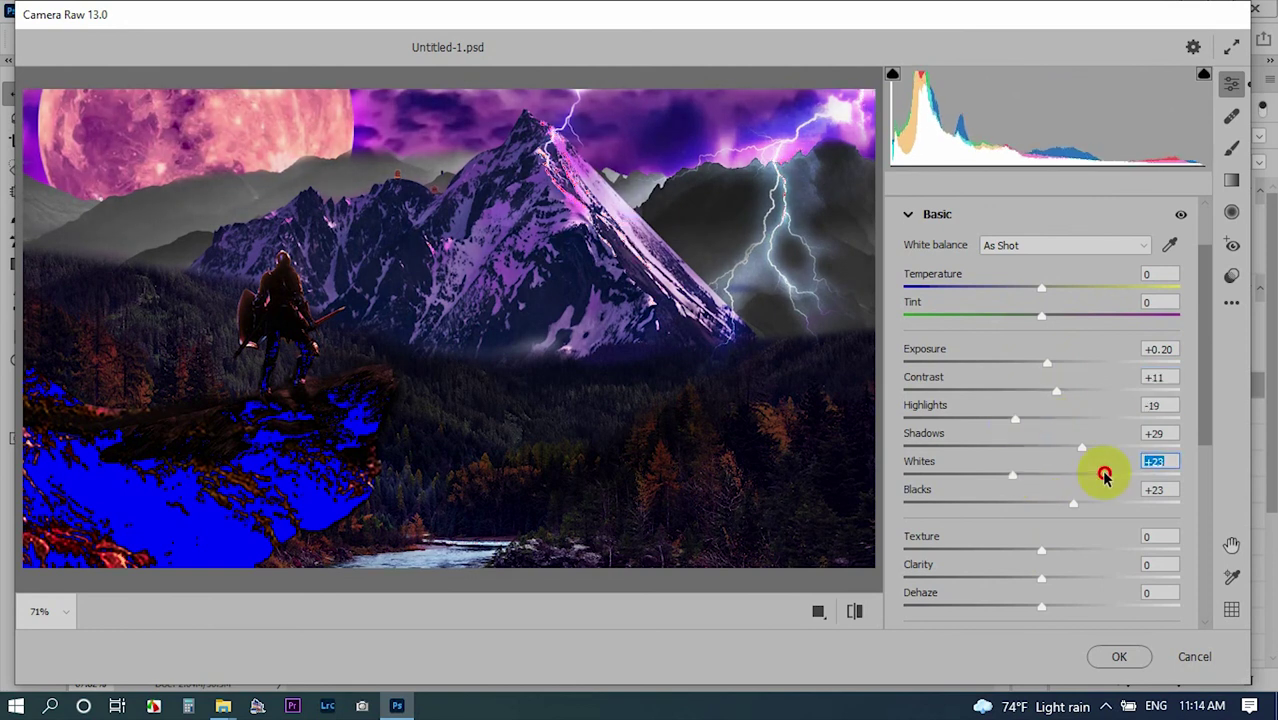
mouse_move(1104, 476)
left_mouse_down()
mouse_move(1027, 476)
mouse_move(1058, 492)
left_mouse_up()
scroll(1083, 555, "down", 2)
scroll(1075, 505, "down", 5)
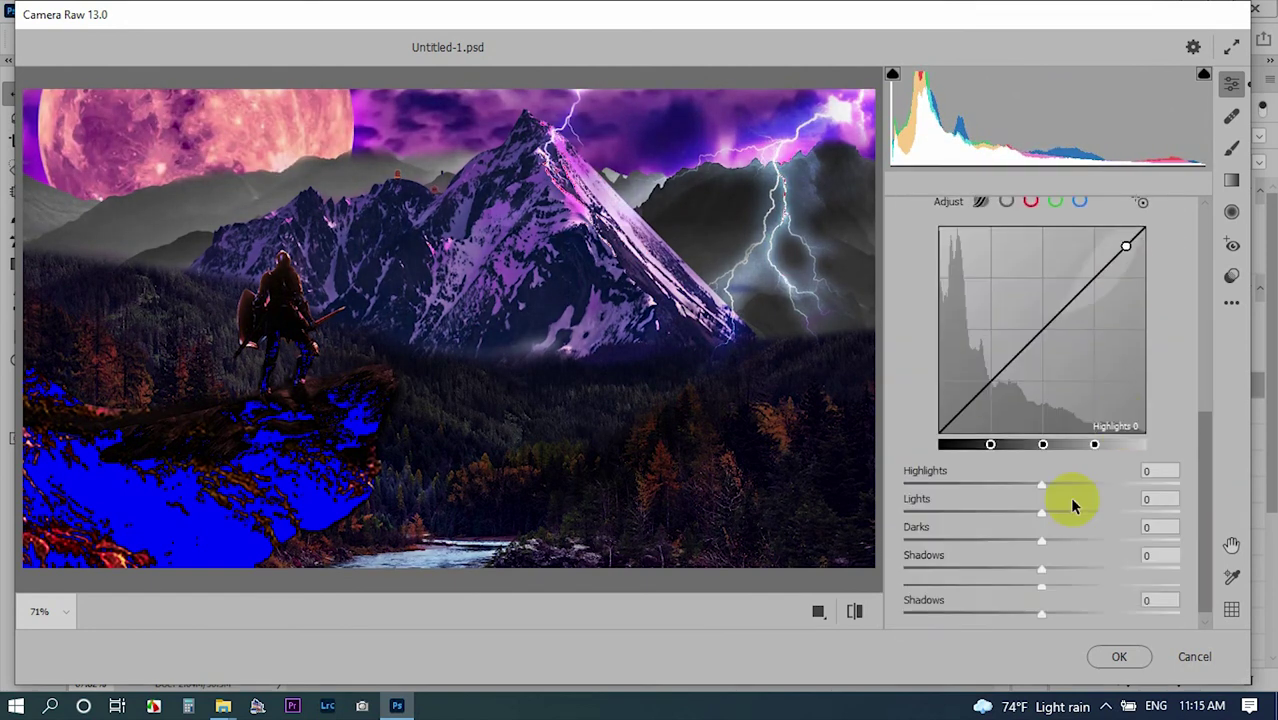
scroll(1046, 312, "down", 3)
Adjust the tone curve darks and set noise reduction to 17 with slight colour noise reduction.
mouse_move(1045, 364)
left_mouse_down()
mouse_move(1071, 362)
mouse_move(1055, 357)
left_mouse_up()
left_click(1059, 424)
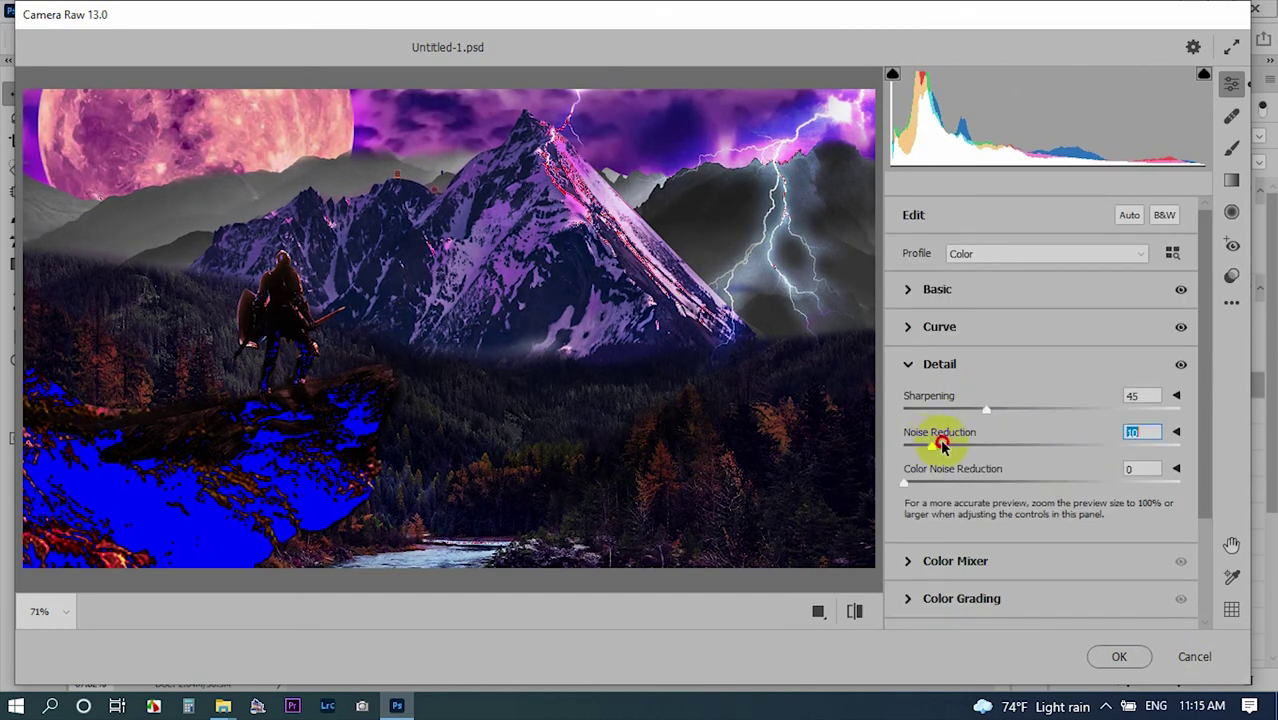
left_click_drag(941, 445, 950, 445)
left_click_drag(905, 483, 929, 484)
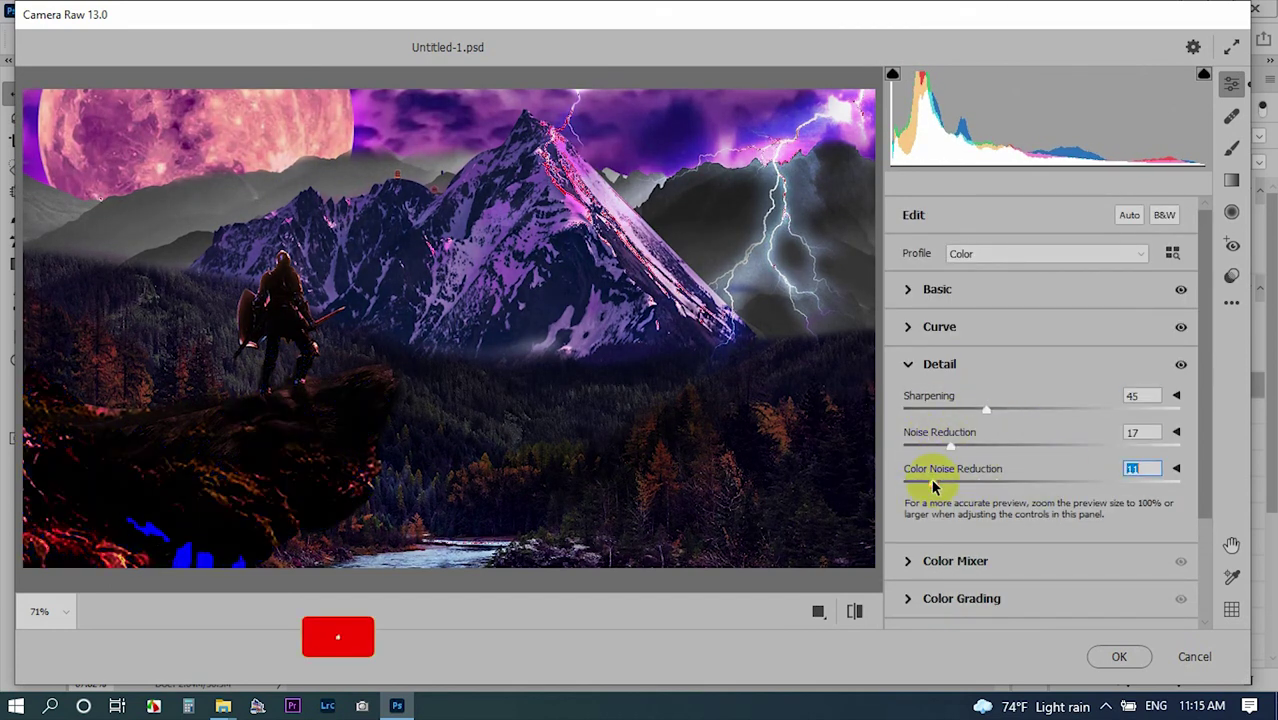
scroll(960, 490, "down", 2)
scroll(1004, 508, "down", 1)
Reduce purple and green fringing in lens corrections and apply the Camera Raw grading.
left_click(962, 455)
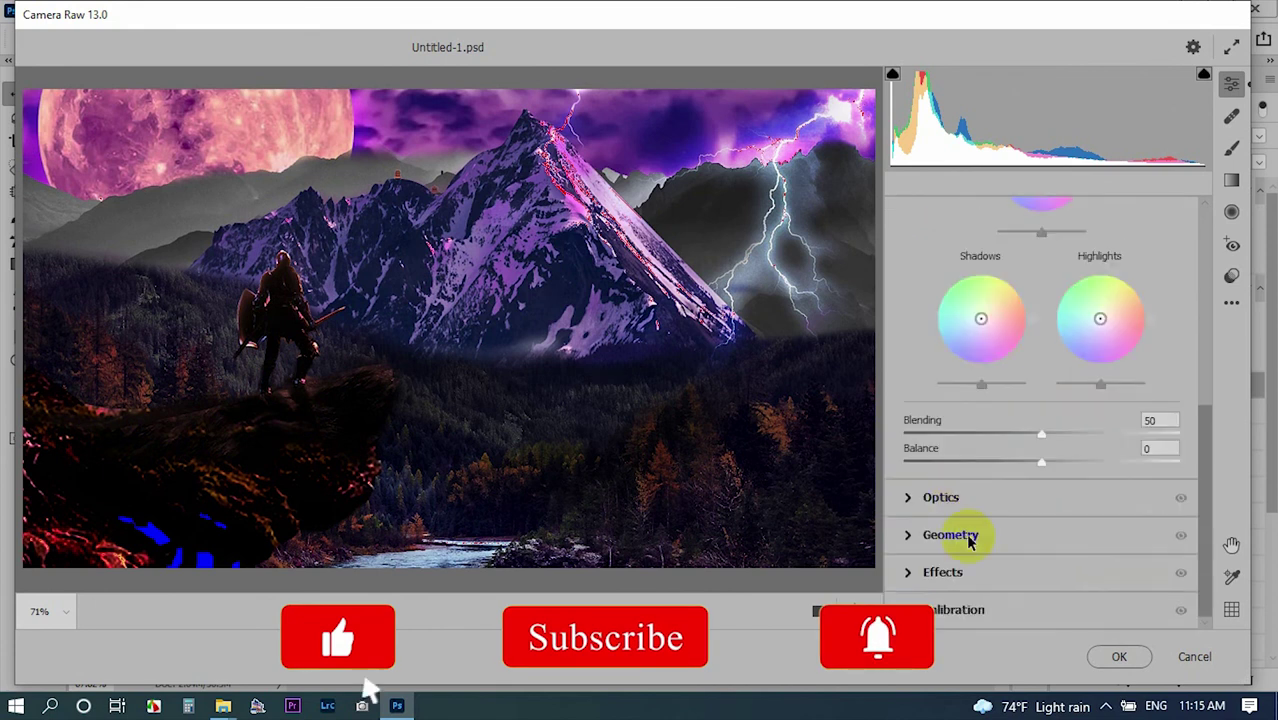
left_click(940, 497)
left_click_drag(970, 381, 916, 388)
mouse_move(905, 453)
left_mouse_down()
mouse_move(927, 453)
mouse_move(915, 453)
left_mouse_up()
left_click(940, 536)
left_click(1119, 656)
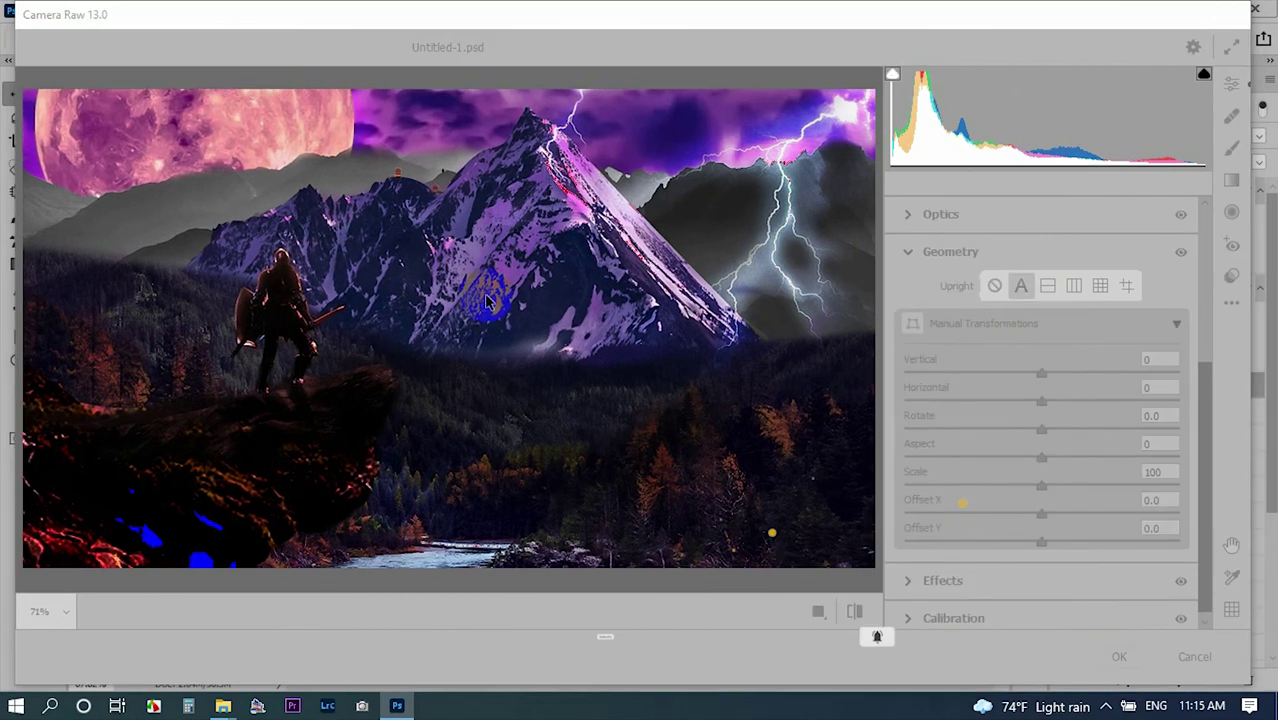